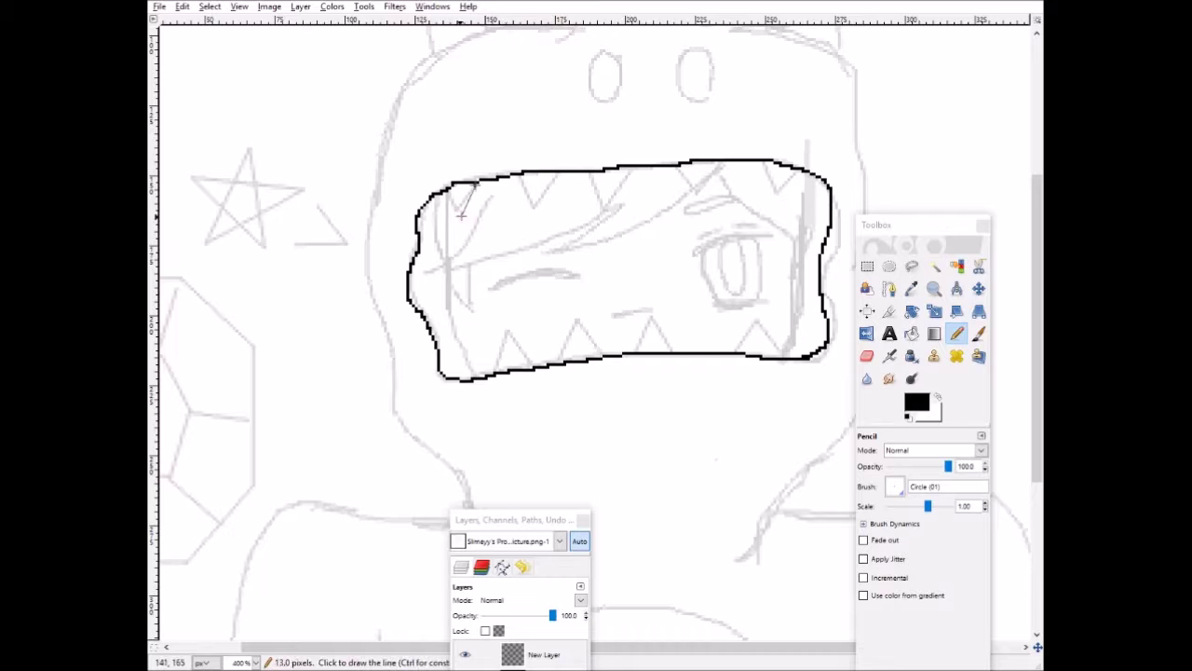
Step: Ink the pointed teeth along the upper edge of the hood's mouth opening with straight pencil lines
shift+click(444, 192)
click(518, 175)
shift+click(534, 208)
shift+click(559, 173)
click(589, 172)
shift+click(604, 206)
shift+click(631, 168)
click(680, 165)
shift+click(693, 191)
shift+click(724, 167)
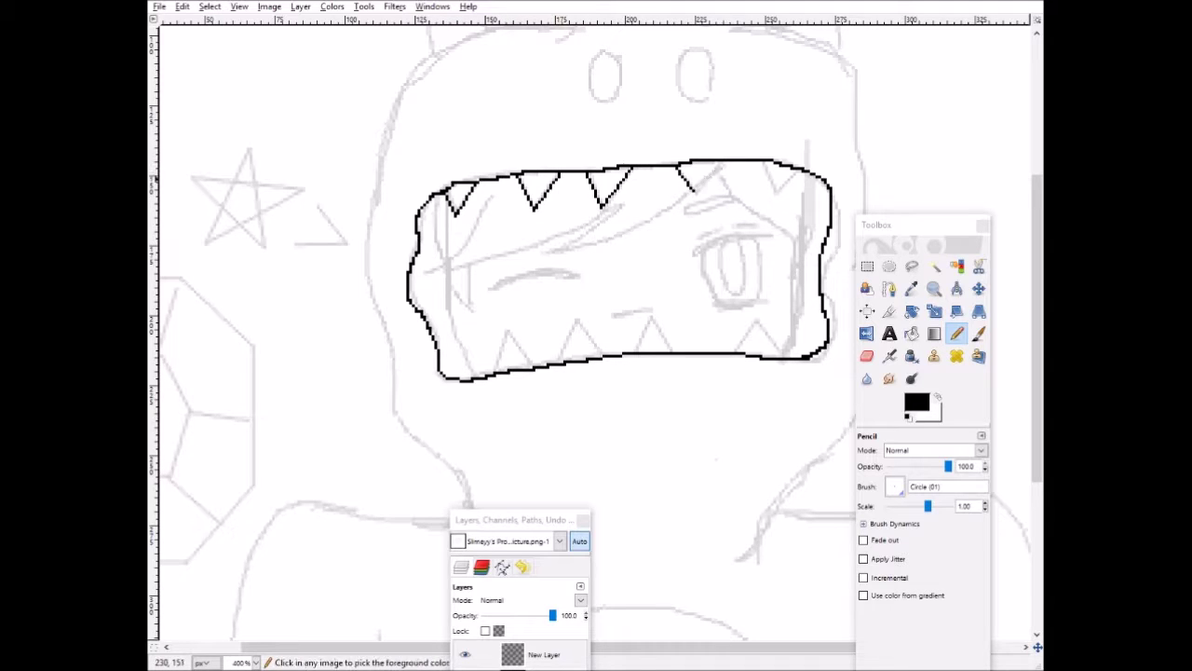
click(764, 163)
shift+click(778, 193)
shift+click(793, 169)
Step: Ink the four pointed teeth along the lower edge of the mouth opening with straight pencil lines
click(495, 372)
shift+click(509, 329)
shift+click(532, 367)
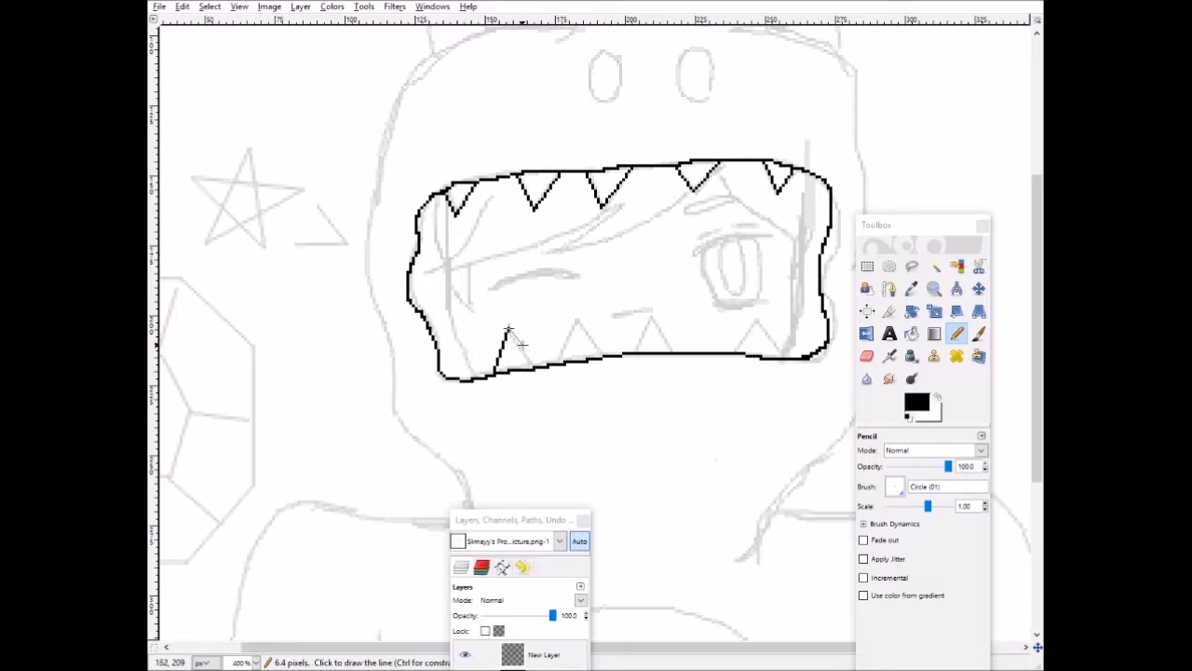
click(557, 363)
shift+click(577, 319)
shift+click(601, 356)
click(636, 353)
shift+click(652, 315)
shift+click(669, 353)
click(736, 353)
shift+click(786, 356)
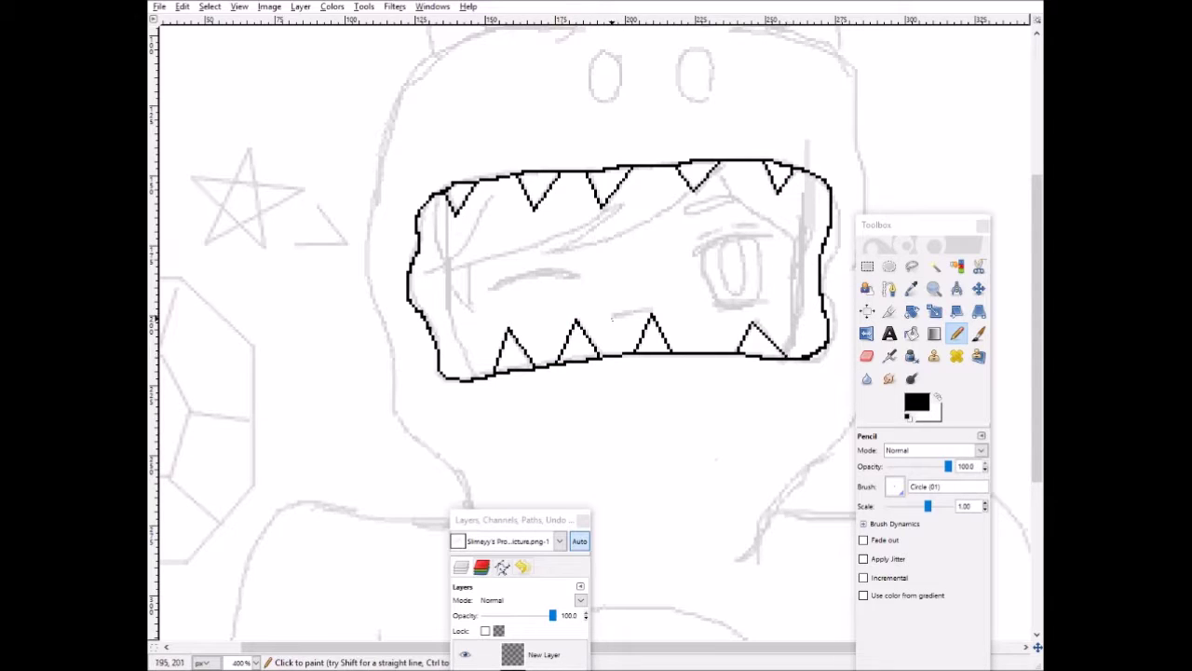
Step: Trace the short mouth line and the hair fringe strands sweeping across the face above the closed eye
scroll(624, 244, up, 1)
shift+click(668, 213)
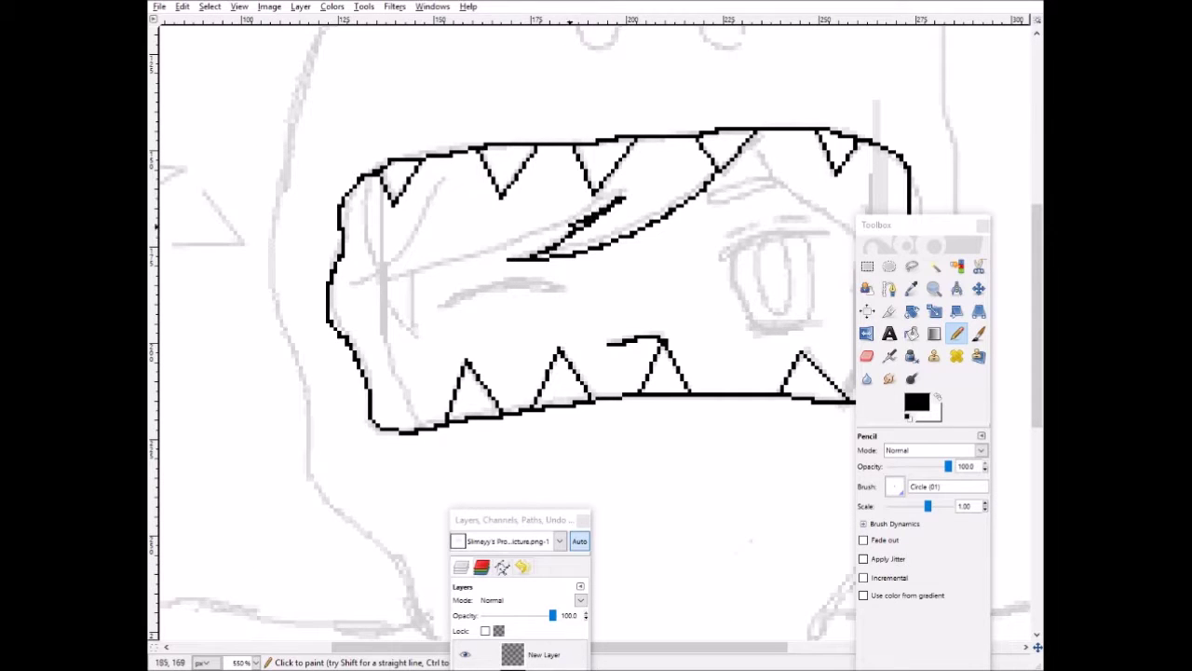
drag(591, 220, 350, 284)
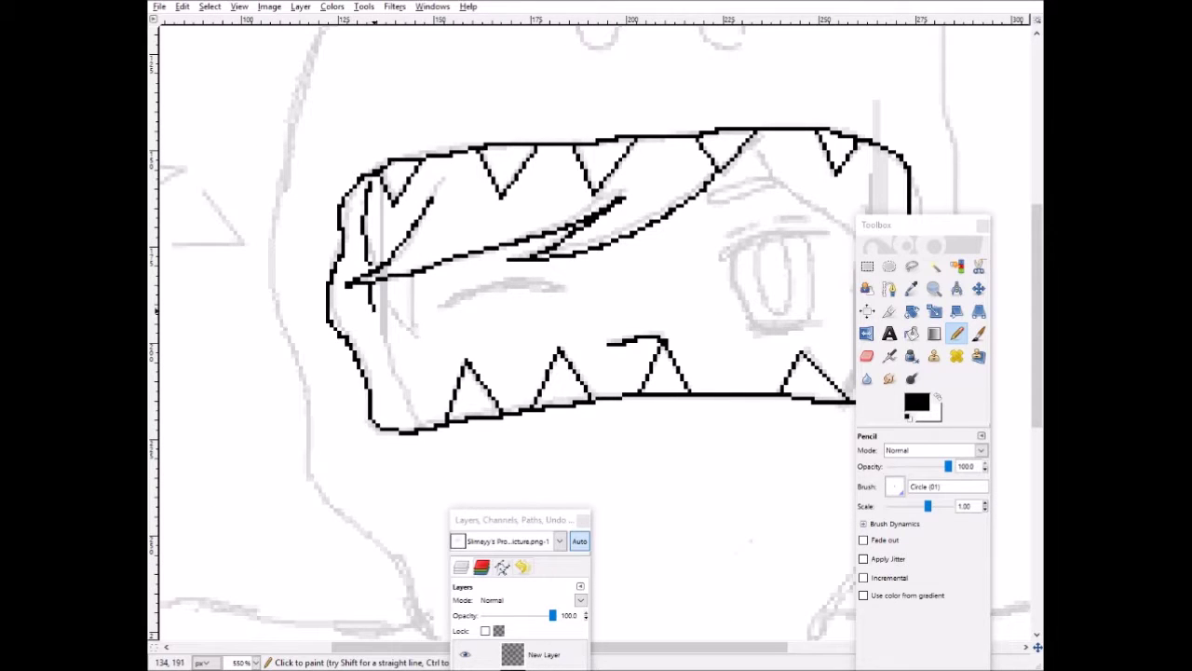
Step: Trace the hair strands beside the open eye, its eyebrow and its upper lash line
scroll(373, 279, right, 5)
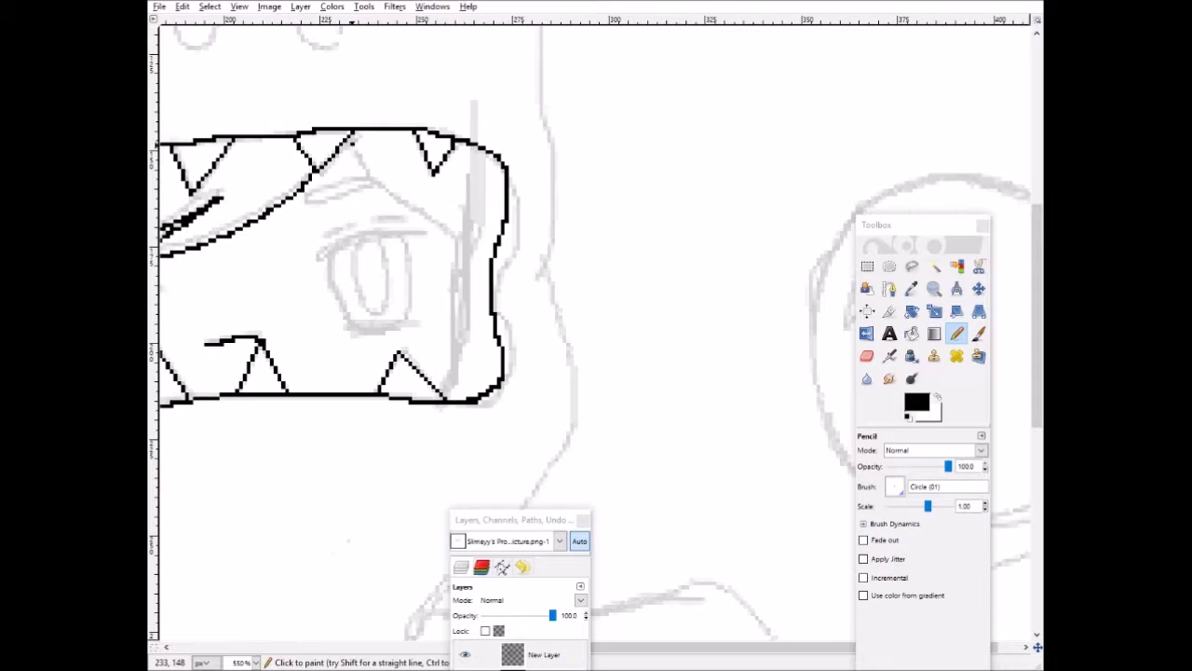
drag(477, 262, 485, 144)
drag(726, 647, 626, 647)
scroll(593, 253, up, 1)
mouse_move(628, 147)
mouse_down()
mouse_move(547, 161)
mouse_move(577, 173)
mouse_up()
key(ctrl+z)
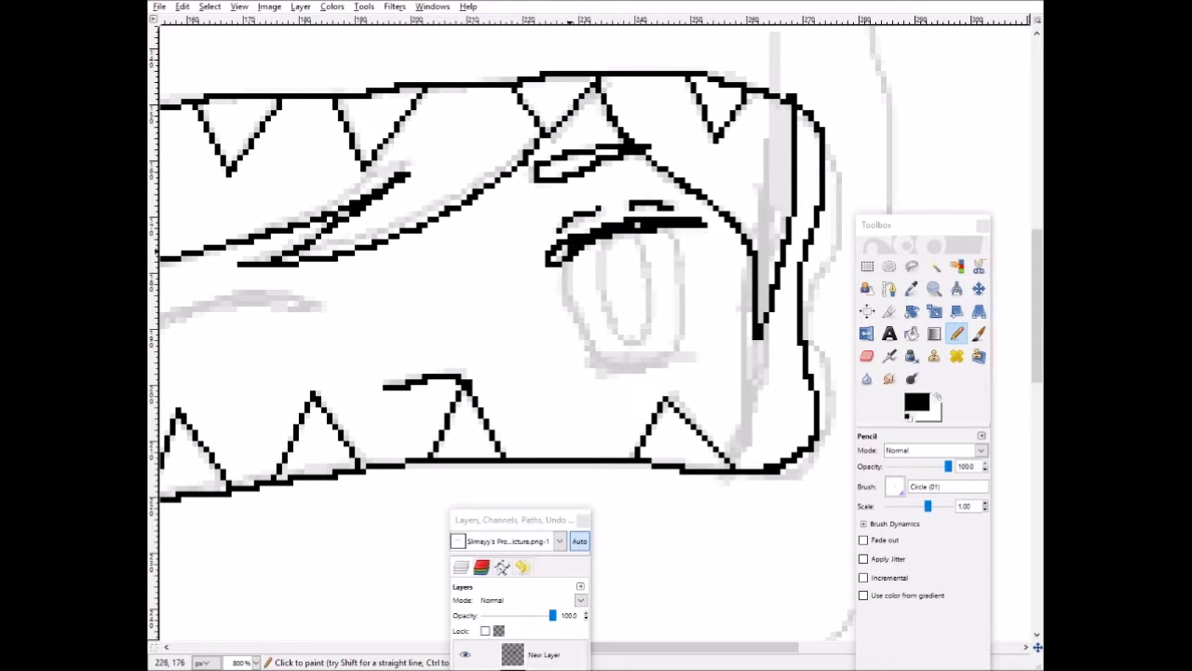
Step: Ink the open eye's lower lid, iris outline and pupil
drag(689, 353, 592, 374)
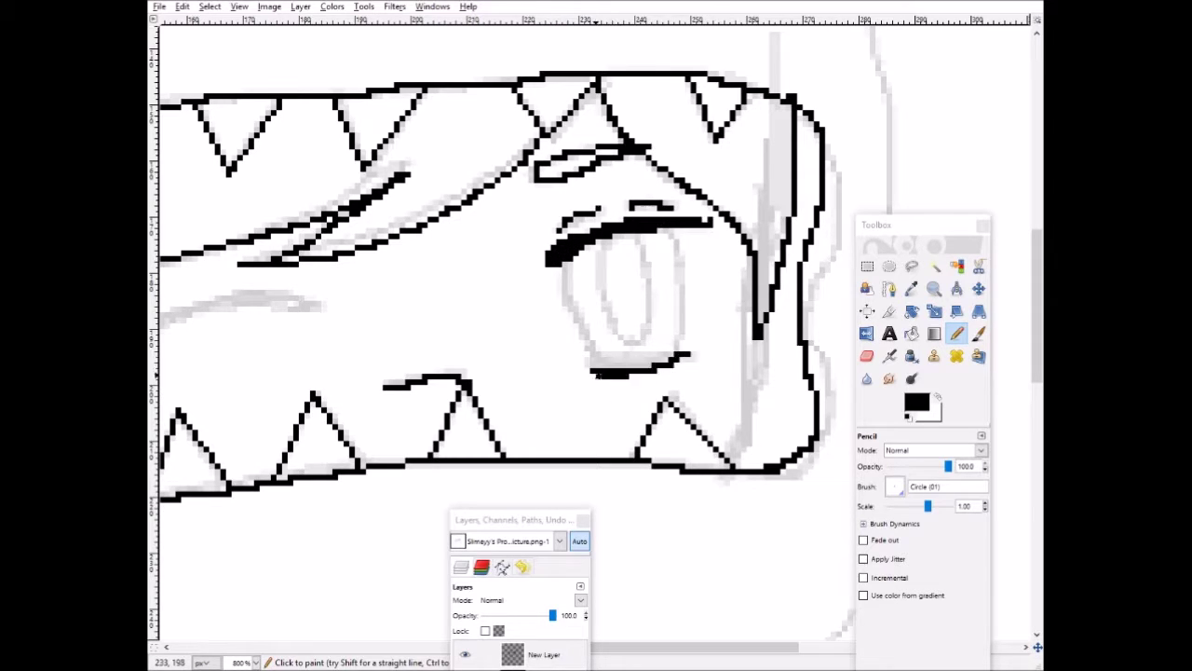
key(ctrl+z)
drag(678, 353, 683, 275)
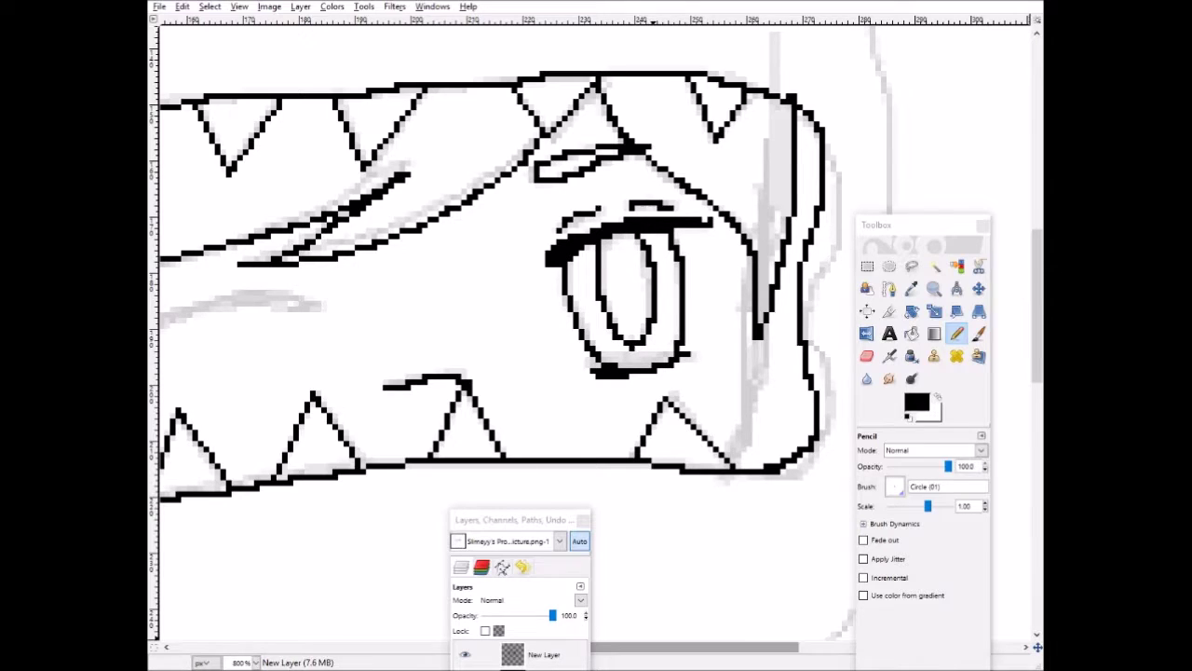
Step: Outline the closed eye's curved lash and bucket-fill it with black
scroll(580, 455, left, 5)
mouse_move(642, 308)
mouse_down()
mouse_move(590, 292)
mouse_move(482, 320)
mouse_up()
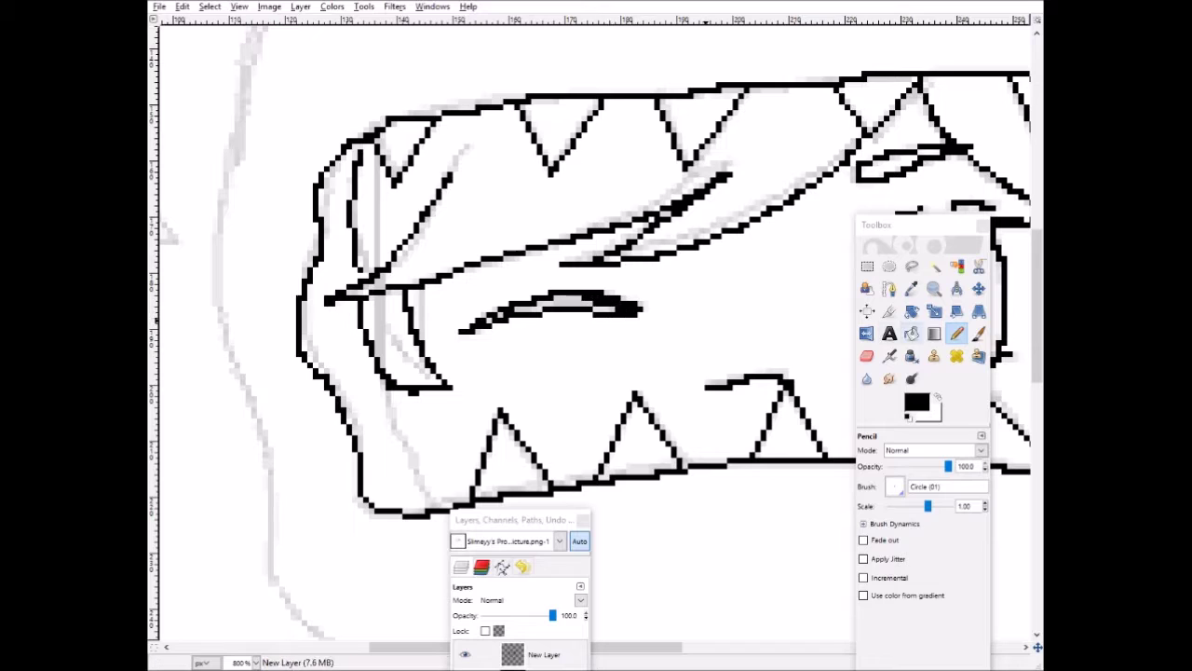
key(shift+b)
click(599, 313)
scroll(529, 393, down, 2)
scroll(534, 391, up, 1)
scroll(549, 382, down, 1)
Step: Ink the two oval nostrils on the hood's snout with the Pencil tool
click(956, 334)
scroll(633, 279, up, 1)
scroll(621, 276, up, 2)
drag(616, 304, 593, 279)
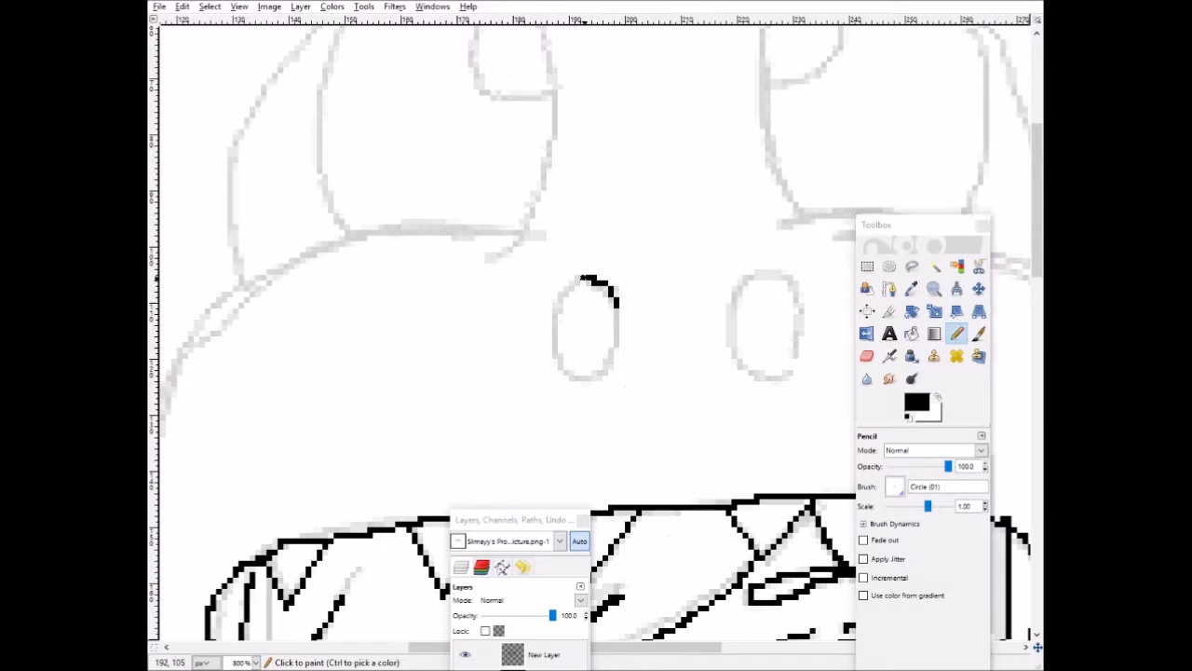
key(ctrl+z)
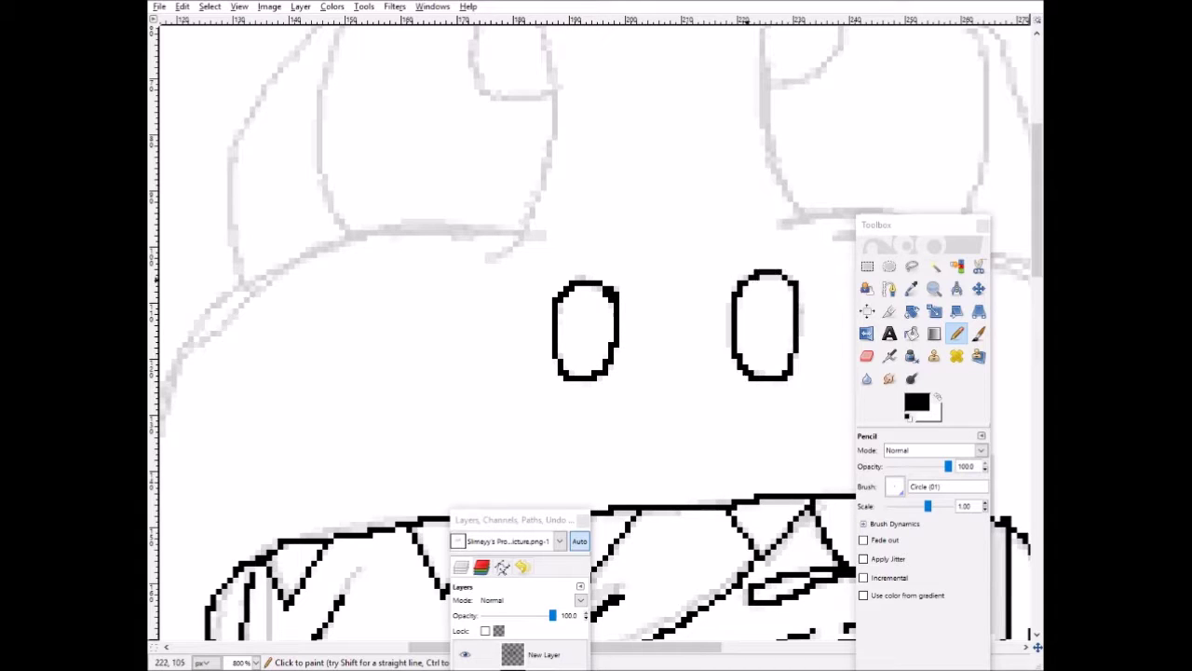
Step: Trace the left side of the hood from the brow curve down to the neck
mouse_move(555, 232)
mouse_down()
mouse_move(447, 221)
mouse_move(319, 252)
mouse_move(186, 331)
mouse_up()
scroll(186, 331, down, 1)
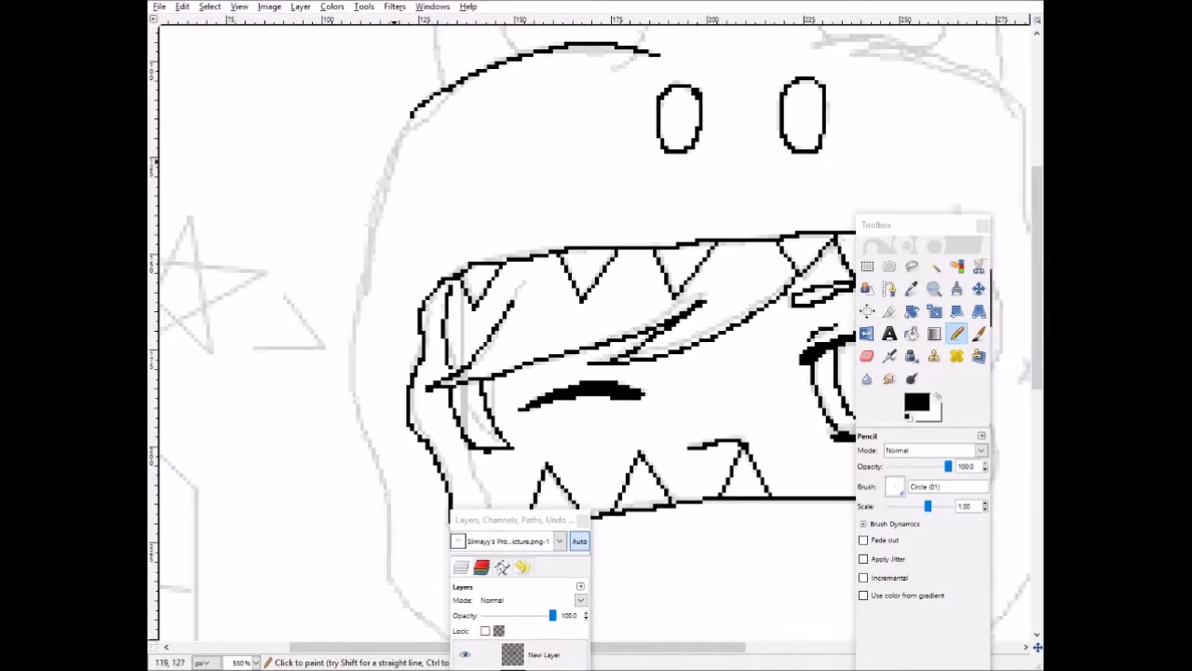
scroll(350, 390, down, 1)
drag(350, 237, 386, 383)
scroll(387, 383, down, 1)
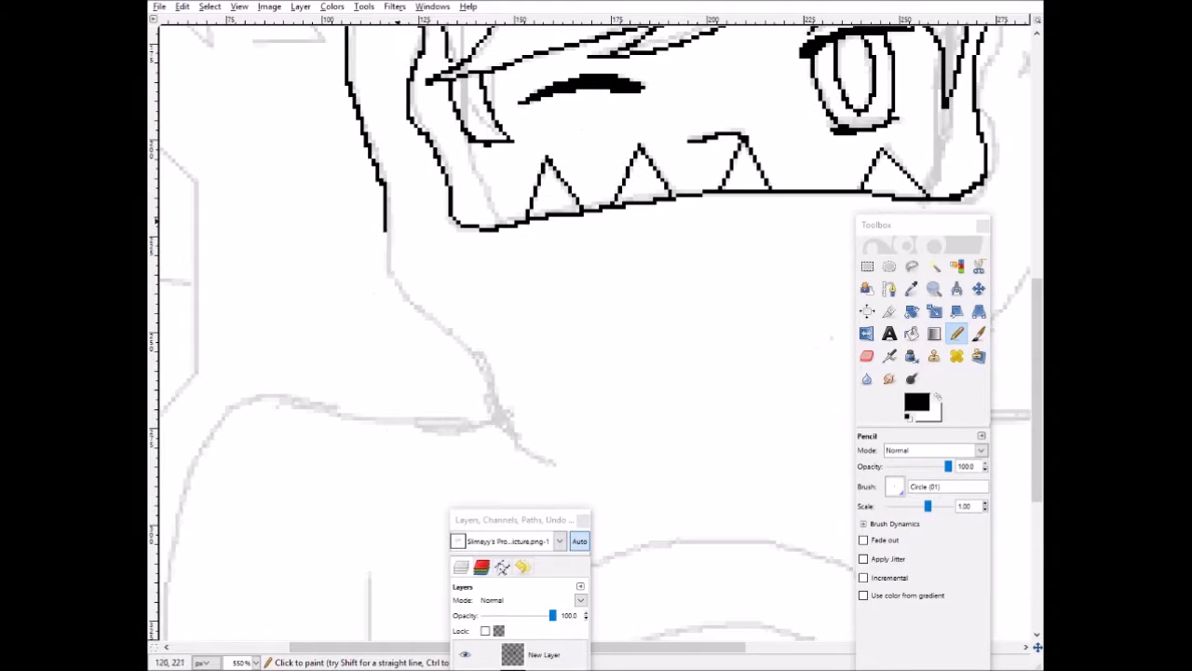
key(ctrl+z)
Step: Ink the left shoulder line from the neck out to the upper arm
mouse_move(499, 425)
mouse_down()
mouse_move(285, 392)
mouse_move(449, 430)
mouse_up()
key(ctrl+z)
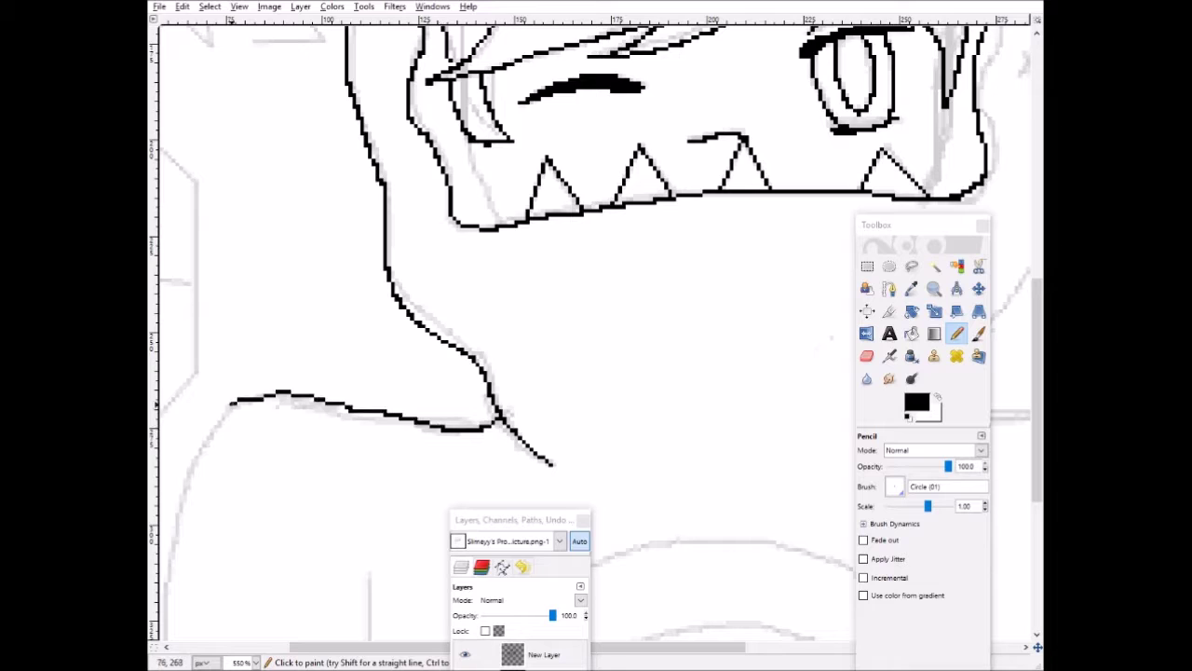
scroll(244, 407, up, 2)
key(ctrl+z)
scroll(372, 373, down, 4)
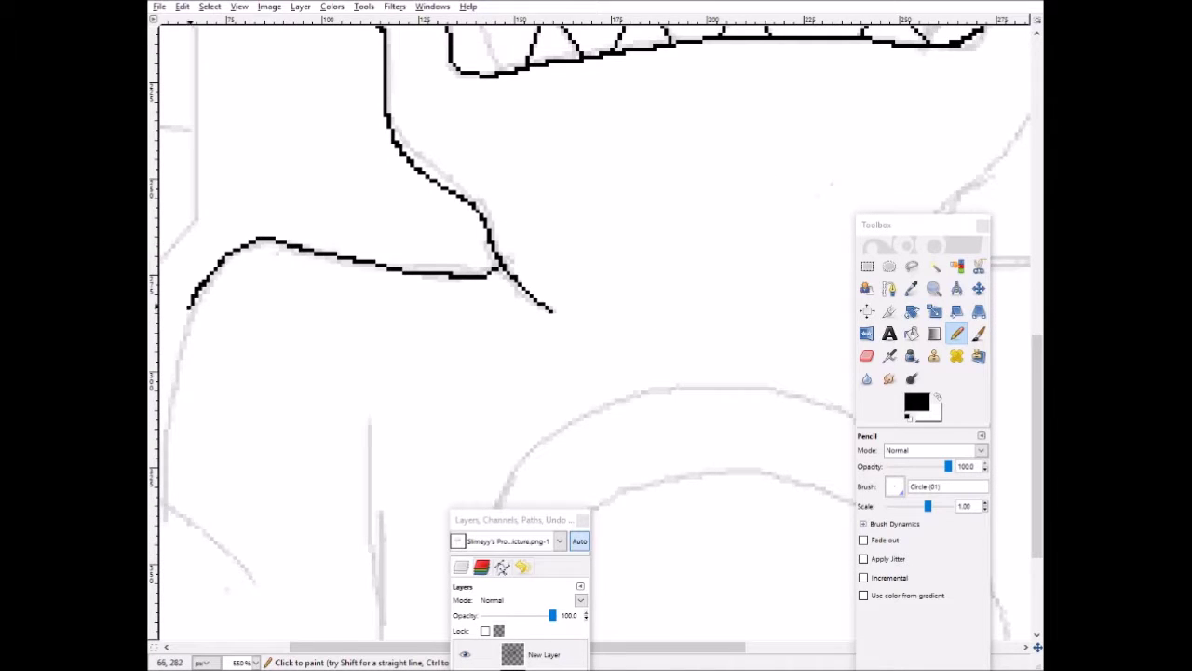
Step: Ink the top contour of the hood above the two bulging eyes
scroll(596, 335, up, 7)
drag(647, 162, 722, 159)
scroll(723, 158, right, 5)
mouse_move(320, 158)
mouse_down()
mouse_move(487, 175)
mouse_move(576, 262)
mouse_move(596, 385)
mouse_up()
Step: Trace the right side of the hood from the brow curve down to the neck
scroll(596, 384, down, 2)
drag(410, 196, 622, 270)
scroll(622, 270, down, 1)
drag(622, 118, 631, 309)
scroll(632, 309, down, 1)
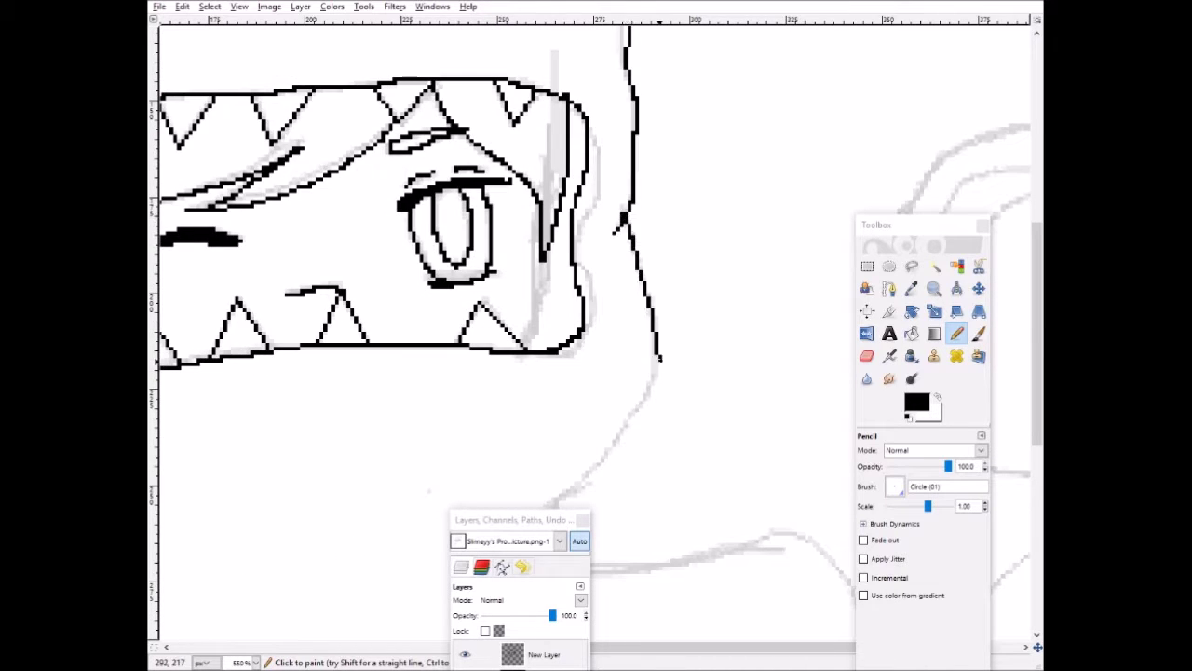
scroll(665, 366, down, 4)
drag(659, 46, 579, 180)
Step: Ink the right shoulder line from the neck out and down to the arm
drag(511, 249, 806, 244)
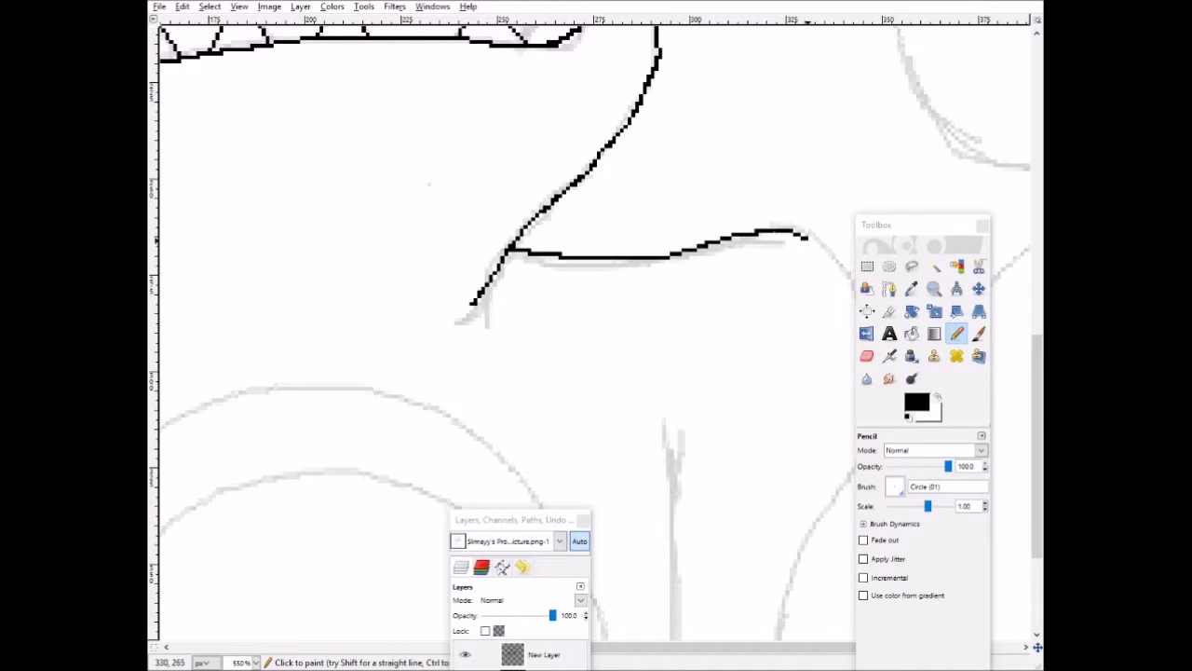
scroll(724, 647, right, 2)
drag(697, 244, 772, 410)
Step: Trace the lower and outer edges of the raised right arm up to the canvas border
scroll(651, 399, down, 3)
mouse_move(645, 499)
mouse_down()
mouse_move(716, 298)
mouse_move(792, 190)
mouse_up()
scroll(792, 190, up, 2)
mouse_move(782, 348)
mouse_down()
mouse_move(941, 177)
mouse_move(1028, 143)
mouse_up()
scroll(1028, 144, down, 2)
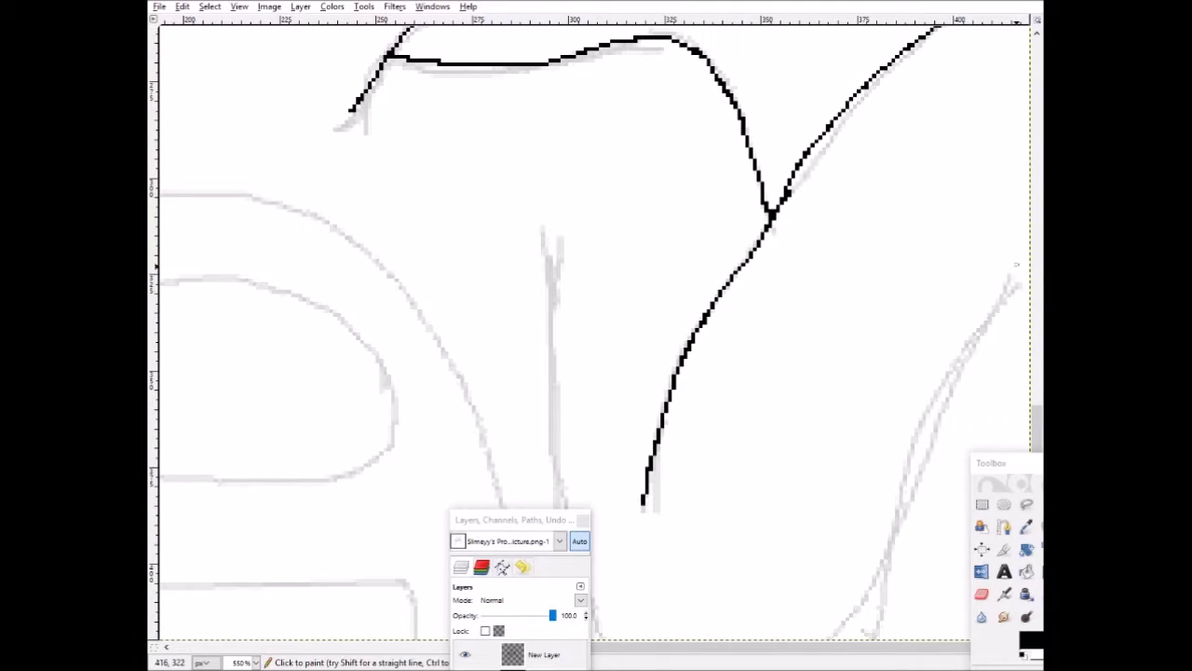
drag(1024, 279, 895, 557)
Step: Ink the torso's right side line over the sketch
drag(512, 520, 357, 478)
mouse_move(554, 253)
mouse_down()
mouse_move(616, 639)
mouse_move(586, 604)
mouse_up()
key(ctrl+z)
Step: Extend the left shoulder line down to the sketched upper edge of the left arm
drag(596, 647, 214, 648)
drag(366, 282, 366, 313)
mouse_move(455, 388)
mouse_down()
mouse_move(290, 275)
mouse_move(160, 215)
mouse_up()
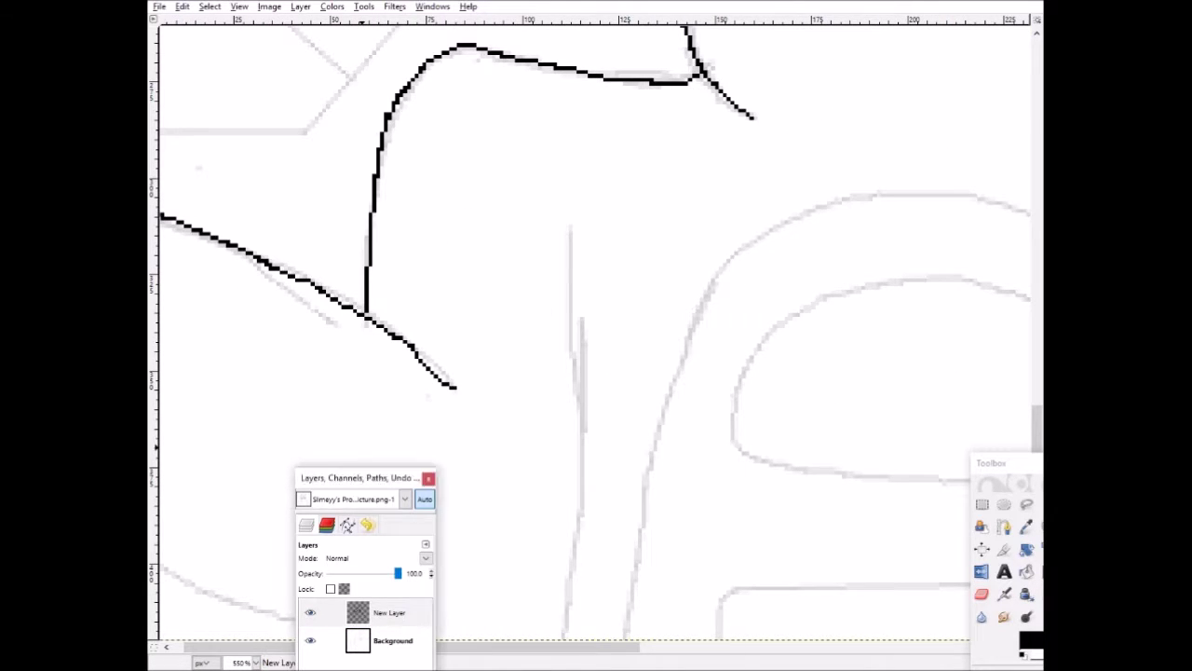
drag(363, 478, 887, 439)
drag(163, 567, 355, 643)
mouse_move(575, 320)
mouse_down()
mouse_move(532, 639)
mouse_move(517, 561)
mouse_up()
key(ctrl+z)
mouse_move(171, 221)
mouse_down()
mouse_move(443, 386)
mouse_move(160, 268)
mouse_up()
key(ctrl+z)
key(ctrl+z)
key(ctrl+z)
key(ctrl+z)
Step: Lengthen the left shoulder line and ink the left arm's upper and lower edges
drag(366, 313, 366, 328)
drag(163, 477, 187, 503)
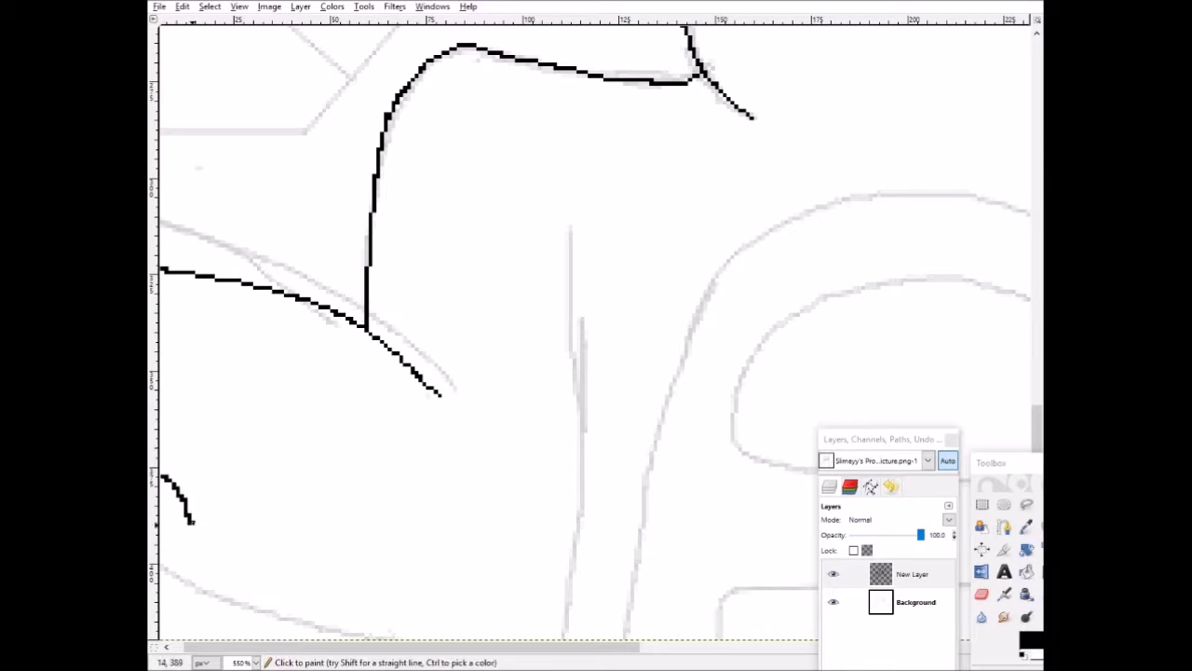
mouse_move(278, 536)
mouse_down()
mouse_move(498, 626)
mouse_move(546, 626)
mouse_up()
drag(563, 296, 555, 585)
key(ctrl+z)
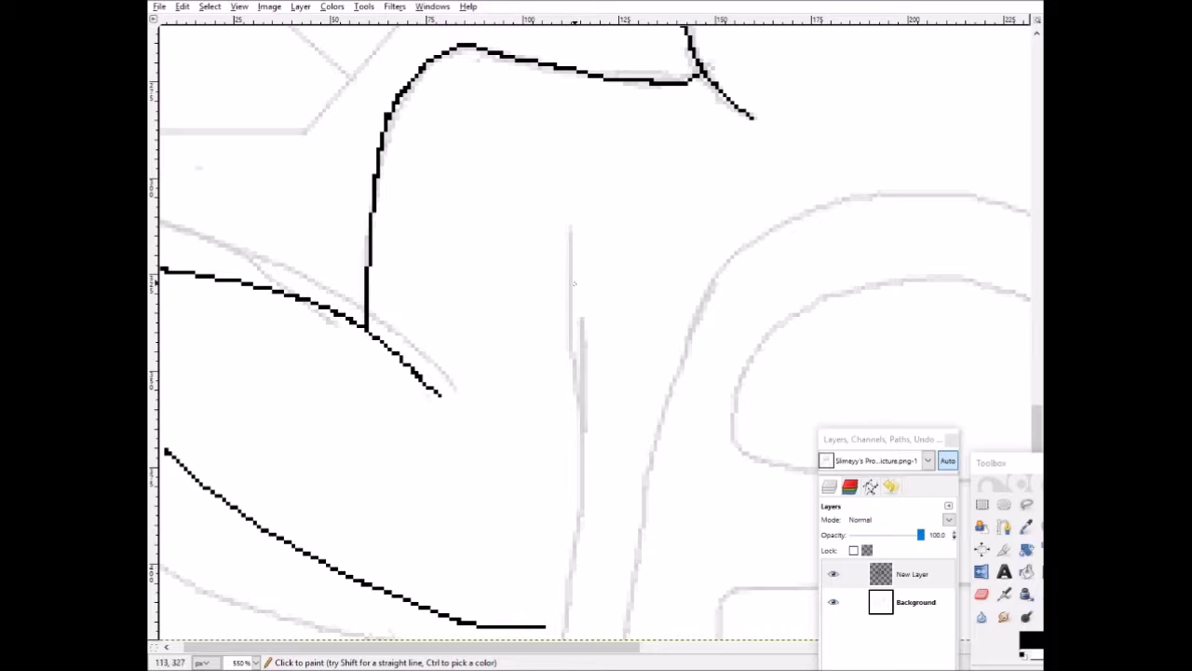
drag(575, 221, 529, 618)
drag(990, 462, 961, 297)
click(952, 429)
click(510, 621)
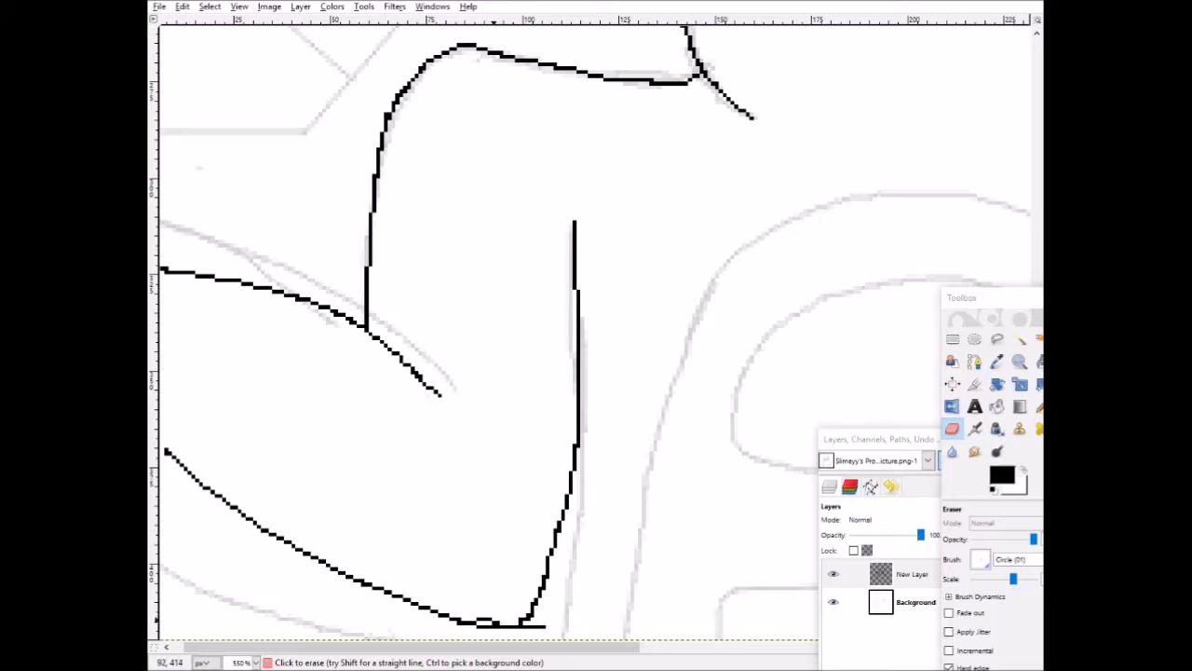
click(1038, 406)
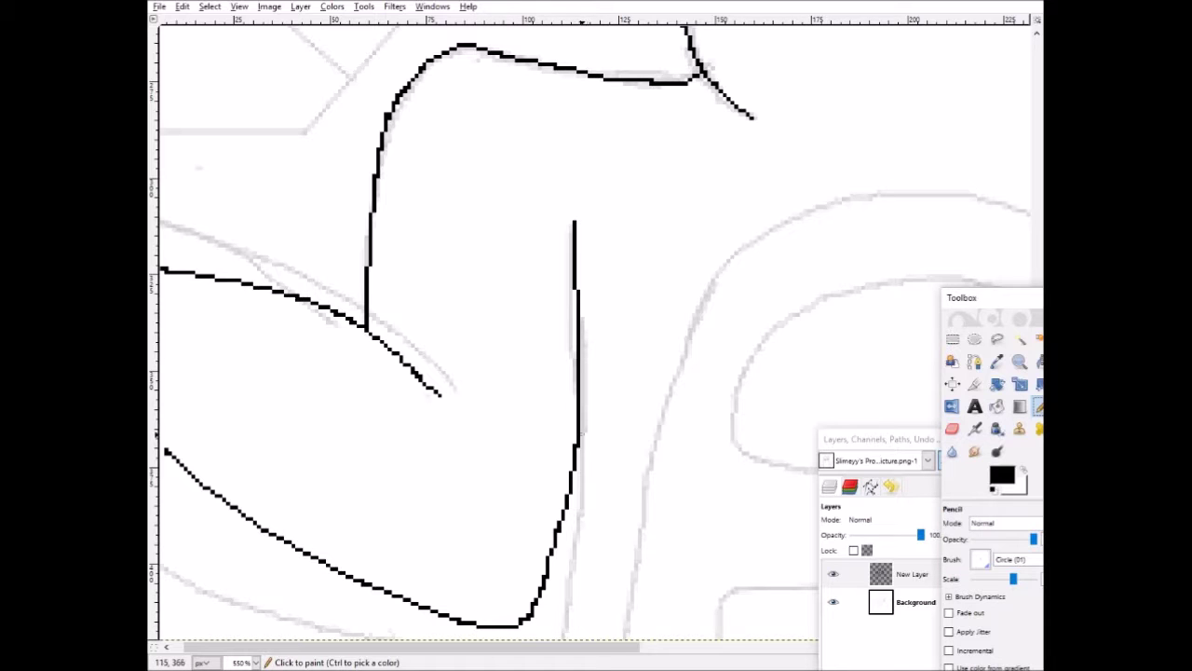
scroll(482, 588, down, 1)
scroll(481, 587, up, 2)
scroll(481, 587, down, 1)
mouse_move(372, 646)
mouse_down()
mouse_move(484, 646)
mouse_move(473, 646)
mouse_up()
key(ctrl+z)
key(ctrl+z)
key(ctrl+z)
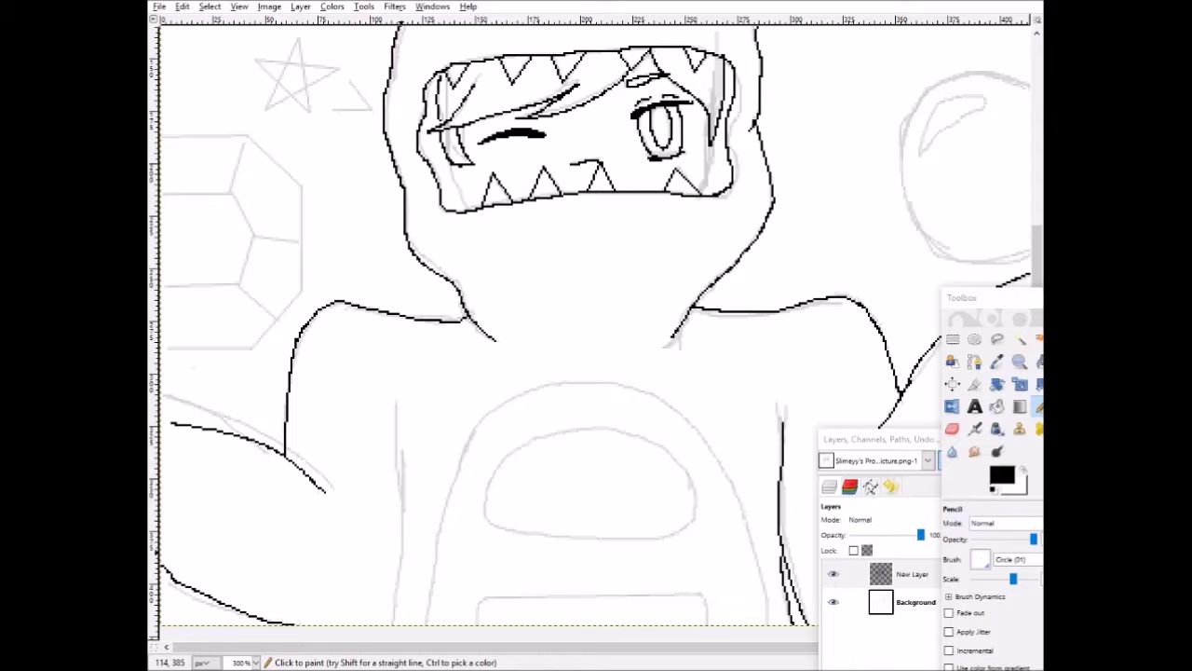
Step: Ink the torso's left side line down to the canvas's lower border
scroll(400, 583, up, 1)
drag(409, 355, 409, 455)
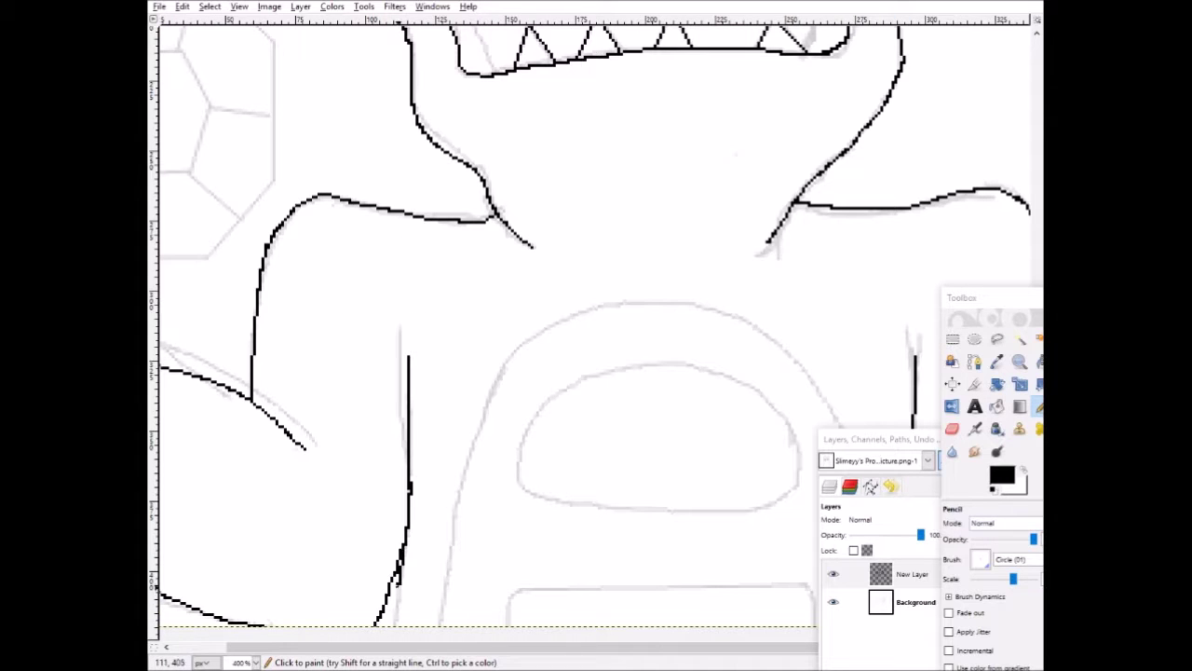
drag(400, 586, 392, 626)
Step: Ink the outlines and highlights of the two bulging eyes on top of the hood
scroll(419, 485, up, 7)
scroll(608, 54, up, 2)
drag(580, 306, 610, 186)
key(ctrl+z)
drag(535, 42, 608, 225)
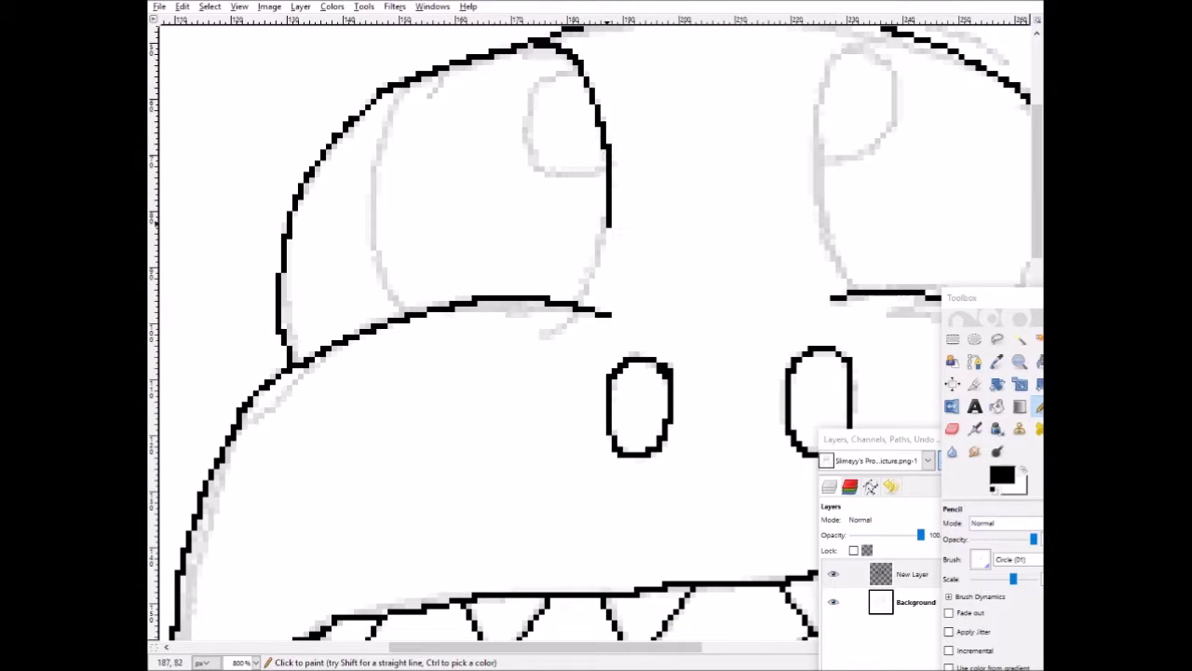
drag(399, 88, 368, 240)
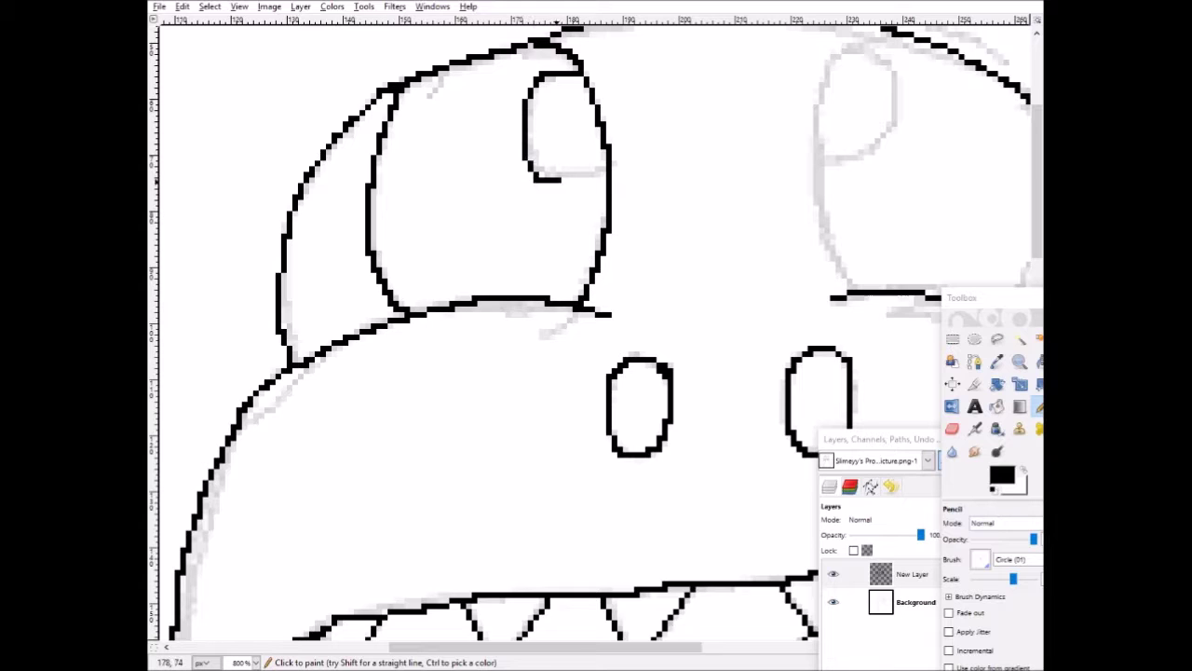
scroll(821, 144, down, 1)
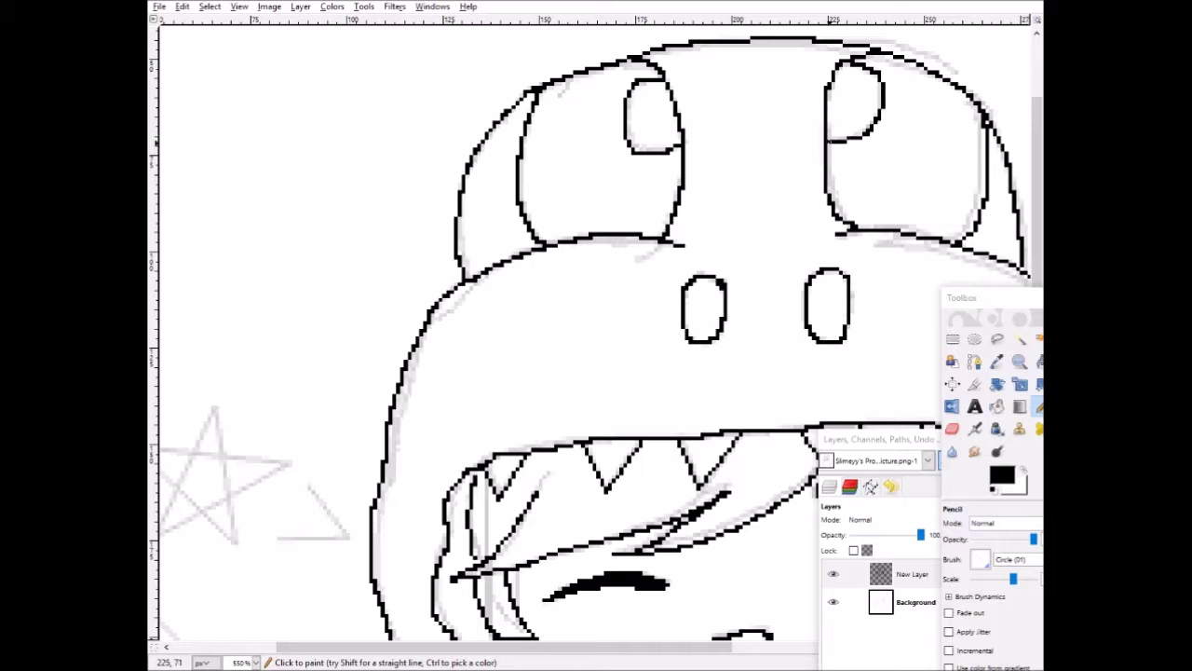
Step: Bucket-fill both of the hood's bulging eyes with black around their highlights
click(998, 406)
click(905, 167)
click(601, 177)
Step: Ink the small open triangle between the star and the hood with straight pencil lines
scroll(634, 205, down, 4)
scroll(670, 233, up, 2)
key(n)
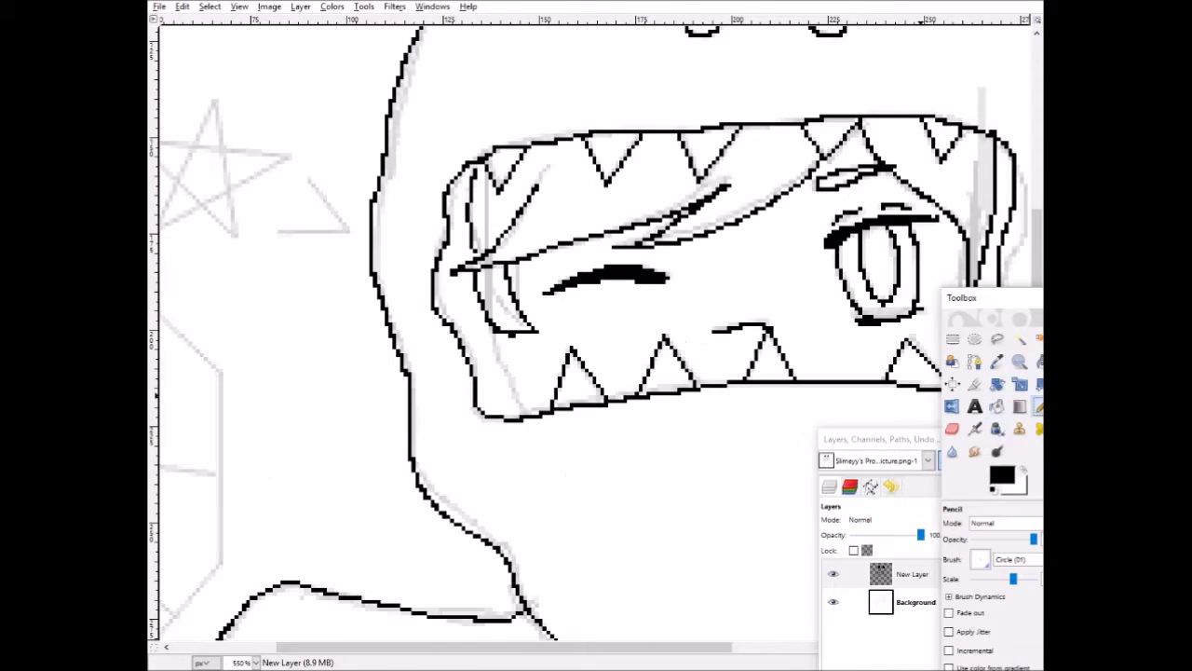
click(308, 177)
shift+click(348, 231)
shift+click(276, 230)
Step: Trace the five-pointed star's outline with connected straight pencil lines
scroll(422, 149, left, 5)
click(422, 149)
shift+click(414, 101)
shift+click(395, 143)
shift+click(333, 140)
shift+click(374, 175)
shift+click(354, 228)
shift+click(401, 207)
shift+click(435, 238)
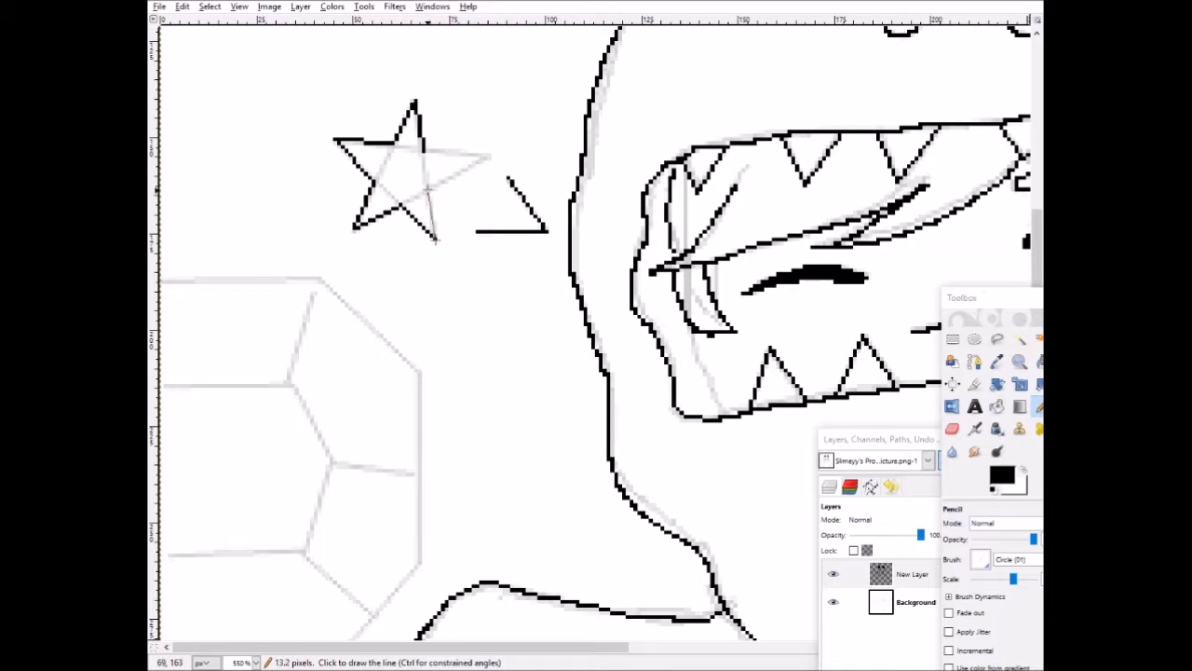
Step: Ink the outer polygon outline of the soccer ball with connected straight lines
scroll(596, 335, down, 5)
shift+click(328, 360)
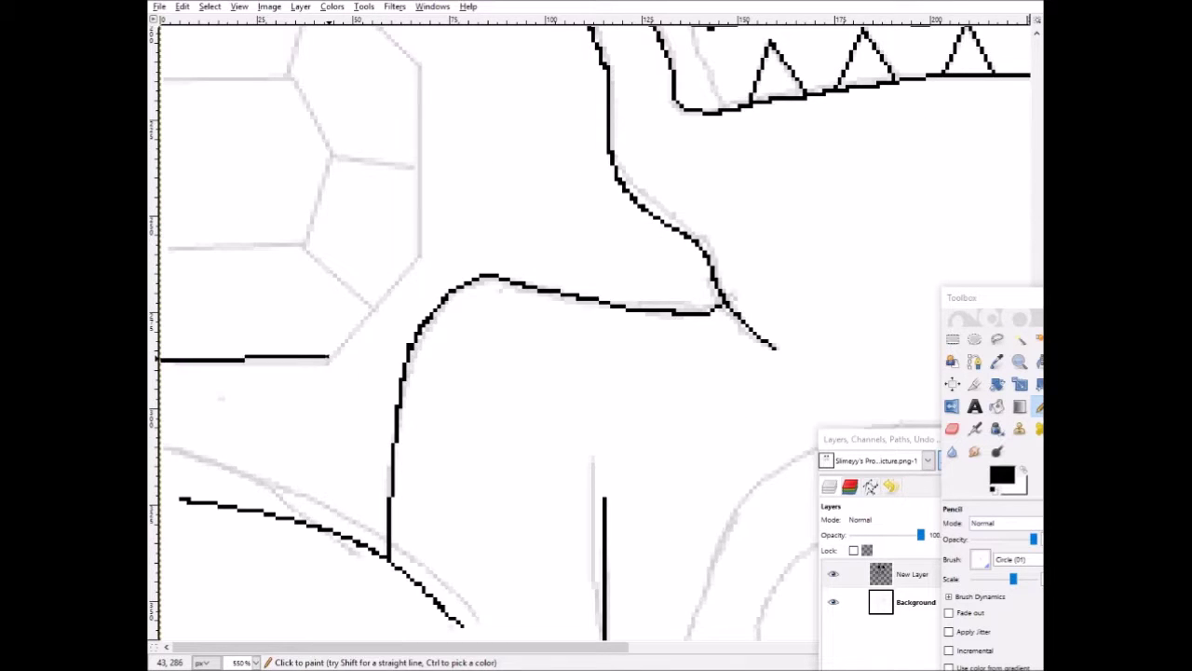
shift+click(421, 258)
scroll(421, 258, up, 2)
shift+click(416, 218)
shift+click(160, 127)
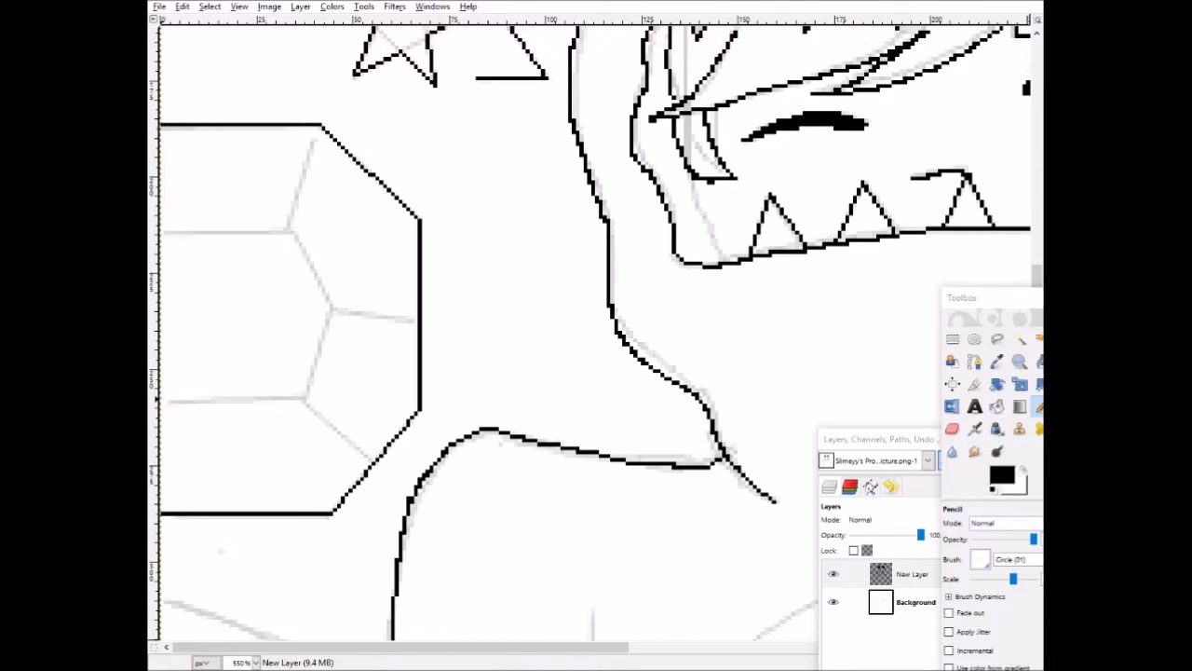
Step: Ink the soccer ball's inner panel seams with straight pencil lines, redoing the first strokes
shift+click(308, 398)
shift+click(327, 309)
key(ctrl+z)
key(ctrl+z)
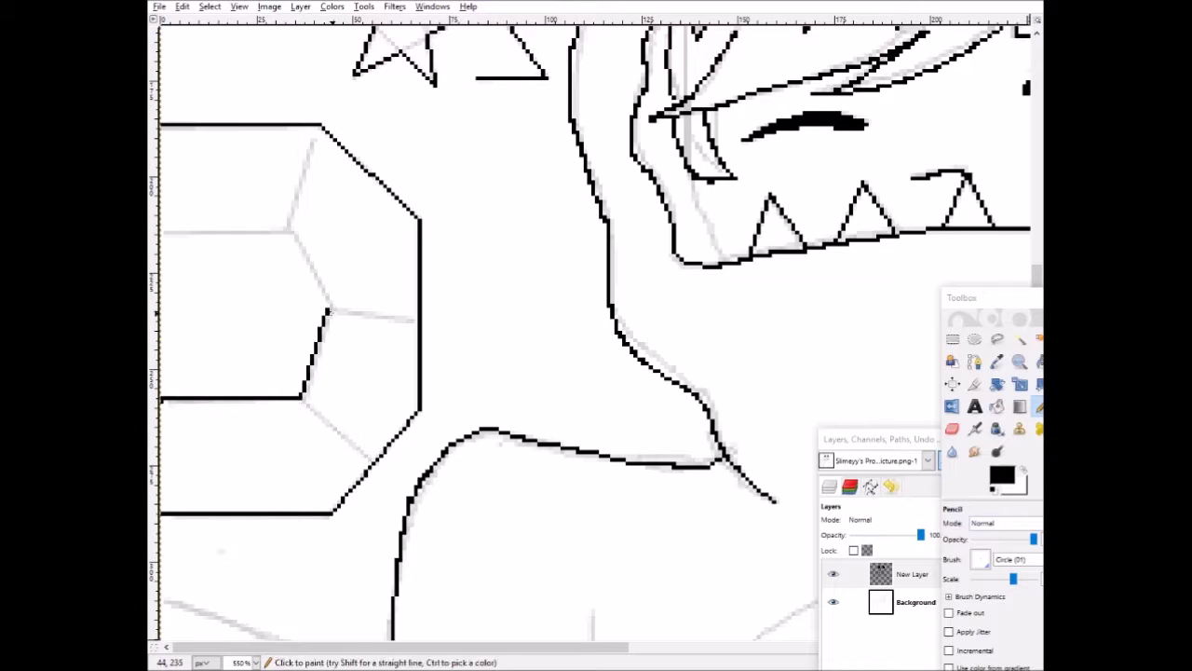
click(301, 400)
shift+click(373, 462)
click(332, 309)
shift+click(417, 317)
click(286, 229)
shift+click(315, 127)
Step: Ink the rounded outline of the ball to the right of the hooded character
scroll(308, 537, up, 3)
scroll(308, 537, down, 5)
scroll(309, 536, up, 2)
drag(401, 646, 648, 646)
drag(1019, 70, 944, 49)
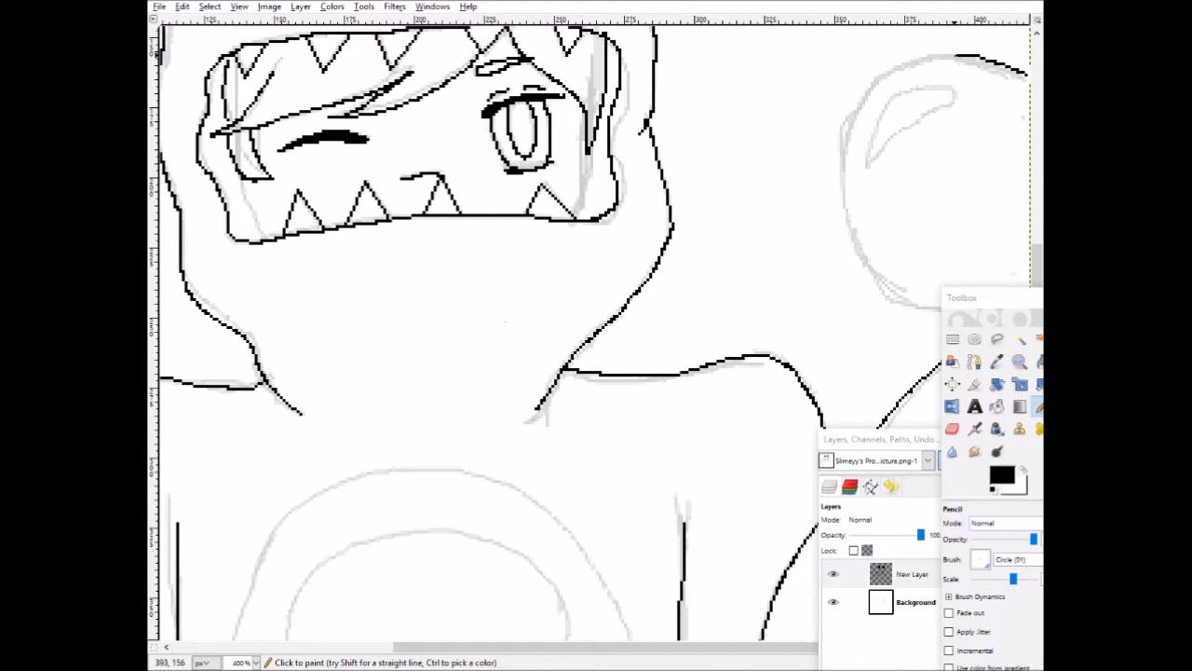
mouse_move(847, 173)
mouse_down()
mouse_move(874, 284)
mouse_move(944, 318)
mouse_up()
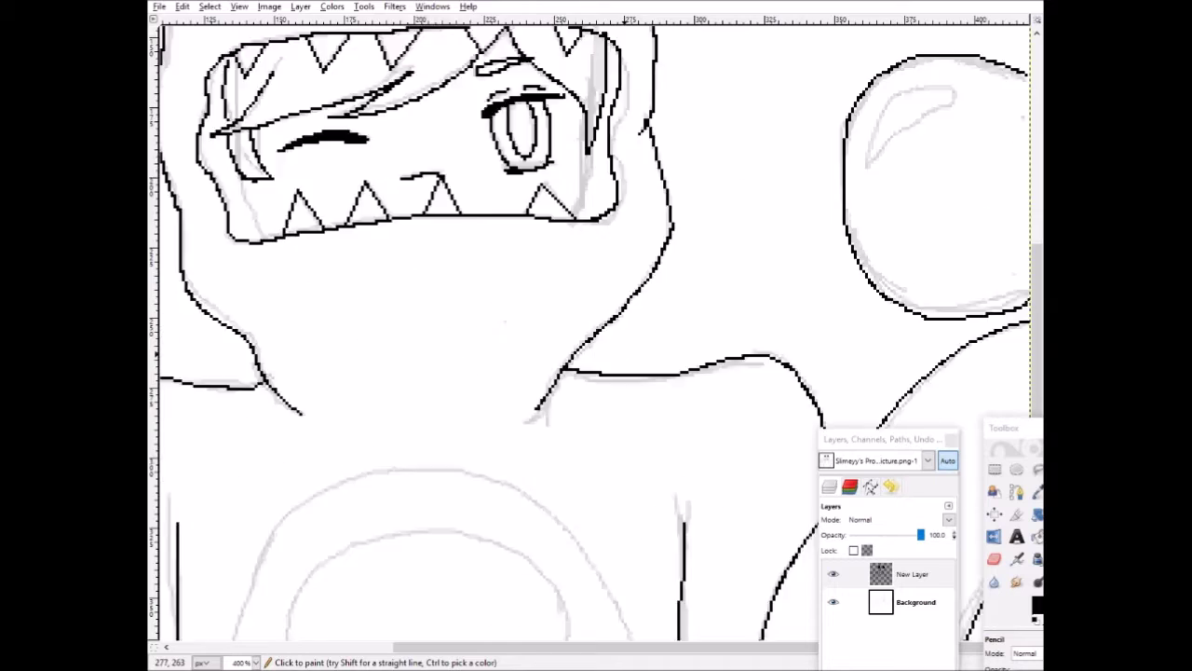
Step: Ink the face's side lines from the hair down to the lower edge of the hood's mouth opening
scroll(623, 353, up, 1)
ctrl+scroll(600, 338, up, 2)
drag(579, 298, 550, 407)
drag(624, 647, 418, 646)
drag(451, 328, 491, 443)
Step: Ink the large arch of the belly patch on the torso, following the sketch down both sides
scroll(524, 424, up, 1)
ctrl+scroll(524, 424, down, 1)
scroll(523, 424, down, 1)
ctrl+scroll(523, 424, down, 1)
scroll(512, 447, down, 2)
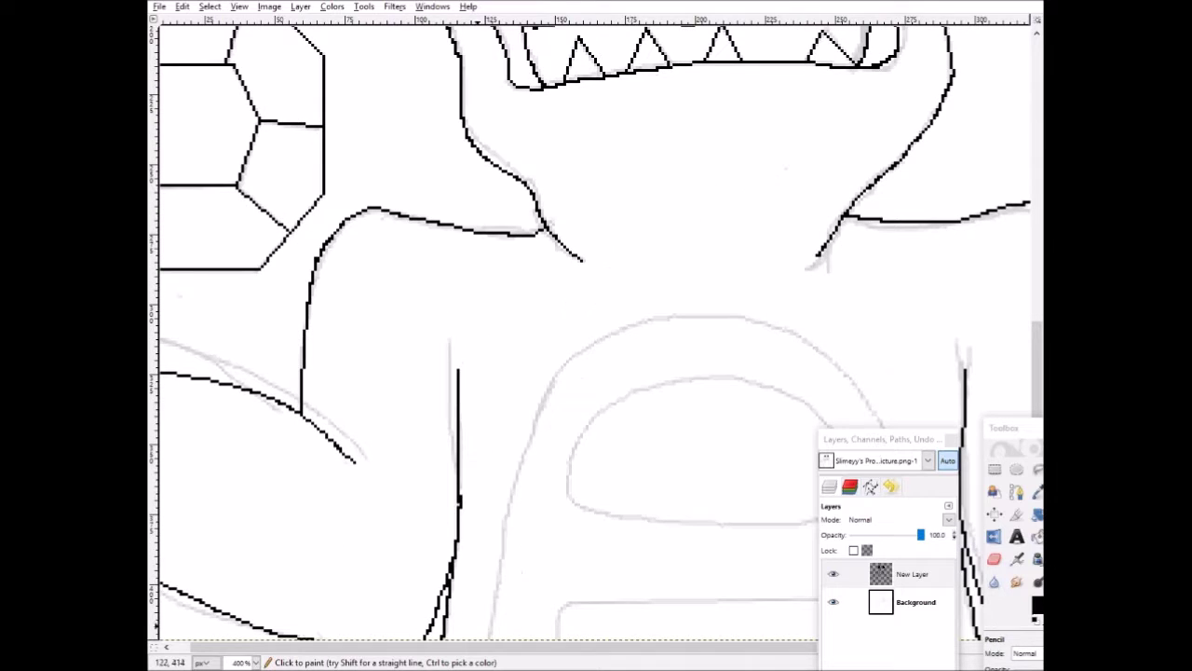
mouse_move(885, 439)
mouse_down()
mouse_move(539, 407)
mouse_move(196, 407)
mouse_up()
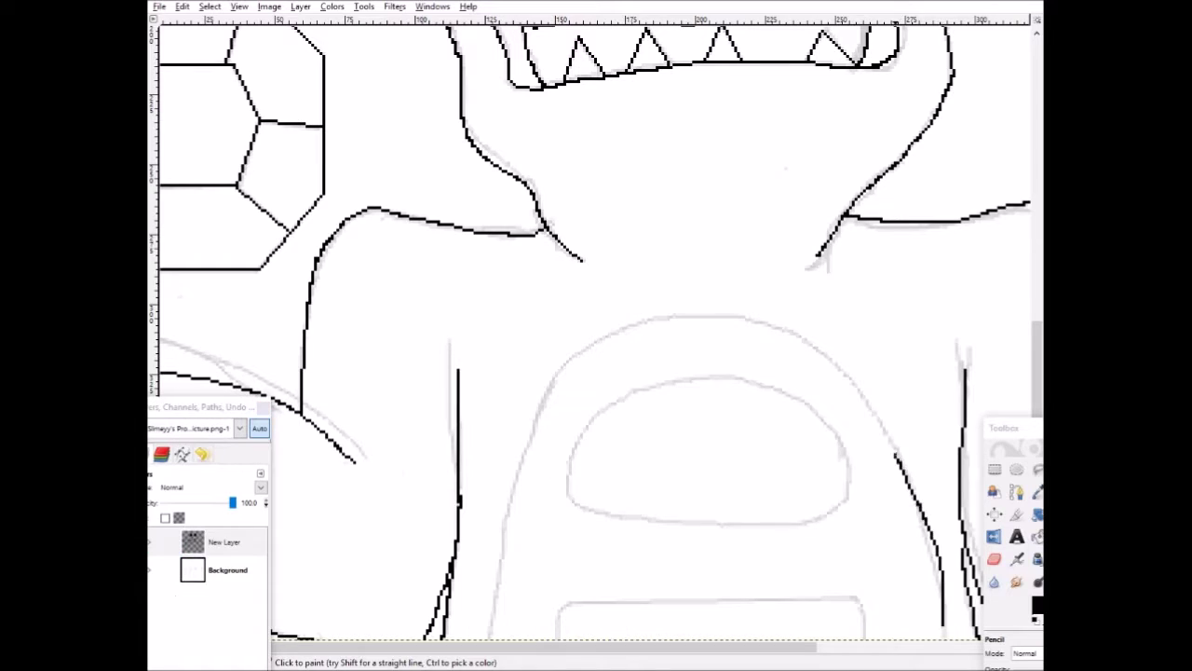
mouse_move(579, 343)
mouse_down()
mouse_move(534, 402)
mouse_move(478, 597)
mouse_up()
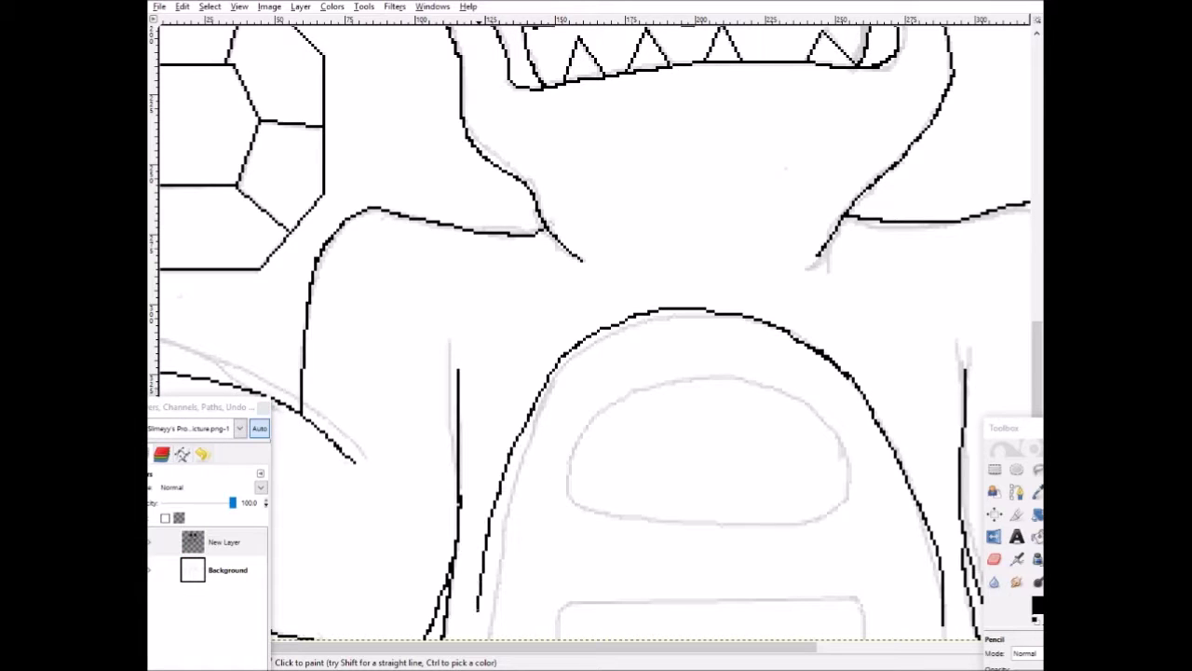
Step: Ink the half-oval panel inside the belly arch and the top of the rounded rectangle beneath it
mouse_move(854, 515)
mouse_down()
mouse_move(660, 518)
mouse_move(670, 376)
mouse_up()
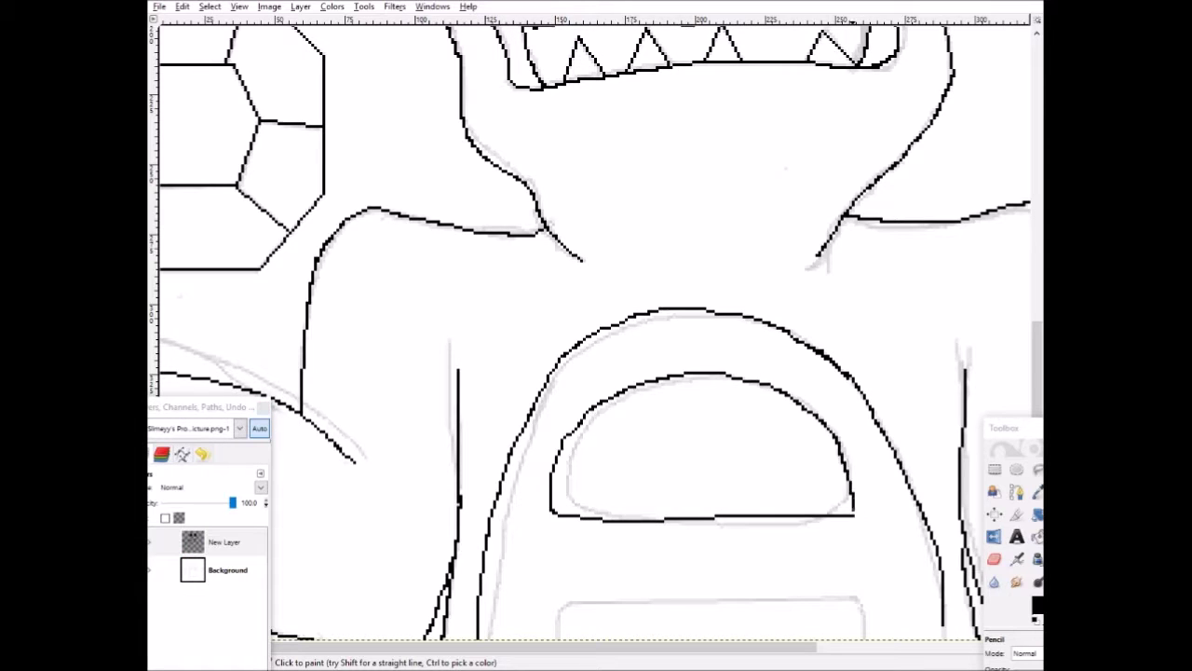
key(ctrl+z)
drag(564, 606, 874, 639)
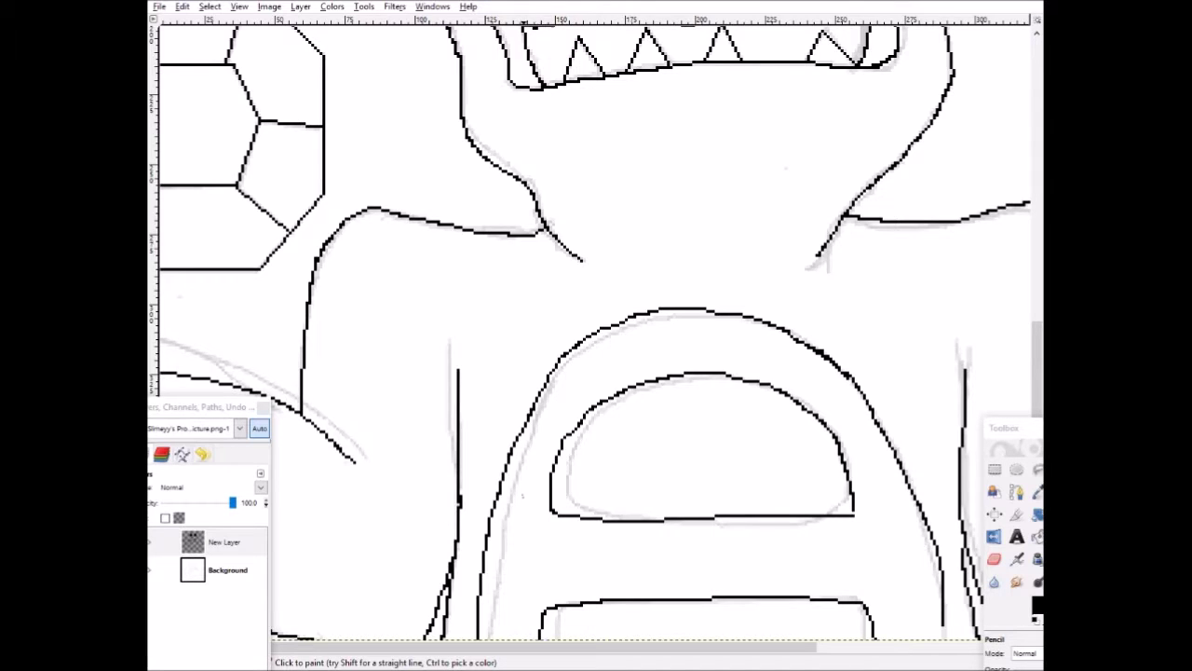
Step: Pick the olive green swatch from the Slimeyy's Colors.xcf image as the foreground color and return to the profile picture
scroll(596, 335, up, 3)
scroll(447, 447, up, 4)
scroll(466, 372, down, 2)
scroll(437, 475, up, 2)
click(1037, 491)
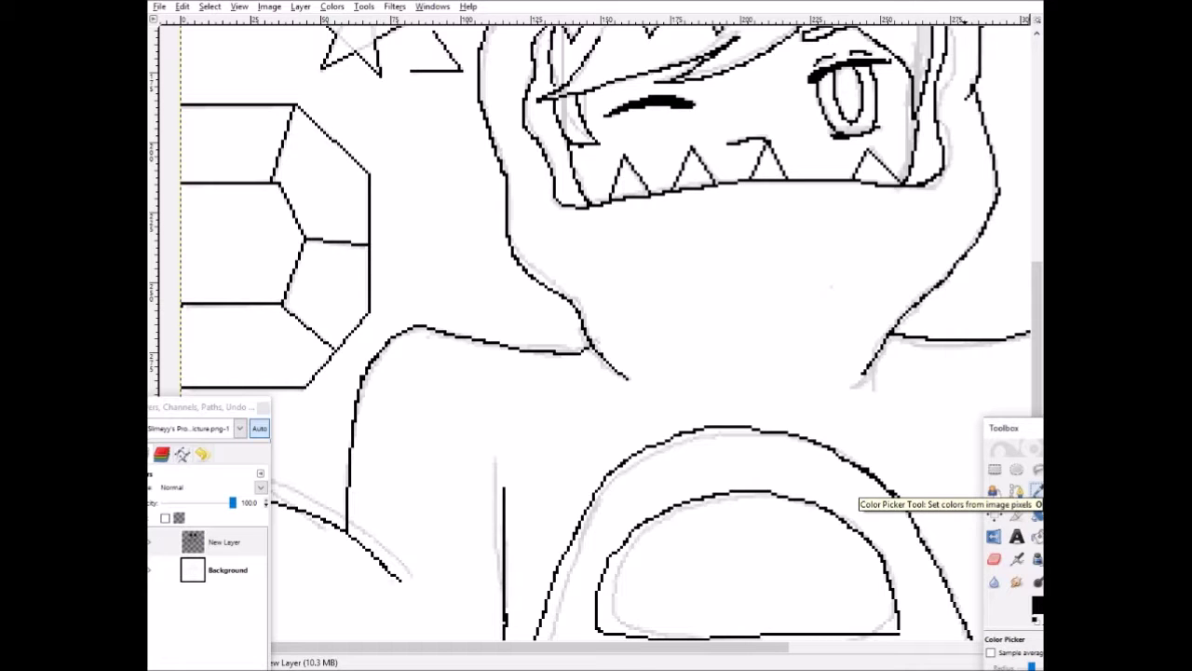
mouse_move(612, 669)
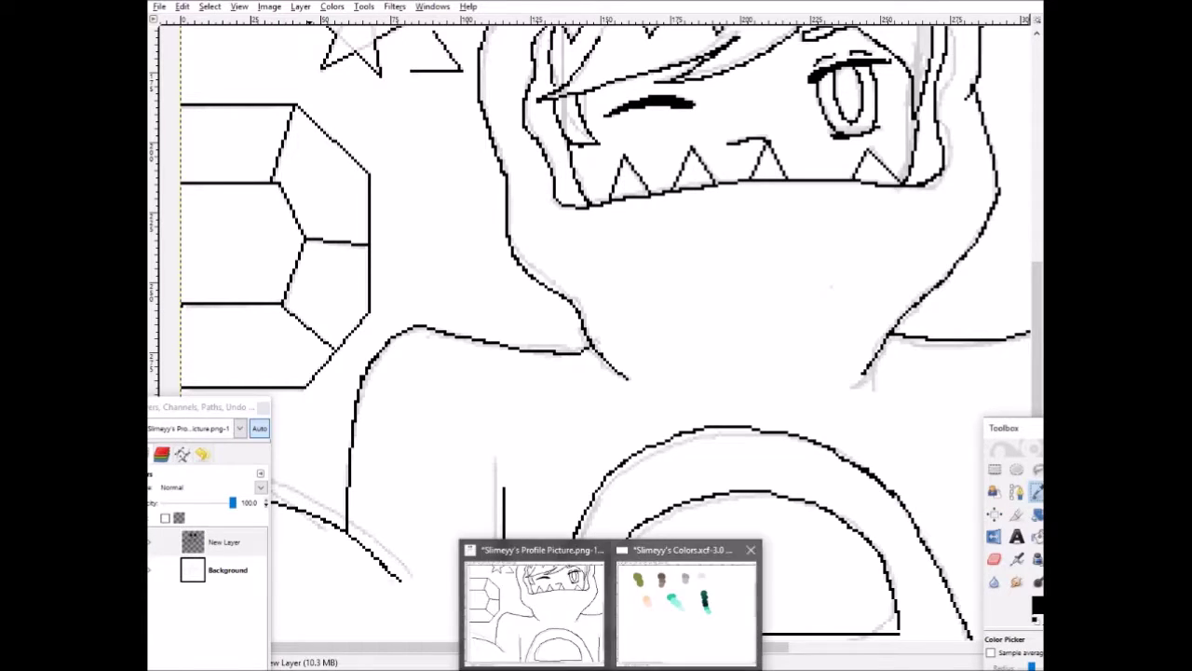
click(687, 605)
click(285, 96)
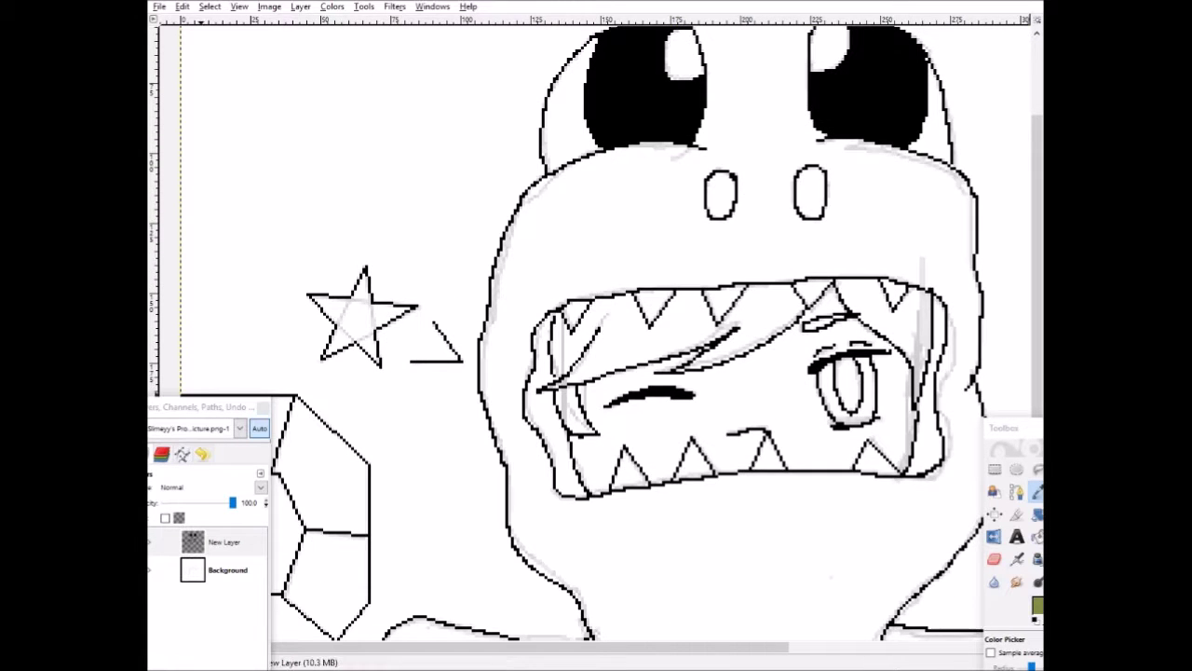
Step: Add a new layer and place it between the line art layer and the Background
drag(201, 407, 361, 308)
click(302, 603)
click(382, 335)
drag(384, 441, 384, 477)
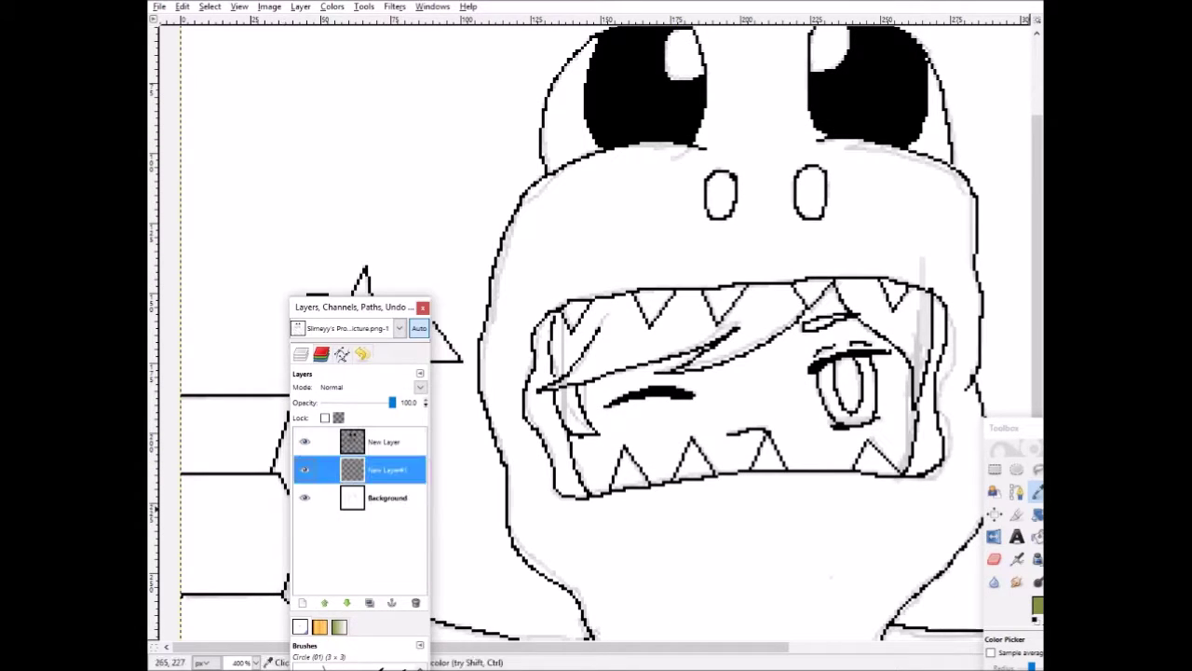
drag(359, 308, 286, 299)
drag(1010, 427, 957, 264)
click(991, 442)
key(Return)
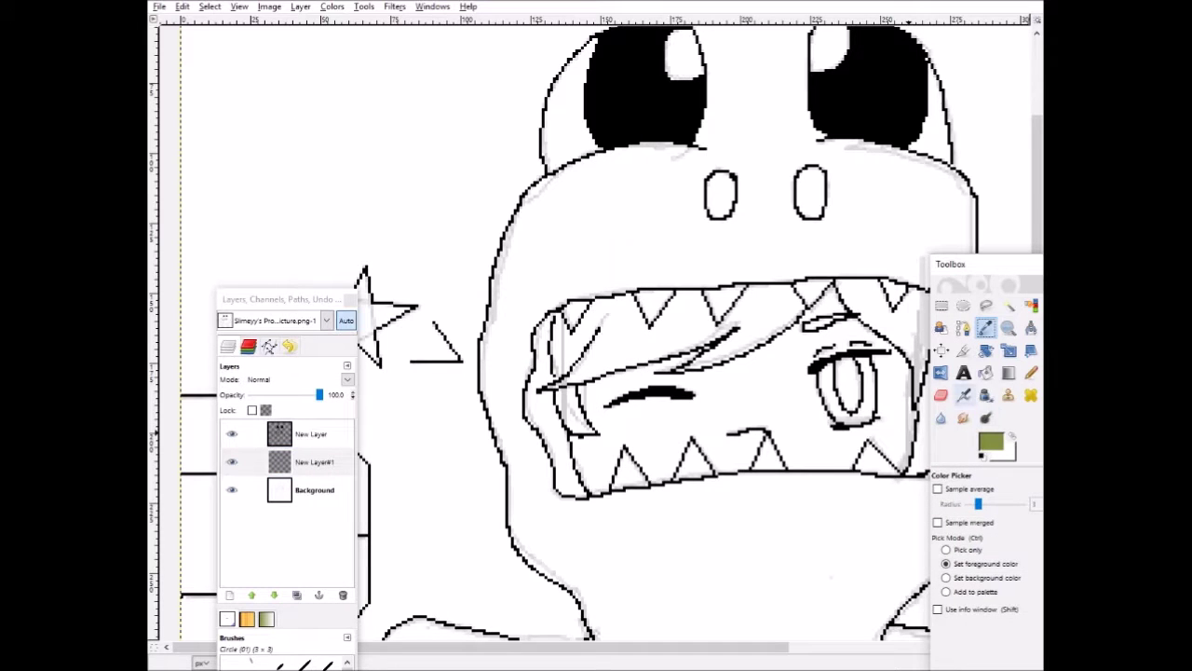
Step: Paint the hood's snout and the band around its mouth opening olive green using the Pencil with the Circle (17) brush
click(1031, 373)
click(961, 523)
click(893, 415)
mouse_move(675, 238)
mouse_down()
mouse_move(682, 187)
mouse_move(765, 258)
mouse_move(797, 260)
mouse_up()
drag(976, 262, 968, 478)
key(ctrl+z)
mouse_move(692, 255)
mouse_down()
mouse_move(790, 256)
mouse_move(952, 292)
mouse_move(960, 375)
mouse_up()
scroll(960, 374, down, 2)
mouse_move(956, 241)
mouse_down()
mouse_move(965, 306)
mouse_move(854, 482)
mouse_up()
mouse_move(924, 339)
mouse_down()
mouse_move(840, 350)
mouse_move(717, 340)
mouse_up()
key(ctrl+z)
mouse_move(924, 335)
mouse_down()
mouse_move(592, 360)
mouse_move(494, 256)
mouse_move(508, 149)
mouse_move(642, 270)
mouse_move(670, 156)
mouse_up()
Step: Paint the areas between and beside the hood's eyes and the rest of the snout olive green
scroll(507, 149, up, 3)
scroll(689, 303, up, 3)
mouse_move(689, 302)
mouse_down()
mouse_move(550, 368)
mouse_move(489, 471)
mouse_move(610, 409)
mouse_move(725, 186)
mouse_move(708, 163)
mouse_move(743, 177)
mouse_up()
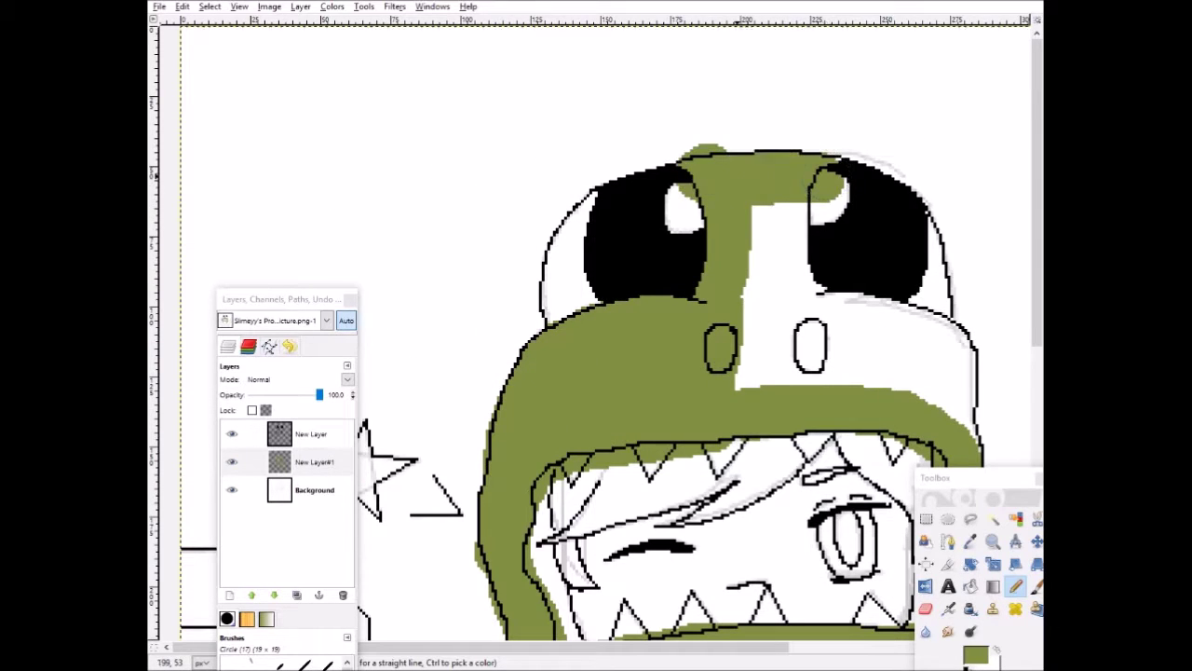
drag(591, 195, 545, 312)
drag(922, 233, 934, 316)
scroll(950, 280, down, 3)
mouse_move(969, 253)
mouse_down()
mouse_move(969, 291)
mouse_move(960, 202)
mouse_move(875, 233)
mouse_move(760, 160)
mouse_up()
key(ctrl+z)
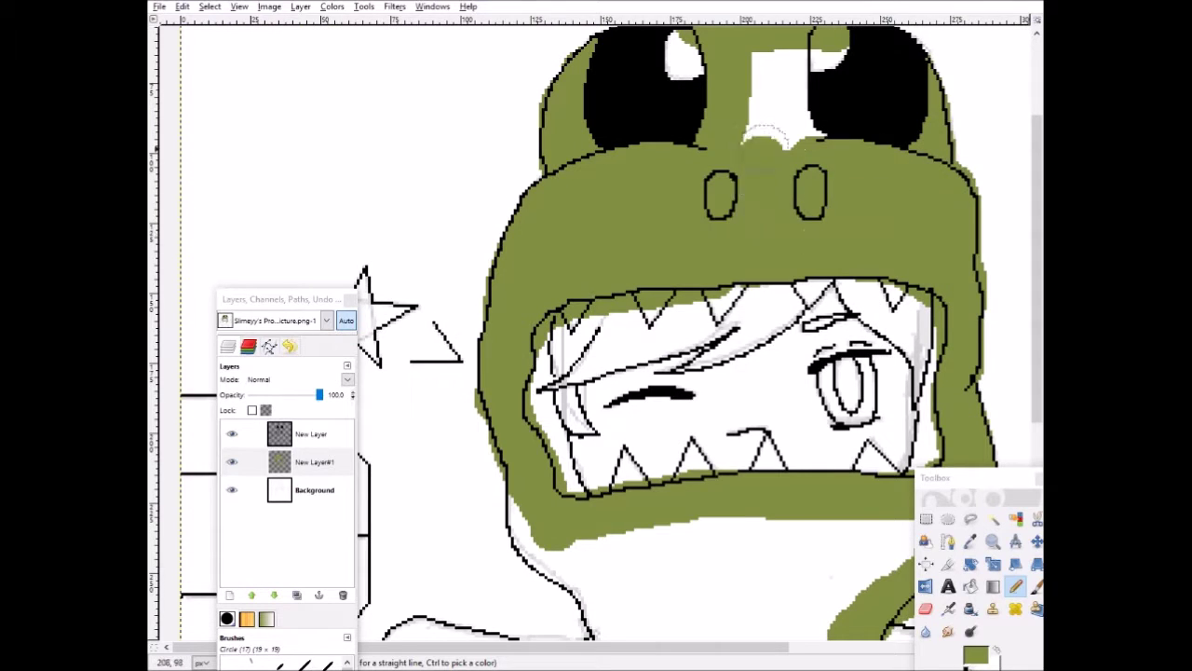
scroll(760, 160, up, 3)
drag(773, 275, 753, 224)
Step: Fill the hood's chin and neck area below the mouth opening with olive green
drag(510, 75, 651, 280)
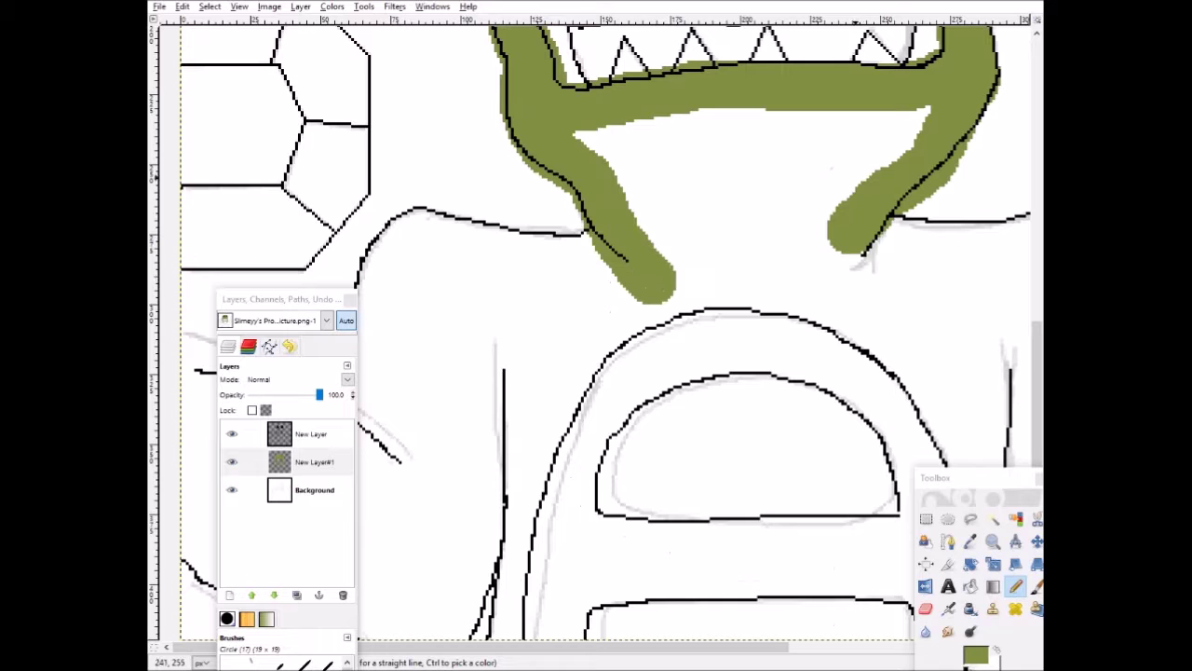
mouse_move(918, 112)
mouse_down()
mouse_move(815, 307)
mouse_move(657, 298)
mouse_up()
mouse_move(894, 139)
mouse_down()
mouse_move(606, 140)
mouse_move(820, 233)
mouse_move(806, 218)
mouse_up()
Step: Paint the shoulders, arms and torso around the belly patch olive green on both sides
scroll(806, 218, up, 3)
mouse_move(279, 299)
mouse_down()
mouse_move(795, 522)
mouse_move(892, 520)
mouse_up()
mouse_move(601, 410)
mouse_down()
mouse_move(475, 410)
mouse_move(368, 550)
mouse_up()
scroll(373, 549, down, 3)
mouse_move(373, 410)
mouse_down()
mouse_move(373, 439)
mouse_move(263, 418)
mouse_move(190, 559)
mouse_move(368, 605)
mouse_move(470, 596)
mouse_move(492, 386)
mouse_move(508, 596)
mouse_move(596, 308)
mouse_move(493, 280)
mouse_move(400, 372)
mouse_move(347, 360)
mouse_up()
mouse_move(406, 394)
mouse_down()
mouse_move(226, 443)
mouse_move(184, 482)
mouse_move(307, 529)
mouse_up()
drag(312, 646, 538, 647)
mouse_move(506, 315)
mouse_down()
mouse_move(532, 332)
mouse_move(664, 633)
mouse_move(705, 558)
mouse_move(755, 638)
mouse_move(913, 550)
mouse_move(1002, 378)
mouse_move(1015, 177)
mouse_move(931, 256)
mouse_move(796, 436)
mouse_move(810, 308)
mouse_move(684, 219)
mouse_move(643, 382)
mouse_move(708, 270)
mouse_move(673, 341)
mouse_move(785, 359)
mouse_move(931, 261)
mouse_move(838, 526)
mouse_up()
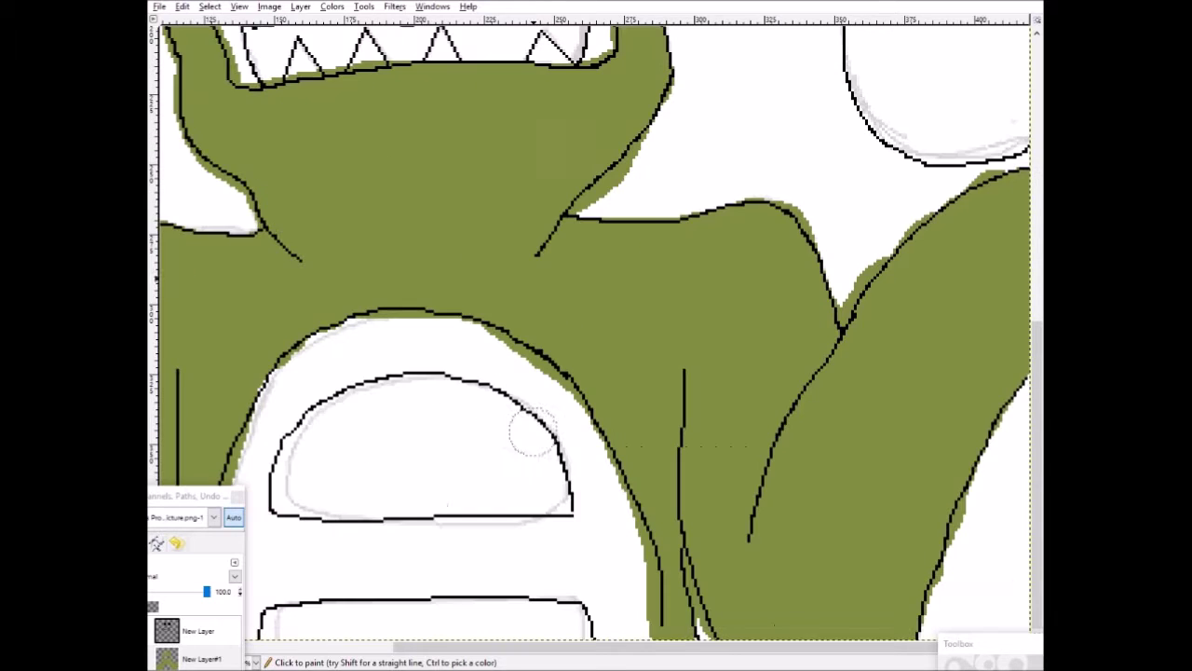
Step: Erase the green spill outside the hood's lower left edge using the Eraser with the Circle (03) brush
drag(636, 647, 403, 646)
drag(983, 644, 925, 189)
click(890, 320)
click(917, 451)
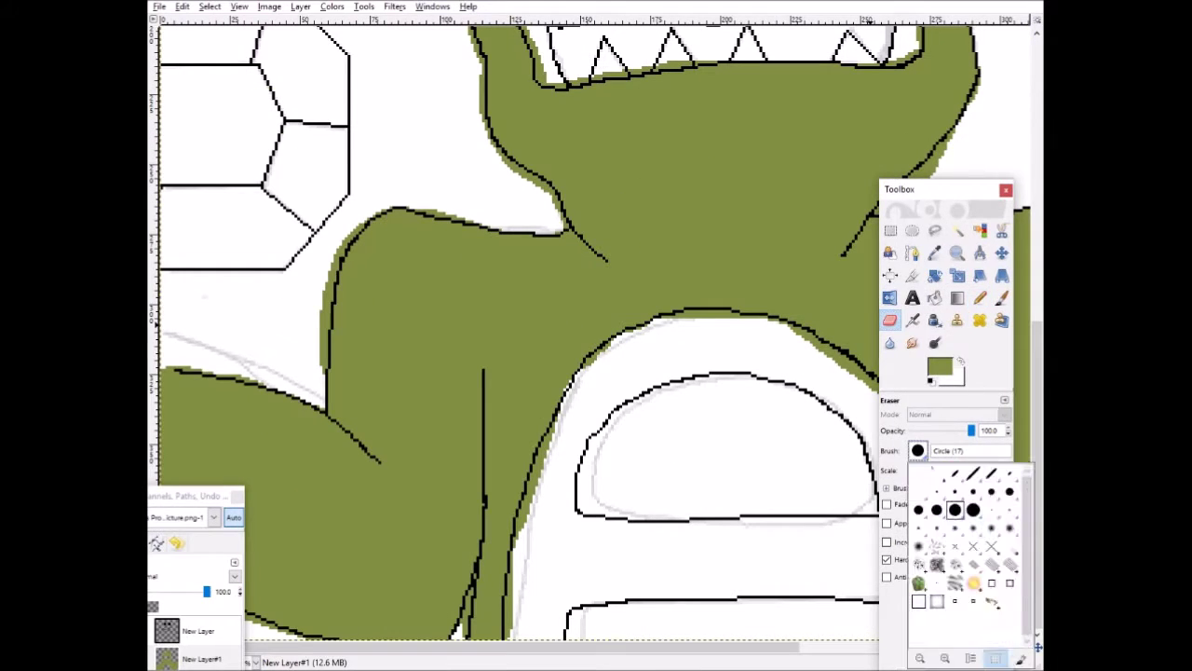
click(937, 490)
scroll(493, 233, up, 5)
mouse_move(745, 383)
mouse_down()
mouse_move(781, 357)
mouse_move(625, 155)
mouse_up()
scroll(458, 384, up, 6)
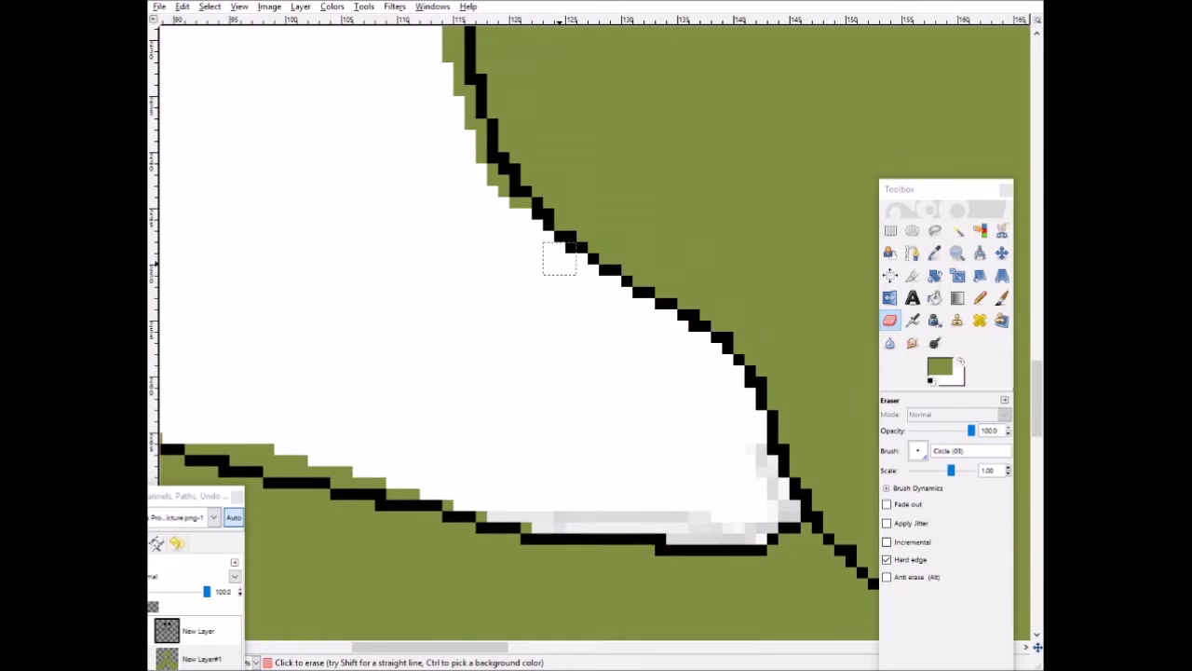
scroll(410, 496, up, 5)
drag(335, 143, 402, 479)
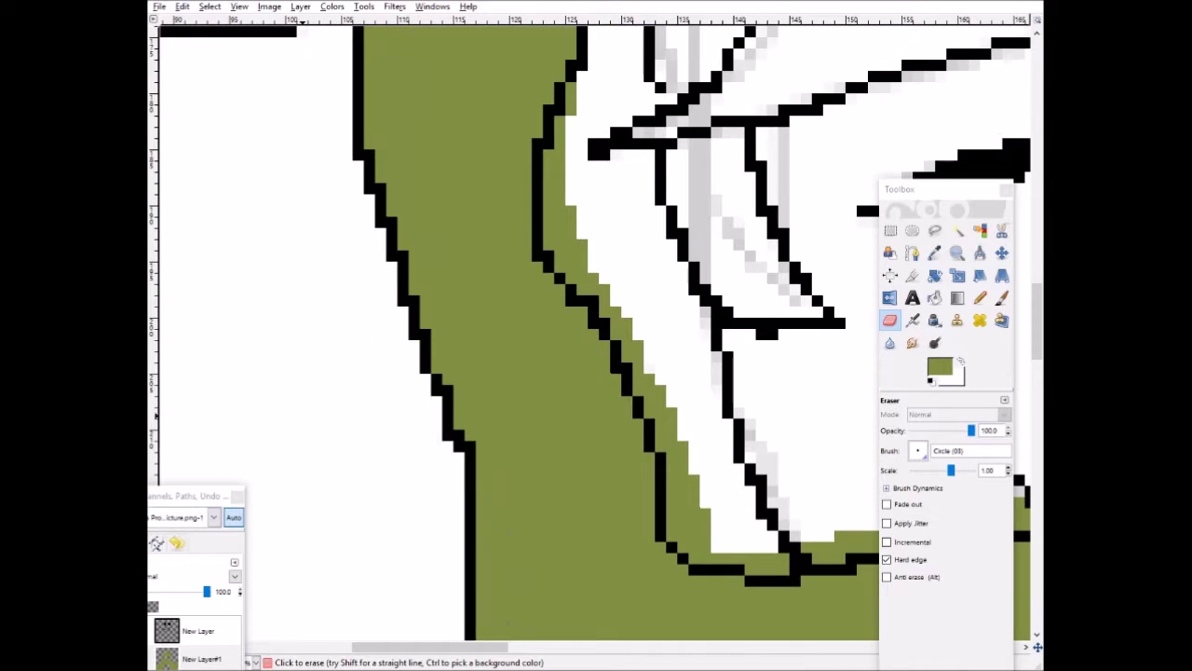
Step: Erase the green overflow along the snout's upper left edge and the left eye bulge's outer edge
scroll(410, 419, up, 12)
scroll(419, 261, down, 5)
drag(393, 121, 380, 244)
scroll(596, 335, up, 10)
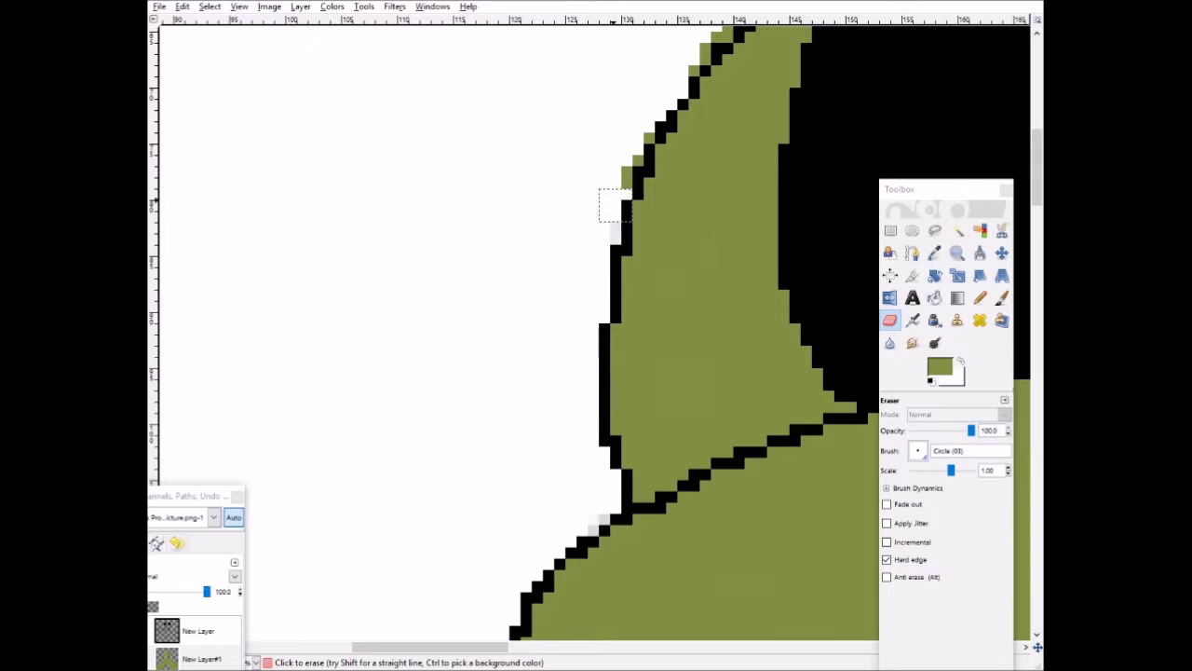
Step: Erase the green spill above the hood's top outline and inside the white highlights of both hood eyes
scroll(626, 371, right, 6)
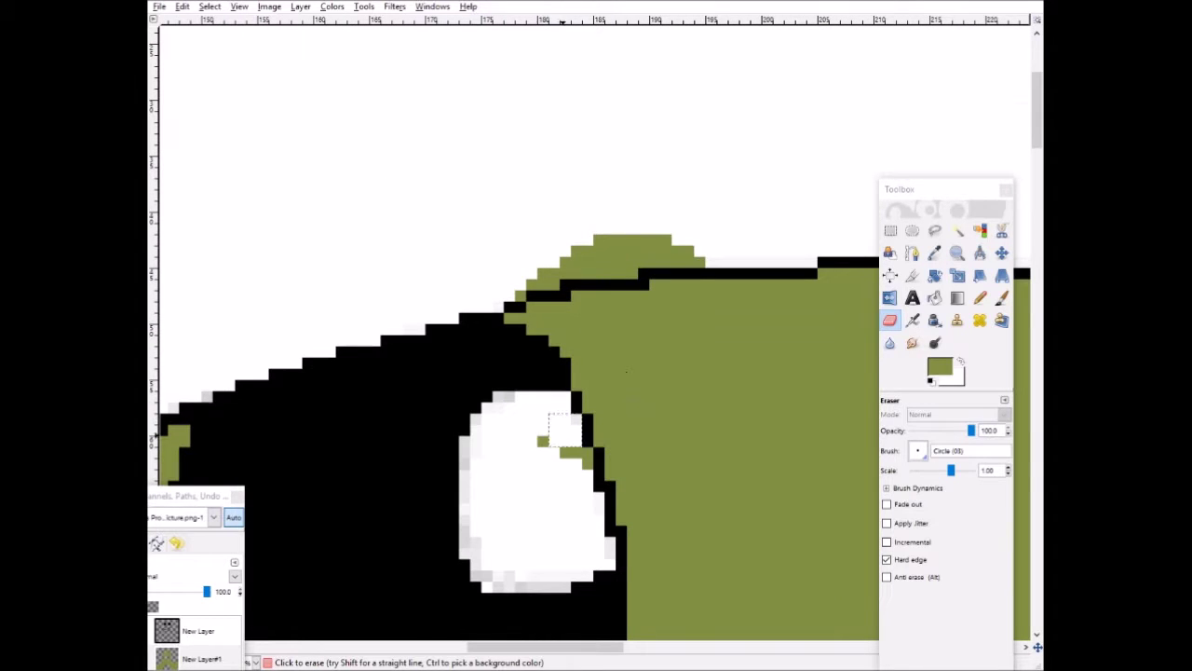
scroll(588, 229, right, 4)
scroll(605, 214, down, 3)
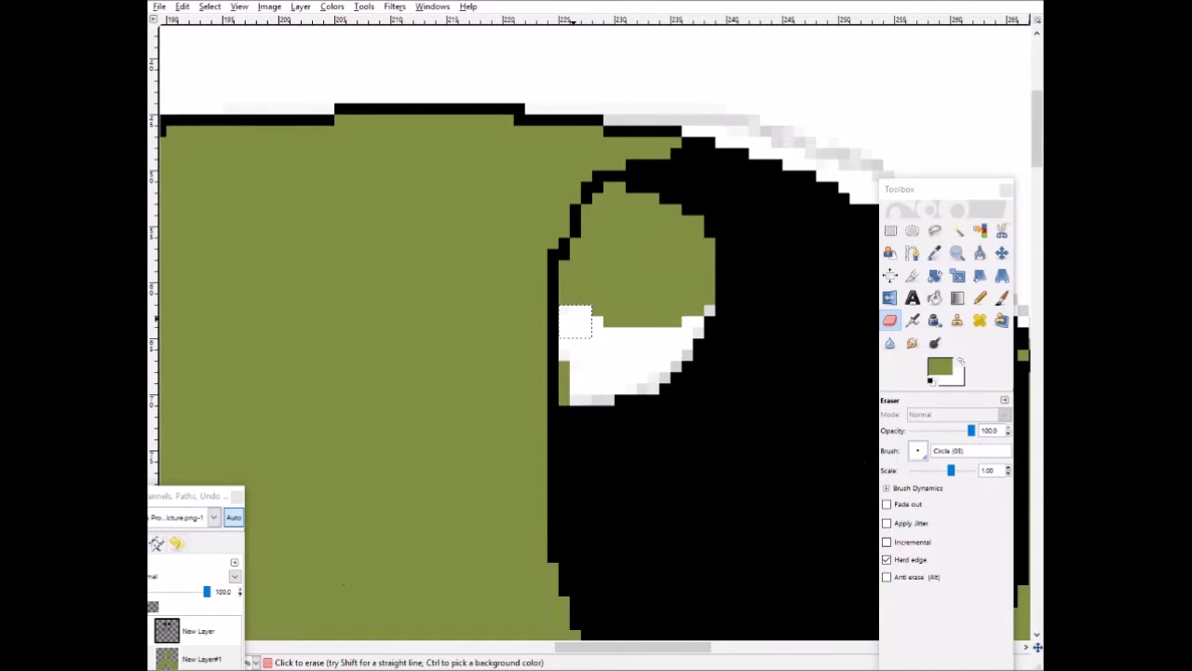
mouse_move(620, 198)
mouse_down()
mouse_move(665, 320)
mouse_move(620, 255)
mouse_up()
Step: Erase the green overflow around the outer edge of the hood's right eye bulge
scroll(596, 252, up, 2)
scroll(479, 261, right, 7)
scroll(447, 261, down, 6)
scroll(401, 242, up, 2)
drag(321, 198, 355, 258)
scroll(354, 258, down, 3)
scroll(433, 451, down, 6)
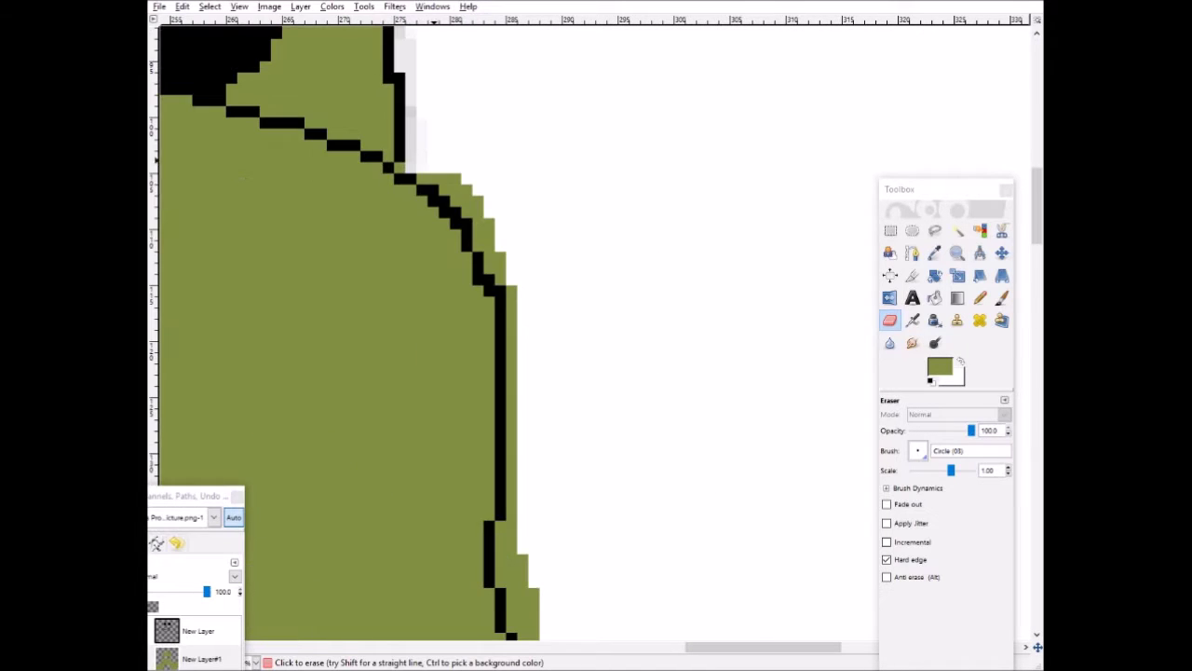
Step: Erase the green overflow along the hood's right side, from the snout down to the neck
scroll(522, 212, down, 10)
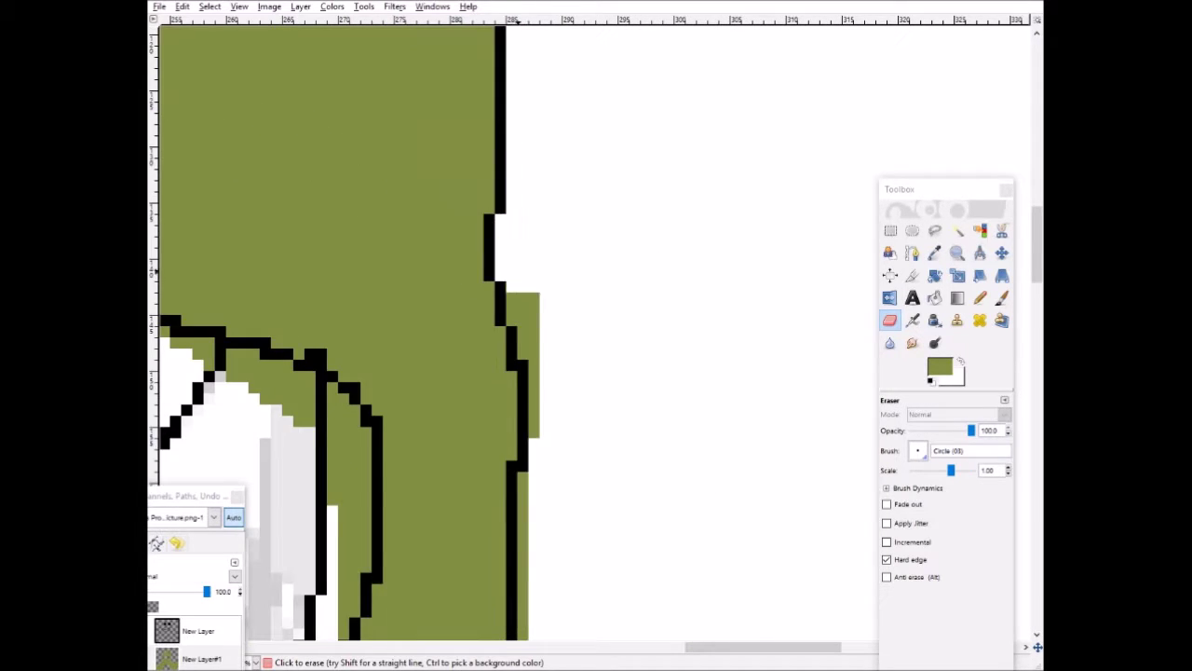
scroll(545, 169, down, 10)
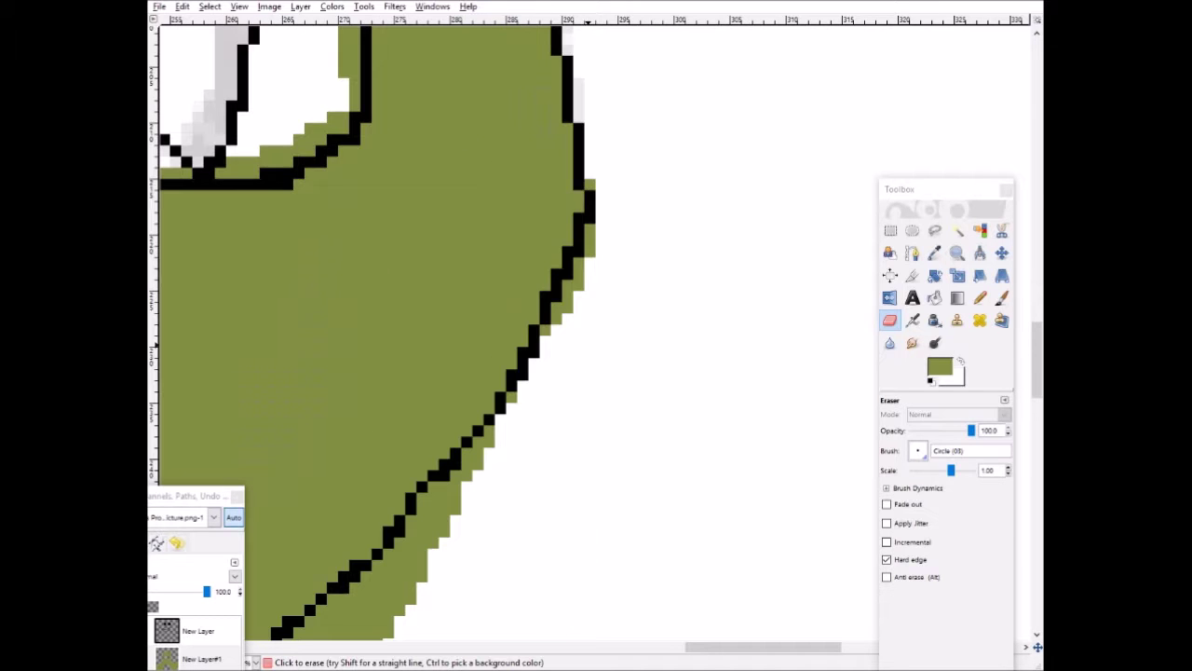
scroll(512, 326, down, 2)
scroll(512, 326, left, 5)
mouse_move(791, 140)
mouse_down()
mouse_move(731, 237)
mouse_move(526, 433)
mouse_move(631, 402)
mouse_up()
Step: Erase the green spill along the top and outer edges of the right shoulder
scroll(630, 401, right, 5)
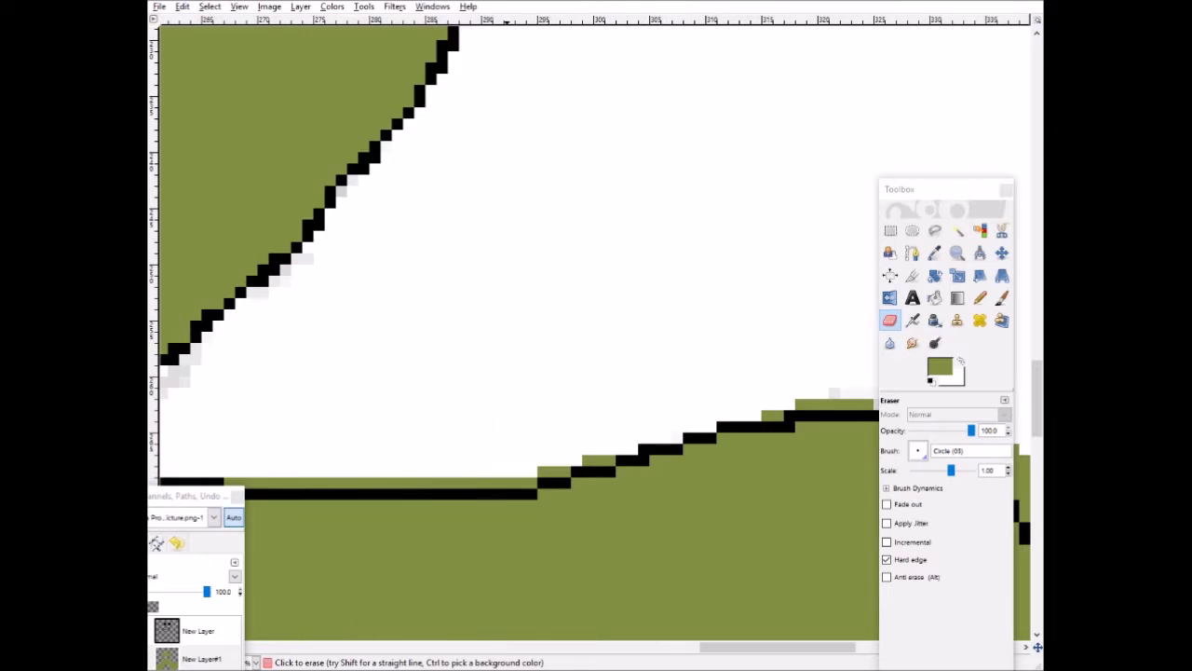
drag(240, 465, 531, 459)
drag(779, 396, 834, 402)
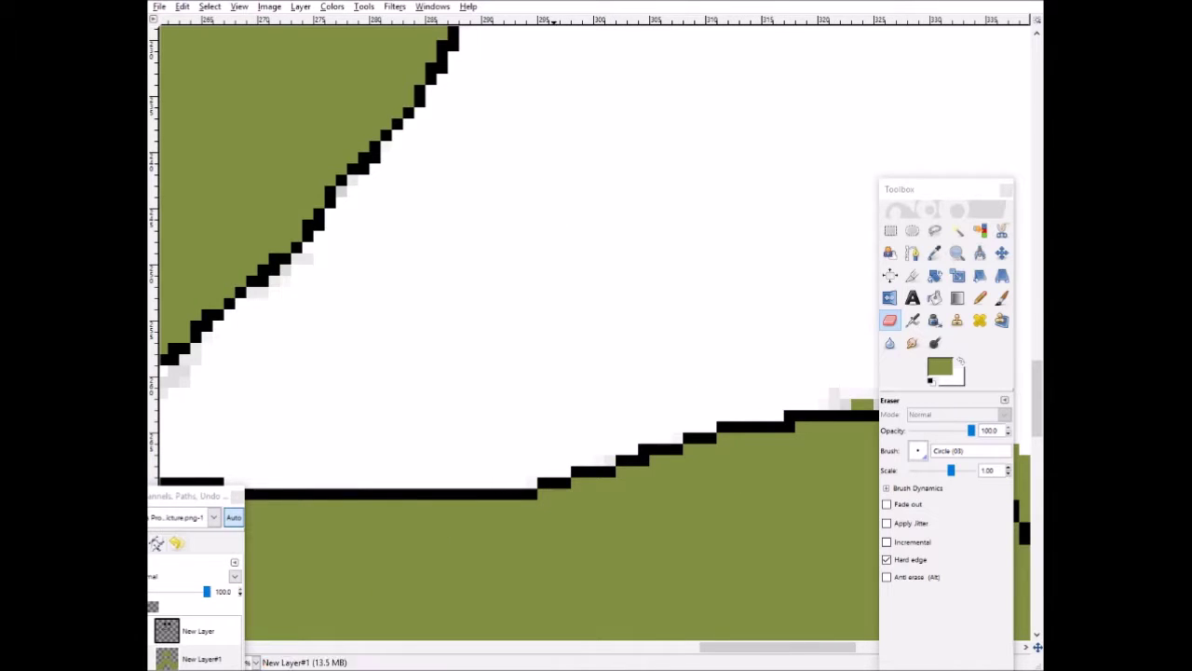
scroll(834, 401, right, 5)
mouse_move(534, 394)
mouse_down()
mouse_move(702, 460)
mouse_move(783, 608)
mouse_up()
scroll(782, 605, down, 3)
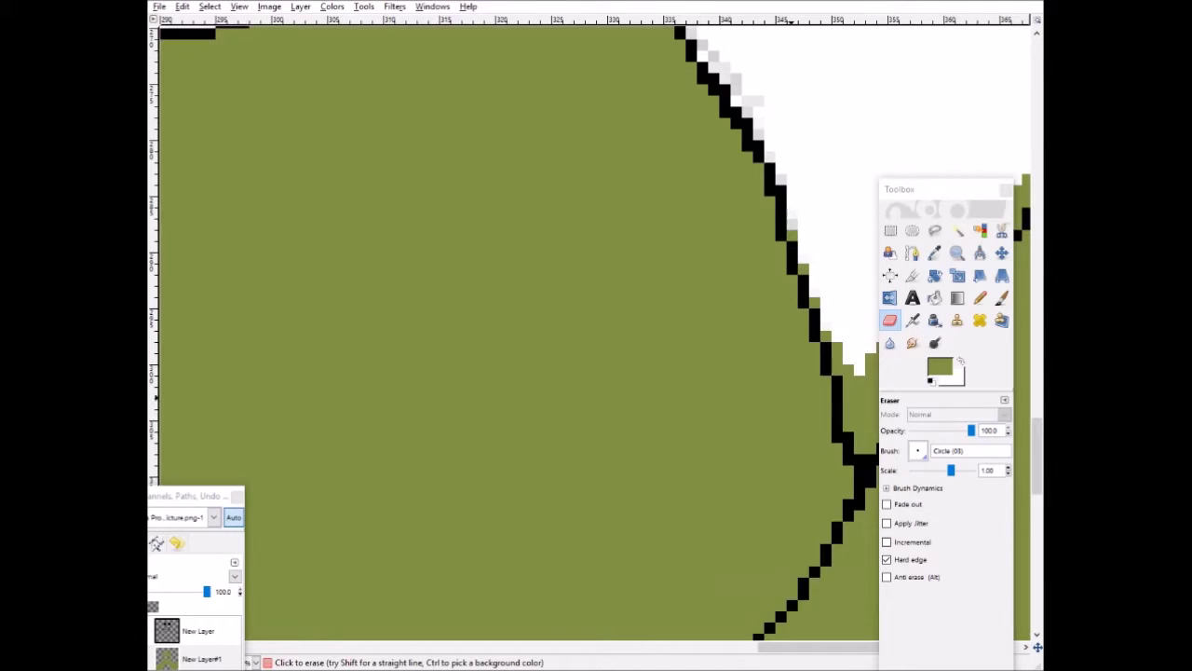
Step: Clean the green out of the gap beside the right shoulder and along the right arm's upper edge
scroll(782, 597, right, 2)
mouse_move(478, 239)
mouse_down()
mouse_move(545, 416)
mouse_move(571, 347)
mouse_move(682, 190)
mouse_up()
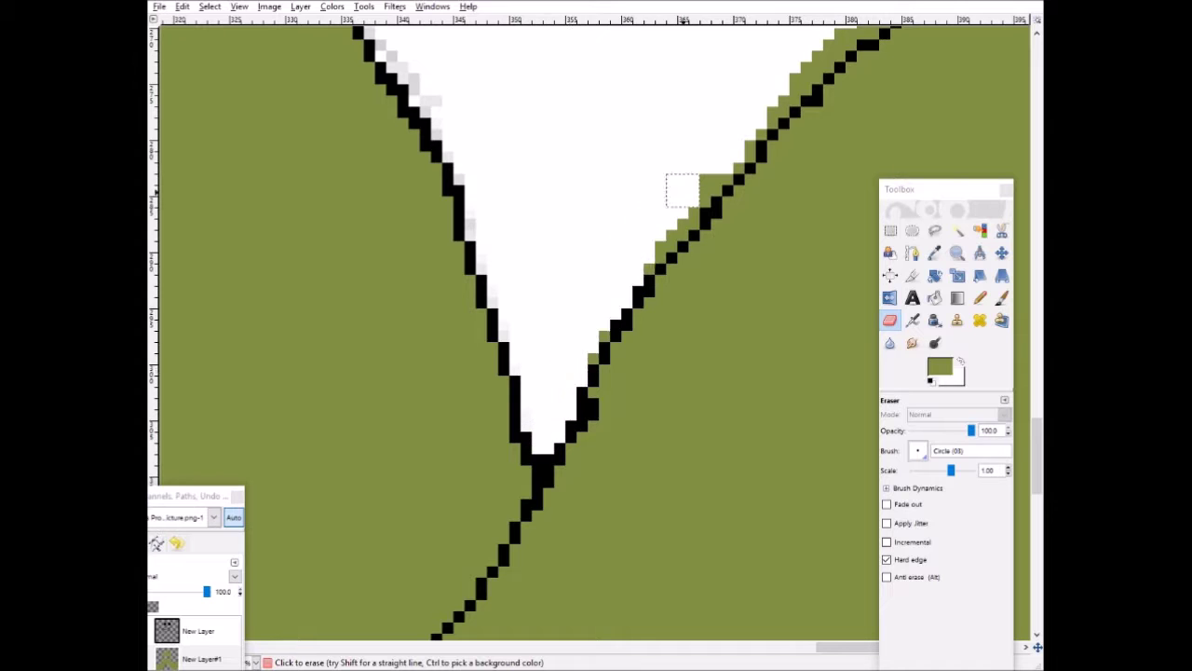
scroll(581, 346, up, 5)
scroll(581, 346, right, 3)
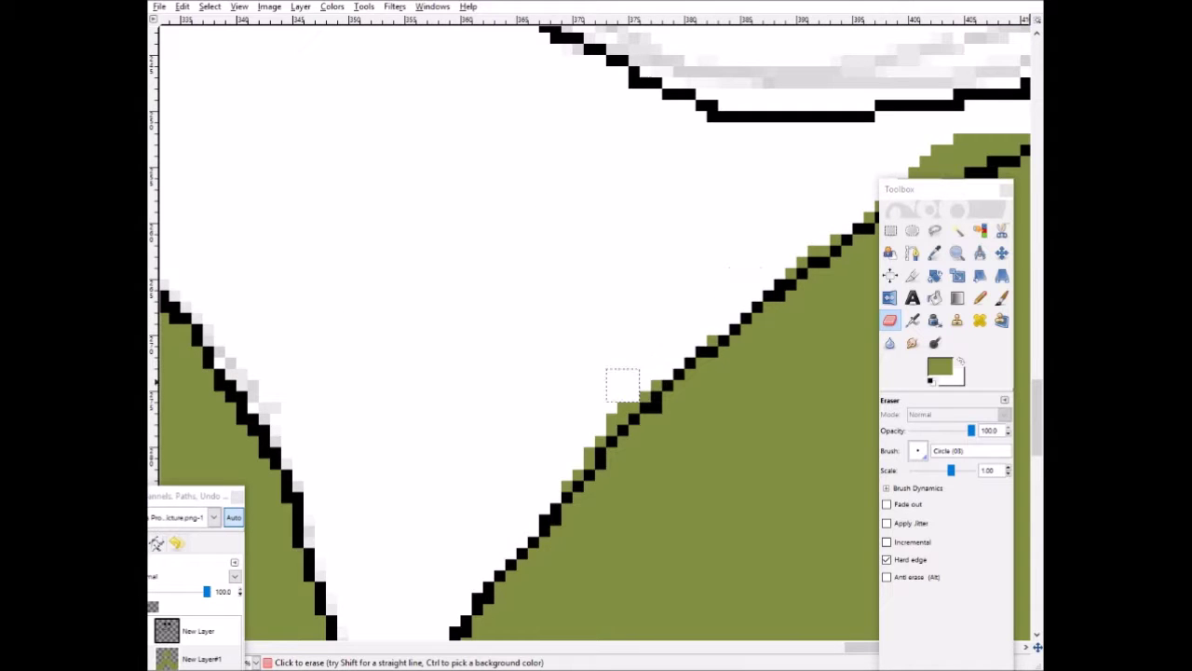
drag(862, 647, 882, 646)
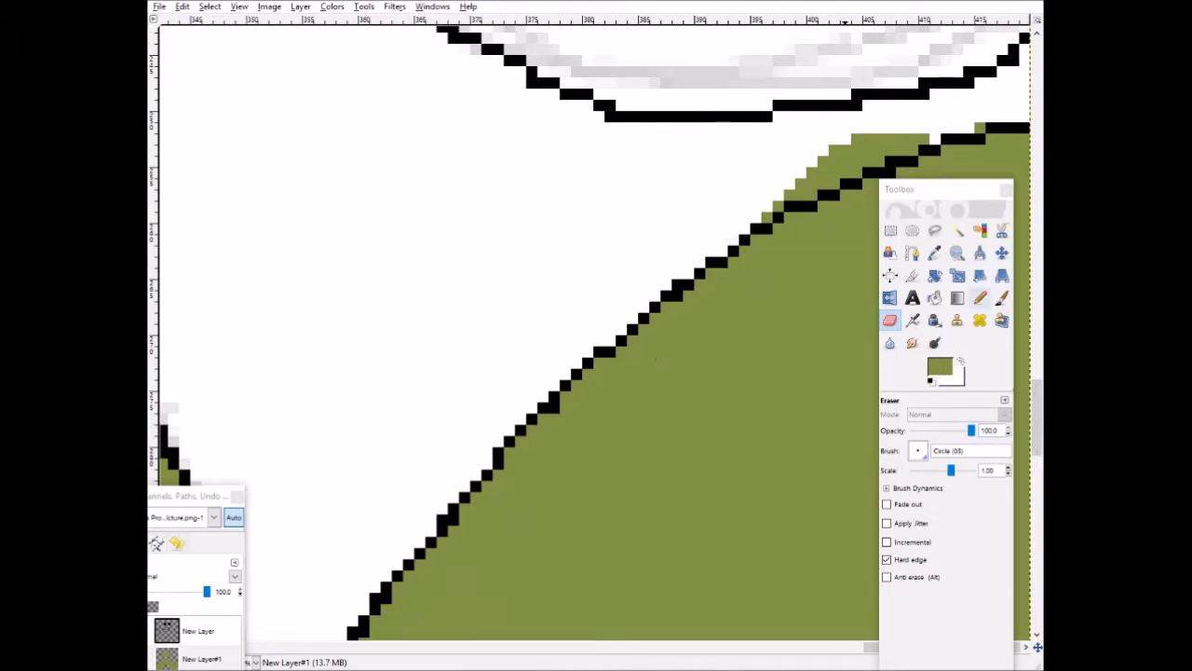
drag(936, 189, 987, 329)
drag(916, 134, 868, 150)
Step: Erase the green overflow along the lower outer edge of the right arm, redoing one stroke
scroll(505, 279, down, 2)
scroll(504, 280, up, 4)
click(973, 275)
scroll(951, 278, down, 14)
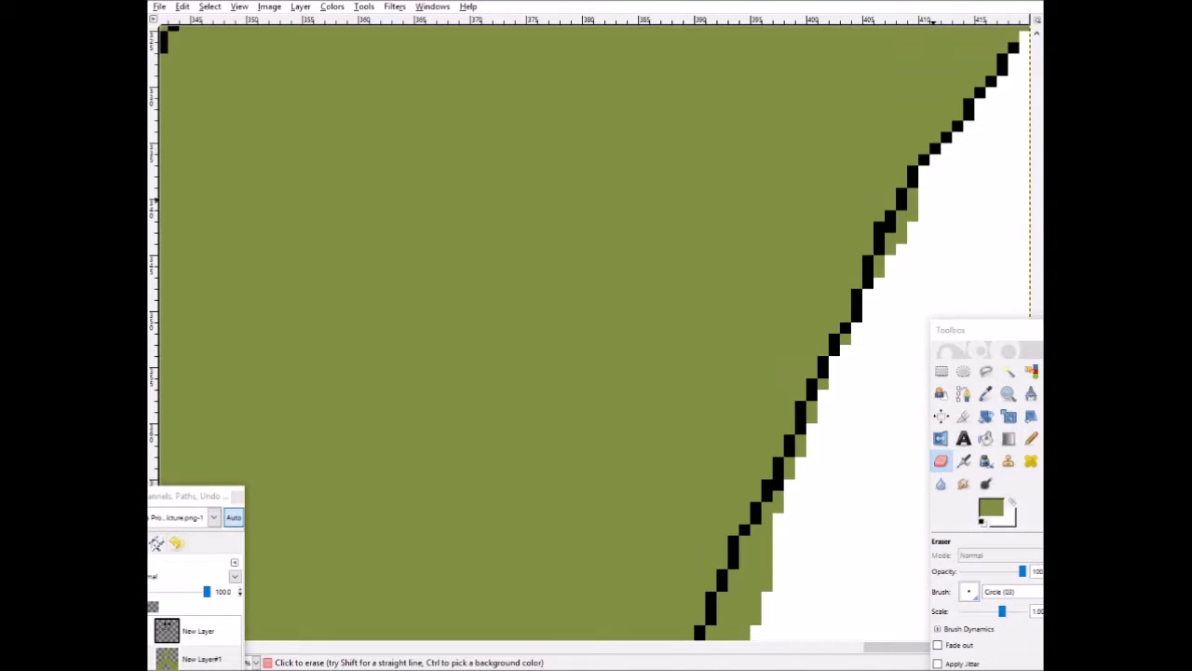
scroll(875, 312, down, 2)
drag(832, 244, 725, 484)
scroll(736, 466, down, 4)
key(ctrl+z)
drag(721, 220, 690, 320)
drag(672, 362, 596, 569)
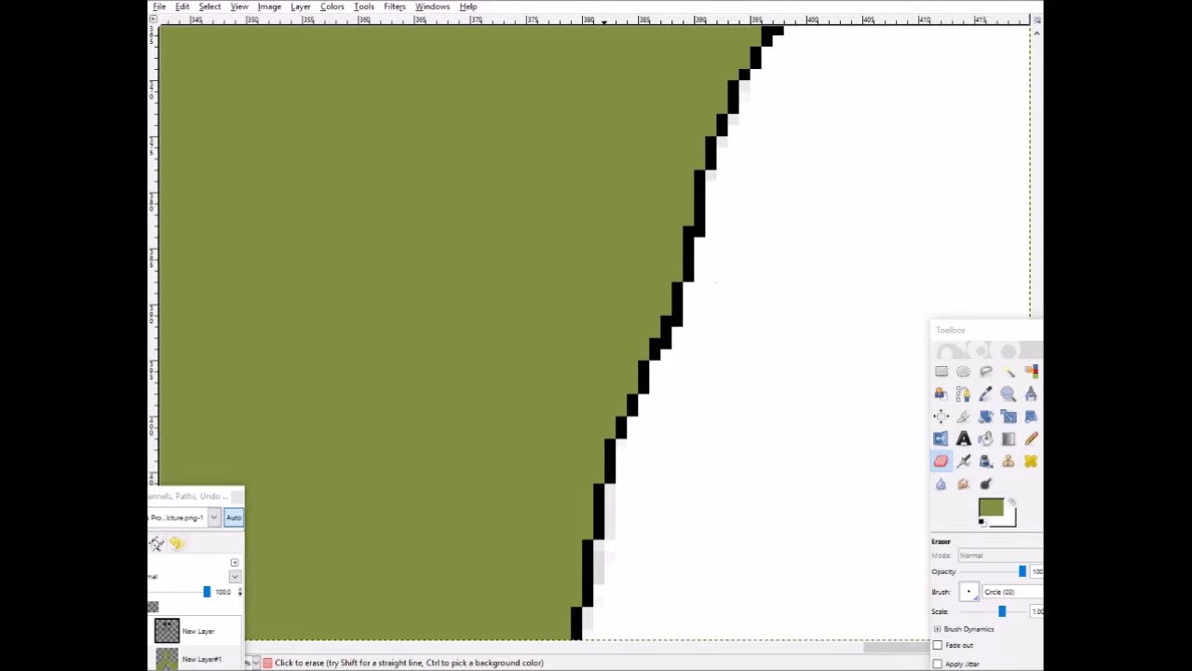
Step: Erase the green from the narrow gap between the torso's right side and the arm
scroll(596, 570, left, 8)
mouse_move(610, 275)
mouse_down()
mouse_move(637, 358)
mouse_move(669, 568)
mouse_move(727, 628)
mouse_up()
click(1031, 438)
click(942, 461)
Step: Erase the green overflow along the right side of the belly patch, from the arm gap upward
mouse_move(514, 603)
mouse_down()
mouse_move(489, 545)
mouse_move(479, 368)
mouse_up()
key(ctrl+z)
scroll(479, 368, up, 3)
mouse_move(390, 209)
mouse_down()
mouse_move(403, 279)
mouse_move(489, 484)
mouse_move(458, 456)
mouse_up()
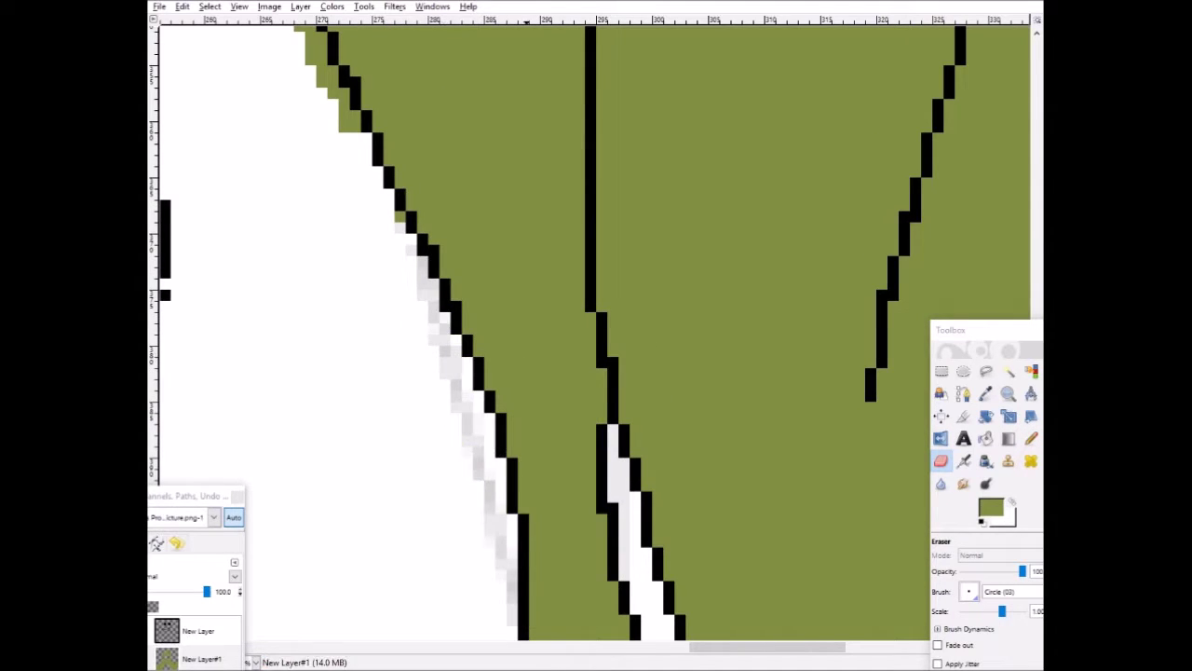
scroll(459, 457, up, 3)
scroll(459, 456, left, 3)
scroll(589, 433, up, 1)
mouse_move(326, 207)
mouse_down()
mouse_move(447, 341)
mouse_move(475, 405)
mouse_up()
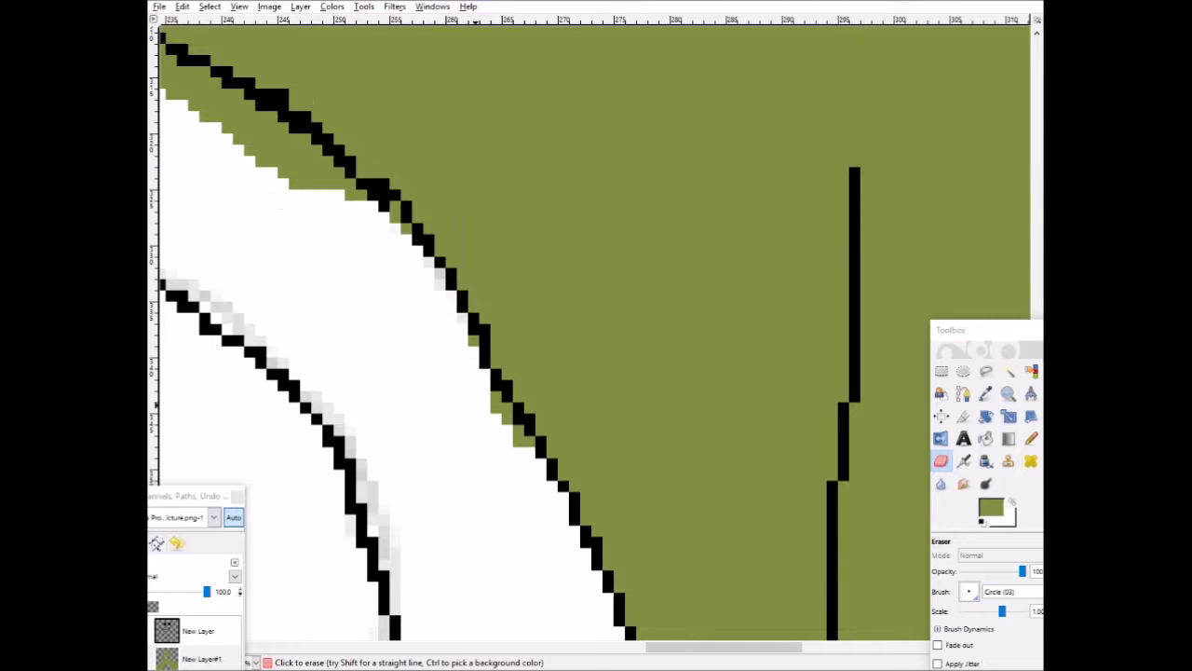
Step: Erase the green spill along the belly patch's upper-right curve and top arch
scroll(417, 284, up, 3)
scroll(416, 284, left, 3)
mouse_move(314, 168)
mouse_down()
mouse_move(404, 181)
mouse_move(695, 370)
mouse_move(612, 332)
mouse_up()
scroll(629, 646, left, 5)
scroll(643, 299, up, 1)
drag(663, 277, 268, 279)
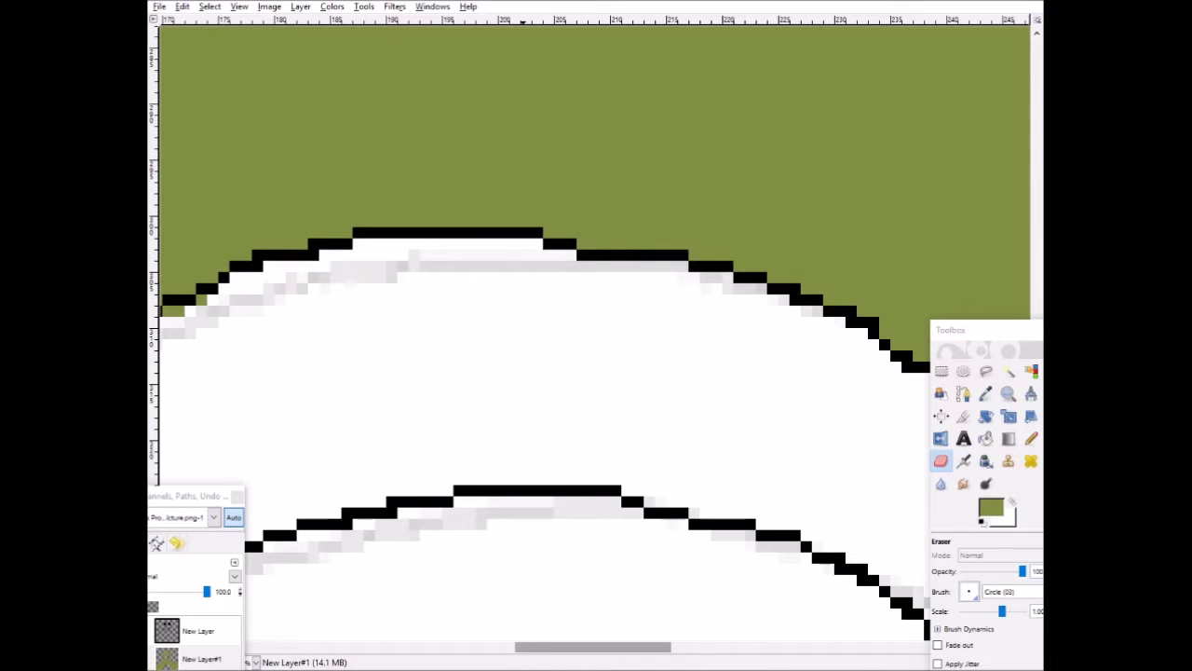
Step: Erase the green overflow down the left side of the belly patch with the Eraser
drag(528, 646, 411, 646)
scroll(819, 169, down, 1)
drag(778, 202, 620, 292)
scroll(621, 292, down, 3)
key(n)
click(940, 461)
scroll(522, 205, down, 1)
mouse_move(505, 194)
mouse_down()
mouse_move(453, 289)
mouse_move(373, 527)
mouse_up()
scroll(377, 521, down, 2)
drag(379, 244, 329, 380)
scroll(339, 378, down, 1)
mouse_move(331, 252)
mouse_down()
mouse_move(297, 578)
mouse_move(294, 467)
mouse_move(307, 480)
mouse_move(296, 589)
mouse_up()
key(ctrl+z)
Step: Erase the green from the narrow gap between the torso's left side and the arm
scroll(727, 377, left, 5)
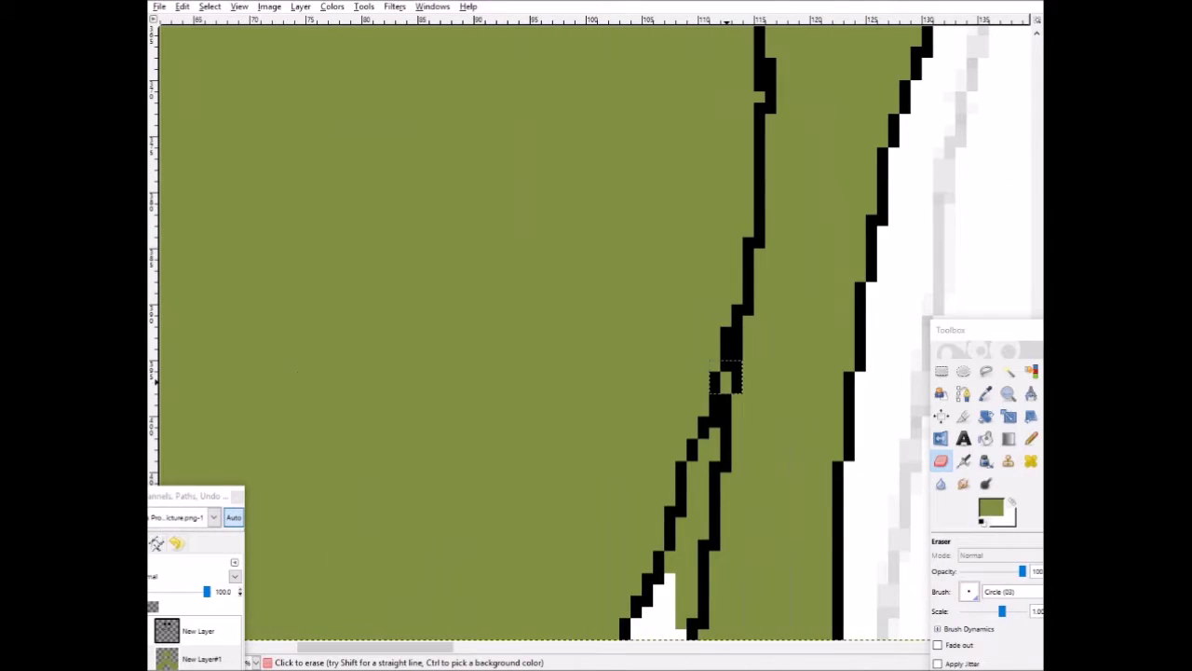
click(726, 382)
mouse_move(709, 433)
mouse_down()
mouse_move(681, 486)
mouse_move(681, 589)
mouse_up()
scroll(523, 556, down, 2)
scroll(524, 556, up, 4)
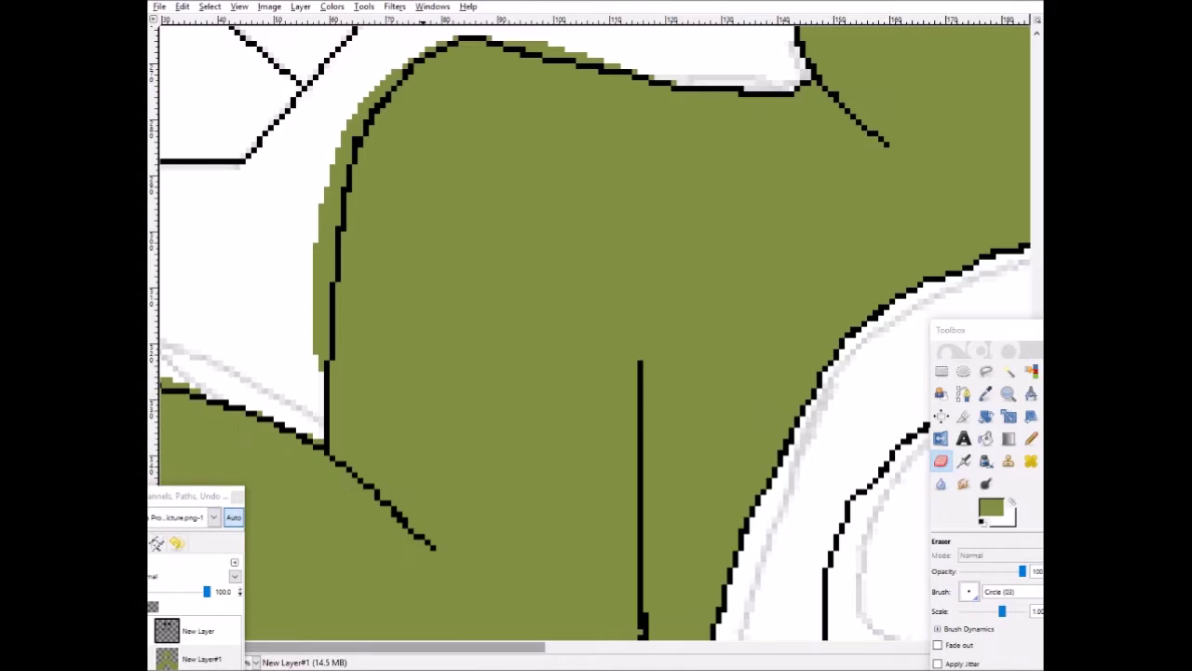
Step: Erase the green spill along the left arm's upper edge and the left shoulder's outer edge
scroll(466, 465, left, 3)
scroll(346, 372, up, 2)
scroll(410, 522, up, 7)
scroll(441, 586, right, 1)
scroll(442, 586, down, 5)
scroll(313, 419, left, 2)
scroll(540, 332, down, 3)
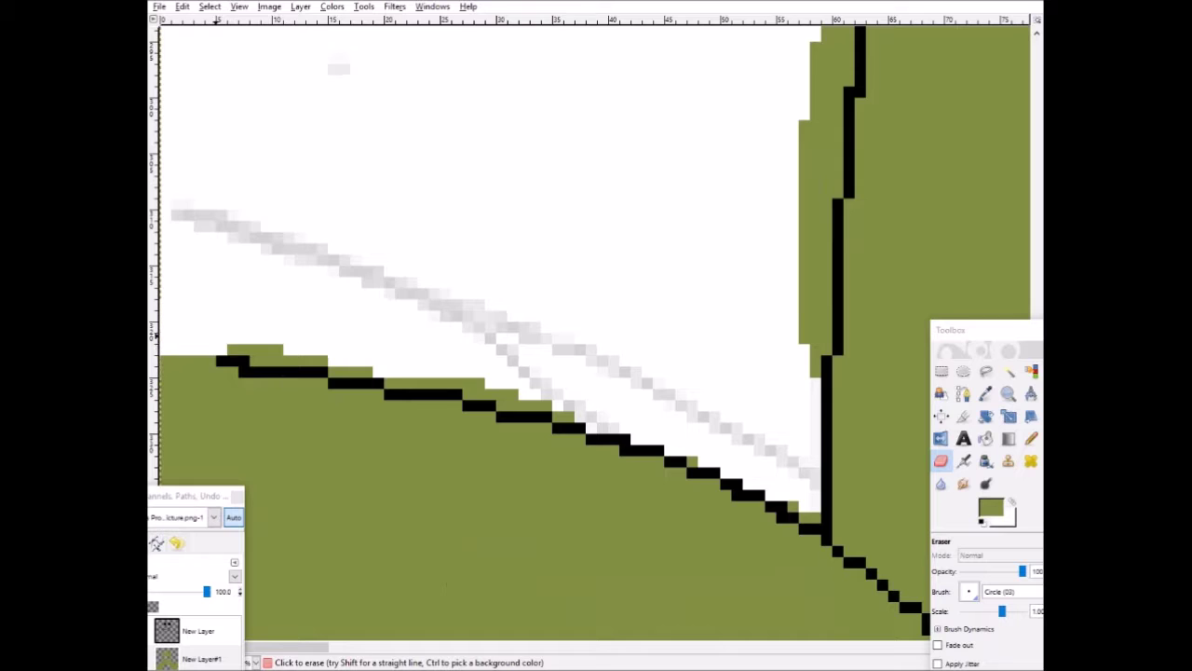
scroll(613, 405, down, 3)
scroll(802, 298, up, 6)
mouse_move(815, 275)
mouse_down()
mouse_move(803, 522)
mouse_move(815, 268)
mouse_up()
scroll(815, 267, up, 5)
drag(889, 321, 840, 479)
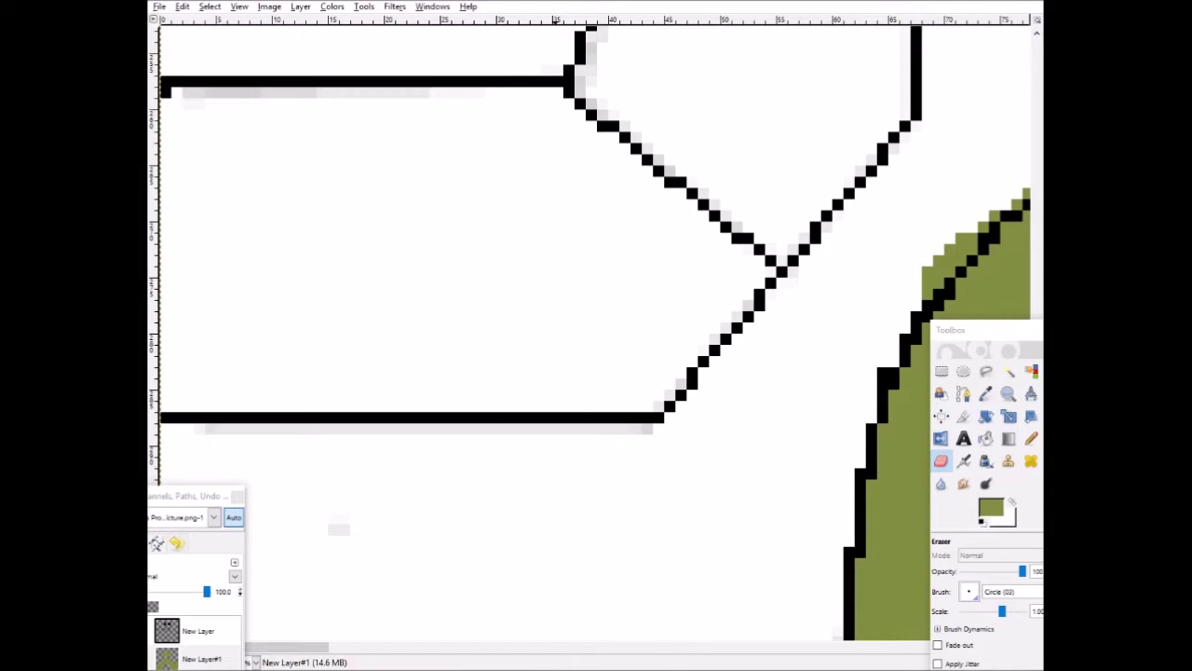
Step: Erase the green overflow along the rounded top of the left shoulder up to the neck, redoing one stroke
scroll(569, 619, right, 5)
drag(536, 260, 527, 283)
scroll(522, 645, right, 5)
drag(358, 160, 585, 216)
key(ctrl+z)
drag(389, 172, 715, 249)
Step: Erase the green from the upper teeth and the upper-left edge of the hood's mouth opening
scroll(703, 253, up, 8)
scroll(699, 259, down, 3)
scroll(684, 270, right, 5)
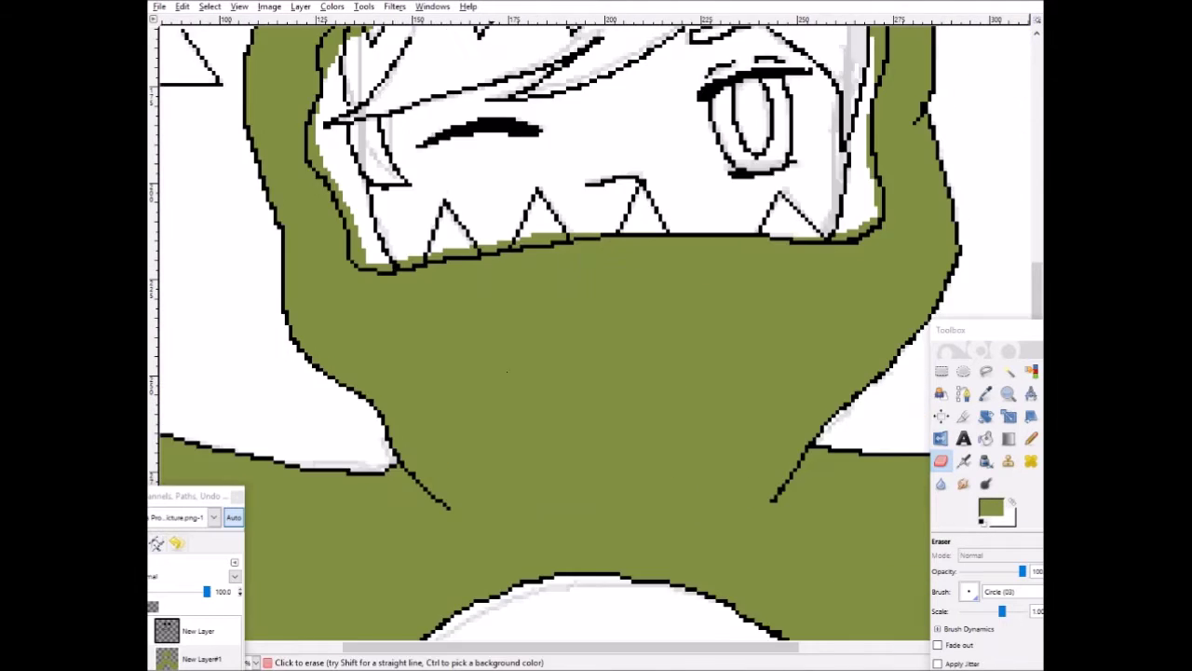
scroll(419, 363, up, 7)
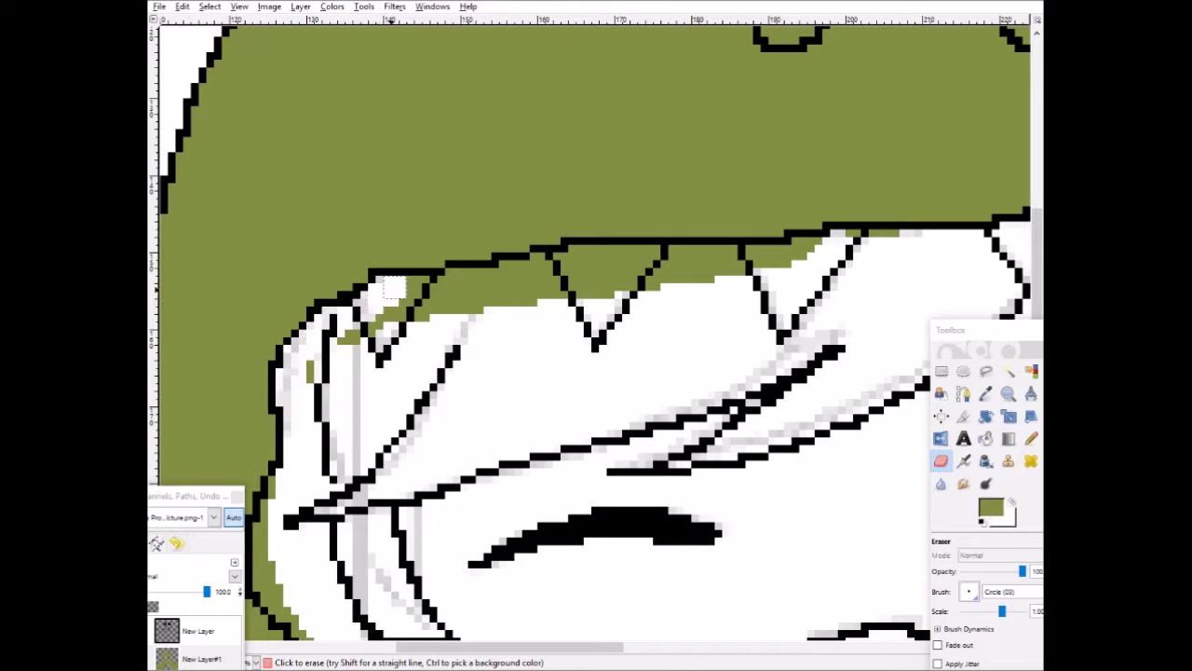
mouse_move(456, 280)
mouse_down()
mouse_move(801, 246)
mouse_move(373, 321)
mouse_move(605, 274)
mouse_up()
scroll(605, 275, down, 3)
drag(311, 212, 311, 223)
Step: Erase the green from the lower-left corner and the lower teeth of the hood's mouth opening
scroll(311, 223, down, 3)
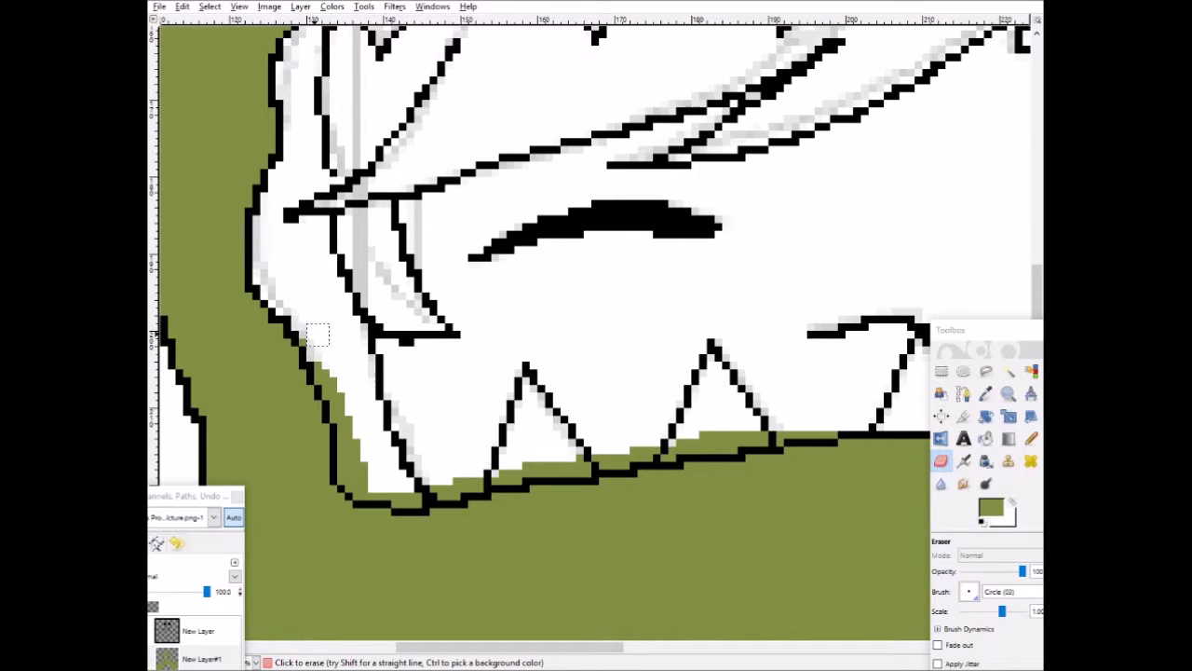
drag(317, 335, 363, 457)
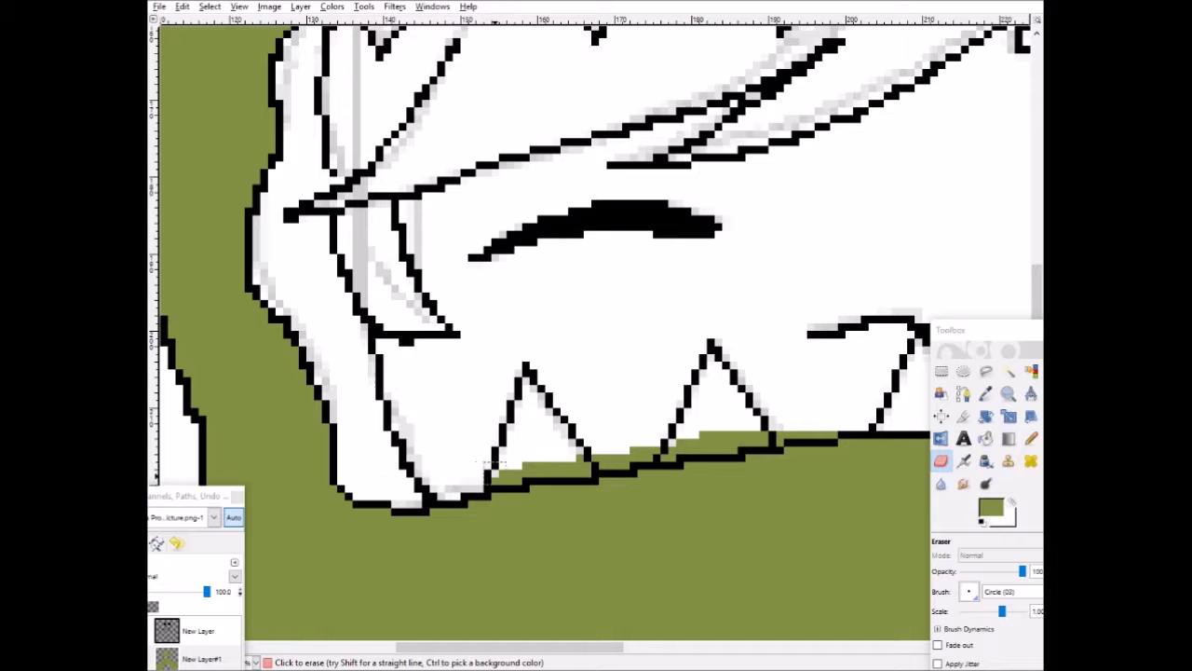
scroll(818, 433, down, 3)
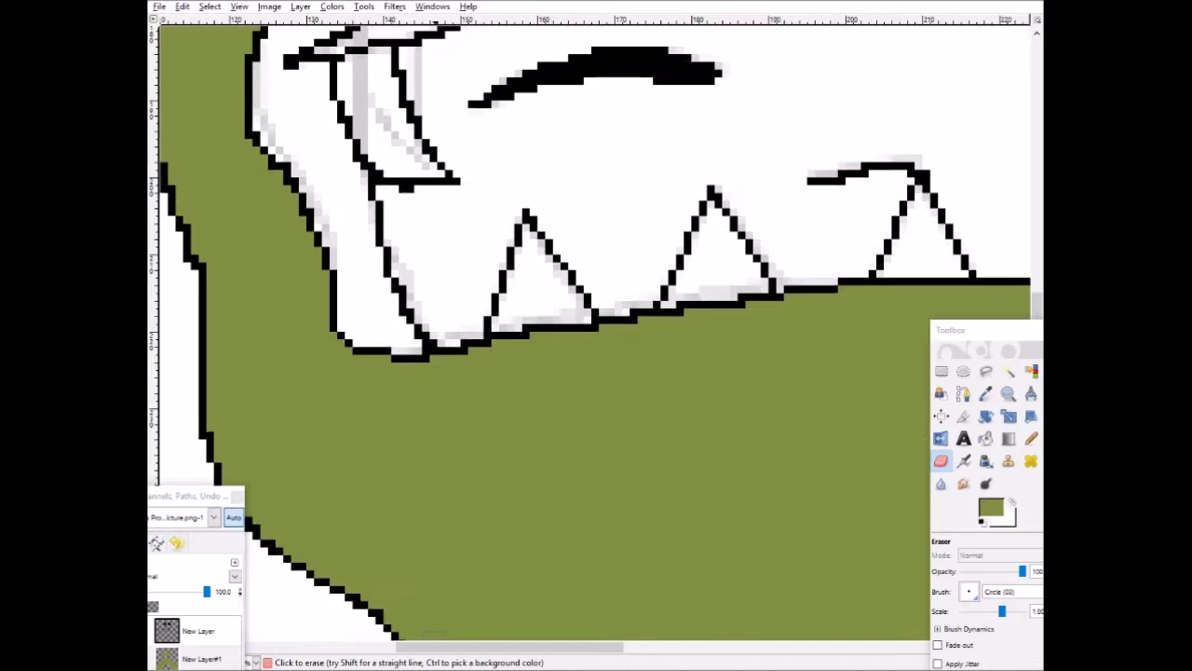
Step: Erase the green along the upper-right corner and right edge of the hood's mouth opening
scroll(818, 433, up, 3)
scroll(818, 433, right, 10)
scroll(596, 336, up, 3)
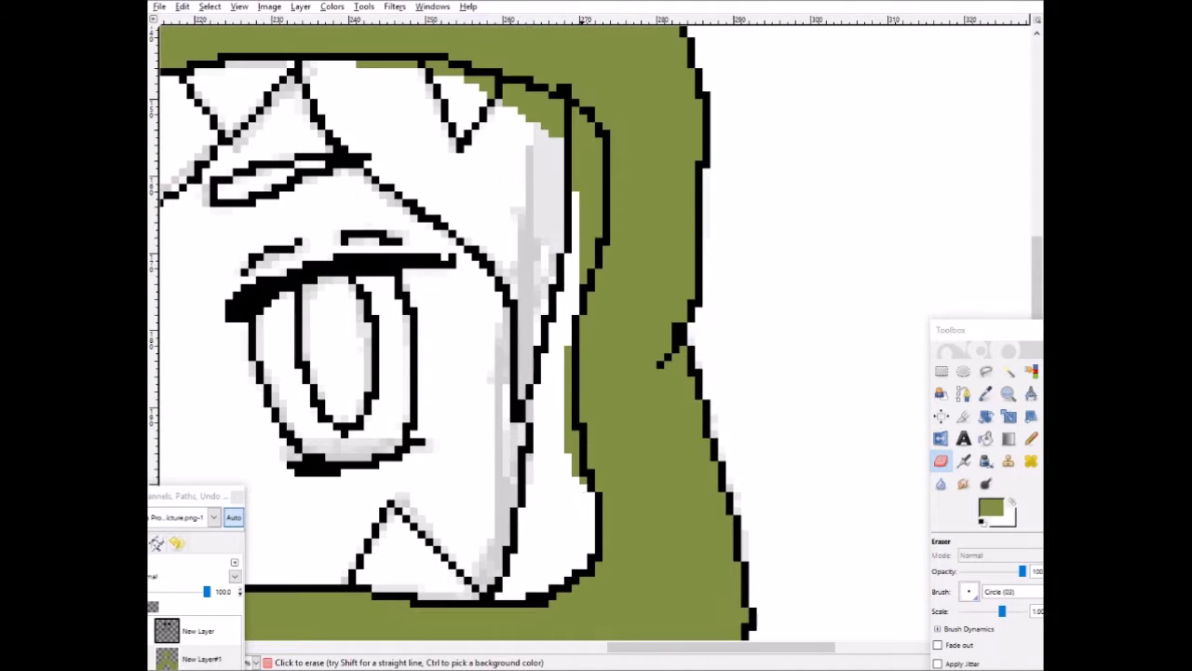
scroll(564, 367, up, 3)
mouse_move(447, 224)
mouse_down()
mouse_move(579, 289)
mouse_move(574, 425)
mouse_up()
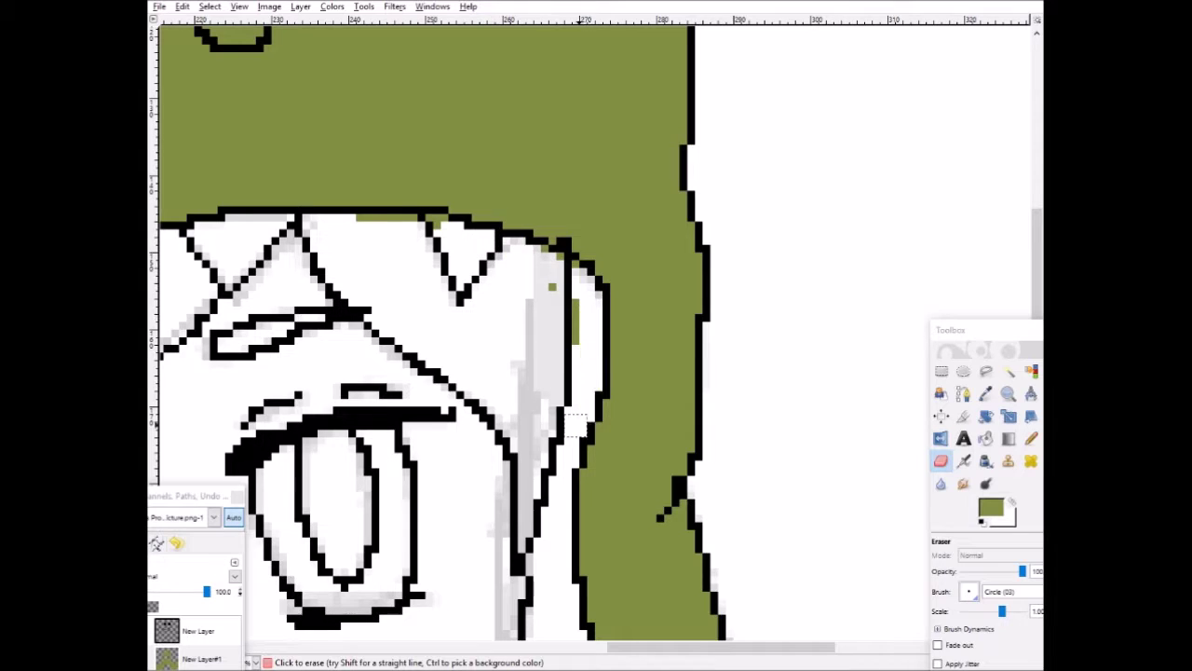
Step: Erase the green inside both nostrils of the hood
drag(618, 647, 492, 647)
scroll(452, 622, down, 2)
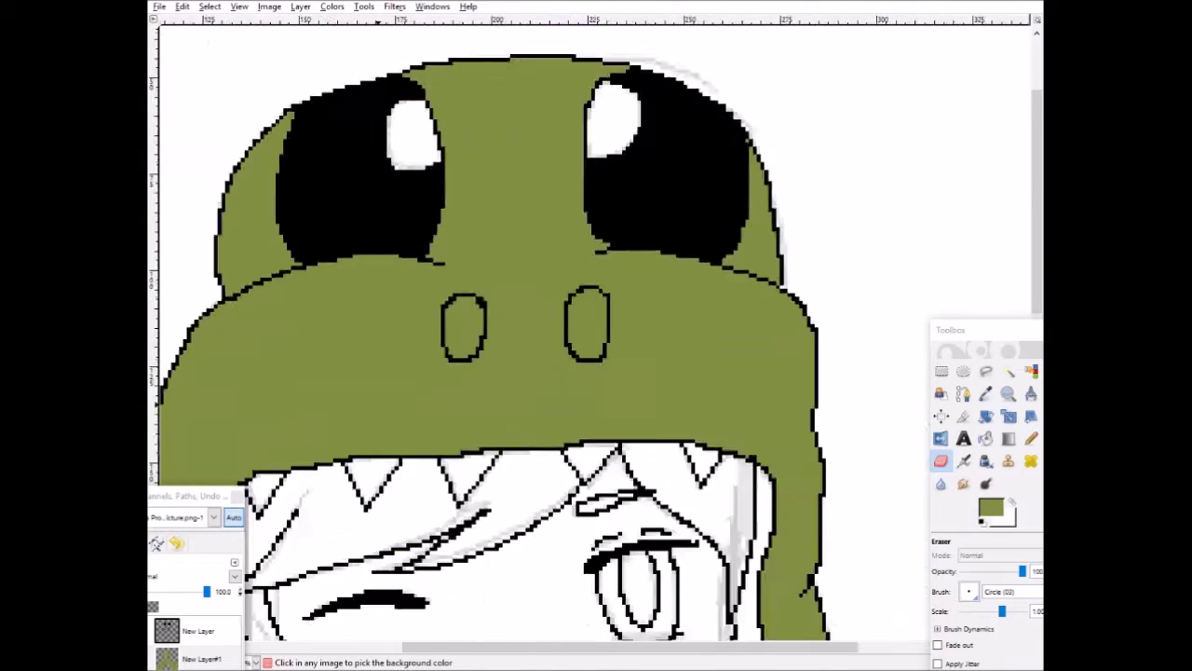
scroll(377, 401, up, 2)
drag(576, 240, 561, 202)
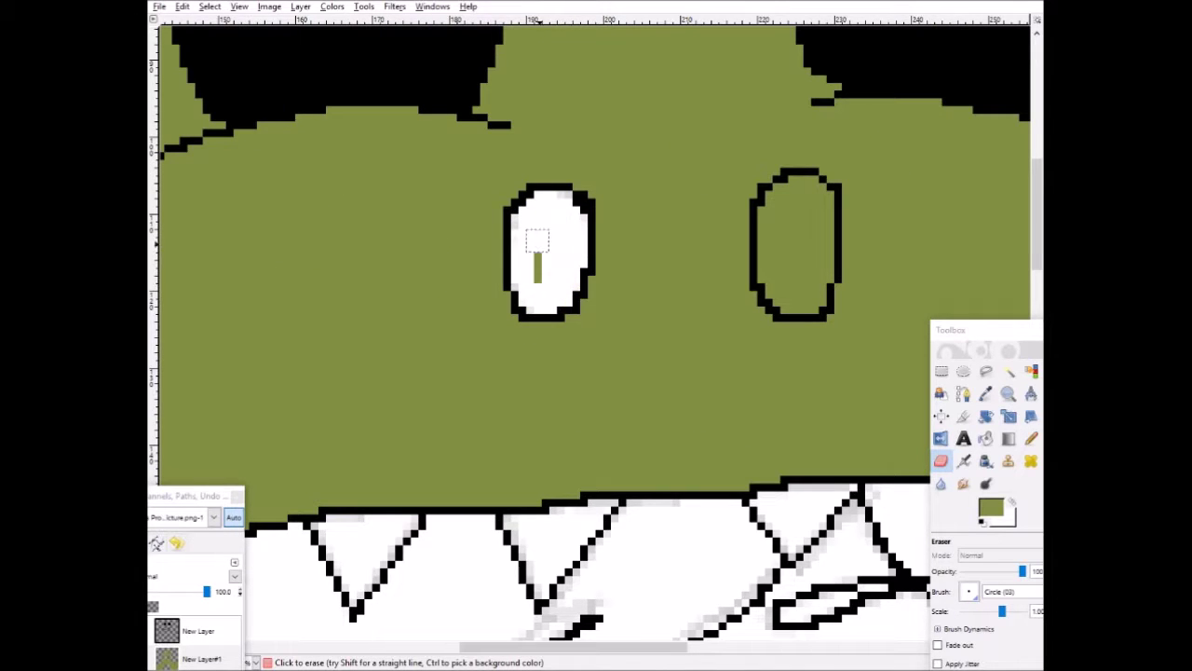
mouse_move(791, 201)
mouse_down()
mouse_move(820, 289)
mouse_move(771, 233)
mouse_up()
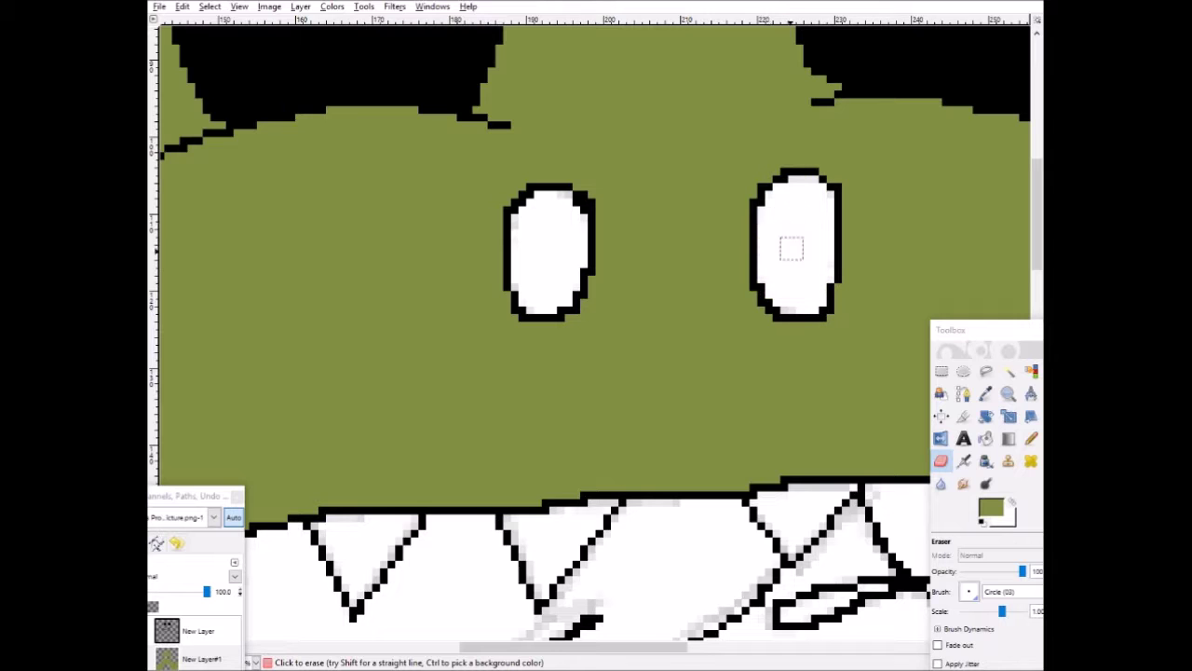
Step: Choose a slightly lighter olive green and pencil a highlight between the hood's two eyes
scroll(785, 240, down, 3)
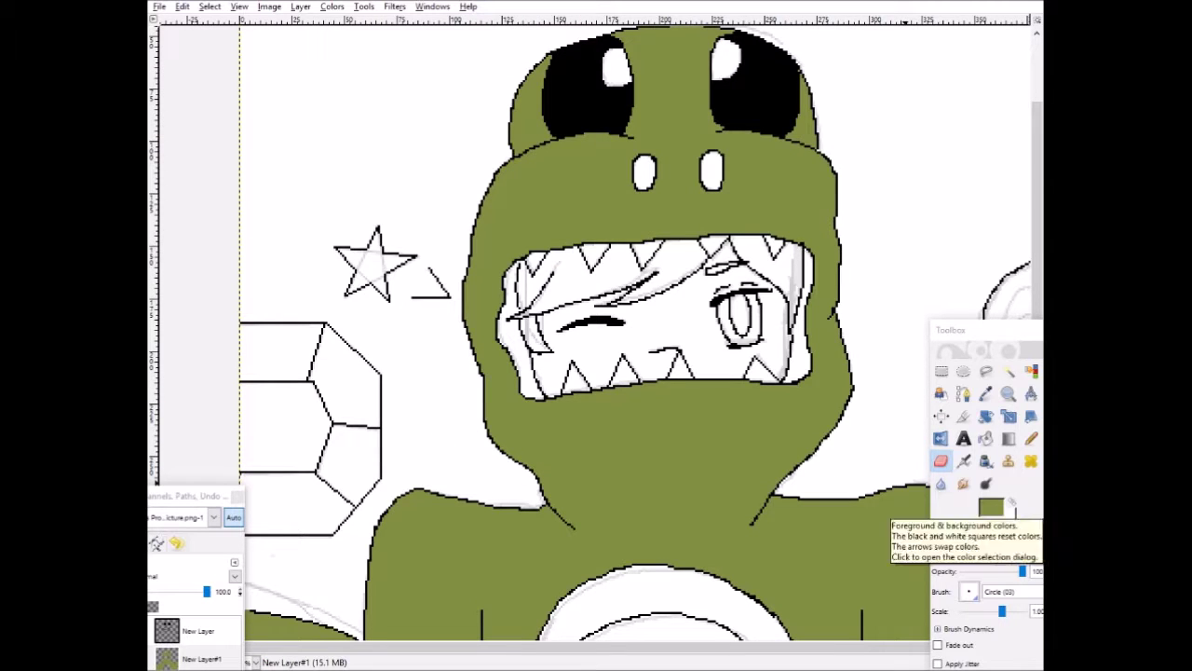
click(989, 507)
click(537, 345)
drag(673, 88, 672, 113)
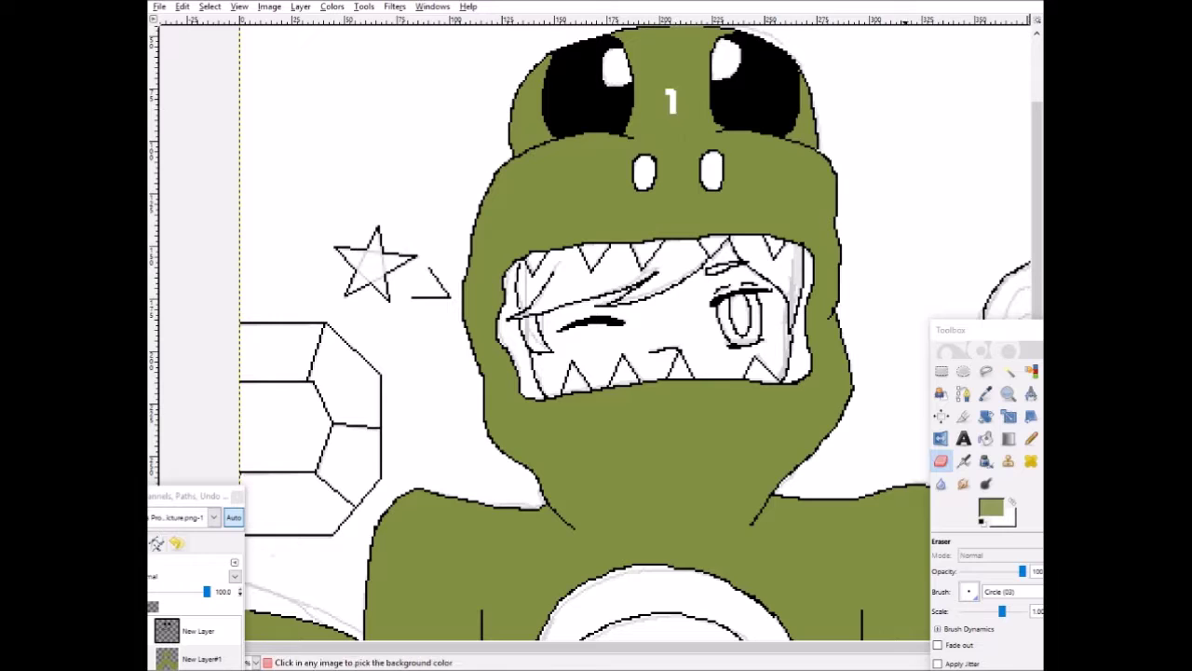
key(ctrl+z)
click(1031, 438)
drag(692, 62, 679, 106)
scroll(659, 155, up, 2)
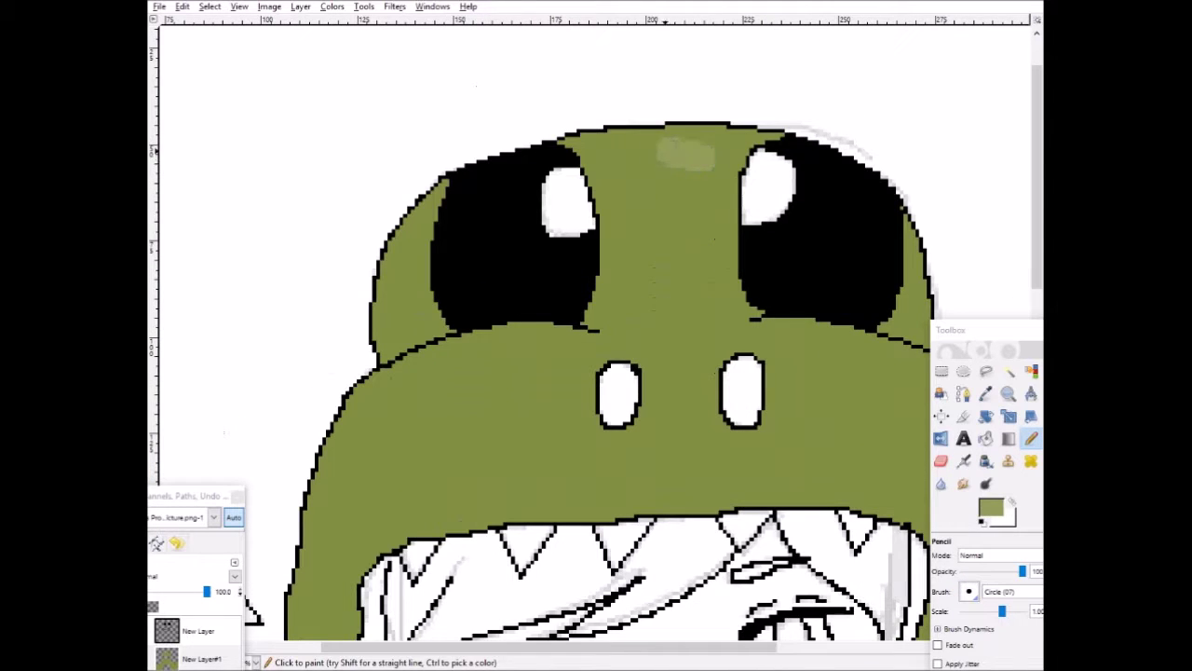
mouse_move(629, 182)
mouse_down()
mouse_move(640, 326)
mouse_move(680, 363)
mouse_move(694, 349)
mouse_move(694, 270)
mouse_move(719, 173)
mouse_move(667, 205)
mouse_up()
scroll(667, 205, down, 3)
Step: Paint the lighter green around the nostrils and across the snout, leaving a darker rim along the outlines
drag(570, 194, 573, 284)
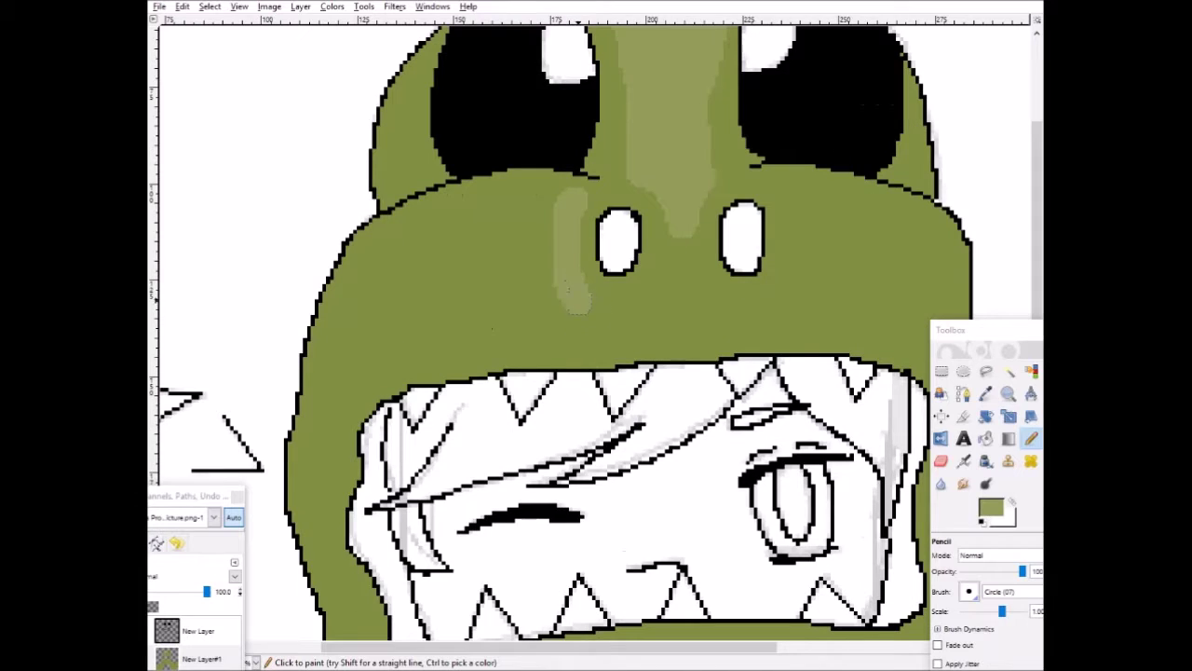
mouse_move(677, 245)
mouse_down()
mouse_move(745, 317)
mouse_move(810, 246)
mouse_move(824, 186)
mouse_move(931, 240)
mouse_up()
scroll(931, 240, down, 3)
mouse_move(864, 172)
mouse_down()
mouse_move(941, 190)
mouse_move(810, 172)
mouse_move(839, 84)
mouse_move(866, 138)
mouse_up()
scroll(613, 332, up, 3)
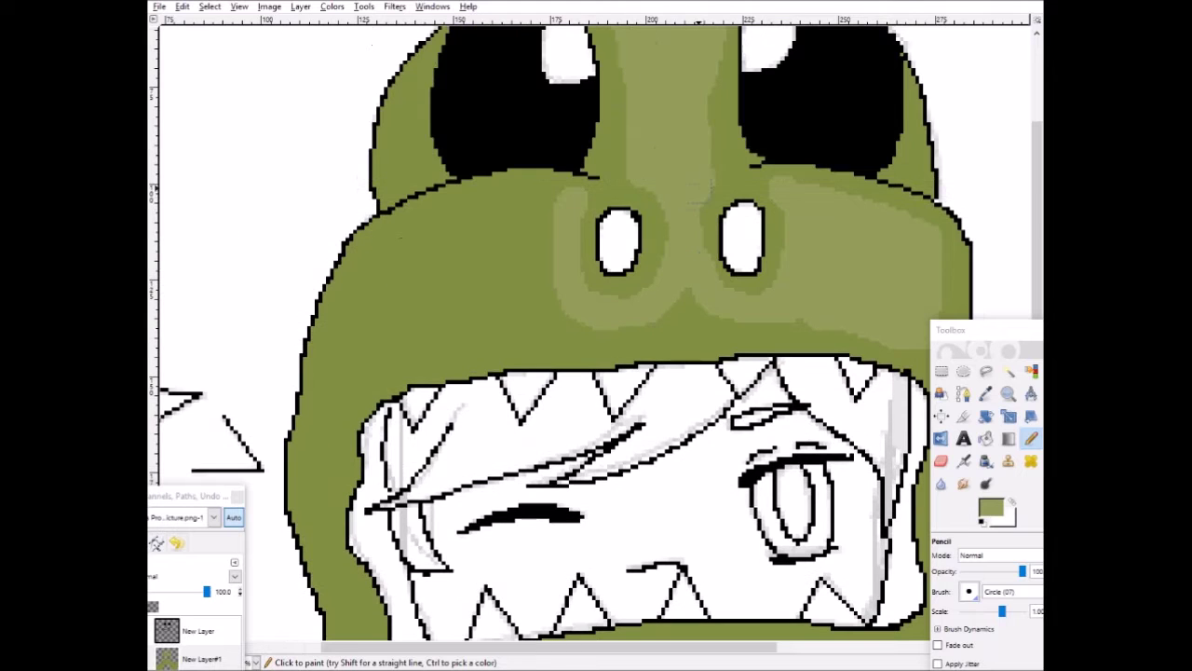
drag(799, 326, 705, 296)
mouse_move(587, 312)
mouse_down()
mouse_move(372, 354)
mouse_move(558, 200)
mouse_move(345, 345)
mouse_move(550, 284)
mouse_move(391, 280)
mouse_move(507, 266)
mouse_move(433, 267)
mouse_up()
Step: Add lighter green highlights on the outer sides of both eye bulges
scroll(413, 268, up, 3)
drag(409, 320, 404, 260)
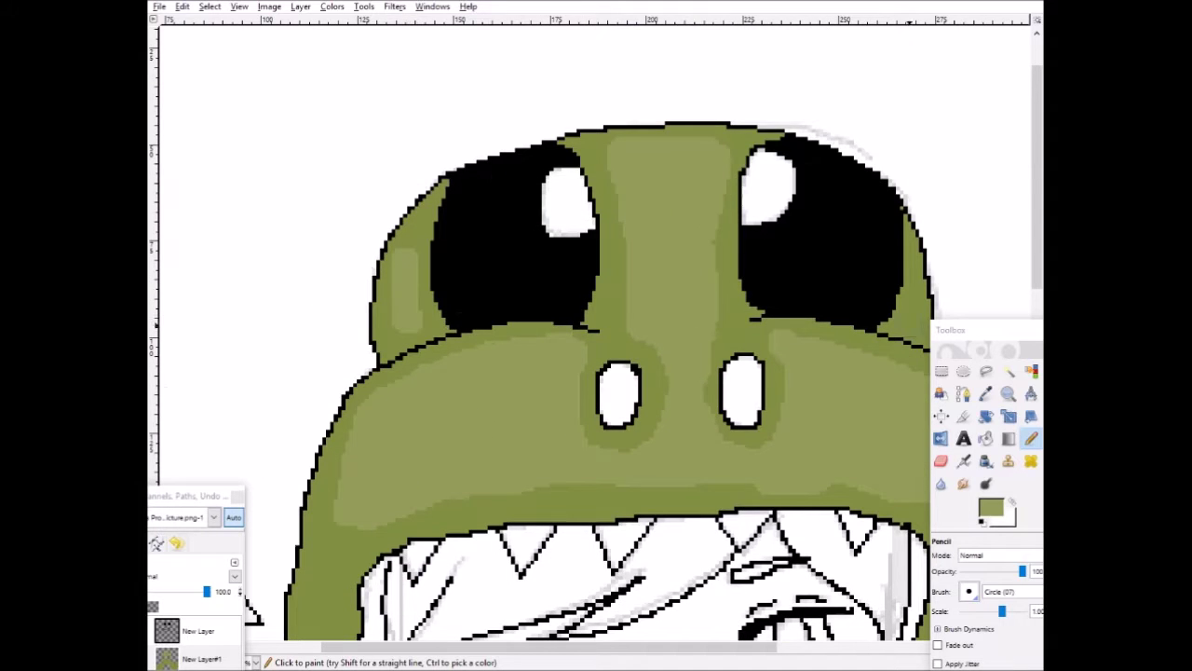
click(913, 320)
Step: Paint a lighter green band down the hood's left side and beneath the mouth opening, redoing one stroke
scroll(913, 321, down, 2)
mouse_move(345, 233)
mouse_down()
mouse_move(328, 313)
mouse_move(361, 494)
mouse_up()
scroll(358, 484, down, 1)
scroll(341, 349, up, 2)
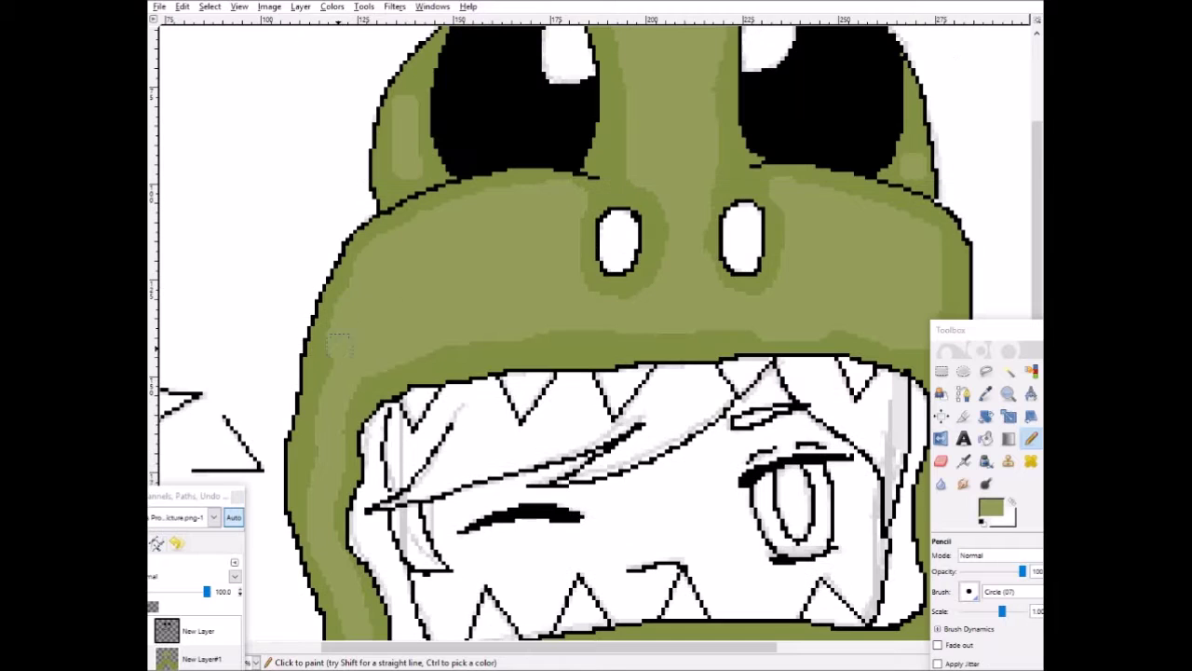
scroll(321, 470, down, 2)
mouse_move(365, 324)
mouse_down()
mouse_move(377, 369)
mouse_move(399, 384)
mouse_move(664, 356)
mouse_up()
key(ctrl+z)
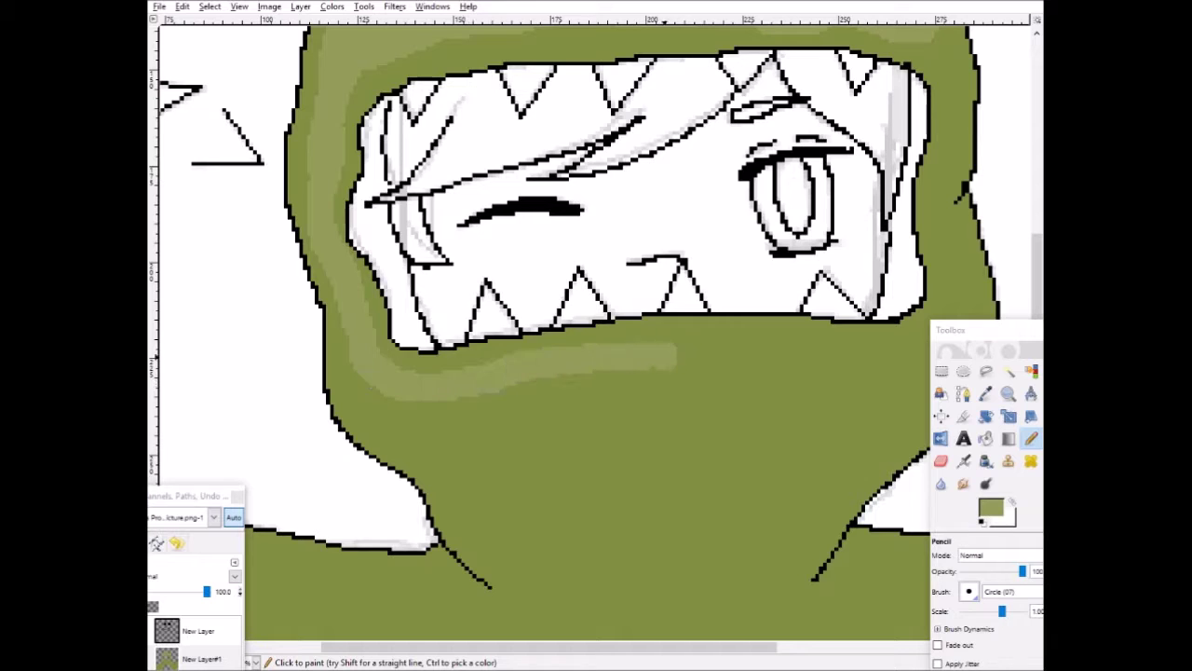
scroll(601, 349, right, 1)
mouse_move(496, 350)
mouse_down()
mouse_move(667, 346)
mouse_move(787, 312)
mouse_move(799, 466)
mouse_up()
Step: Outline the neck highlight in lighter green along the hood's lower sides and across its base
scroll(787, 312, up, 3)
scroll(799, 466, down, 5)
drag(800, 163, 630, 395)
drag(586, 646, 460, 646)
mouse_move(434, 192)
mouse_down()
mouse_move(519, 317)
mouse_move(512, 285)
mouse_move(670, 412)
mouse_move(871, 393)
mouse_up()
key(ctrl+z)
scroll(871, 393, down, 3)
drag(609, 265, 829, 277)
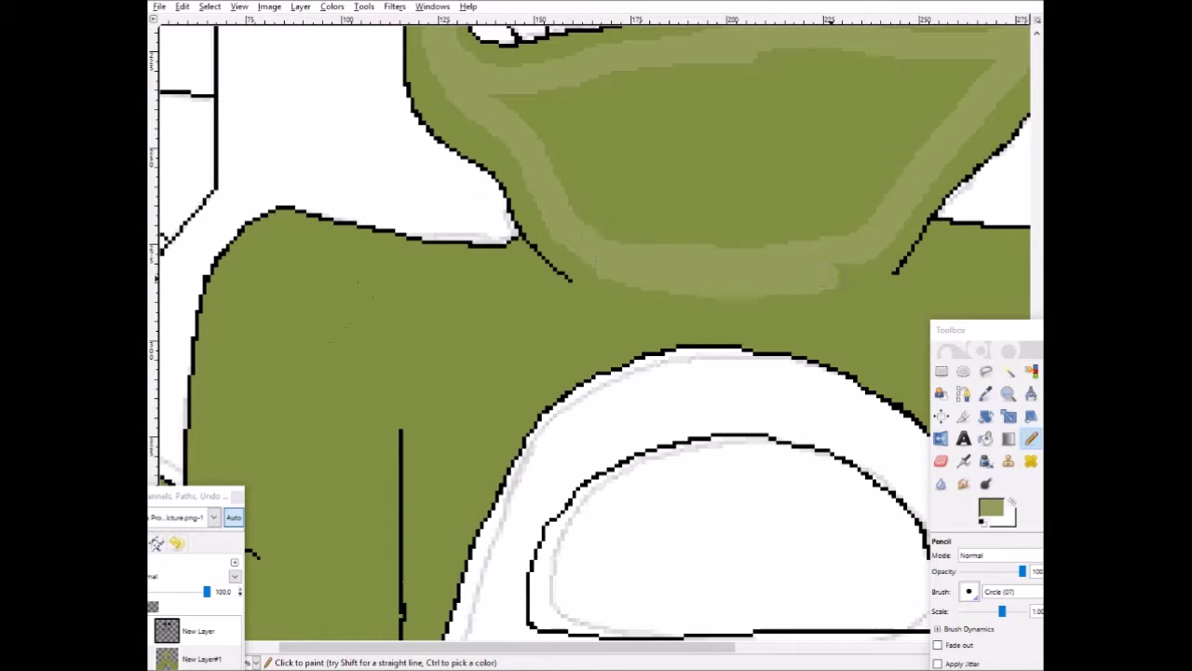
drag(605, 291, 581, 307)
key(ctrl+z)
key(ctrl+z)
mouse_move(500, 279)
mouse_down()
mouse_move(538, 300)
mouse_move(615, 300)
mouse_up()
key(ctrl+z)
Step: Outline the lighter green highlight along the left shoulder's top, the belly patch edge and the armpit crease
mouse_move(500, 293)
mouse_down()
mouse_move(521, 300)
mouse_move(593, 247)
mouse_up()
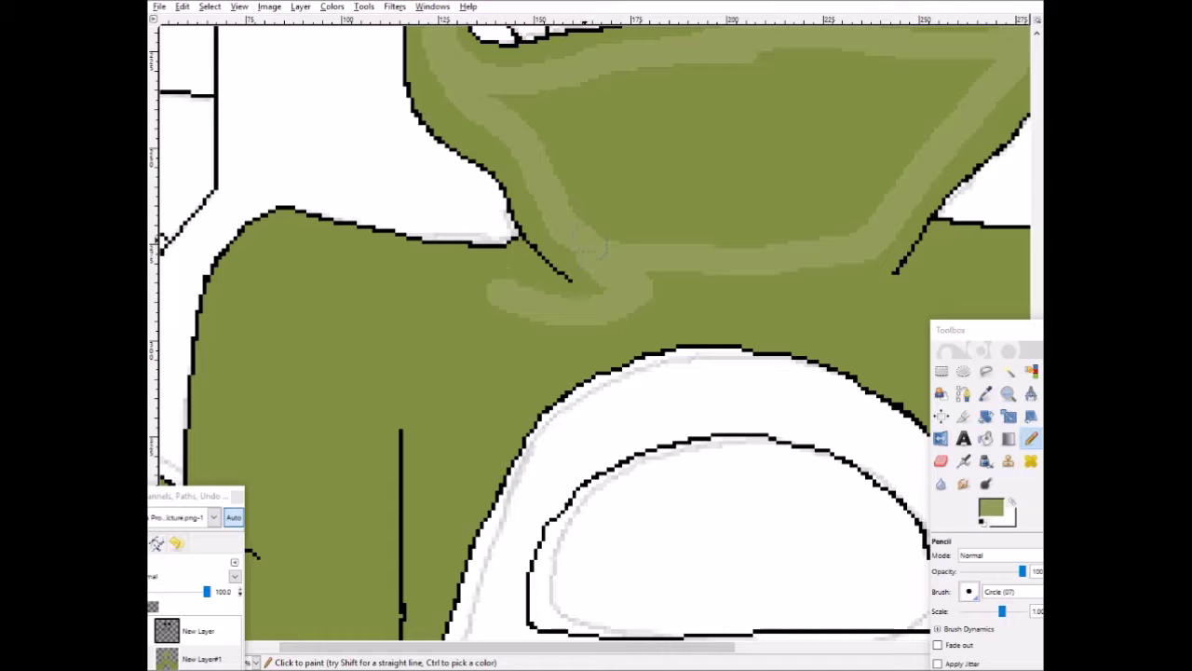
drag(500, 282, 257, 246)
scroll(257, 247, down, 3)
mouse_move(603, 172)
mouse_down()
mouse_move(538, 216)
mouse_move(439, 396)
mouse_move(428, 257)
mouse_move(377, 316)
mouse_move(355, 531)
mouse_up()
Step: Outline the lighter green highlight around the left arm, following its lower and upper edges and the shoulder crease
scroll(356, 531, left, 3)
drag(555, 518, 540, 558)
drag(186, 497, 892, 513)
mouse_move(176, 481)
mouse_down()
mouse_move(193, 504)
mouse_move(521, 615)
mouse_up()
mouse_move(173, 466)
mouse_down()
mouse_move(174, 327)
mouse_move(279, 337)
mouse_up()
key(ctrl+z)
mouse_move(169, 309)
mouse_down()
mouse_move(251, 314)
mouse_move(485, 456)
mouse_move(517, 421)
mouse_up()
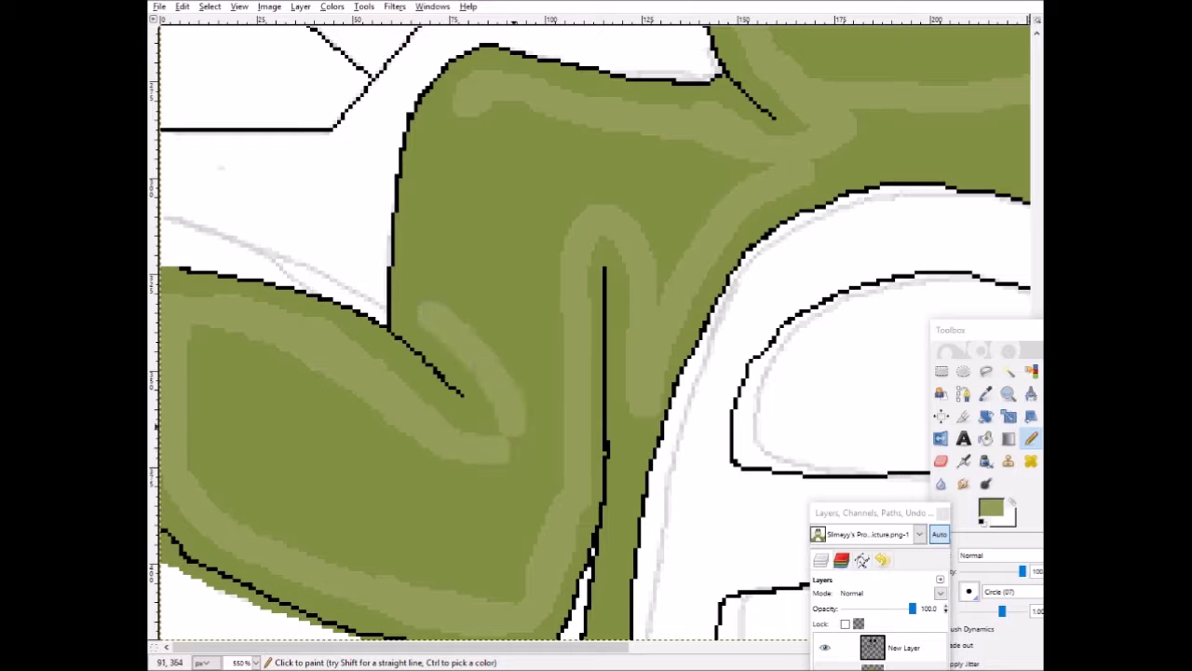
Step: Close the highlight outline along the left shoulder's outer side and bucket-fill the shoulder and arm with the lighter green
scroll(444, 312, up, 1)
key(ctrl+z)
mouse_move(457, 257)
mouse_down()
mouse_move(436, 438)
mouse_move(459, 292)
mouse_up()
scroll(818, 453, down, 1)
click(986, 439)
click(549, 279)
click(1031, 439)
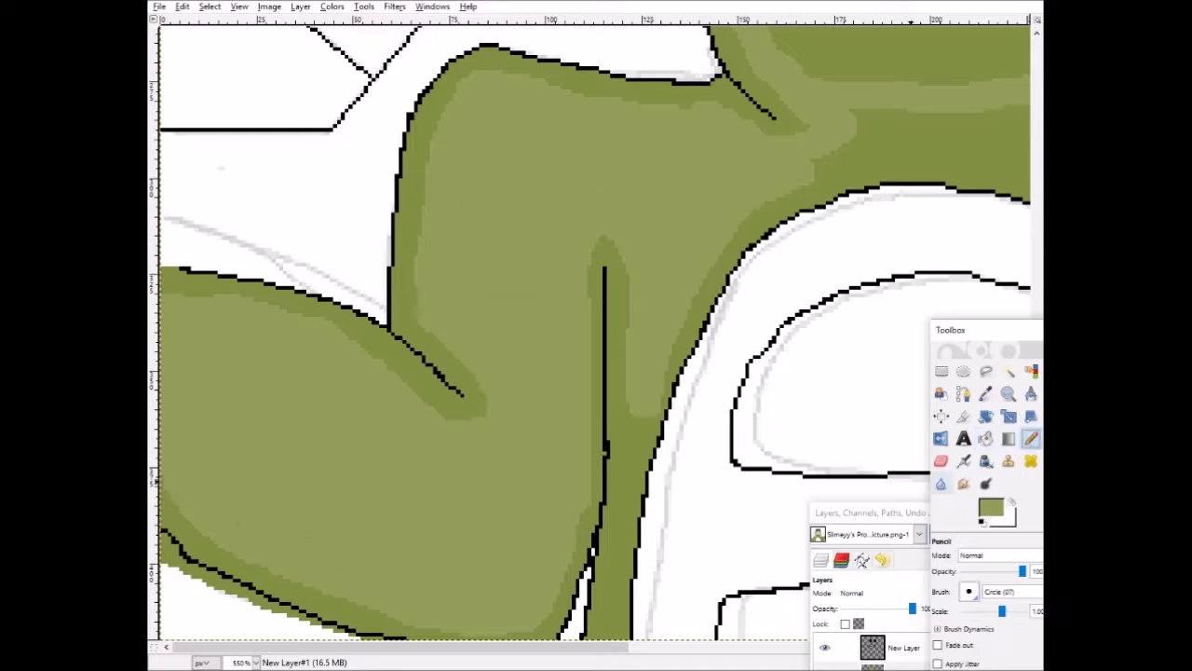
Step: Fill the neck with the lighter green and pencil the highlight across the chest above the belly patch to the right shoulder
drag(507, 648, 762, 648)
scroll(828, 445, up, 1)
scroll(706, 431, up, 3)
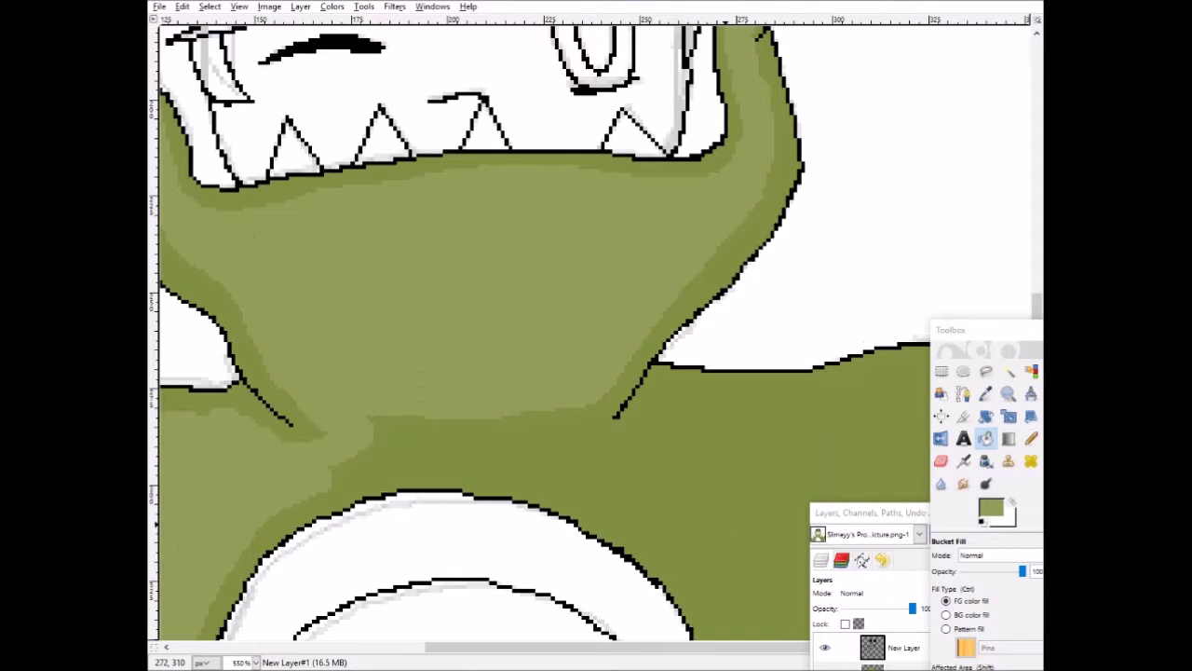
mouse_move(582, 424)
mouse_down()
mouse_move(407, 438)
mouse_move(577, 449)
mouse_move(663, 434)
mouse_up()
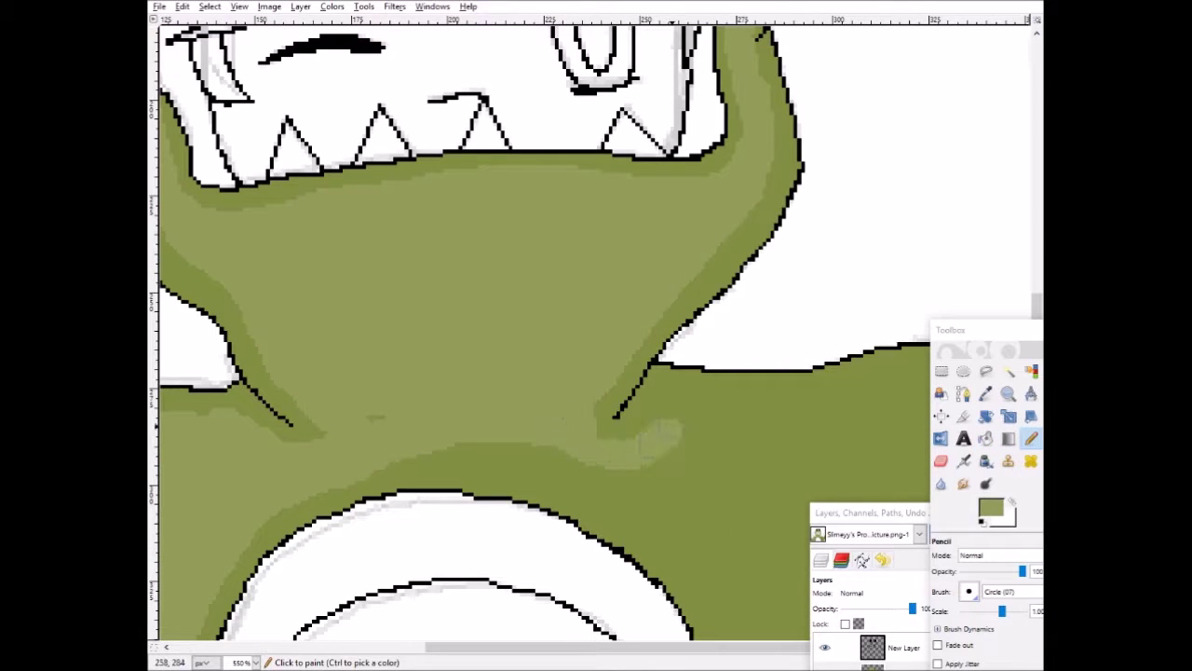
drag(377, 461, 622, 477)
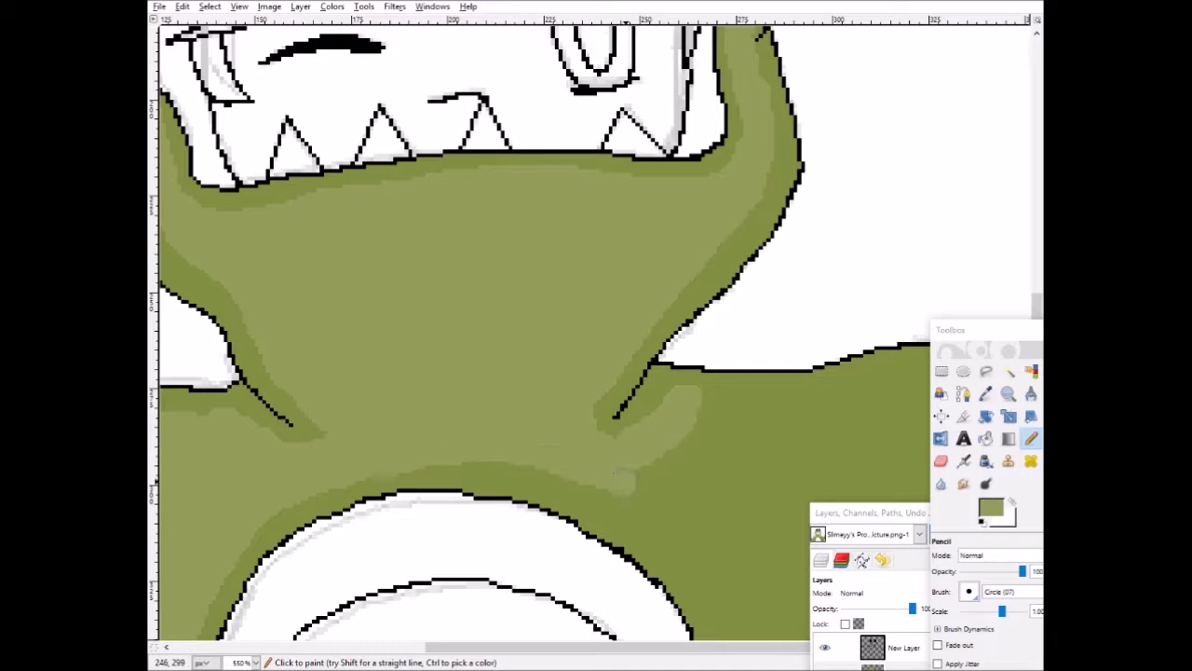
Step: Outline the right side's highlight along the belly patch edge and around the armpit crease, redoing one stroke
drag(578, 647, 716, 647)
scroll(466, 372, down, 2)
drag(315, 181, 466, 257)
key(ctrl+z)
mouse_move(350, 192)
mouse_down()
mouse_move(433, 260)
mouse_move(558, 224)
mouse_move(568, 233)
mouse_move(594, 417)
mouse_move(646, 621)
mouse_up()
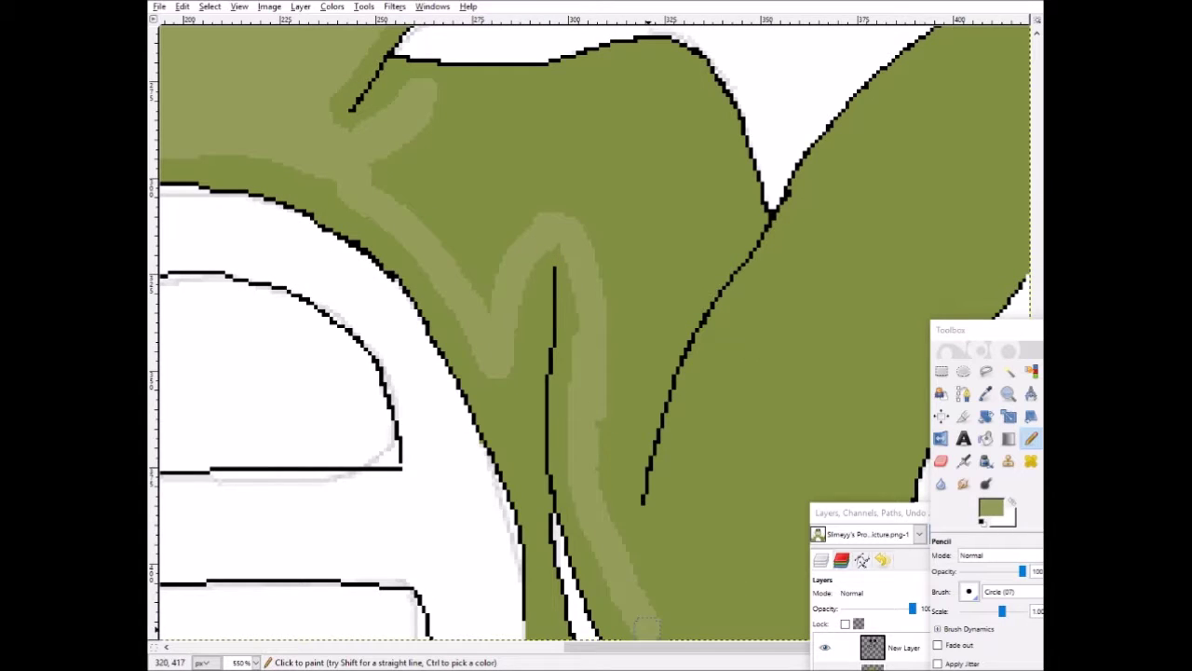
Step: Outline the highlight along the right shoulder's top and outer edge, then down and around the arm crease
scroll(646, 621, up, 3)
mouse_move(430, 250)
mouse_down()
mouse_move(615, 240)
mouse_move(719, 321)
mouse_move(694, 436)
mouse_up()
scroll(694, 436, down, 3)
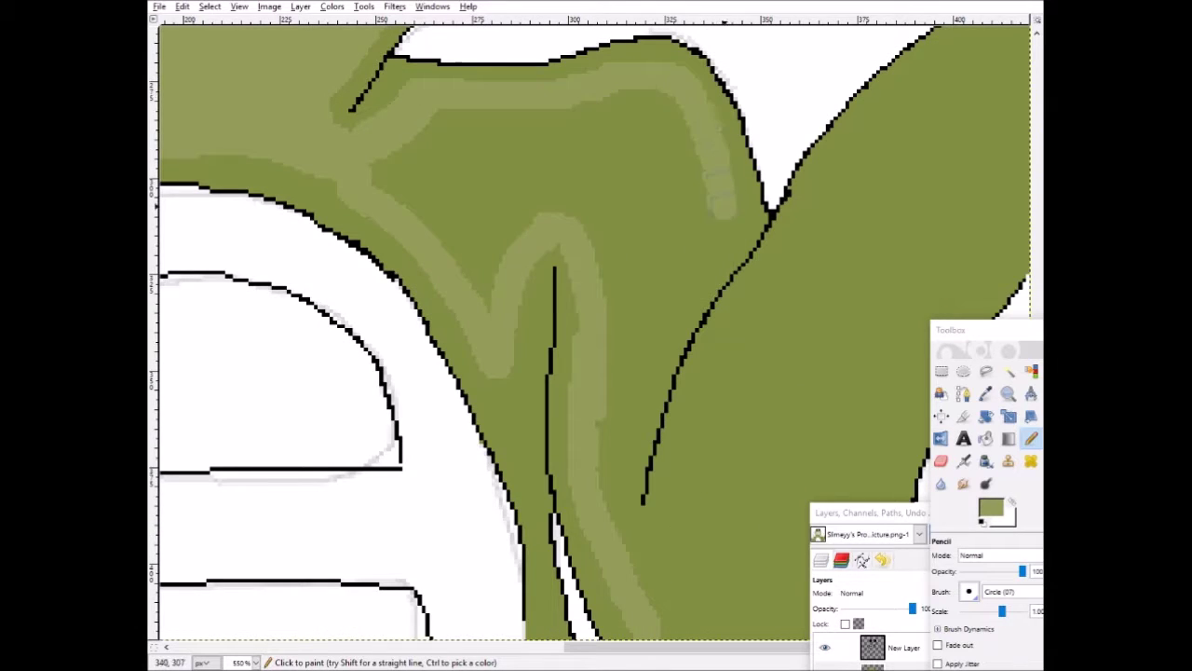
mouse_move(706, 254)
mouse_down()
mouse_move(620, 454)
mouse_move(697, 518)
mouse_up()
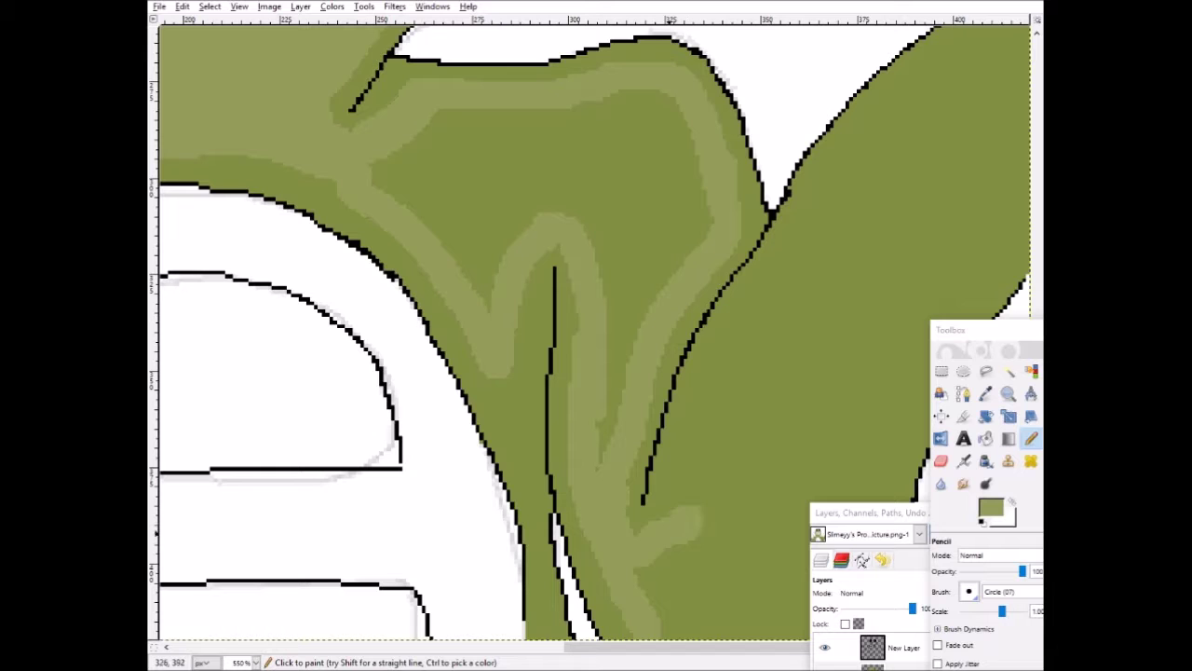
Step: Pencil the lighter green highlight outline along the right arm's upper and lower edges and close it across the bottom of the body
mouse_move(693, 439)
mouse_down()
mouse_move(759, 284)
mouse_move(829, 186)
mouse_up()
scroll(829, 186, up, 3)
drag(824, 344, 974, 200)
scroll(978, 200, down, 3)
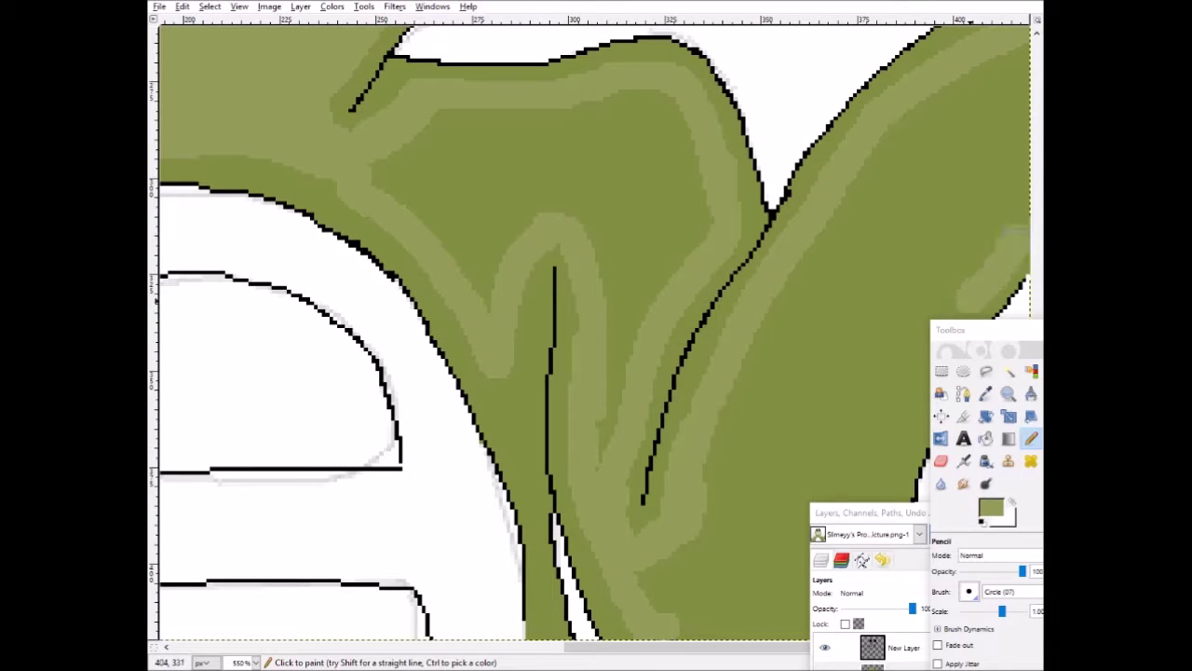
drag(973, 330, 1022, 405)
drag(881, 513, 1014, 551)
drag(959, 309, 828, 637)
mouse_move(665, 628)
mouse_down()
mouse_move(743, 640)
mouse_move(312, 646)
mouse_up()
Step: Bucket-fill the right arm and right shoulder inside the highlight outline with the lighter green
click(1036, 514)
click(820, 391)
click(652, 186)
Step: Erase stray green beyond the body's outline with a one-pixel brush, redoing one stroke
click(991, 535)
click(1019, 665)
click(932, 478)
scroll(199, 591, up, 3)
mouse_move(176, 466)
mouse_down()
mouse_move(266, 525)
mouse_move(300, 455)
mouse_move(647, 600)
mouse_up()
scroll(266, 528, down, 2)
key(ctrl+z)
mouse_move(321, 455)
mouse_down()
mouse_move(368, 487)
mouse_move(738, 616)
mouse_move(638, 600)
mouse_up()
scroll(591, 600, down, 2)
mouse_move(391, 647)
mouse_down()
mouse_move(750, 646)
mouse_move(517, 646)
mouse_up()
scroll(449, 430, down, 2)
scroll(450, 430, up, 6)
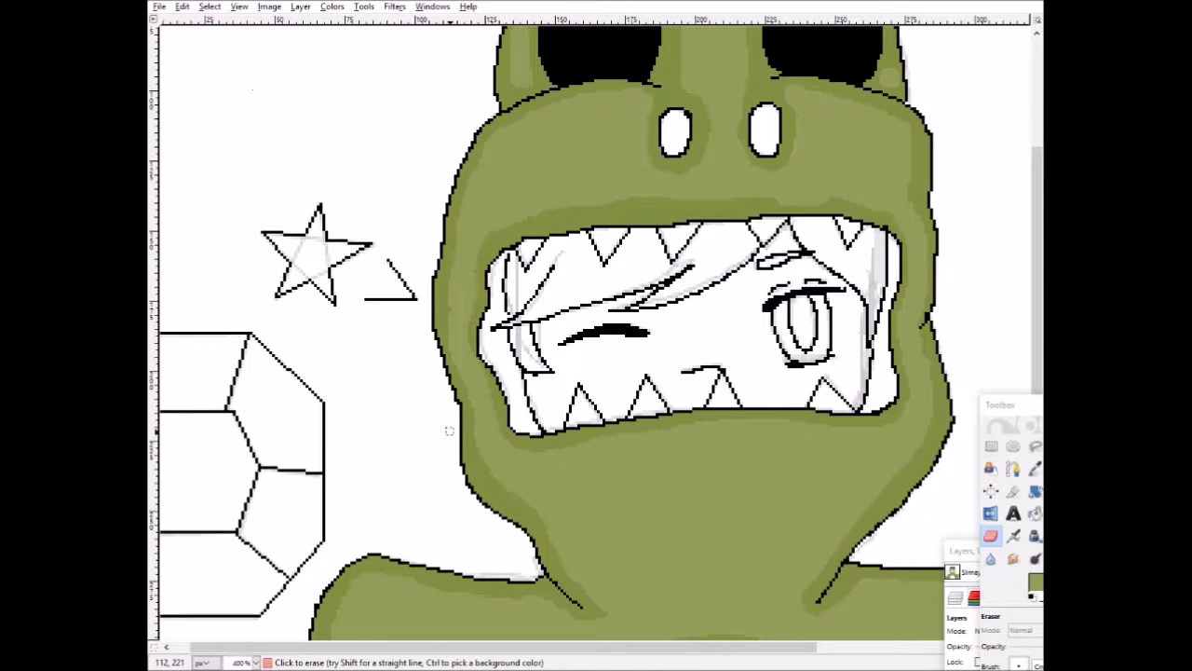
scroll(450, 430, down, 5)
Step: Smudge the boundary between rim and highlight on the left shoulder and neck crease using a larger round brush
click(1019, 665)
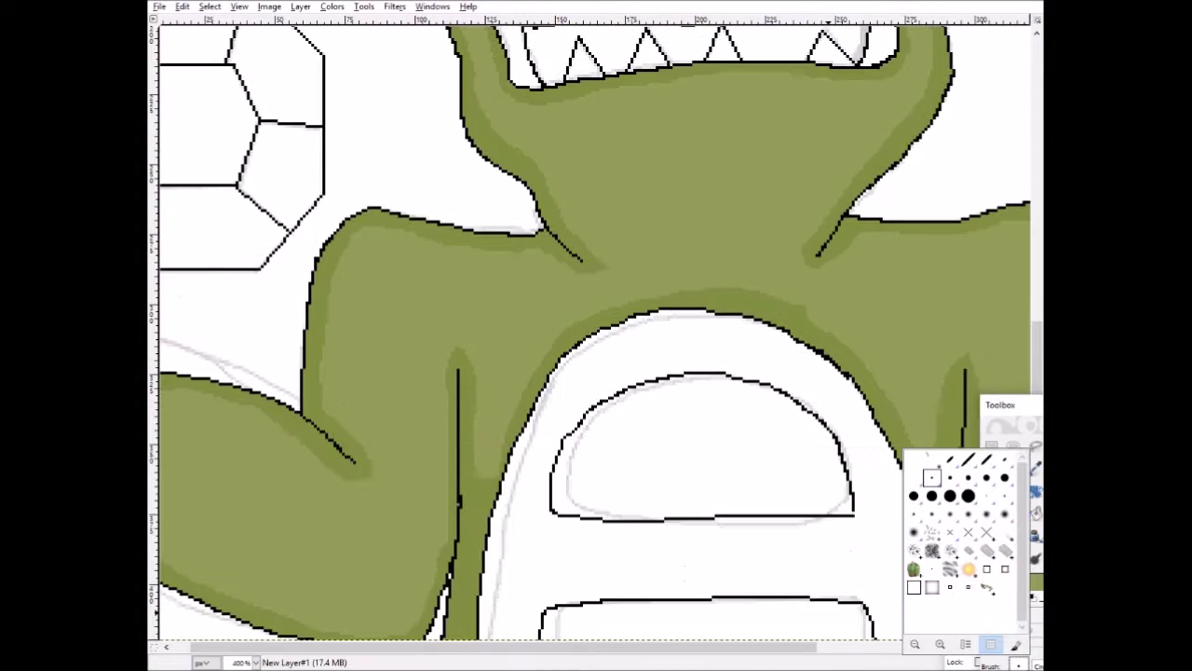
click(987, 478)
click(1013, 558)
scroll(310, 359, up, 2)
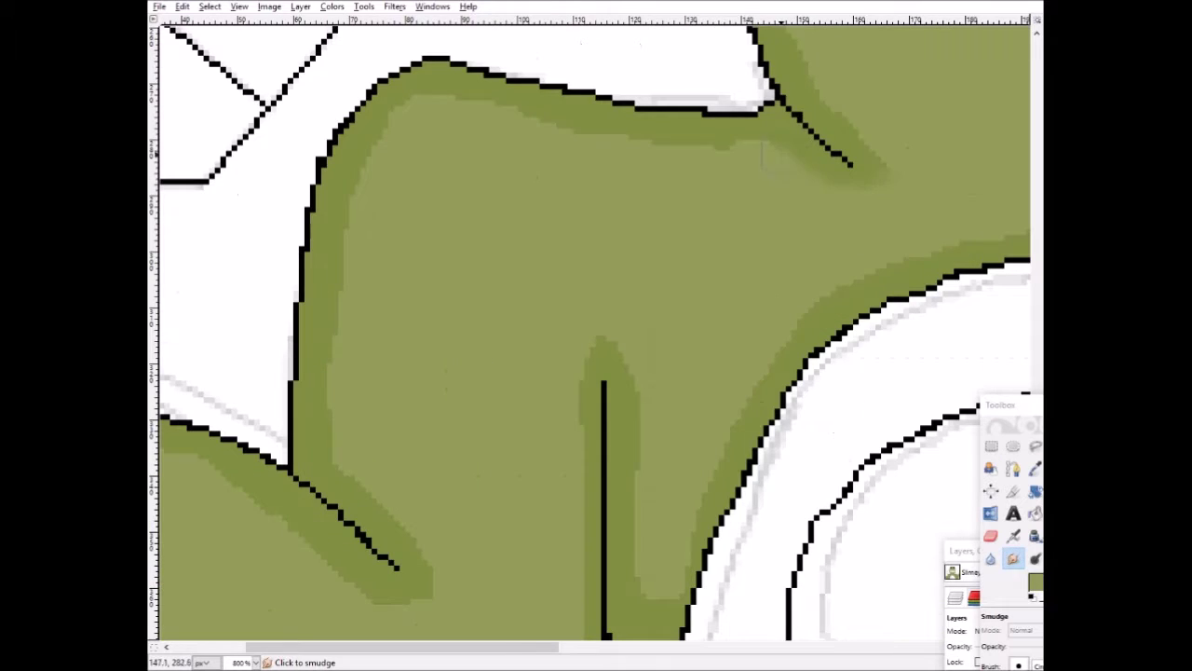
scroll(437, 275, down, 4)
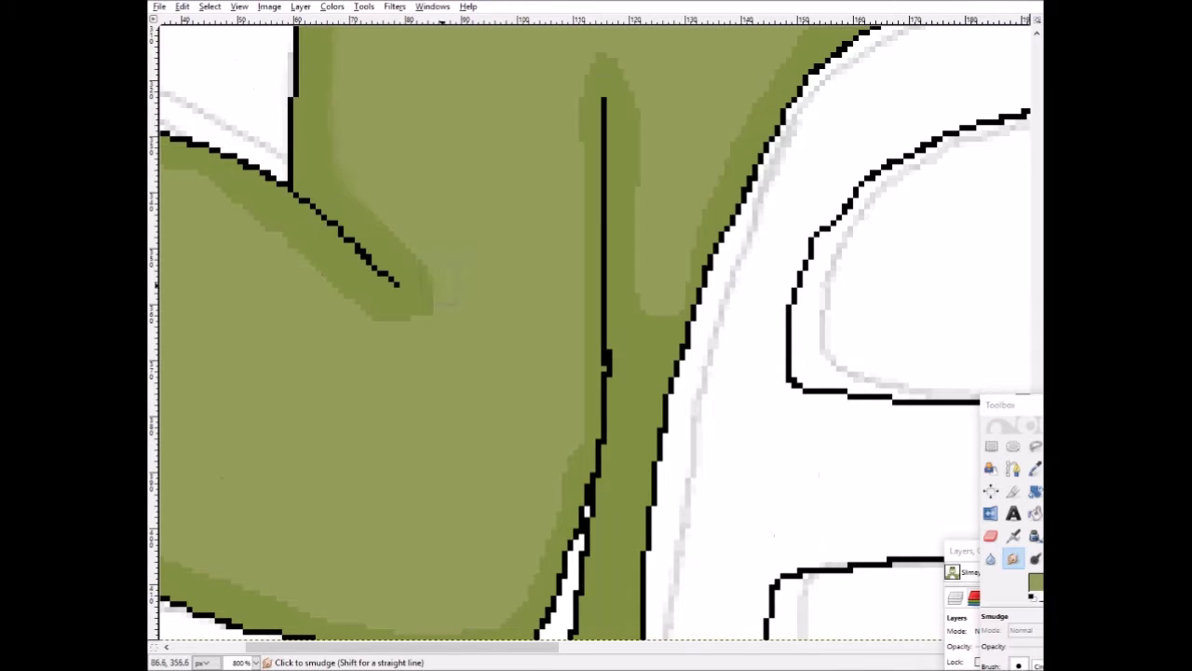
Step: Smudge the rim shading along the left arm, the arm crease and the left armpit line
scroll(284, 252, up, 2)
scroll(242, 196, down, 2)
scroll(201, 138, left, 3)
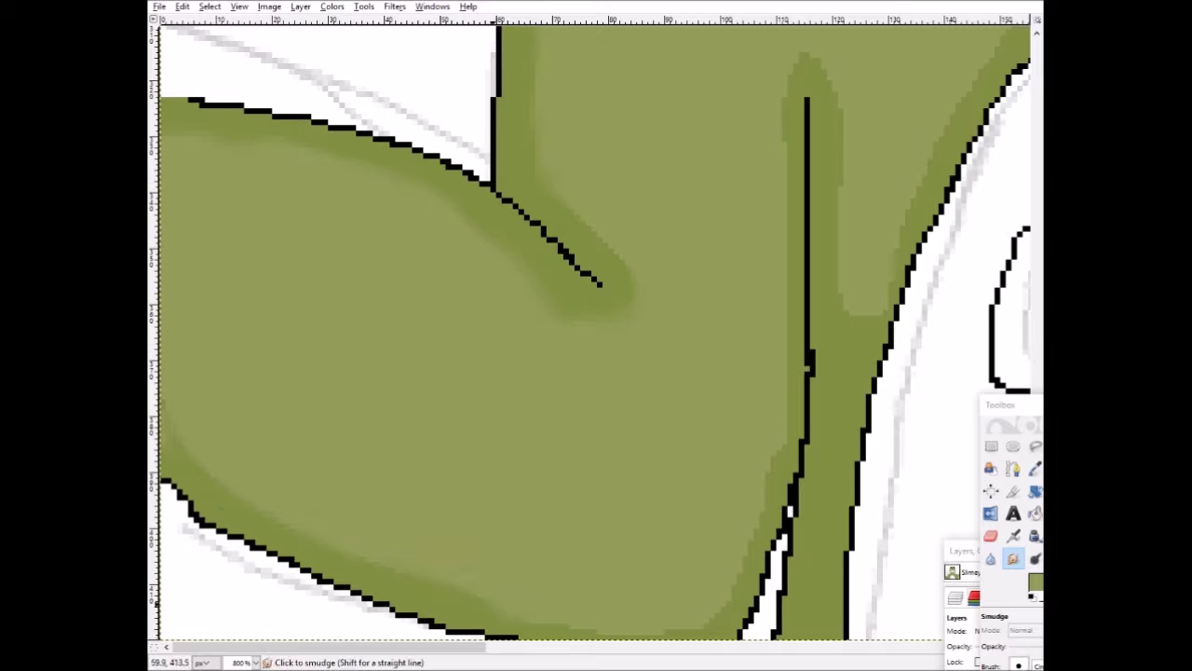
scroll(596, 331, up, 2)
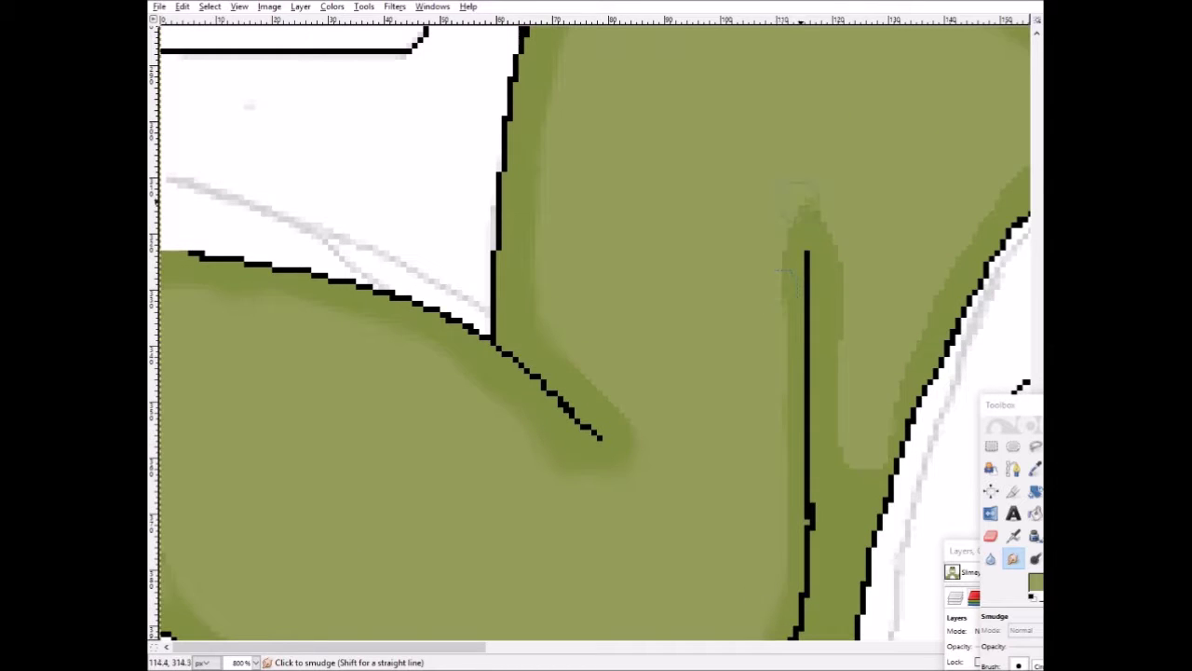
drag(923, 274, 521, 428)
Step: Smudge the darker rim over the top and right side of the belly patch and around the right armpit line
drag(503, 647, 677, 647)
drag(364, 258, 545, 252)
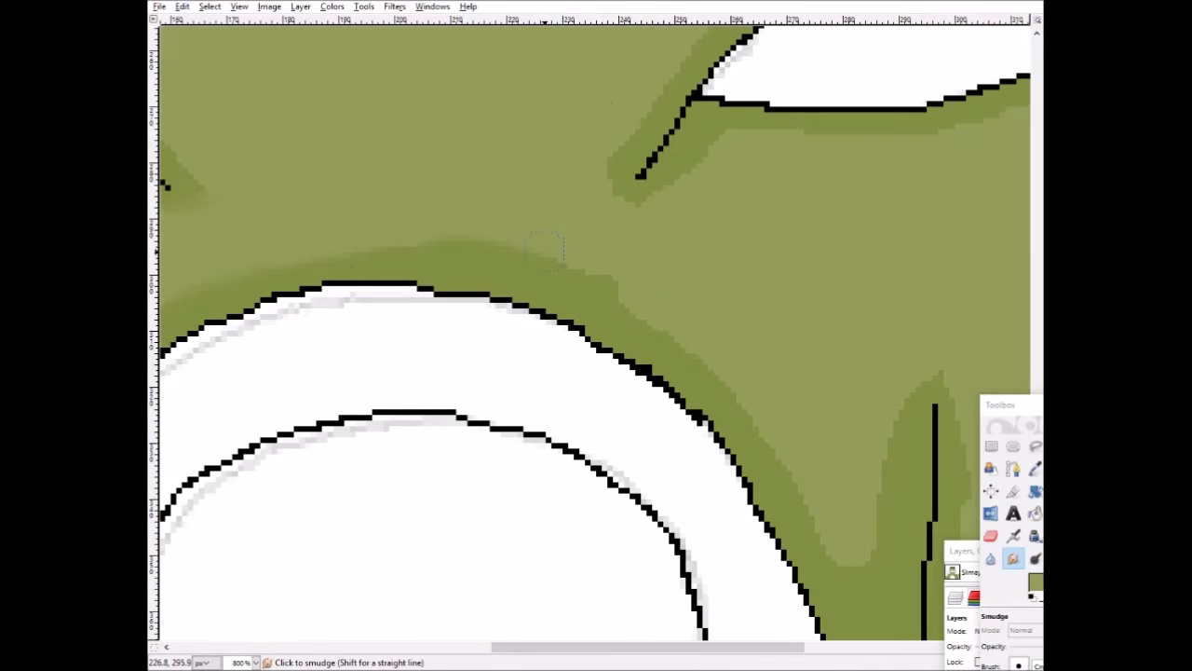
scroll(762, 438, down, 3)
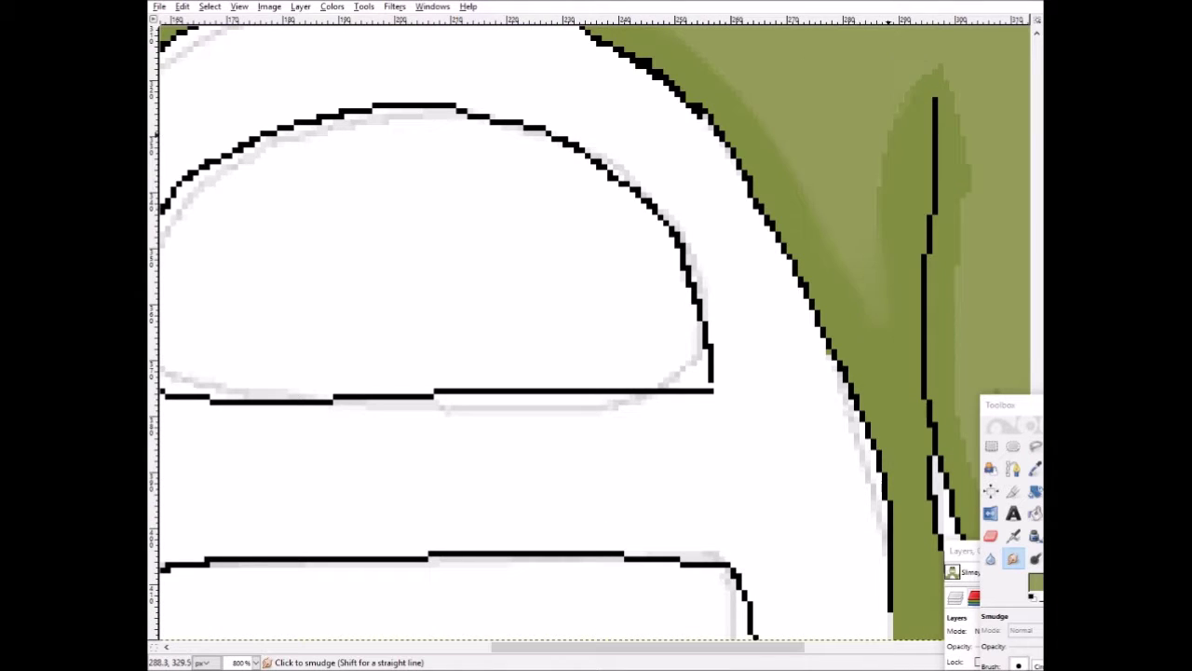
scroll(594, 333, right, 4)
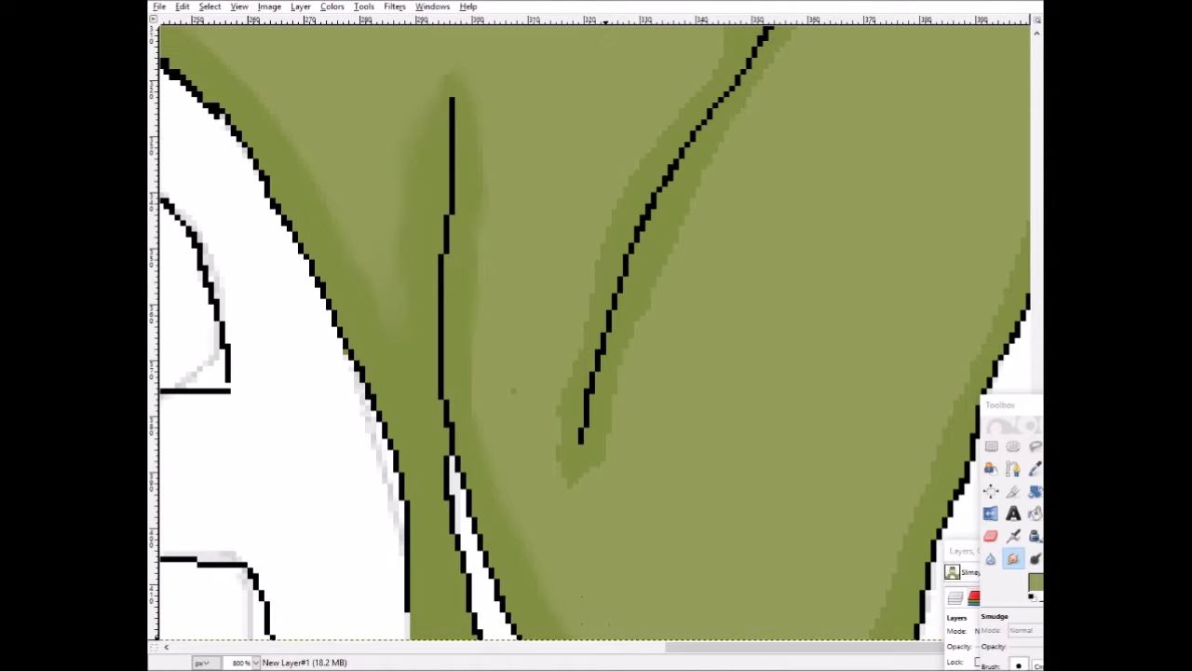
Step: Smudge the rim shading along the right arm's upper and lower edges and the outer side of its crease
scroll(783, 570, right, 1)
scroll(866, 324, up, 1)
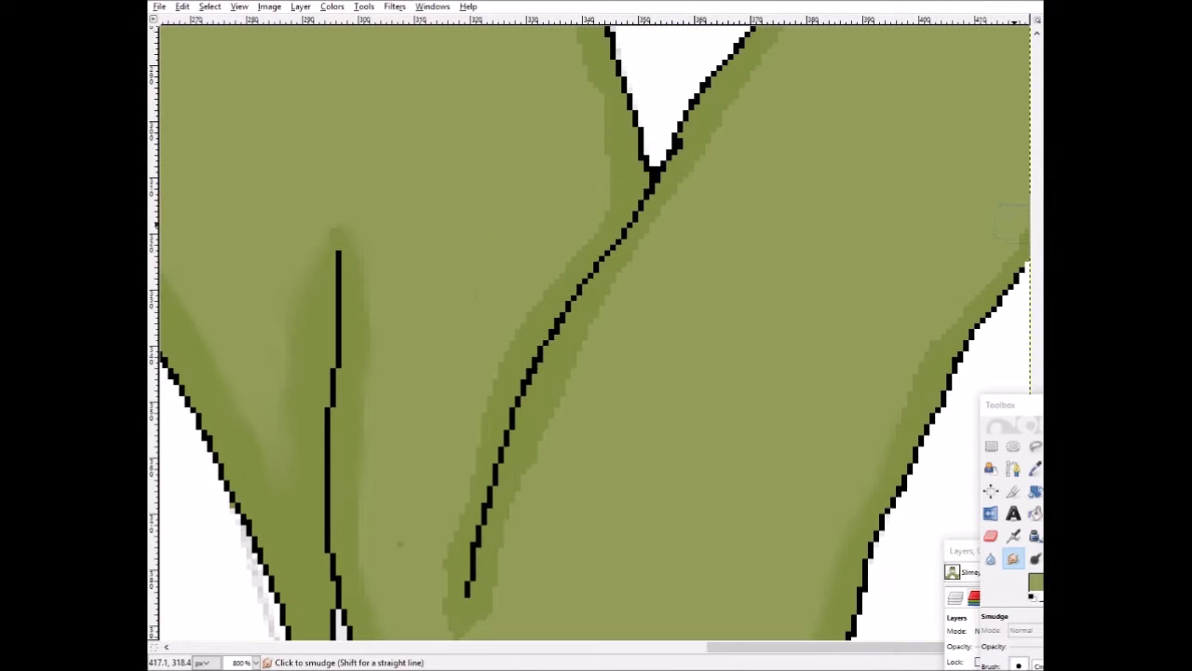
scroll(883, 402, up, 1)
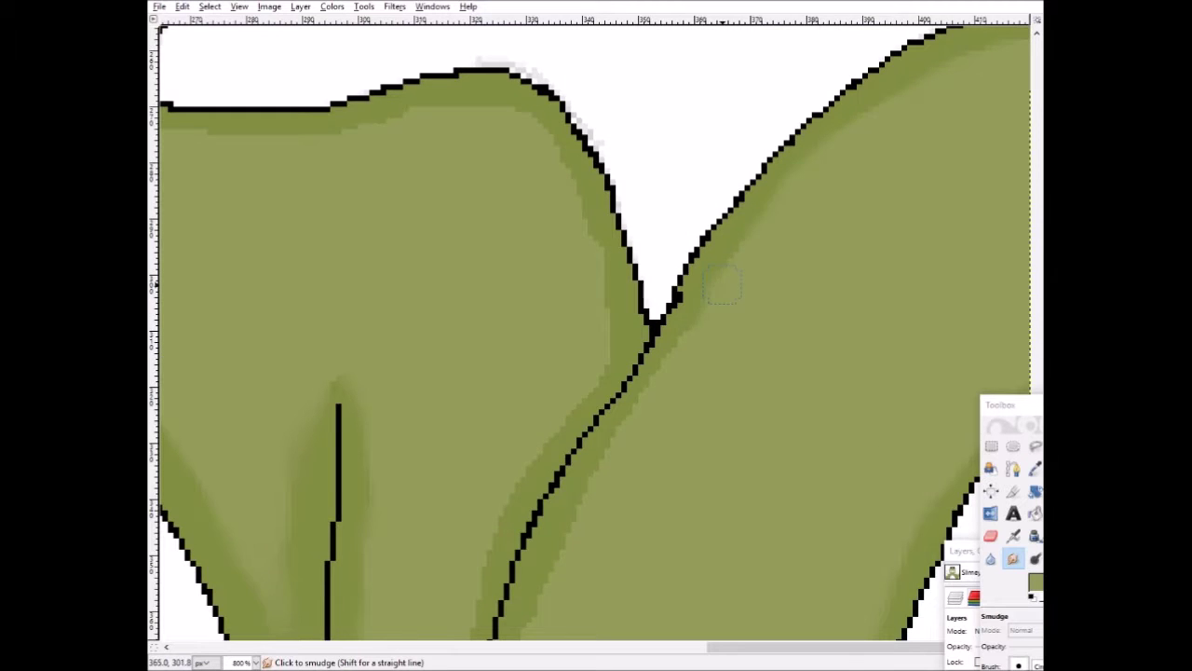
scroll(725, 286, down, 1)
scroll(615, 315, down, 1)
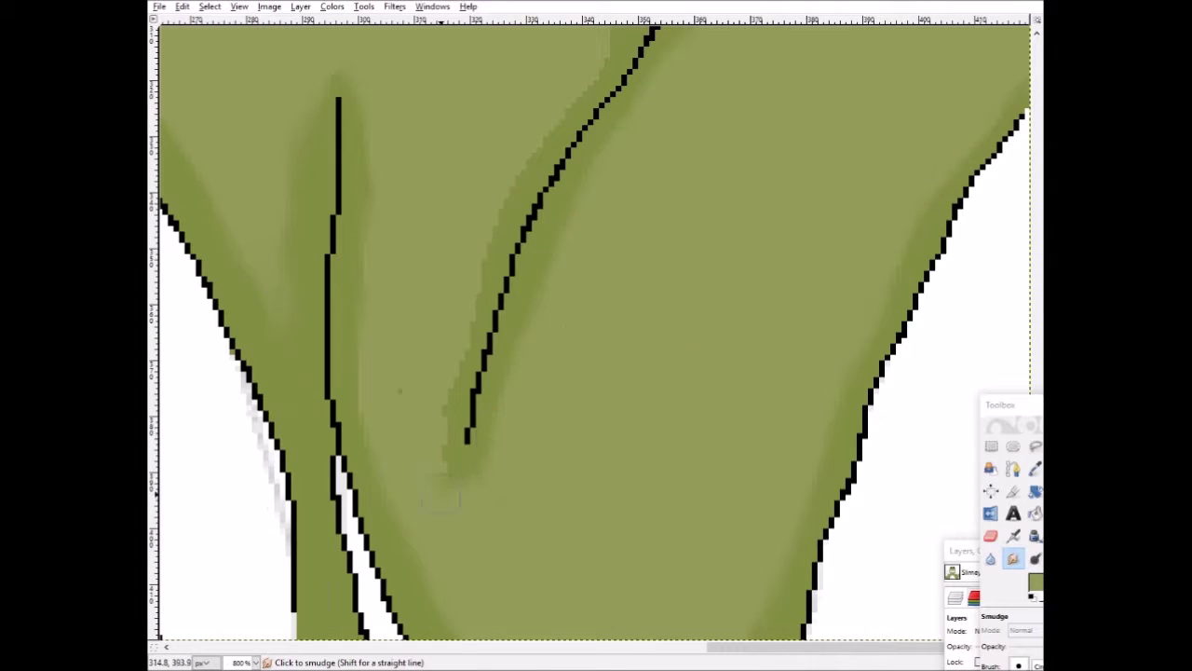
Step: Smudge the rim shading on the inner side of the right arm crease, the right shoulder and the right neck crease
scroll(456, 238, up, 2)
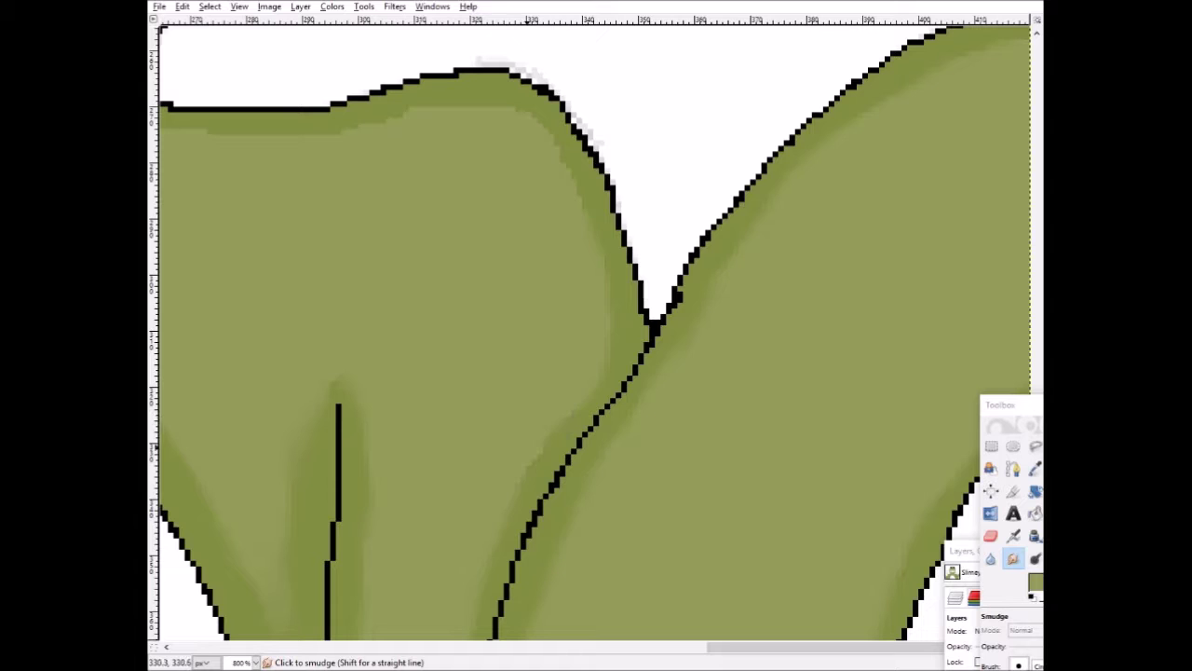
scroll(459, 114, up, 1)
scroll(730, 294, left, 3)
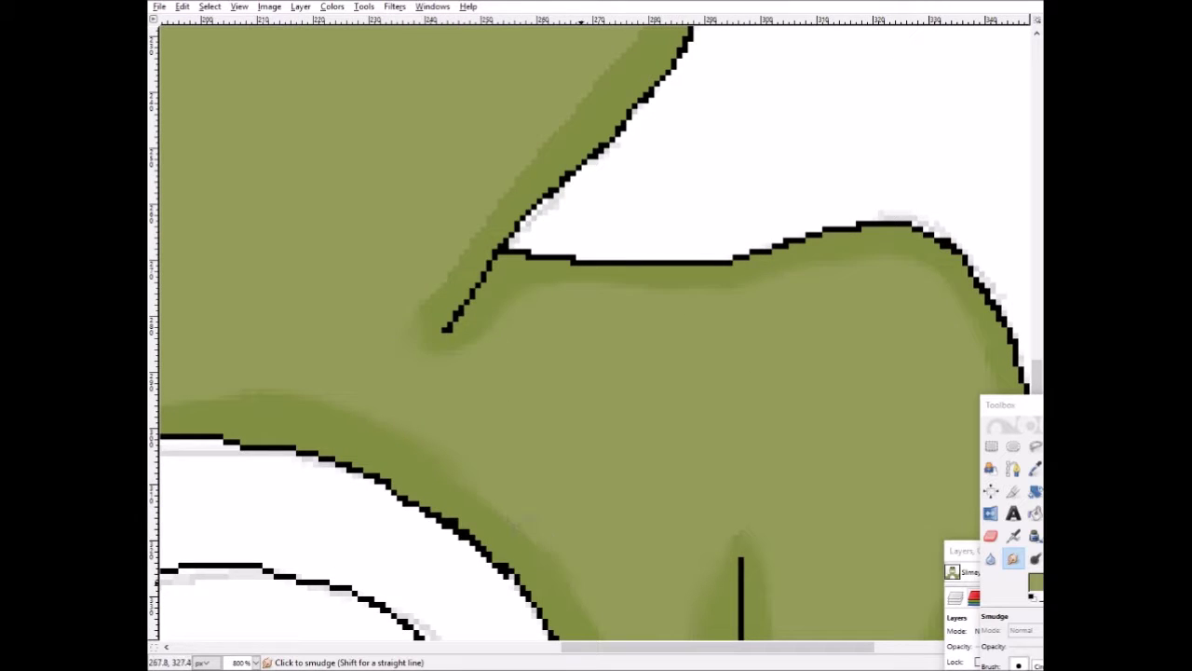
scroll(428, 547, up, 1)
Step: Smudge the darker rim up the right outer side of the hood from the jaw to the forehead
scroll(596, 331, up, 2)
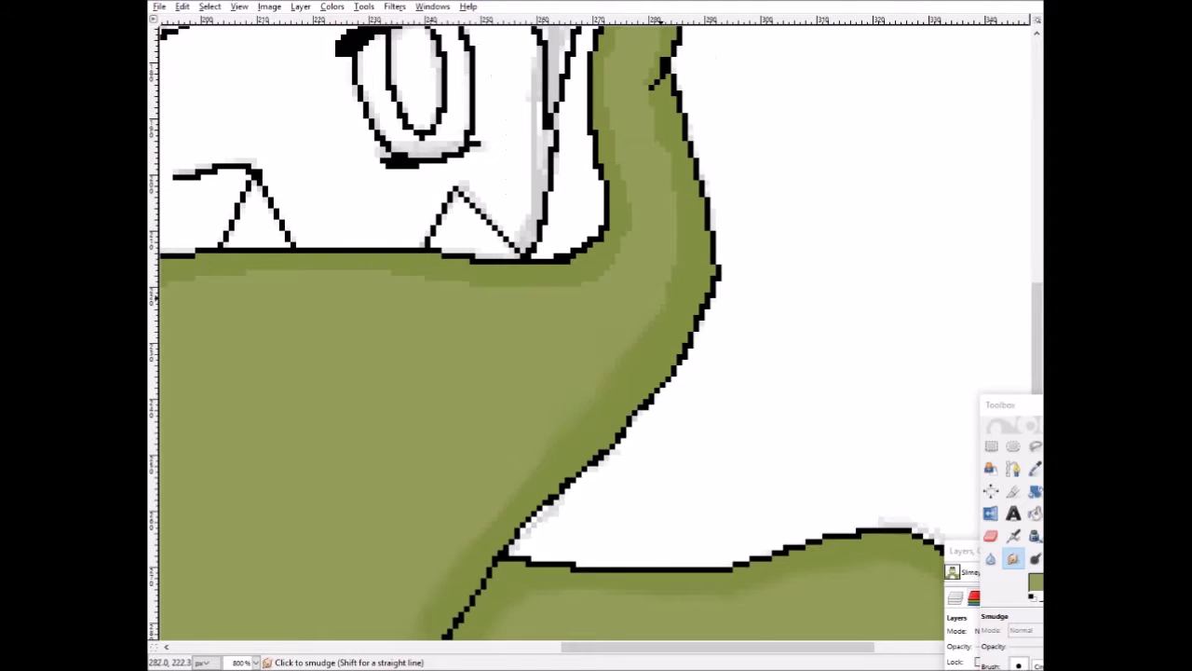
scroll(419, 330, up, 1)
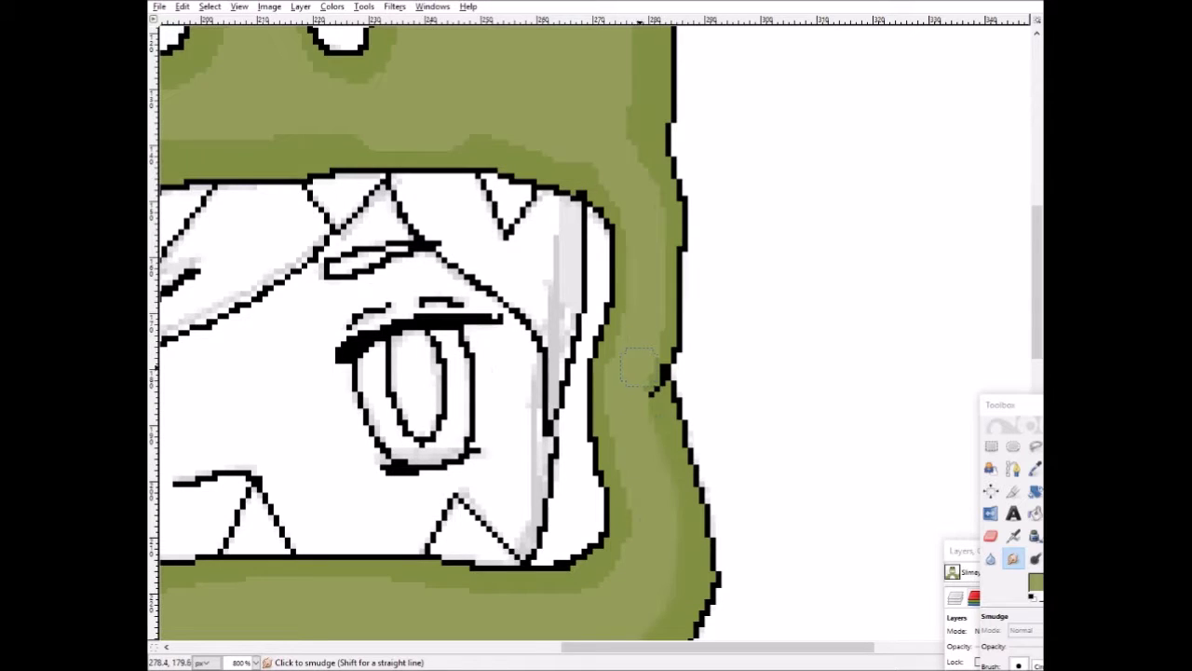
scroll(639, 210, up, 1)
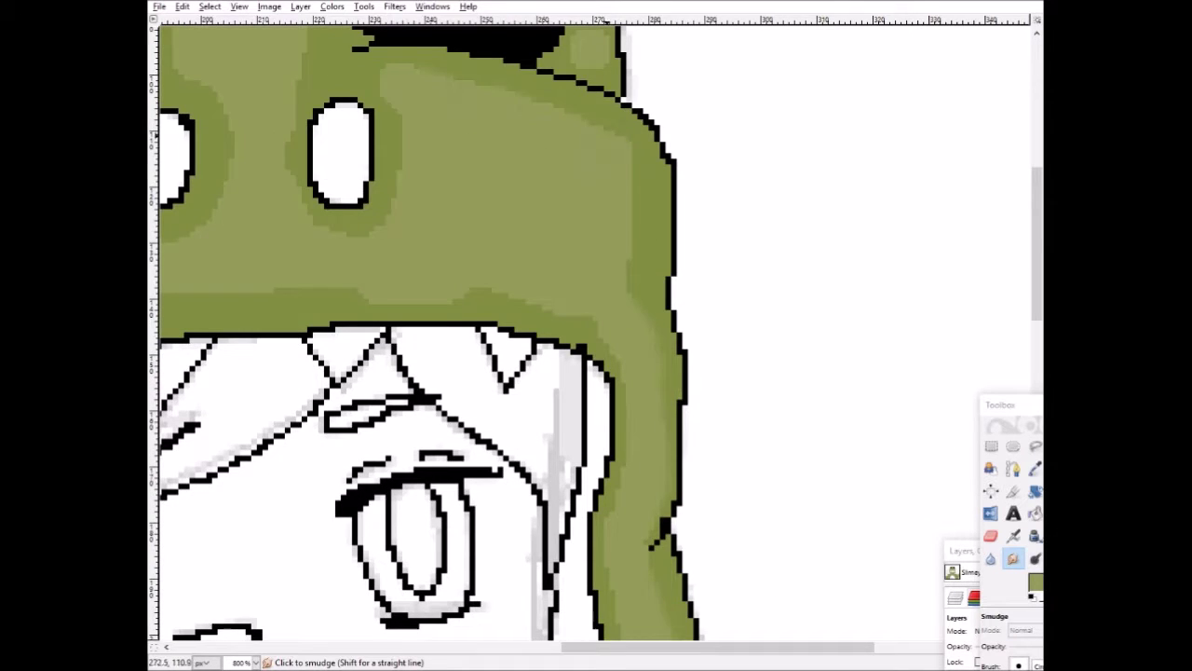
Step: Smudge the highlight edges on the hood's forehead, around both nostrils and beside and between the black eyes
scroll(419, 331, up, 2)
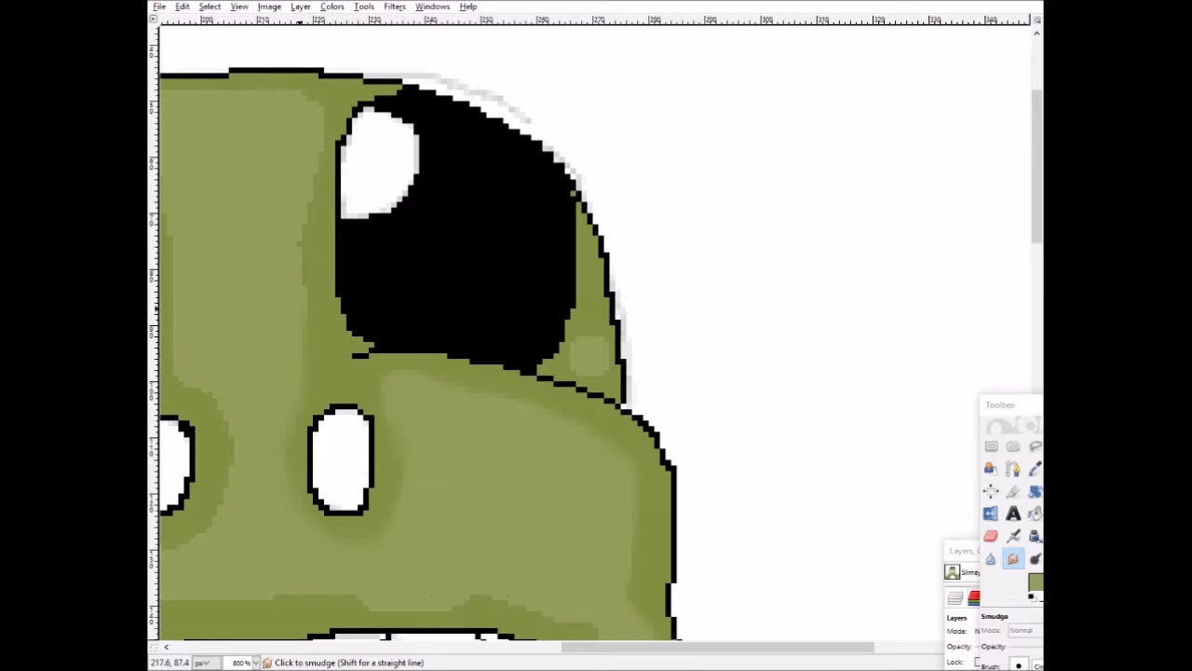
scroll(600, 307, left, 2)
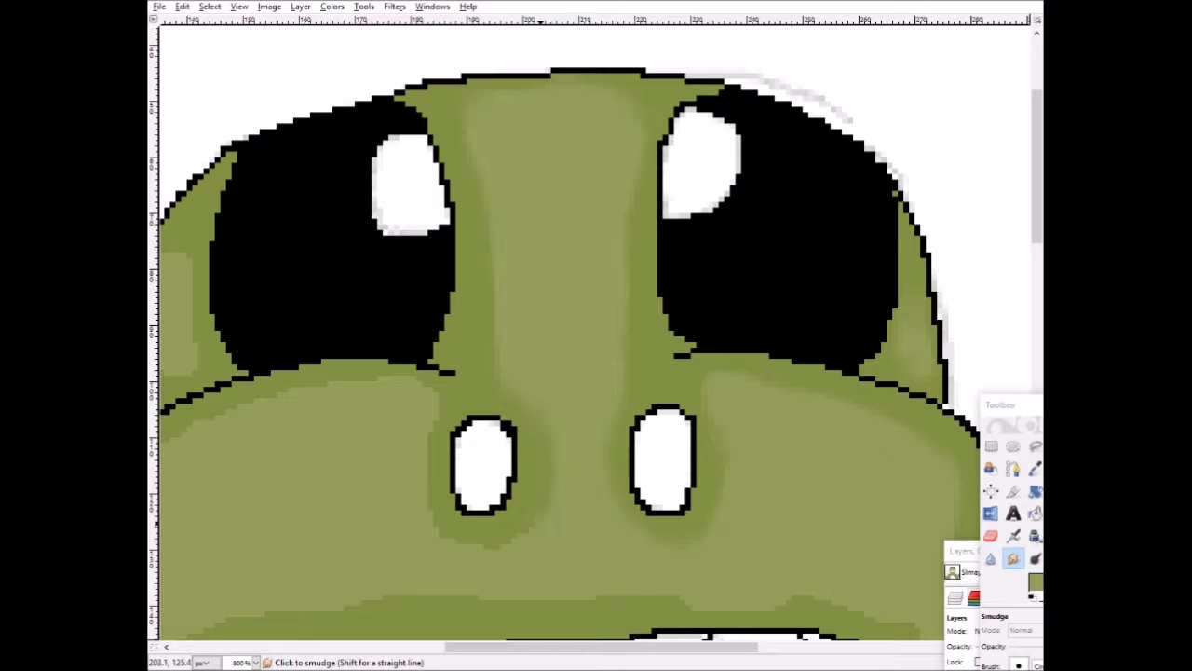
scroll(596, 334, down, 2)
Step: Smudge the rim shading down the left outer side of the hood from the brow to the neck
scroll(596, 334, left, 2)
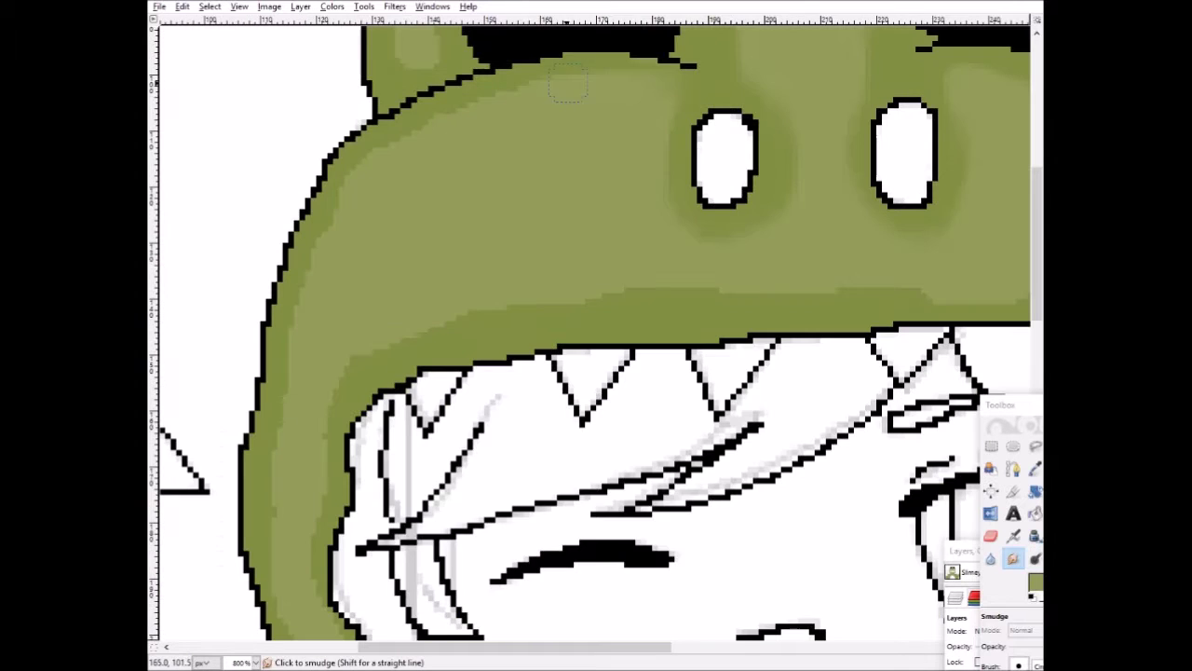
scroll(596, 333, down, 2)
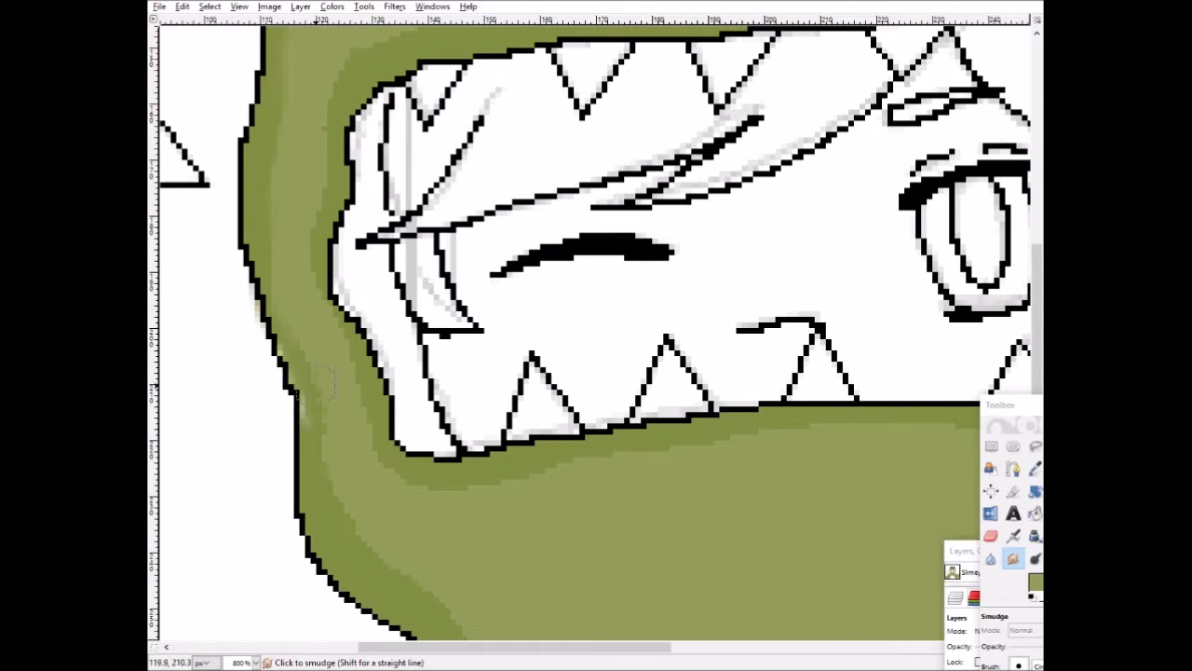
scroll(307, 428, down, 1)
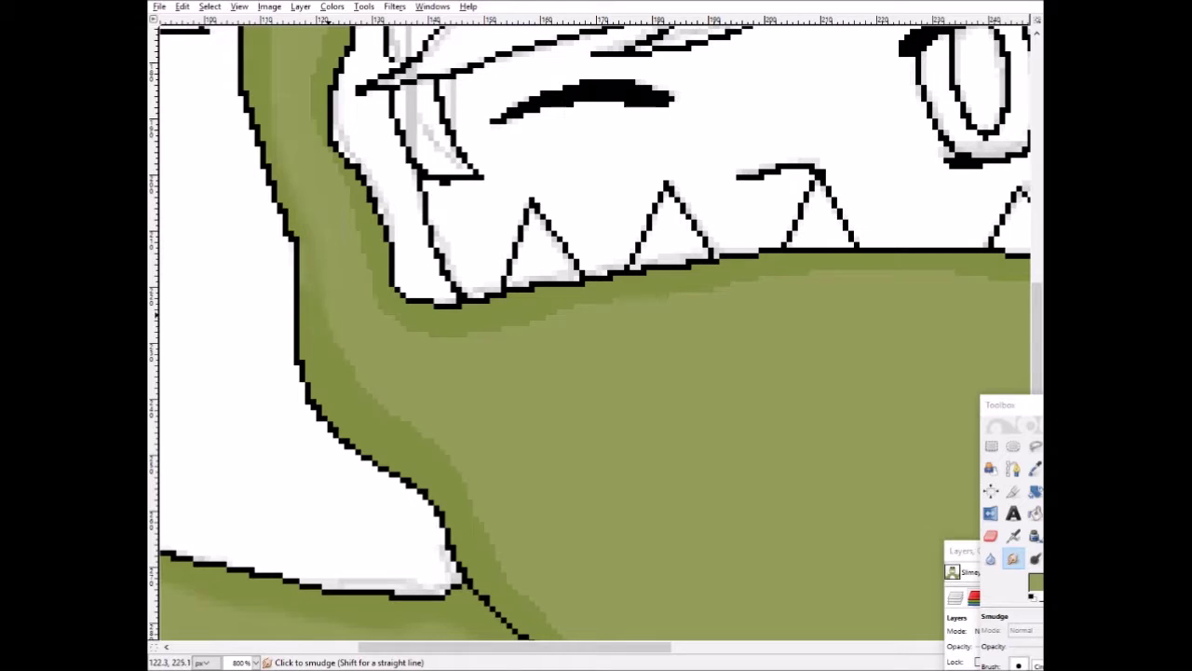
scroll(533, 282, down, 2)
Step: Smudge the darker rim around the left and upper edges of the hood's mouth opening
scroll(568, 352, up, 4)
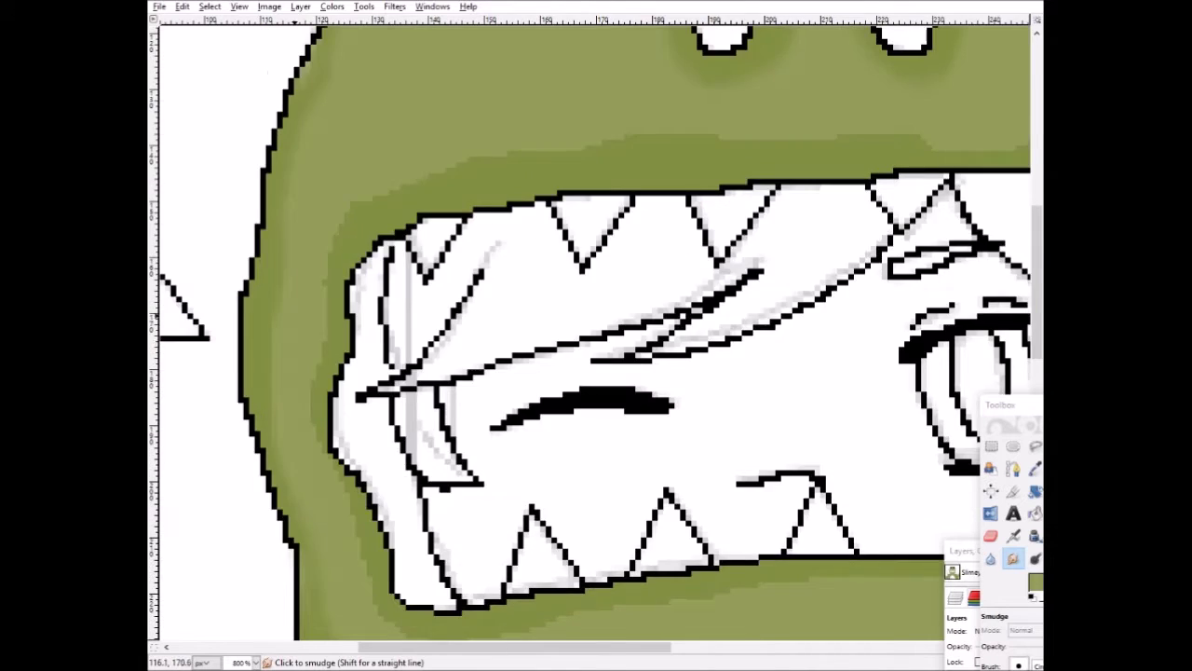
scroll(373, 483, down, 1)
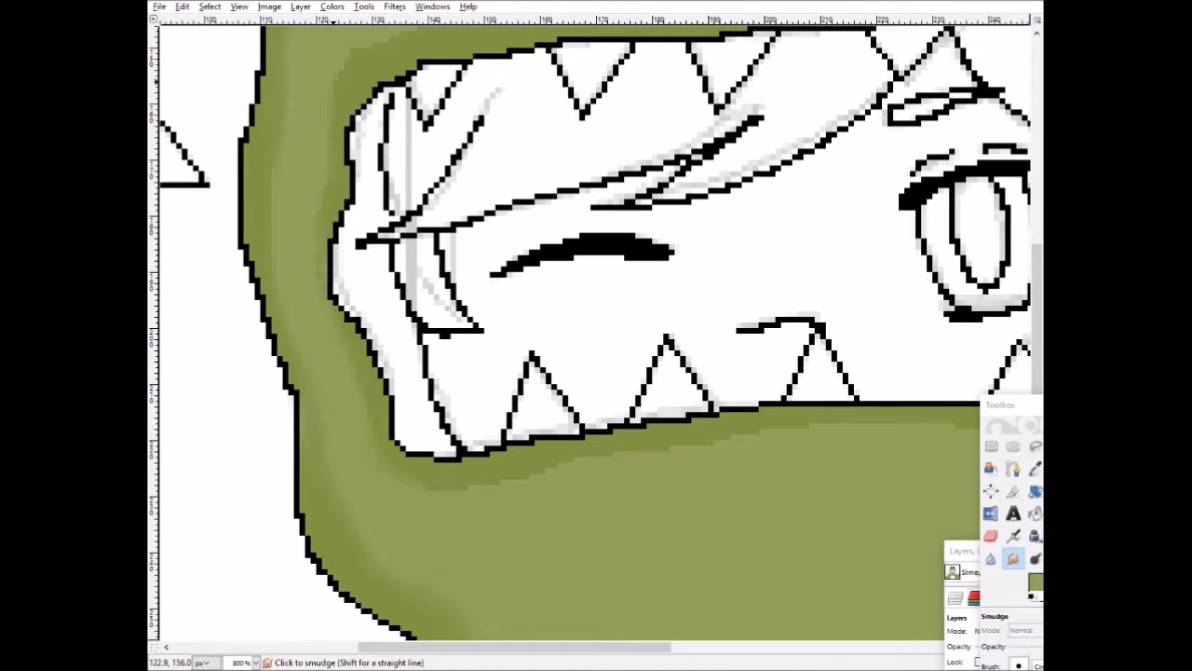
scroll(596, 335, up, 2)
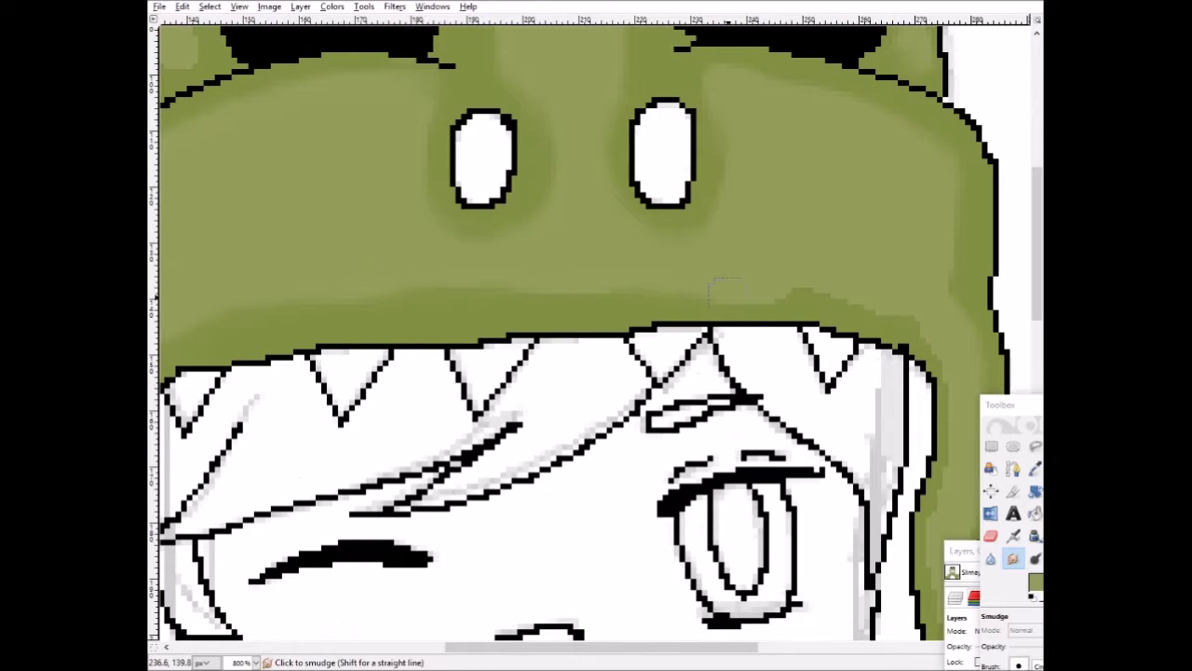
scroll(579, 267, down, 2)
Step: Smudge the rim shading along the right edge and lower right corner of the mouth opening
scroll(578, 267, right, 2)
scroll(608, 224, up, 1)
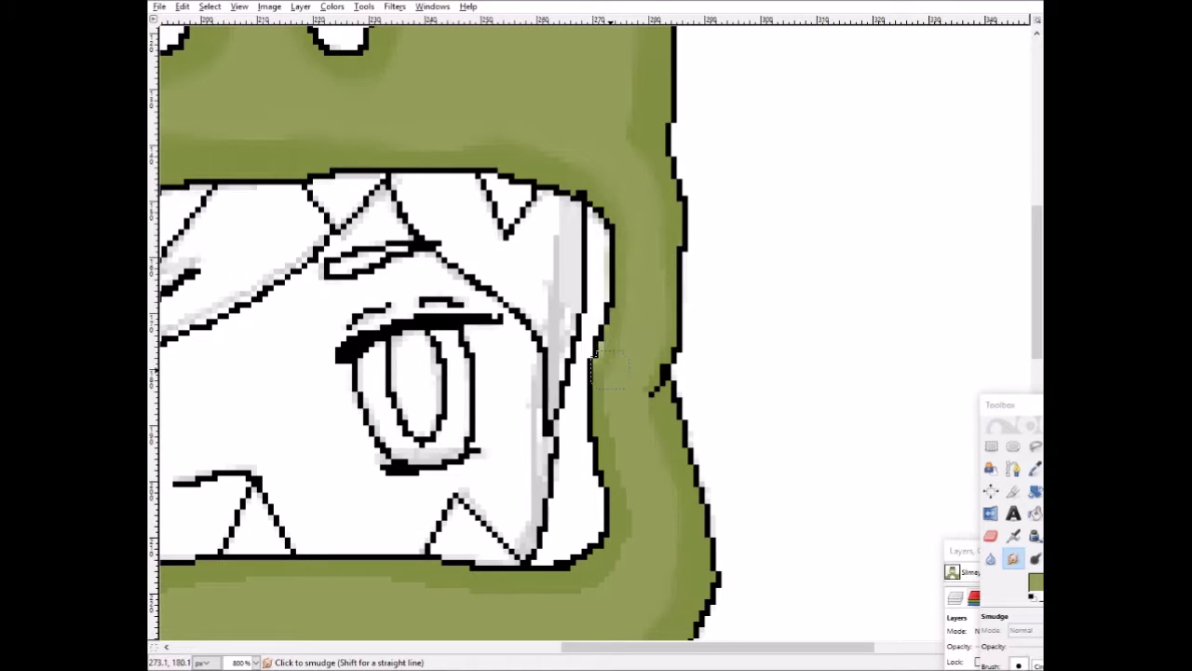
scroll(608, 368, down, 1)
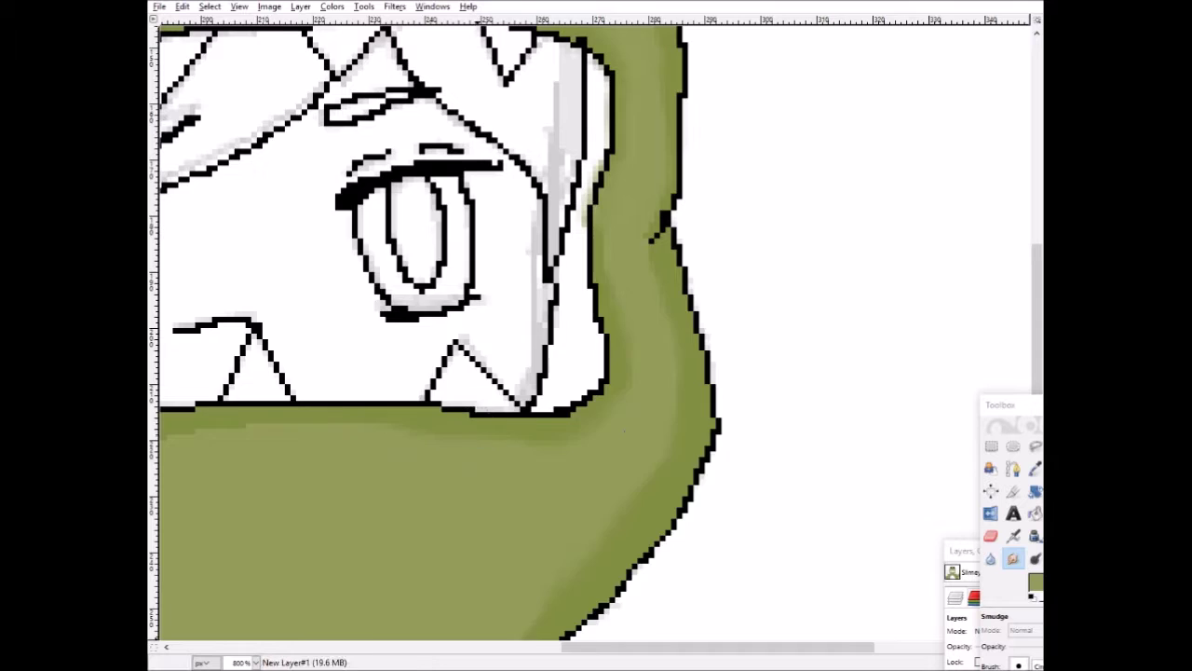
Step: Smudge the rim shading along the lower edge of the mouth opening beneath the bottom teeth
scroll(624, 430, left, 2)
drag(596, 646, 480, 646)
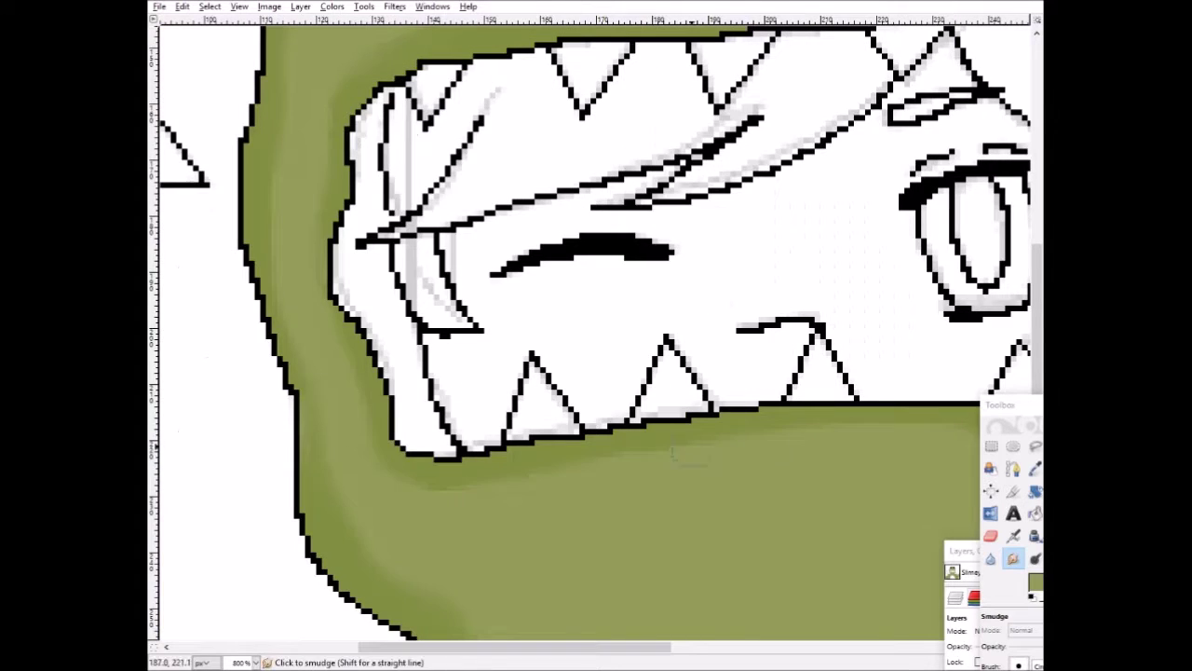
scroll(456, 578, down, 2)
scroll(571, 367, up, 3)
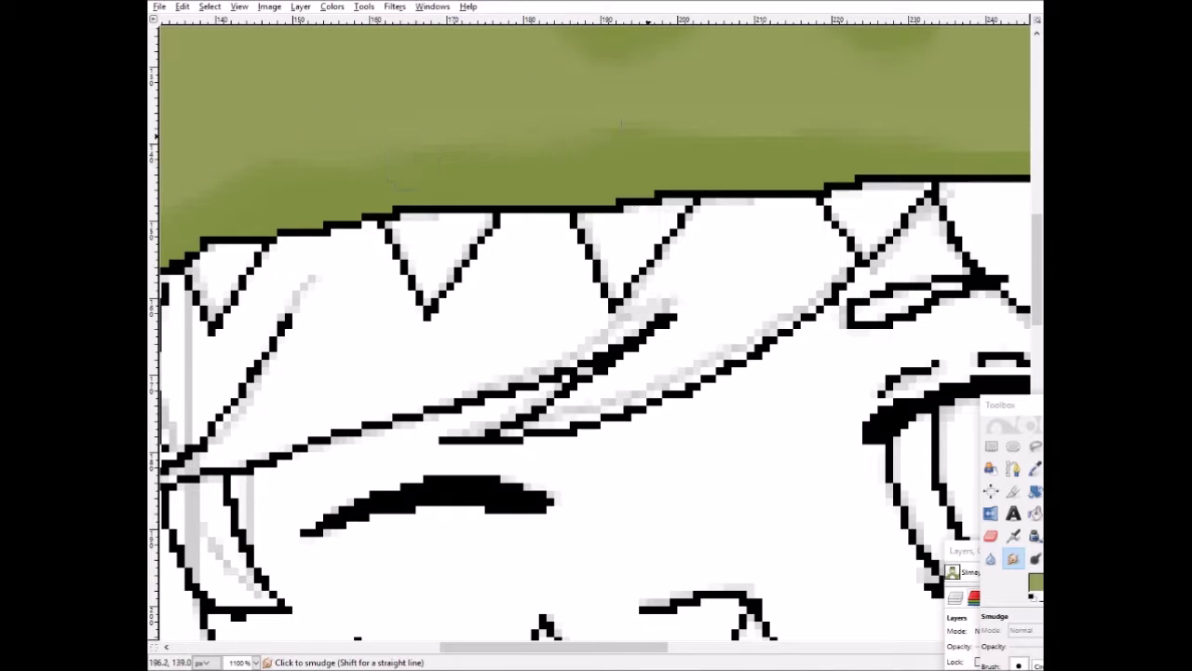
Step: Look over the blended shading on the hood, neck, shoulders and around the belly patch
scroll(443, 432, down, 2)
scroll(640, 194, down, 5)
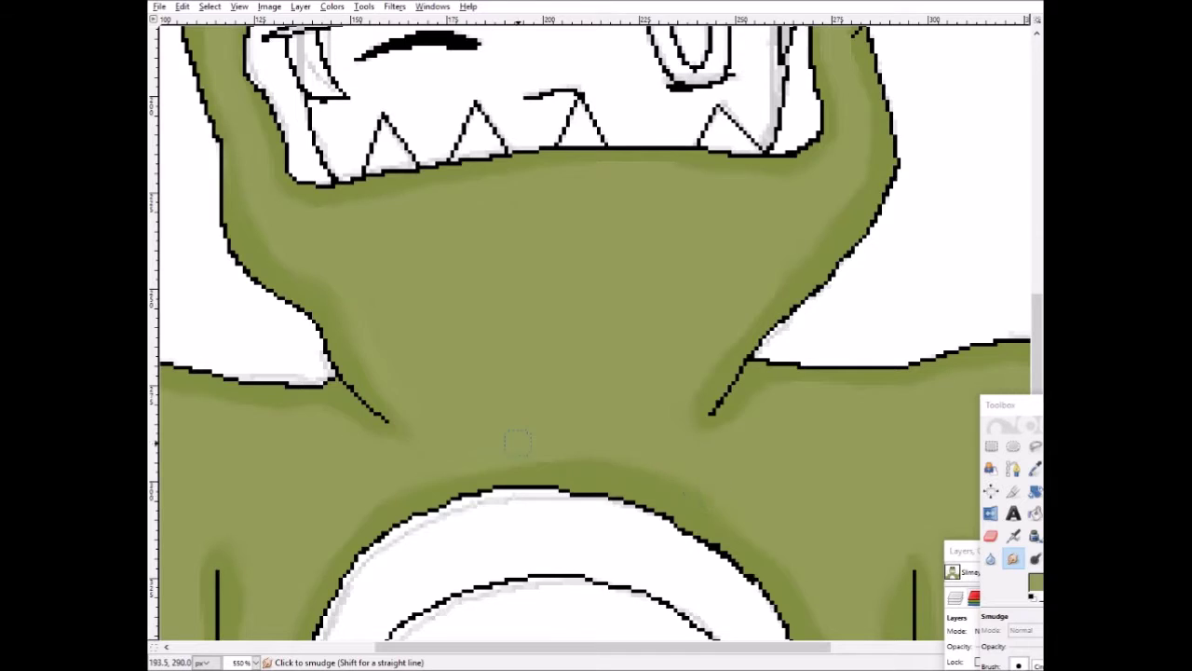
scroll(518, 442, up, 3)
scroll(503, 429, down, 3)
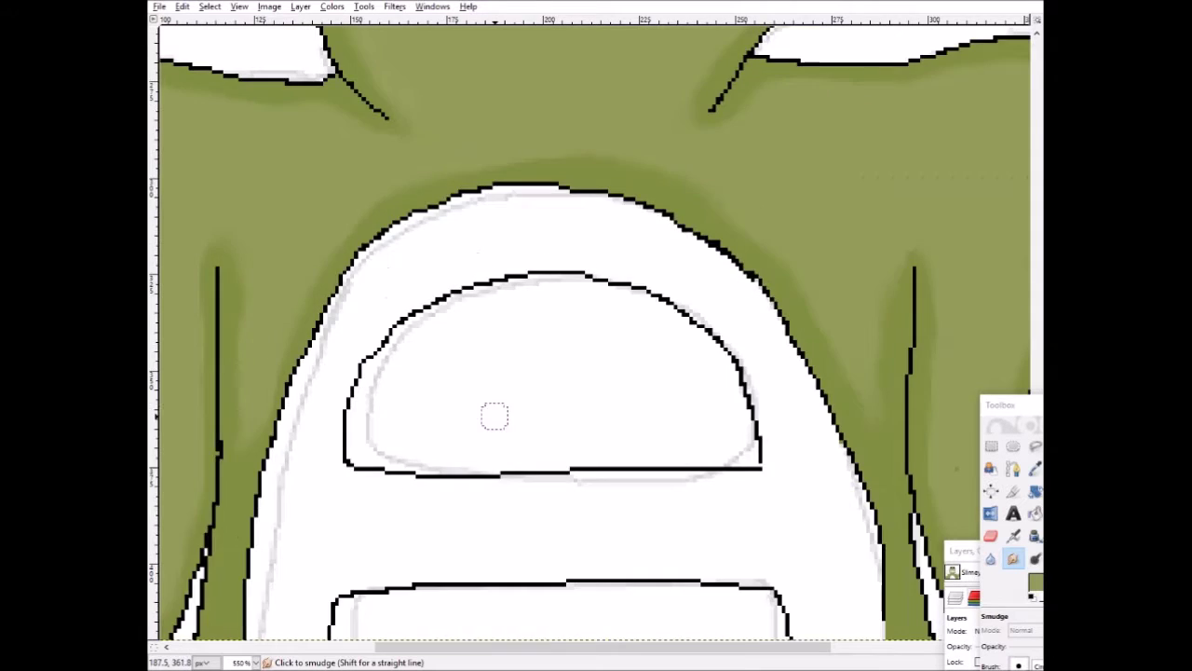
scroll(493, 415, up, 6)
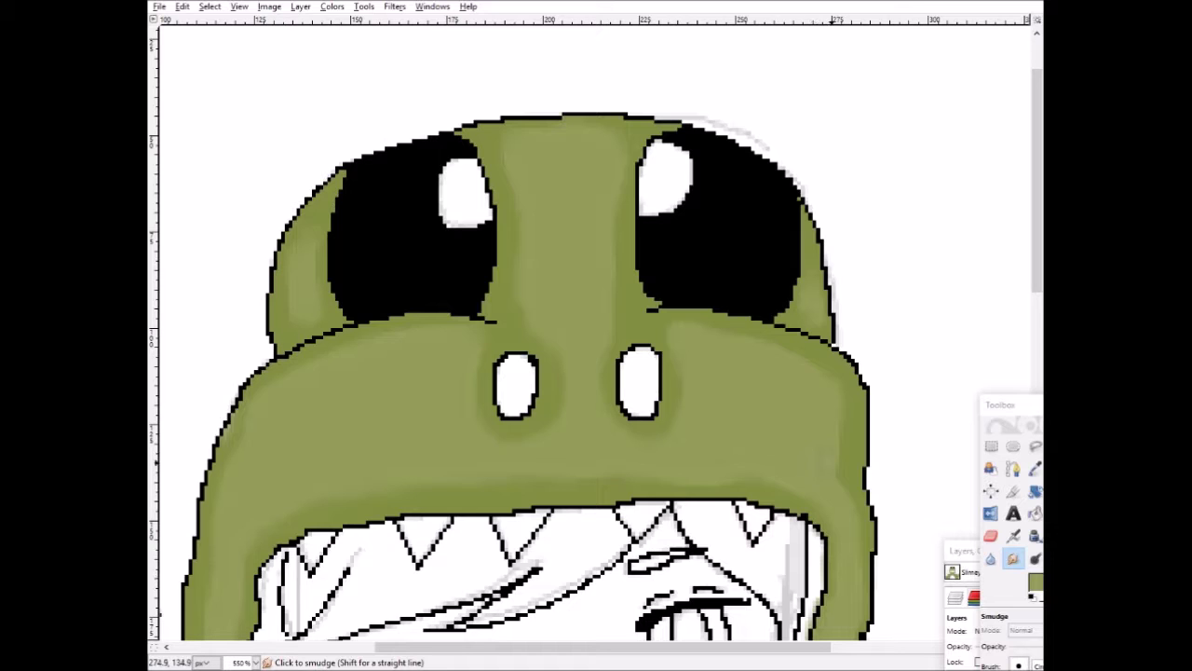
scroll(594, 525, down, 10)
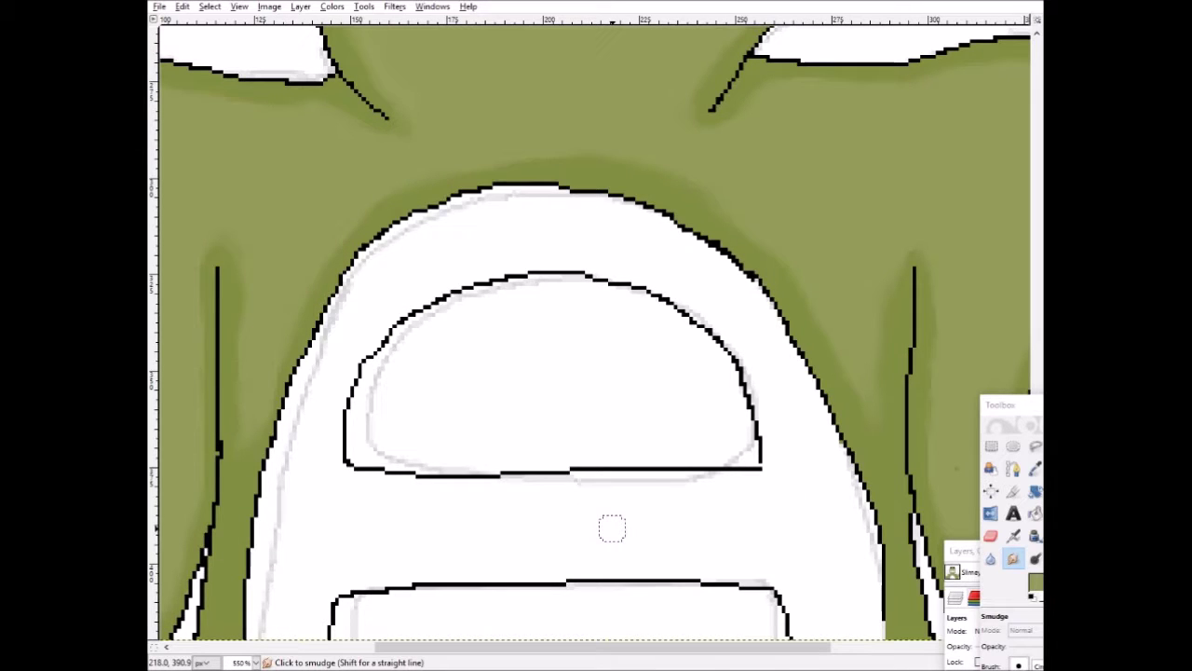
scroll(611, 528, up, 10)
Step: Add a new transparent layer directly beneath the green color layer
click(1035, 469)
drag(962, 550, 924, 351)
click(921, 485)
click(921, 485)
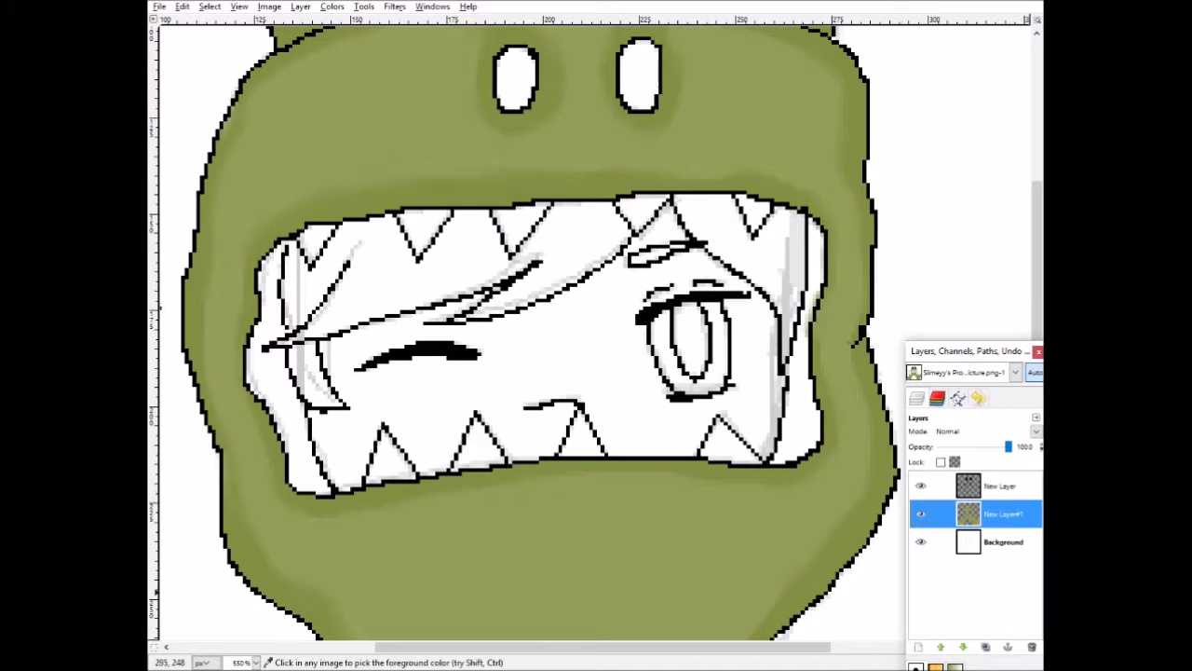
click(918, 647)
key(ctrl+shift+n)
key(Return)
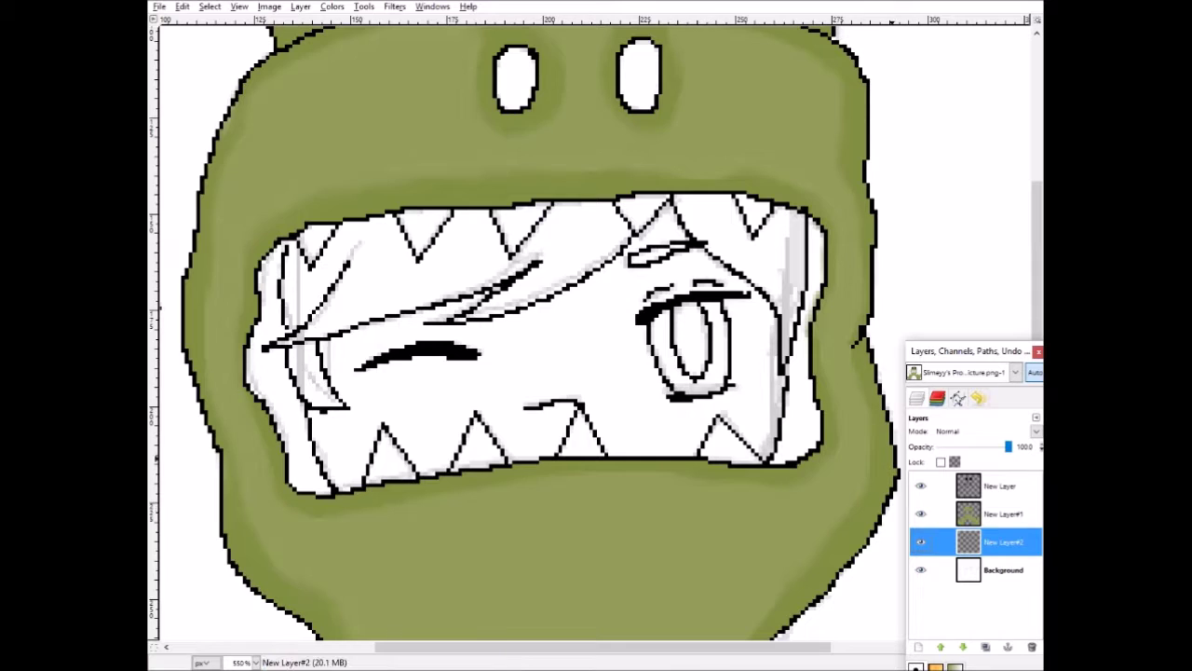
Step: Set the foreground color to dark gray 303030 and move the floating docks clear of the hood's nostrils
scroll(697, 466, up, 6)
drag(945, 351, 876, 176)
drag(1012, 404, 162, 143)
click(188, 320)
click(505, 291)
drag(508, 196, 486, 196)
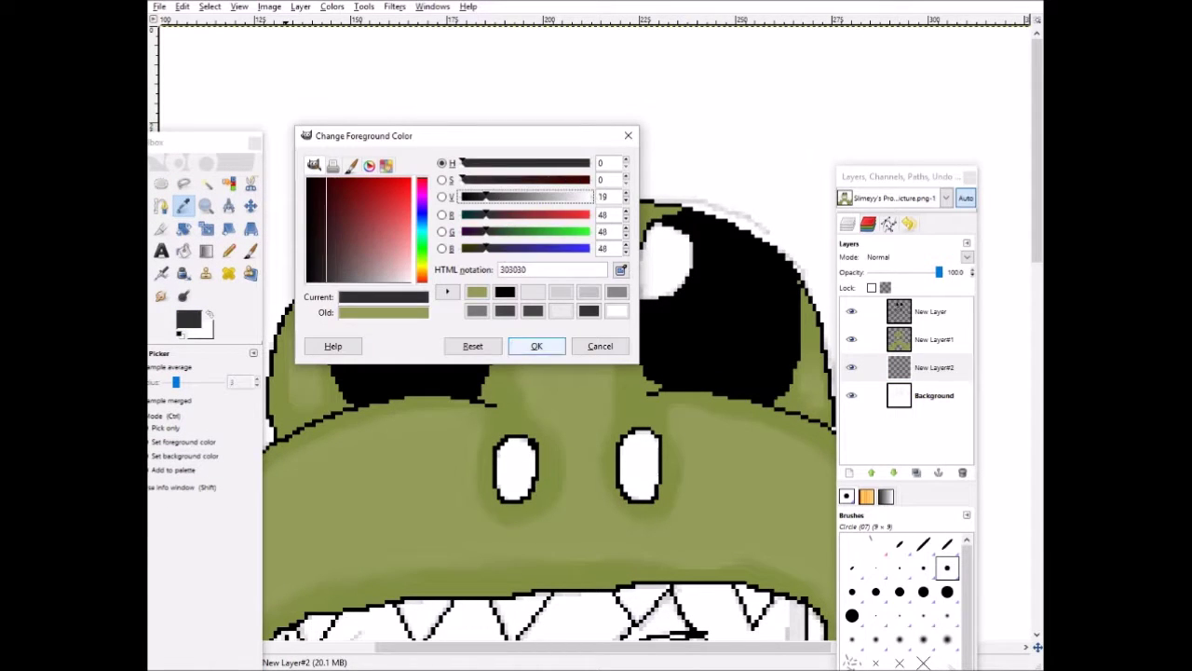
click(523, 345)
Step: Color both nostrils dark gray with the Pencil and the small Circle (03) brush
scroll(517, 349, up, 2)
scroll(517, 349, down, 4)
click(250, 251)
click(228, 250)
click(899, 567)
mouse_move(527, 199)
mouse_down()
mouse_move(487, 198)
mouse_move(495, 268)
mouse_move(535, 242)
mouse_move(542, 185)
mouse_move(510, 223)
mouse_up()
mouse_move(736, 173)
mouse_down()
mouse_move(764, 271)
mouse_move(791, 185)
mouse_move(748, 166)
mouse_move(766, 240)
mouse_move(753, 233)
mouse_up()
Step: Set the foreground color to black and move the layers dock aside to clear the character's open eye
scroll(753, 233, down, 7)
click(189, 320)
click(531, 290)
click(536, 346)
click(885, 197)
drag(885, 177, 1013, 195)
click(1011, 216)
Step: Thicken the open eye's outline and pupil ring with black Pencil strokes, undoing the strokes that miss
click(780, 256)
mouse_move(780, 257)
mouse_down()
mouse_move(781, 287)
mouse_move(844, 372)
mouse_move(833, 388)
mouse_up()
key(ctrl+z)
mouse_move(925, 215)
mouse_down()
mouse_move(952, 328)
mouse_move(934, 365)
mouse_up()
key(ctrl+z)
mouse_move(827, 224)
mouse_down()
mouse_move(887, 345)
mouse_move(889, 216)
mouse_move(892, 358)
mouse_move(873, 364)
mouse_up()
key(ctrl+z)
mouse_move(827, 222)
mouse_down()
mouse_move(835, 314)
mouse_move(885, 361)
mouse_move(876, 396)
mouse_move(902, 388)
mouse_up()
key(ctrl+z)
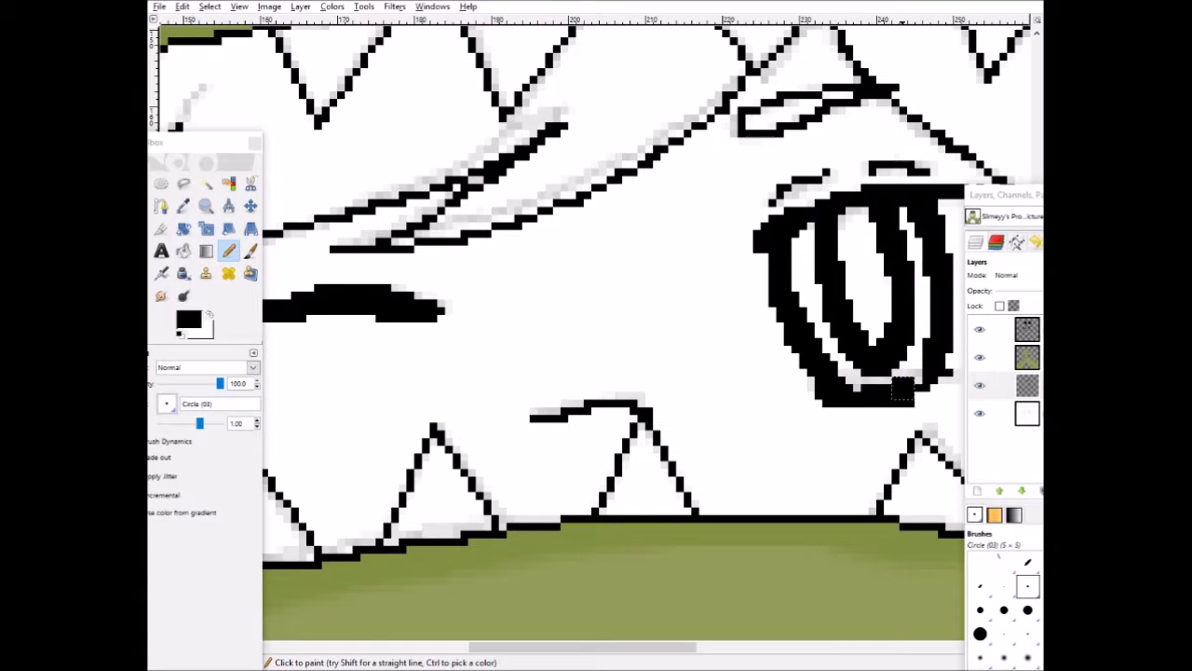
Step: Smudge the inner edges of the open eye's black rings into the white
key(s)
mouse_move(792, 250)
mouse_down()
mouse_move(798, 296)
mouse_move(856, 392)
mouse_move(908, 384)
mouse_move(937, 300)
mouse_move(917, 233)
mouse_move(928, 227)
mouse_move(883, 239)
mouse_move(887, 258)
mouse_move(872, 233)
mouse_move(896, 266)
mouse_up()
drag(883, 337, 852, 317)
drag(852, 273, 848, 227)
Step: Paint black around the white highlights in the hood's two large eyes and smudge the highlight edges
scroll(620, 429, up, 10)
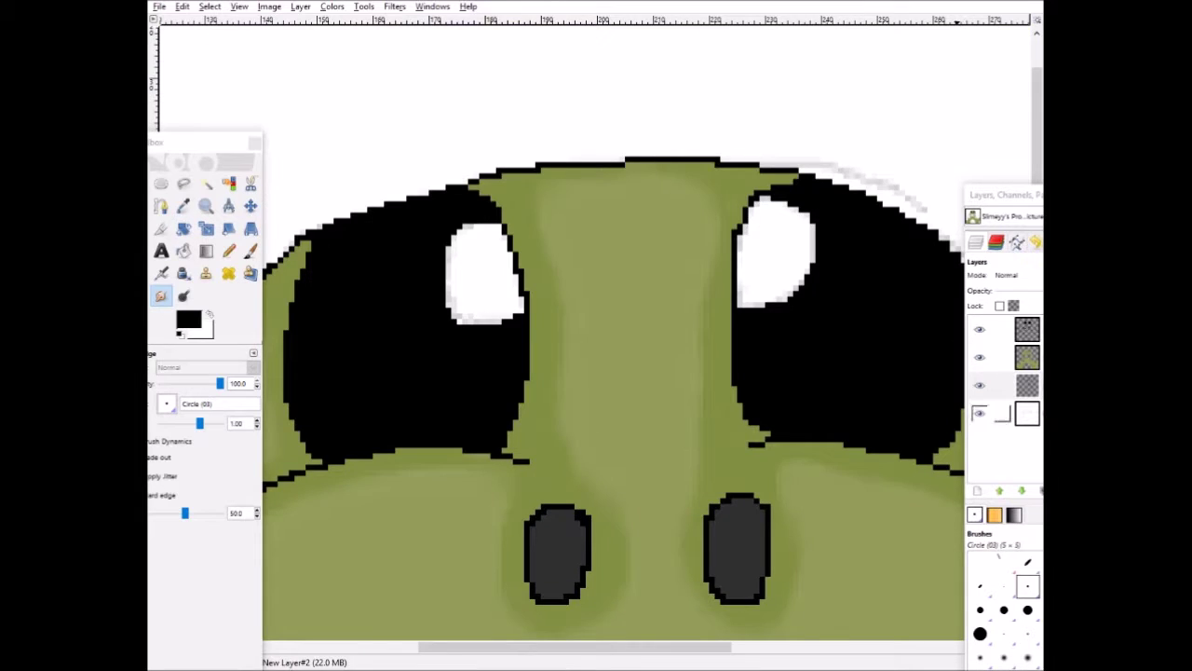
key(n)
mouse_move(496, 226)
mouse_down()
mouse_move(451, 240)
mouse_move(459, 320)
mouse_move(520, 310)
mouse_up()
mouse_move(787, 203)
mouse_down()
mouse_move(808, 270)
mouse_move(741, 303)
mouse_up()
key(s)
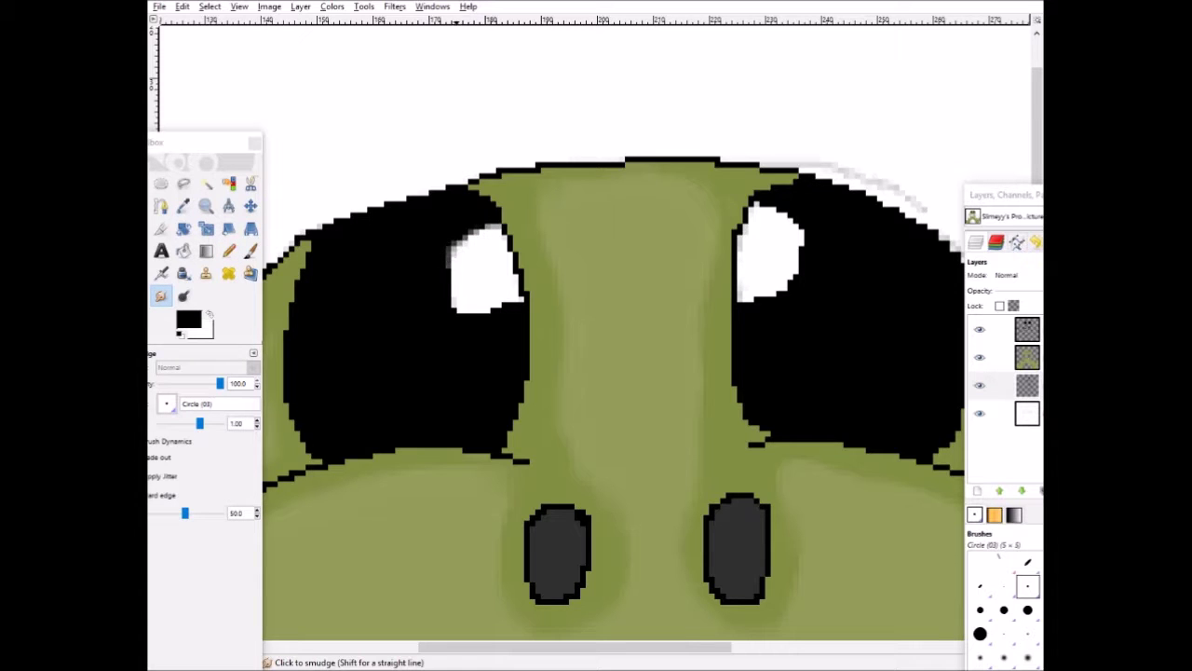
drag(473, 311, 507, 309)
mouse_move(779, 289)
mouse_down()
mouse_move(810, 277)
mouse_move(780, 209)
mouse_up()
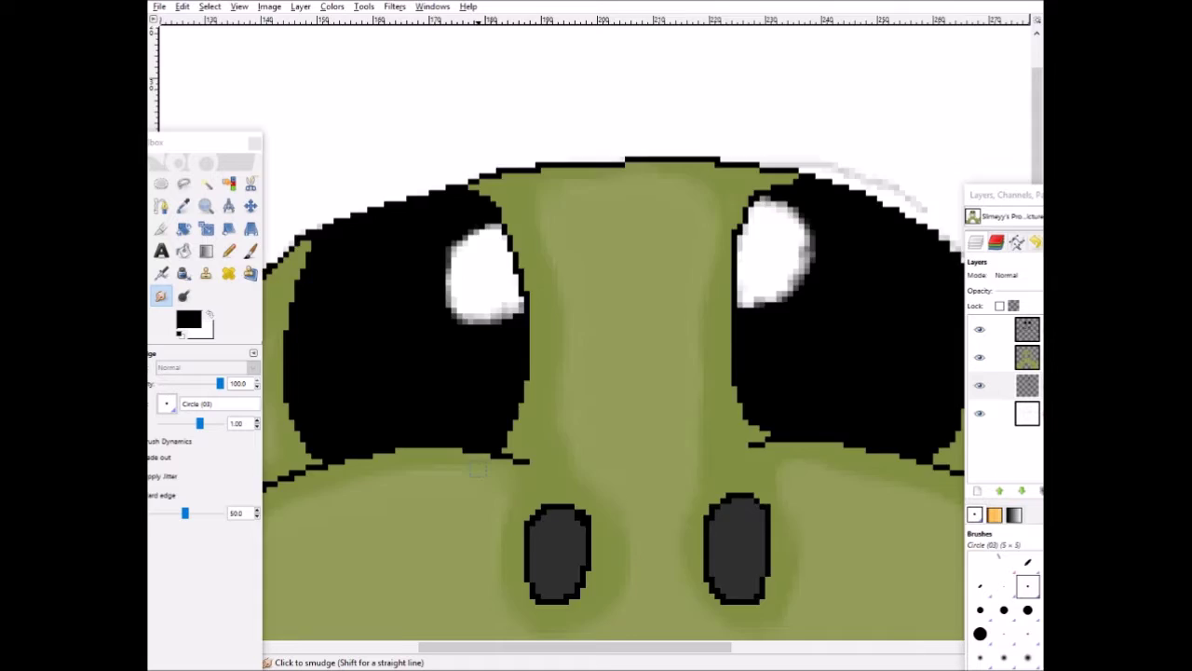
Step: Erase a small gap in the lower left outline of the character's open eye on the line-art layer
scroll(476, 471, down, 10)
scroll(477, 472, down, 2)
scroll(631, 298, up, 2)
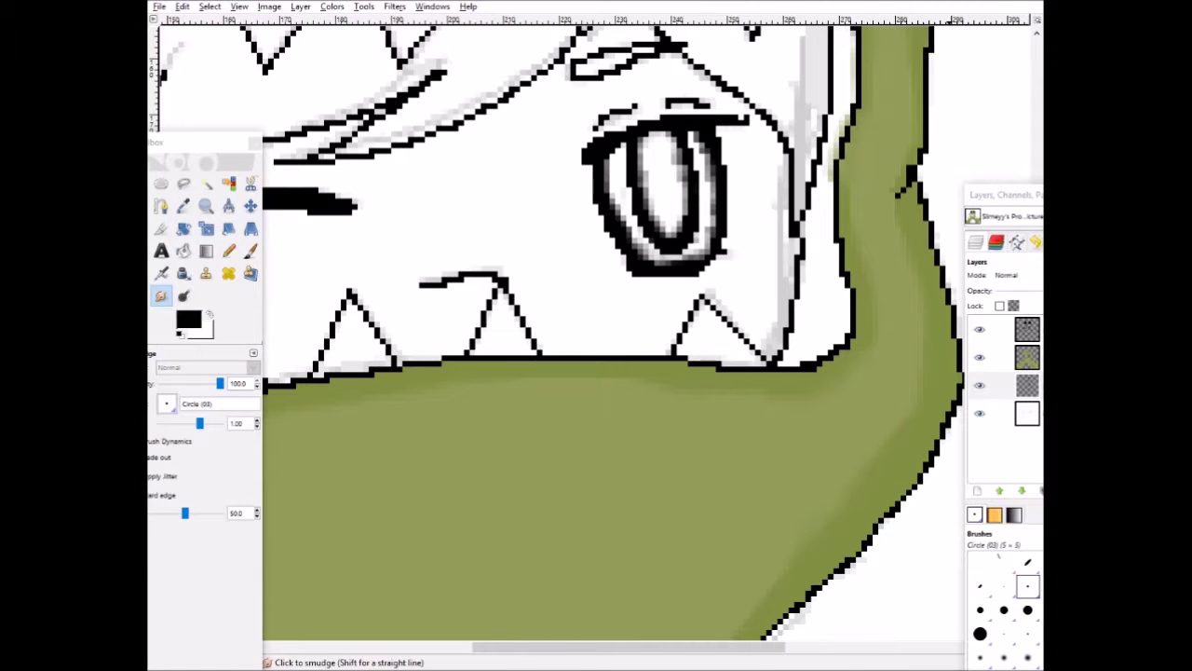
key(shift+e)
click(614, 226)
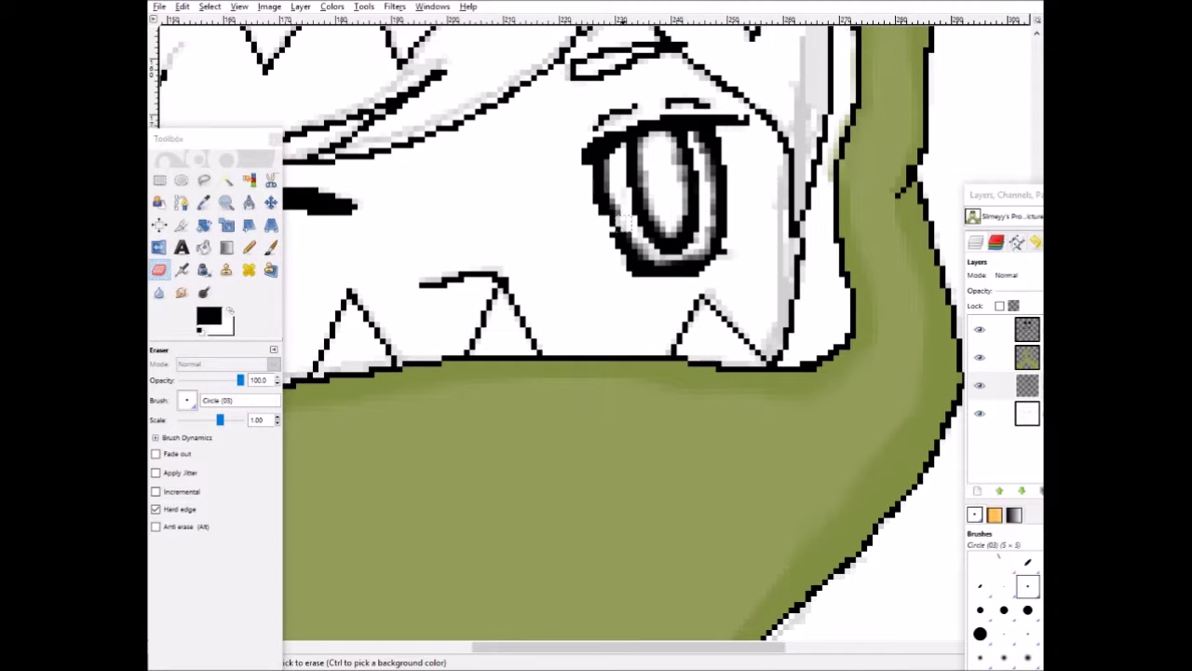
click(1005, 329)
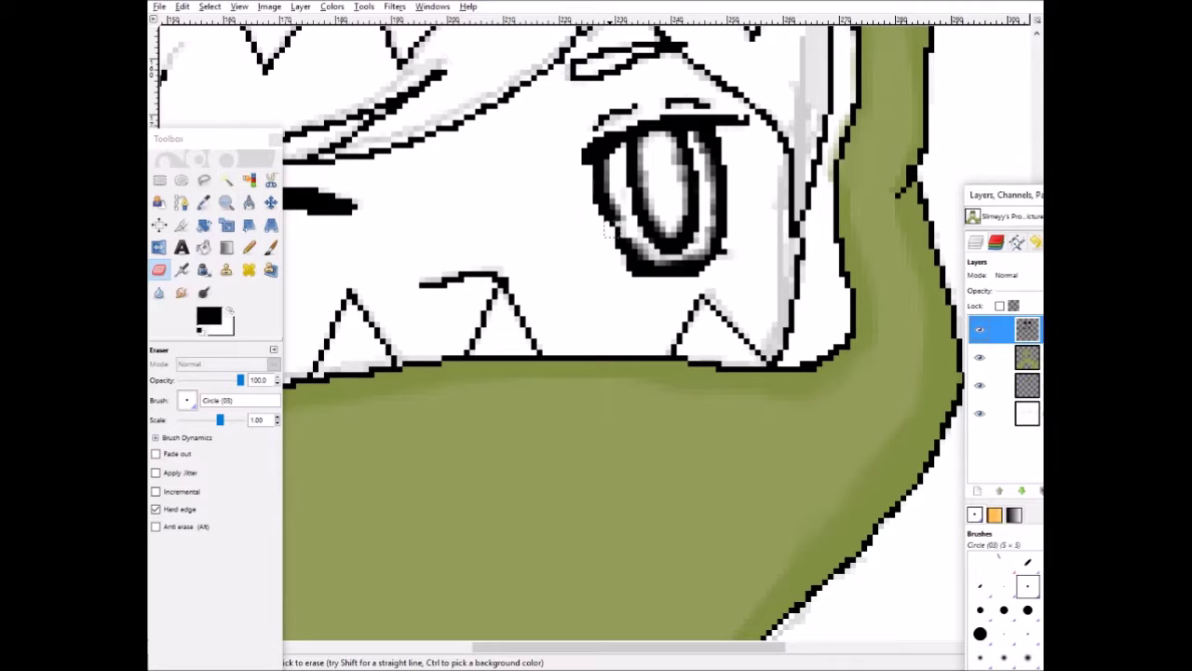
scroll(483, 321, up, 3)
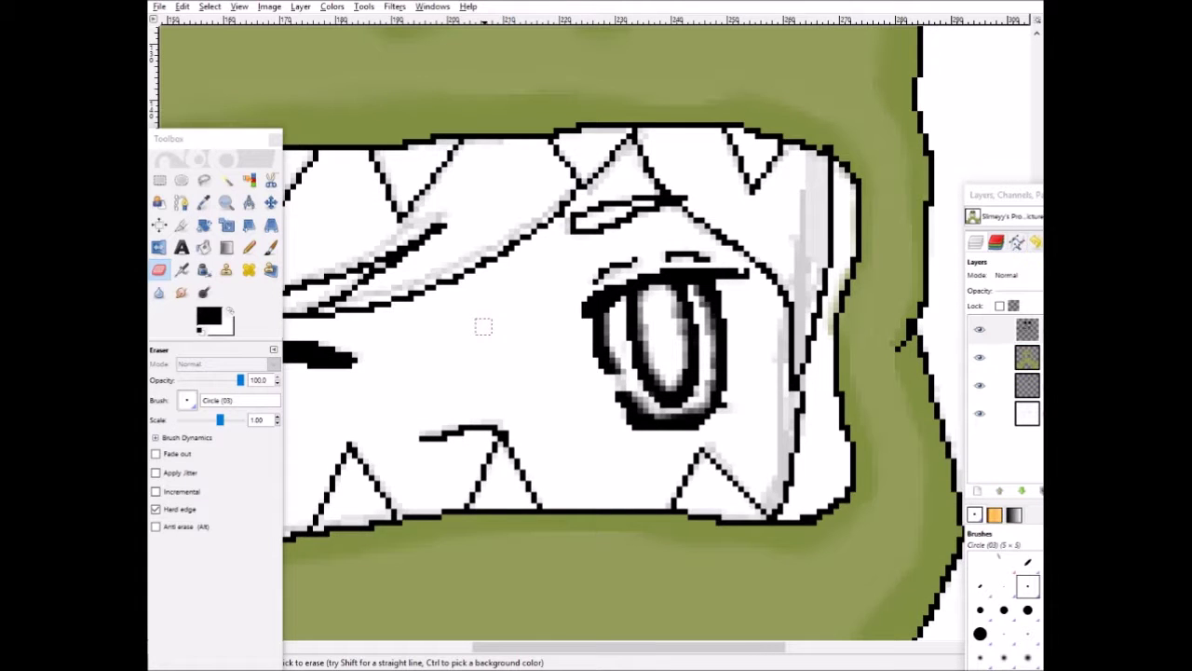
scroll(483, 326, down, 3)
scroll(555, 361, down, 1)
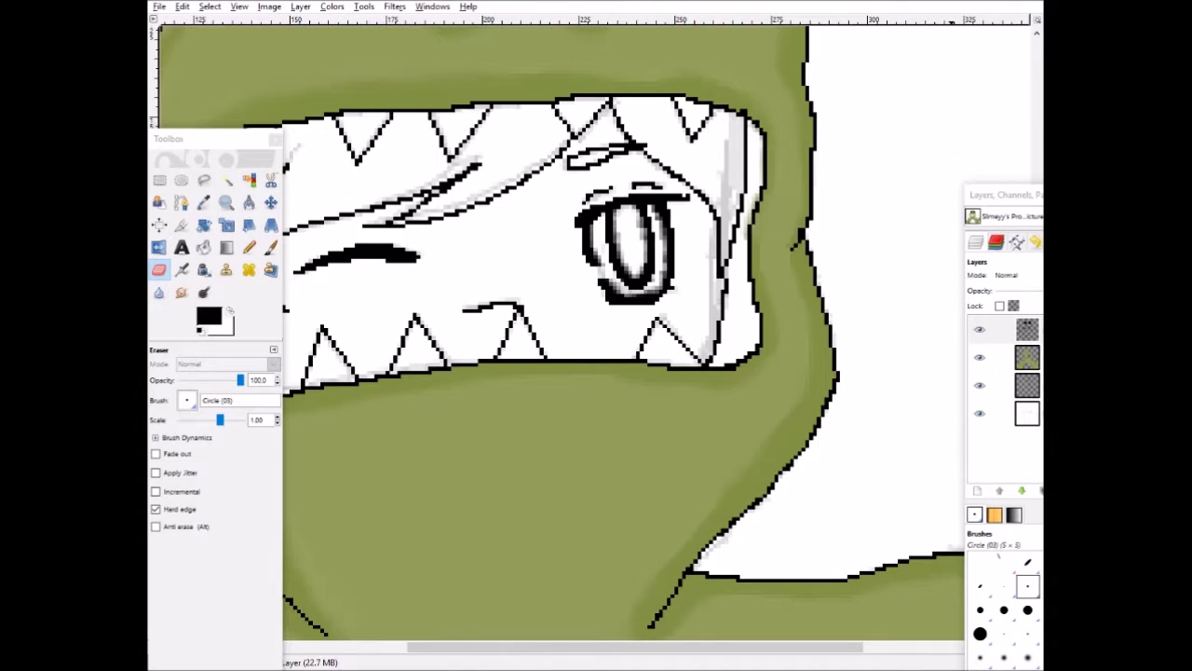
Step: Pick the darkest brown from the color reference image for the Pencil, with the layer beneath the green one active
click(1010, 386)
mouse_move(769, 647)
mouse_down()
mouse_move(640, 647)
mouse_move(682, 646)
mouse_up()
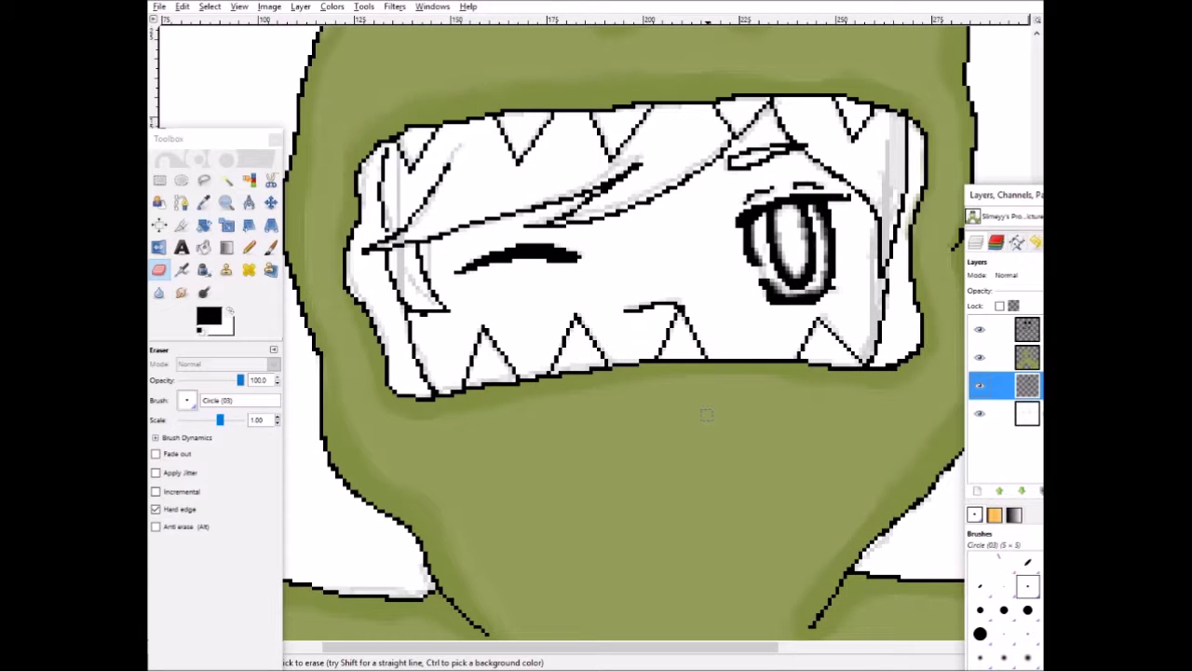
click(203, 202)
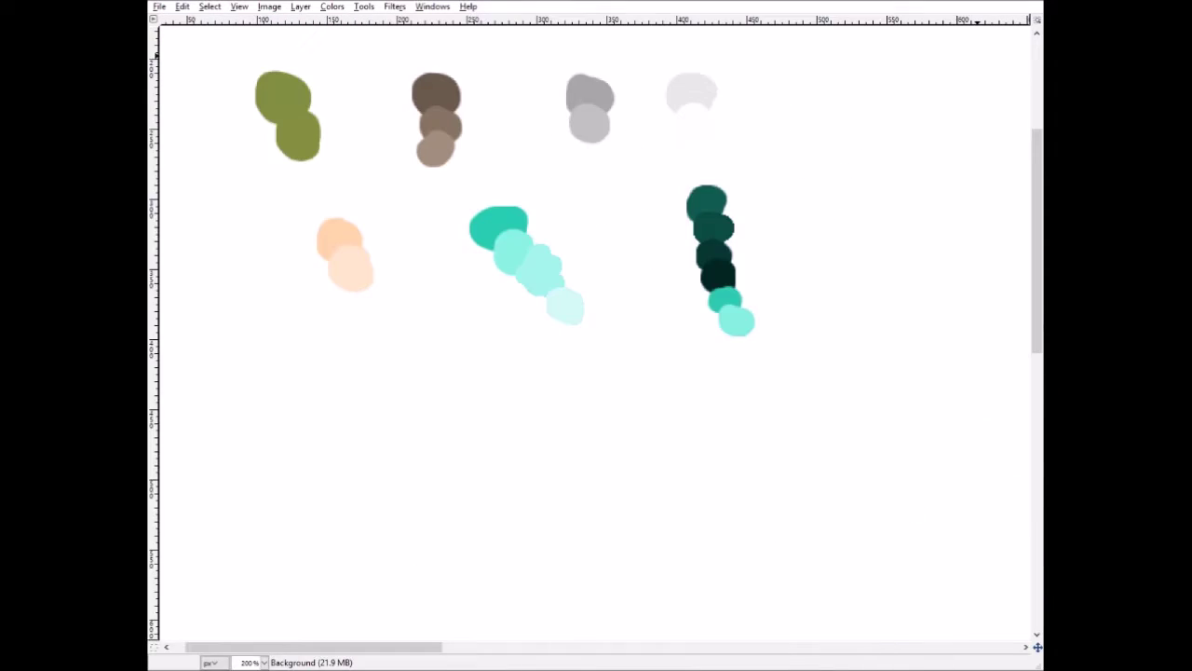
click(436, 121)
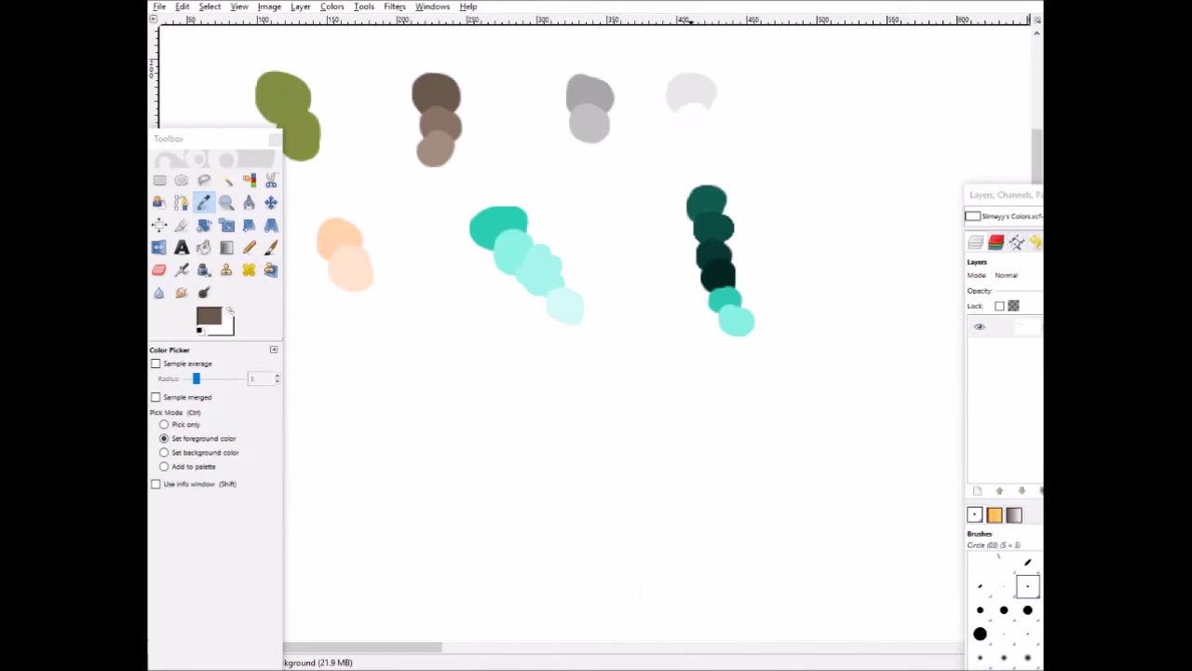
click(703, 592)
click(250, 247)
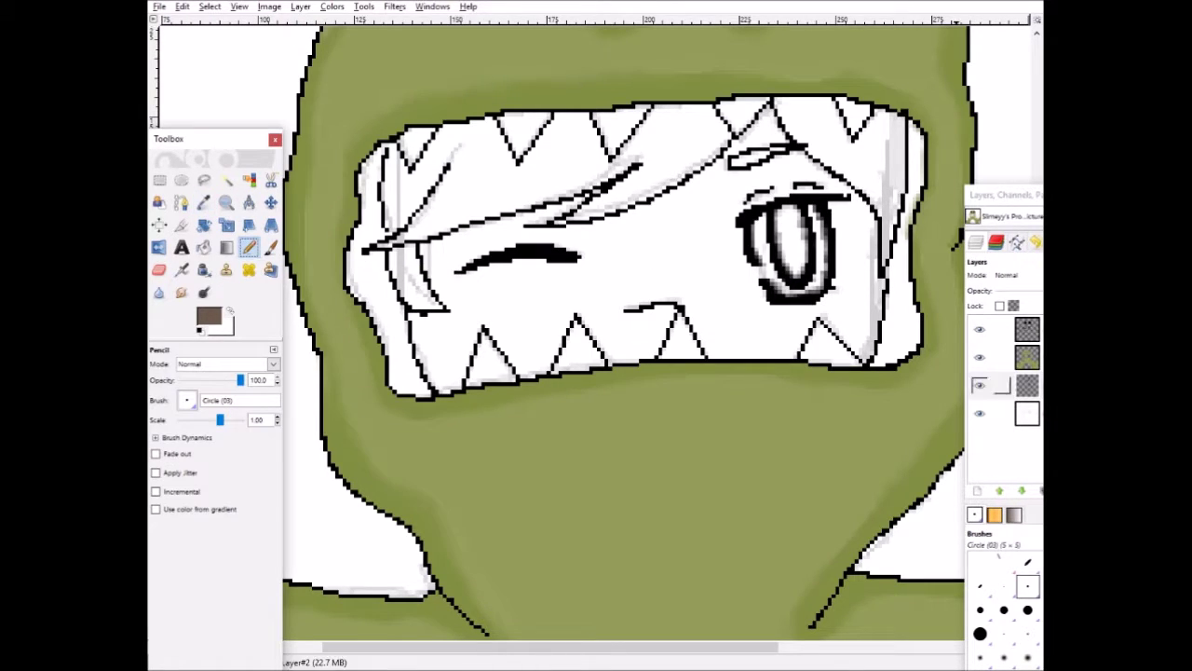
Step: Paint a dark brown rim inside the right bang, along its outlines and around the tooth
scroll(868, 298, up, 5)
mouse_move(691, 214)
mouse_down()
mouse_move(784, 215)
mouse_move(822, 288)
mouse_move(862, 296)
mouse_move(891, 245)
mouse_move(928, 249)
mouse_move(930, 385)
mouse_up()
scroll(929, 386, down, 2)
mouse_move(928, 235)
mouse_down()
mouse_move(908, 376)
mouse_move(892, 261)
mouse_move(812, 182)
mouse_move(762, 167)
mouse_move(691, 73)
mouse_move(759, 90)
mouse_up()
click(204, 248)
click(756, 101)
click(249, 248)
mouse_move(546, 76)
mouse_down()
mouse_move(575, 135)
mouse_move(527, 186)
mouse_up()
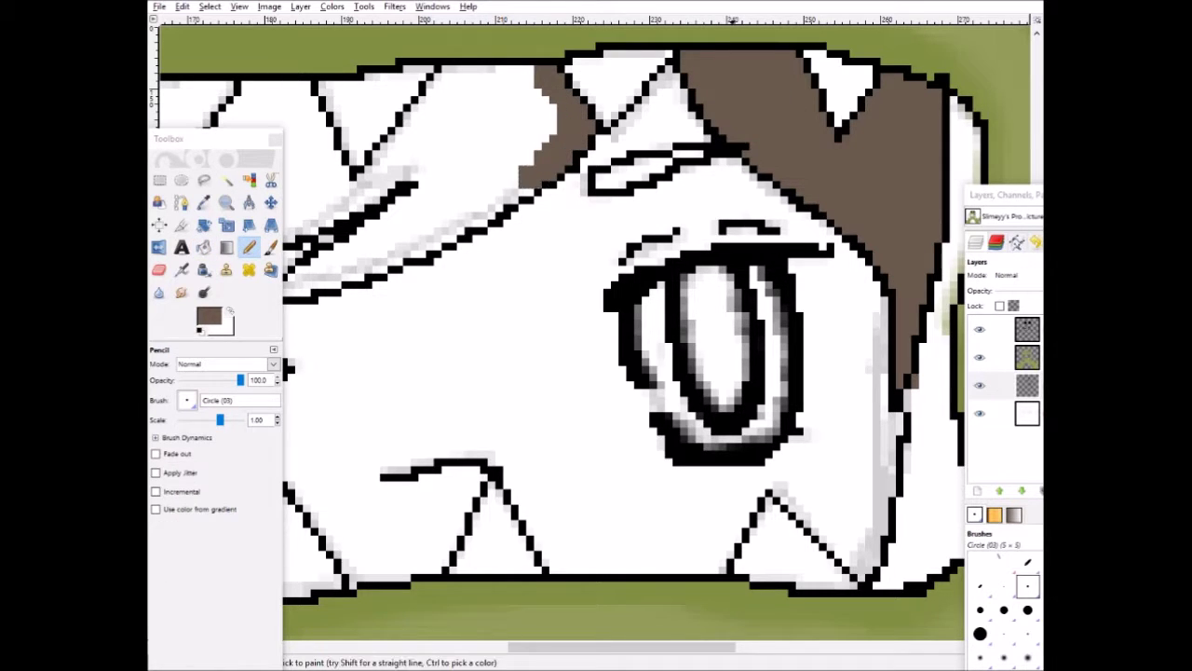
key(ctrl+z)
key(ctrl+z)
Step: Paint a dark brown rim along the central bang's lower edge, pointed tip, upper edge and neighboring tooth
mouse_move(596, 121)
mouse_down()
mouse_move(471, 223)
mouse_move(340, 294)
mouse_up()
scroll(340, 295, left, 3)
mouse_move(484, 277)
mouse_down()
mouse_move(374, 307)
mouse_move(570, 200)
mouse_move(565, 188)
mouse_move(428, 239)
mouse_up()
drag(579, 647, 516, 647)
drag(846, 65, 756, 186)
drag(701, 88, 745, 191)
mouse_move(862, 79)
mouse_down()
mouse_move(947, 77)
mouse_move(983, 126)
mouse_up()
Step: Paint a dark brown rim along the left bang's upper and lower edges and its inner strand lines
mouse_move(691, 89)
mouse_down()
mouse_move(661, 90)
mouse_move(578, 192)
mouse_move(492, 101)
mouse_move(421, 119)
mouse_move(431, 116)
mouse_move(363, 207)
mouse_move(312, 149)
mouse_up()
drag(684, 221, 302, 351)
mouse_move(303, 352)
mouse_down()
mouse_move(378, 293)
mouse_move(434, 189)
mouse_move(331, 311)
mouse_up()
drag(314, 177, 313, 314)
key(ctrl+z)
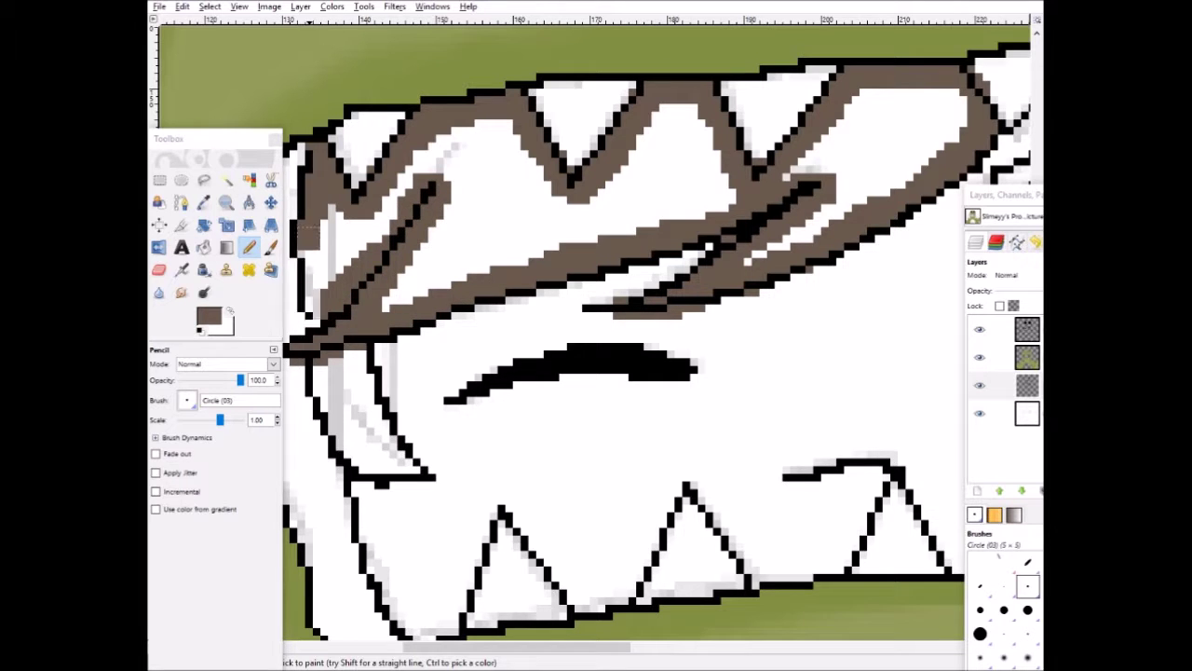
drag(316, 241, 314, 311)
Step: Paint a dark brown rim inside the small lock beside the closed eye and the outer left hair strand
scroll(317, 280, down, 2)
mouse_move(317, 207)
mouse_down()
mouse_move(354, 300)
mouse_move(362, 201)
mouse_up()
scroll(363, 201, down, 5)
scroll(301, 177, up, 5)
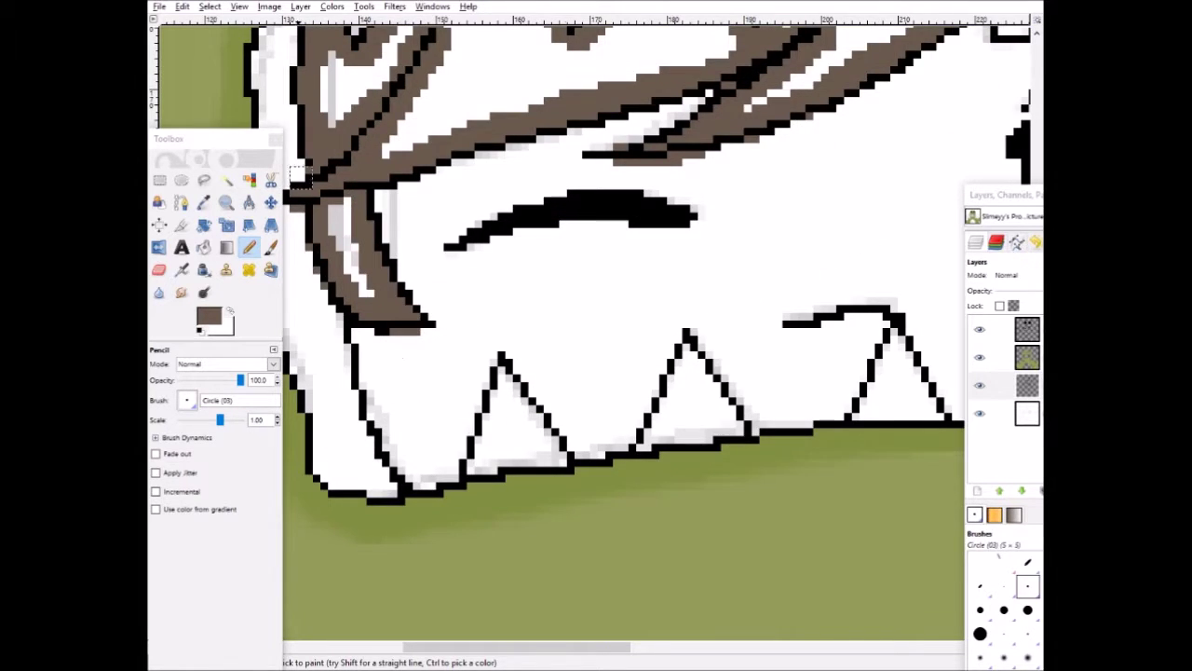
drag(472, 647, 434, 646)
drag(528, 488, 449, 254)
scroll(448, 271, up, 2)
mouse_move(437, 396)
mouse_down()
mouse_move(414, 216)
mouse_move(442, 152)
mouse_move(384, 399)
mouse_move(414, 457)
mouse_up()
scroll(413, 457, down, 2)
drag(419, 319, 498, 487)
scroll(500, 485, up, 4)
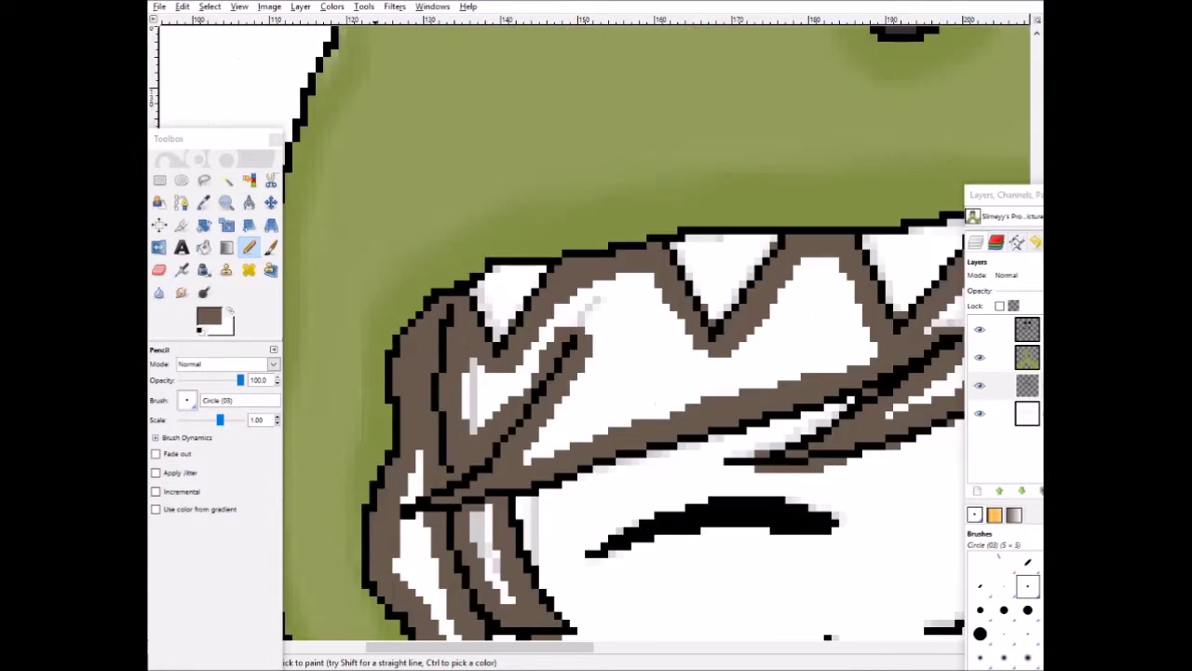
Step: Paint a dark brown rim inside the outer right hair strand and erase the stray green at its edge
drag(521, 647, 732, 647)
scroll(694, 98, down, 3)
mouse_move(694, 97)
mouse_down()
mouse_move(687, 247)
mouse_move(624, 579)
mouse_move(685, 549)
mouse_move(710, 112)
mouse_move(714, 194)
mouse_move(690, 277)
mouse_up()
click(1027, 358)
click(160, 270)
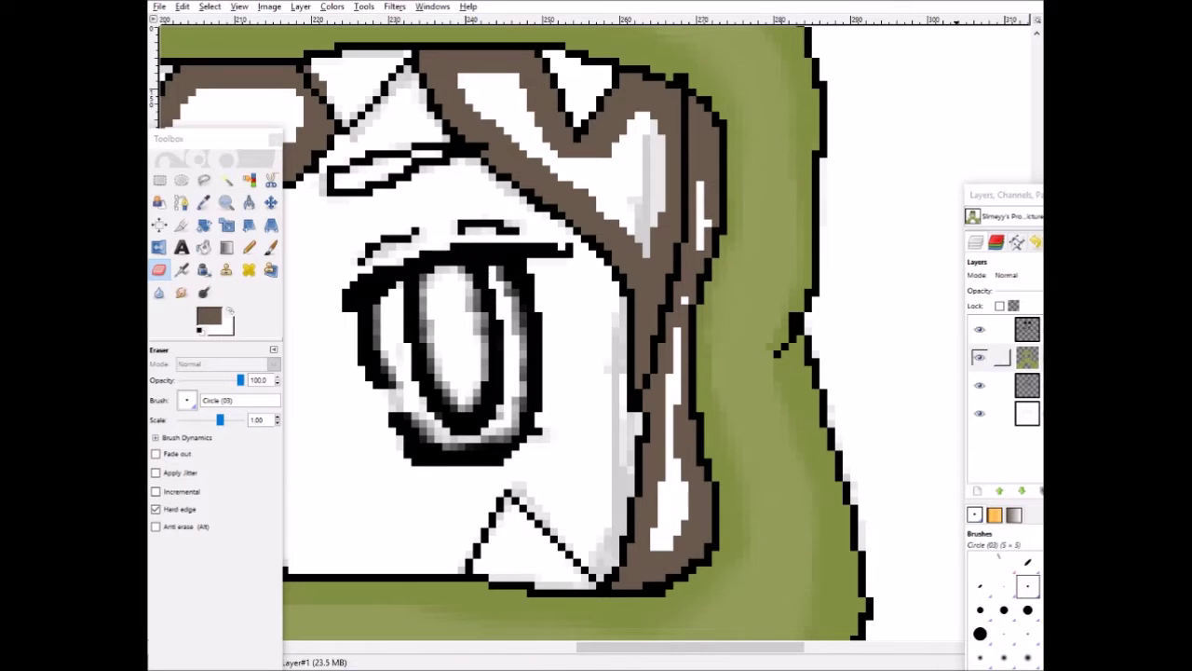
click(1027, 384)
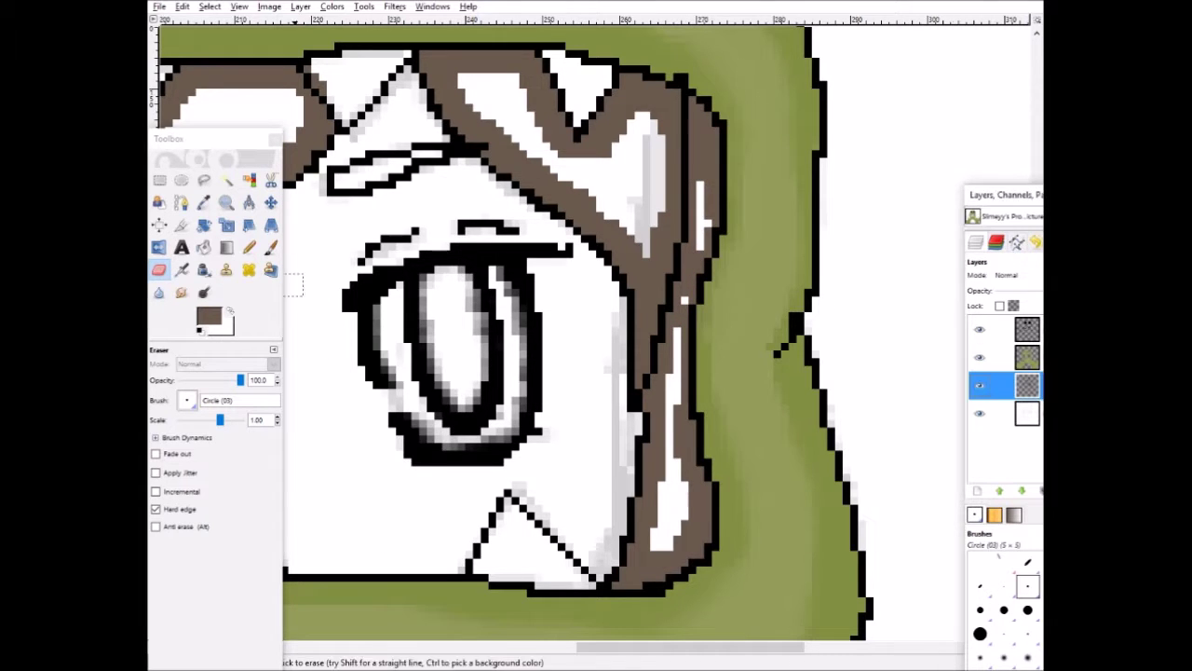
click(248, 247)
Step: Pick the medium brown from the color reference image as the foreground color
scroll(576, 629, up, 3)
mouse_move(585, 647)
mouse_down()
mouse_move(437, 647)
mouse_move(565, 647)
mouse_up()
click(204, 181)
click(204, 202)
click(526, 591)
click(441, 126)
click(532, 594)
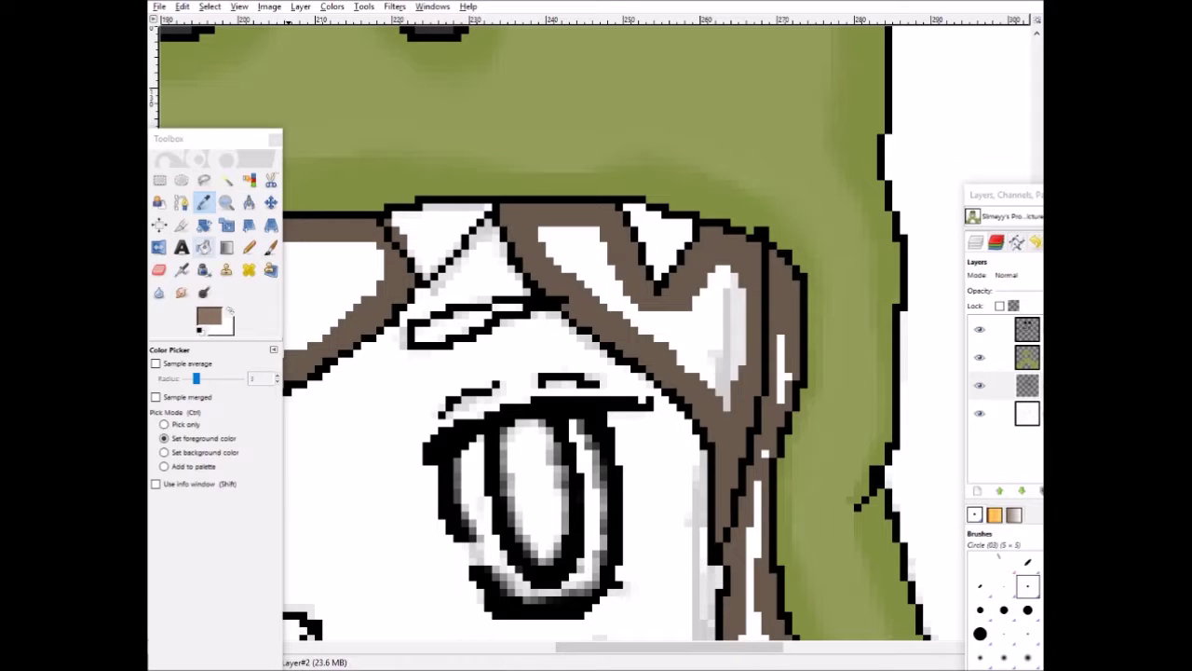
Step: Bucket-fill the white insides of the right, central and left bangs with the medium brown
click(204, 247)
click(605, 270)
drag(700, 647, 616, 647)
click(634, 284)
click(498, 407)
click(487, 415)
click(526, 331)
click(415, 322)
Step: Bucket-fill the white insides of the left locks and the outer right hair strand with the medium brown
drag(534, 647, 619, 647)
scroll(571, 401, down, 3)
click(571, 391)
click(492, 321)
click(540, 506)
scroll(540, 506, down, 7)
scroll(540, 506, up, 10)
click(620, 368)
scroll(615, 368, down, 2)
click(604, 301)
click(590, 494)
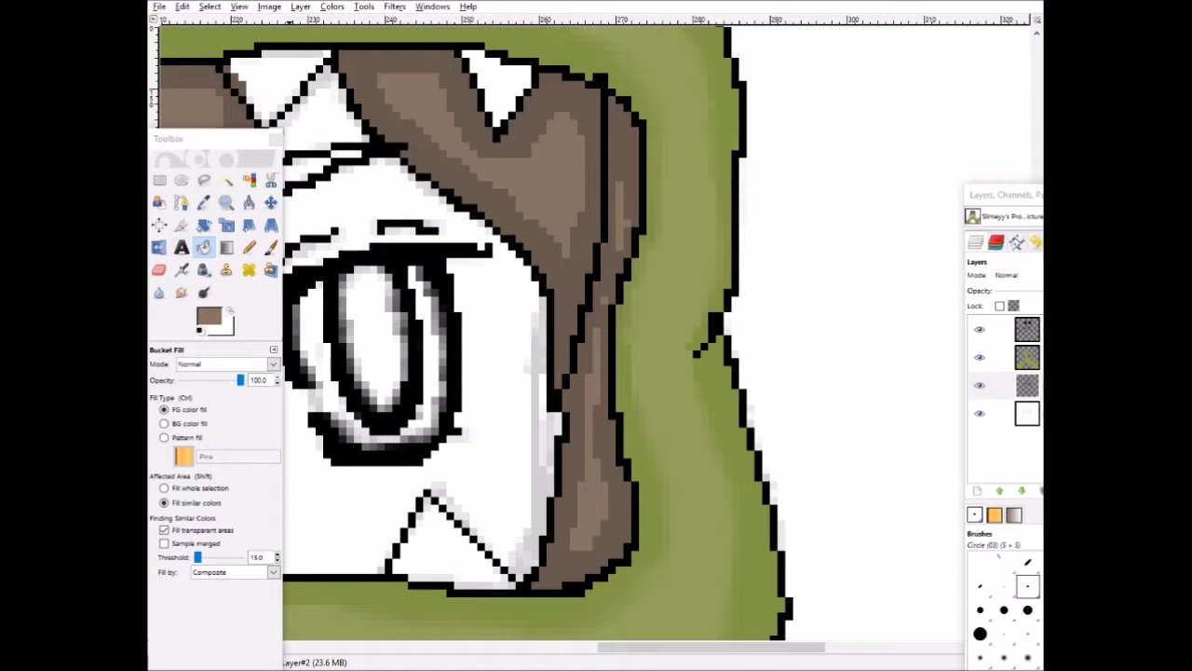
Step: Smudge the medium brown into the dark rim on the right bang and outer right strand
click(182, 292)
drag(589, 466, 596, 330)
scroll(596, 354, up, 5)
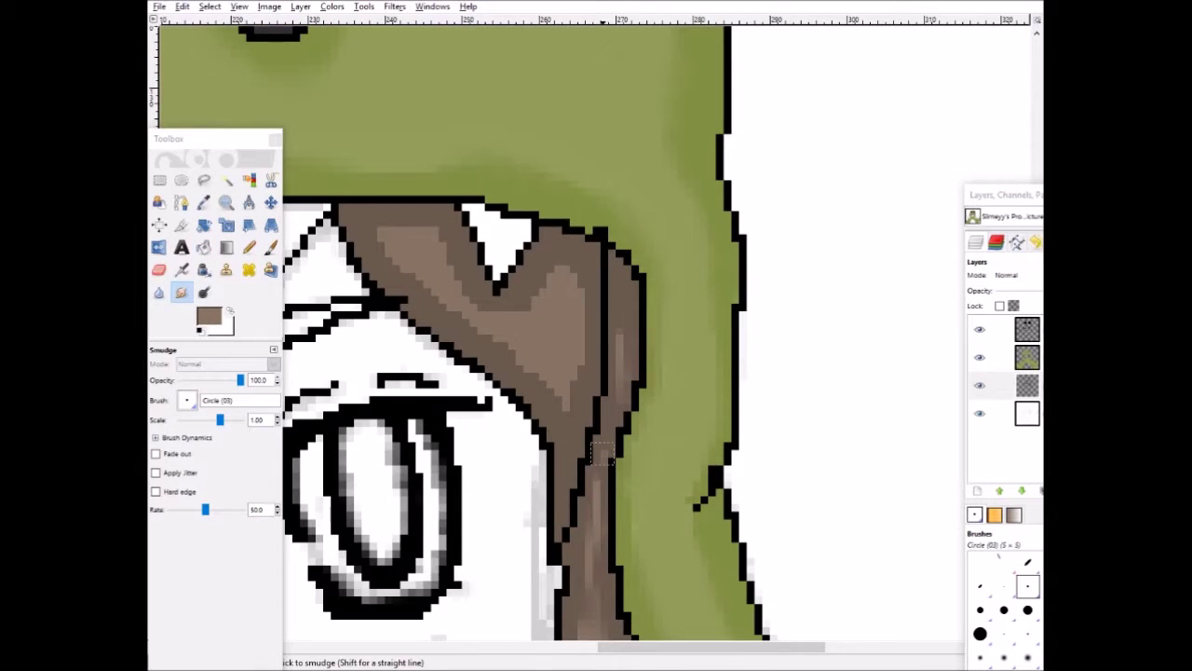
scroll(602, 455, left, 5)
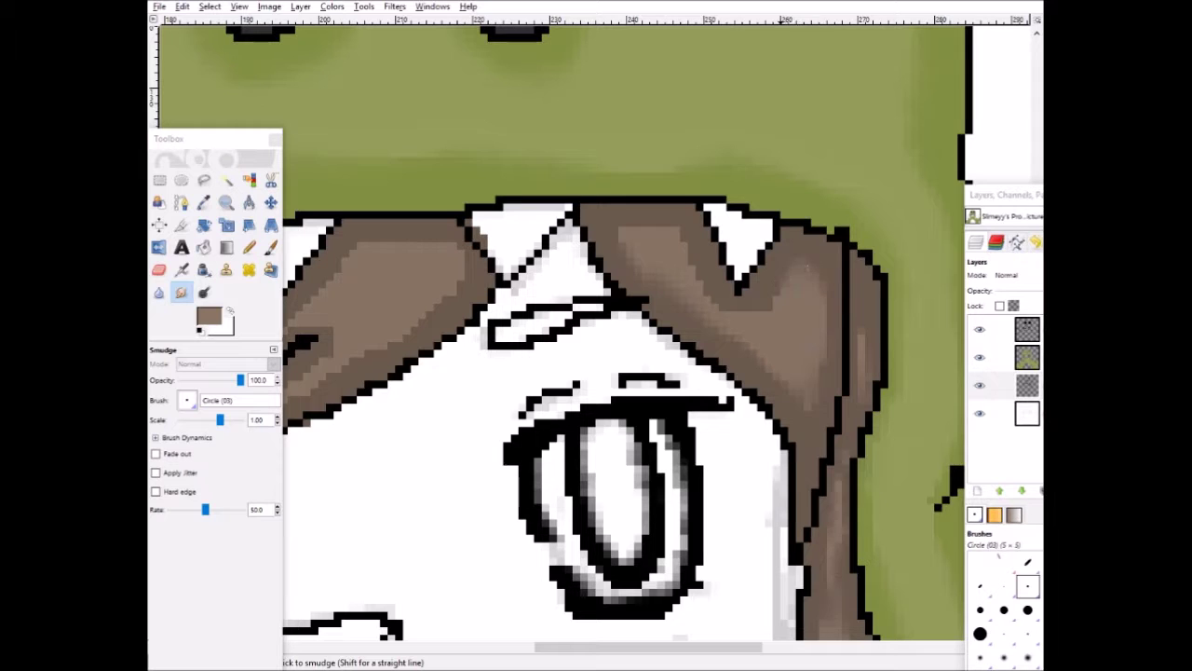
Step: Smudge the medium brown into the dark rim across the central bang, left bang and left locks
scroll(624, 372, left, 6)
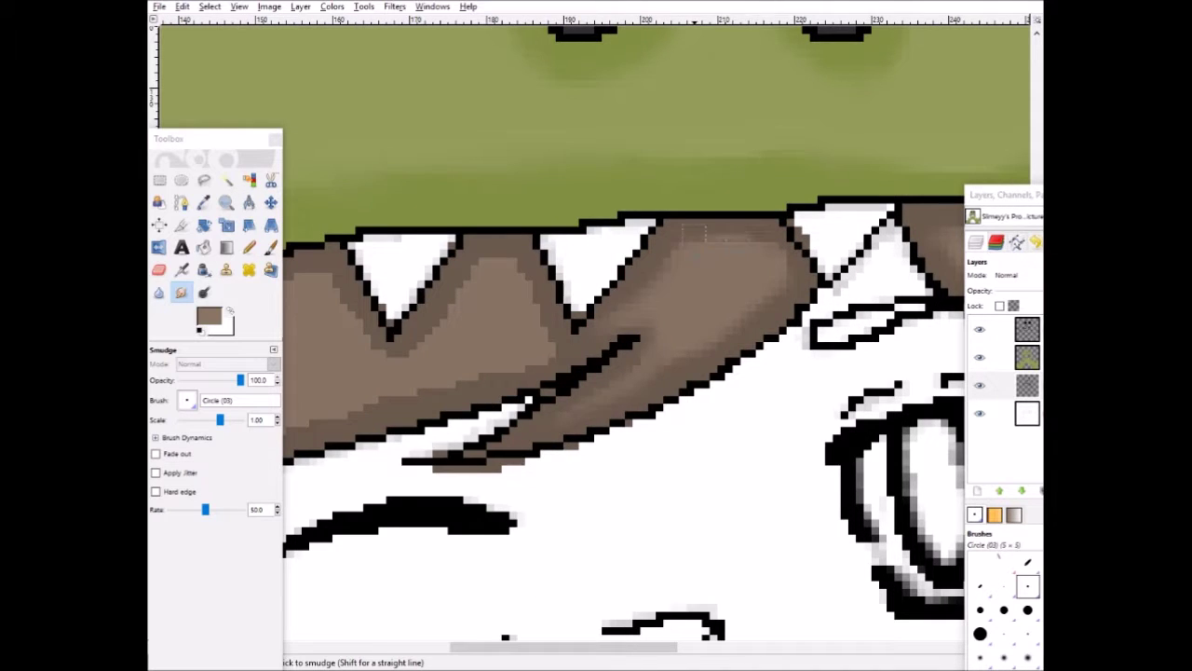
scroll(624, 419, left, 3)
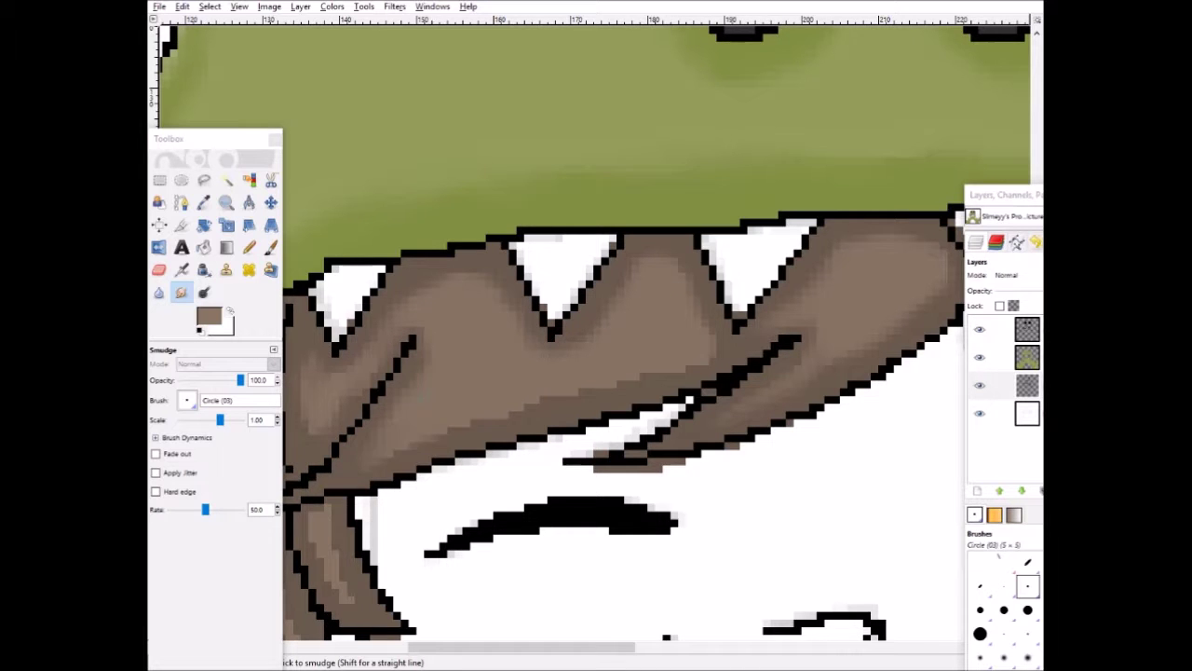
scroll(708, 352, left, 4)
scroll(708, 352, down, 3)
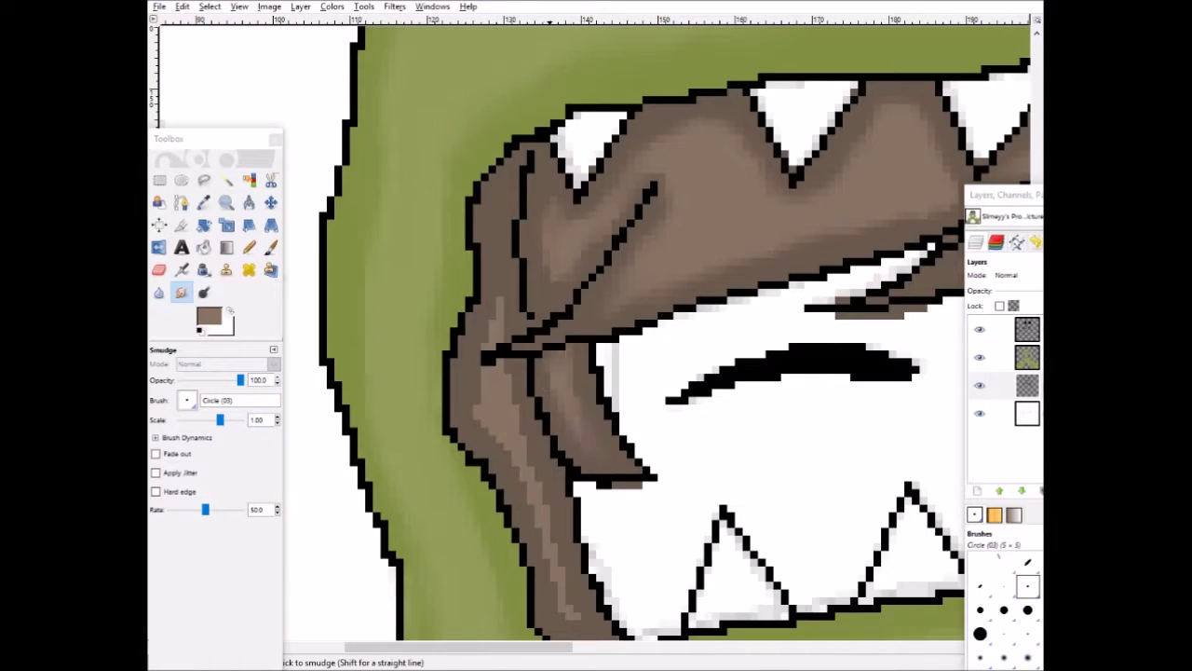
mouse_move(498, 311)
mouse_down()
mouse_move(543, 527)
mouse_move(506, 382)
mouse_up()
Step: Erase the stray brown pixels below the central bang's tip and inside the upper teeth
mouse_move(435, 647)
mouse_down()
mouse_move(605, 647)
mouse_move(561, 647)
mouse_up()
scroll(449, 505, down, 1)
click(159, 270)
scroll(456, 322, up, 1)
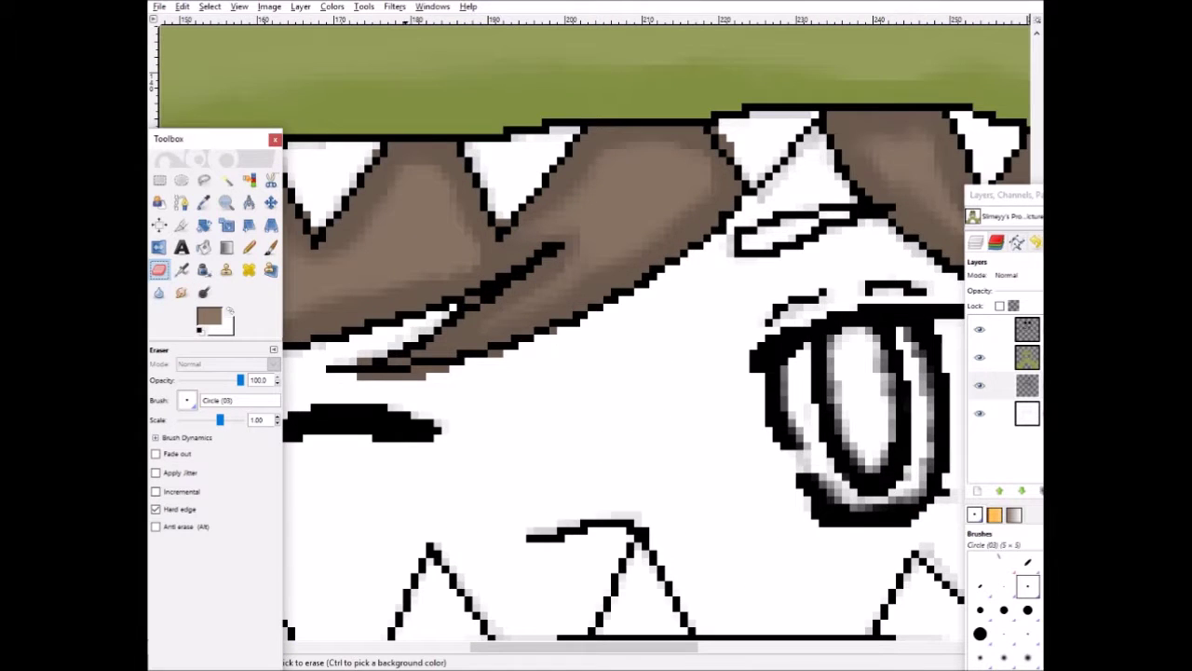
drag(361, 383, 427, 383)
click(459, 302)
click(1004, 585)
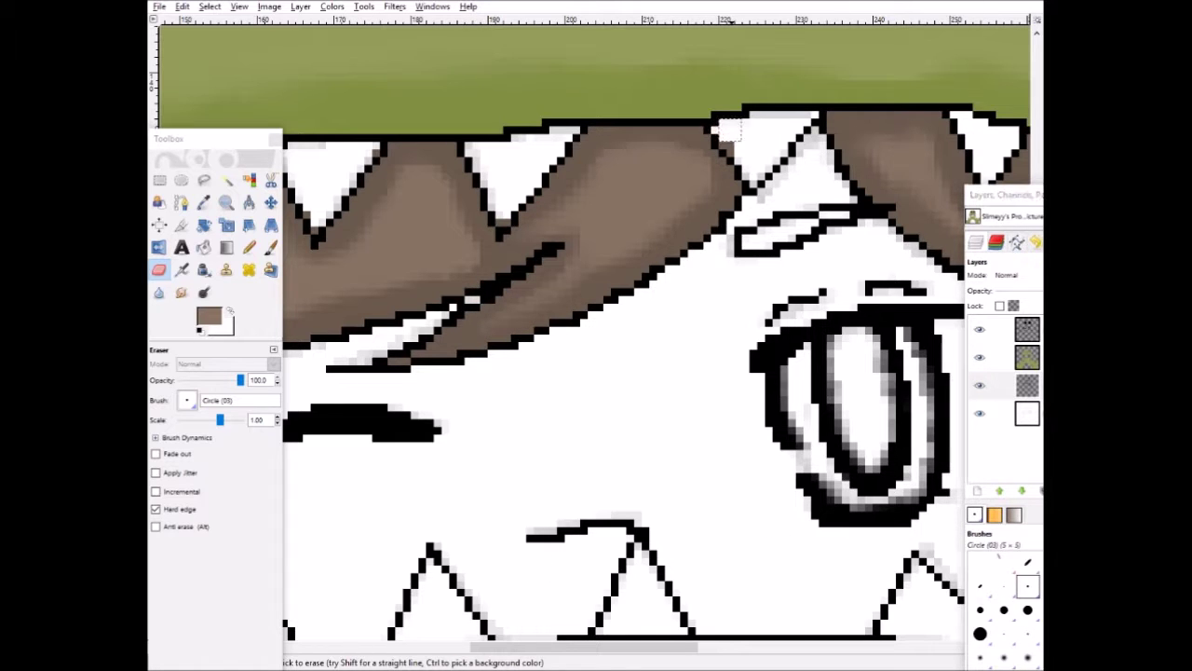
scroll(575, 607, left, 5)
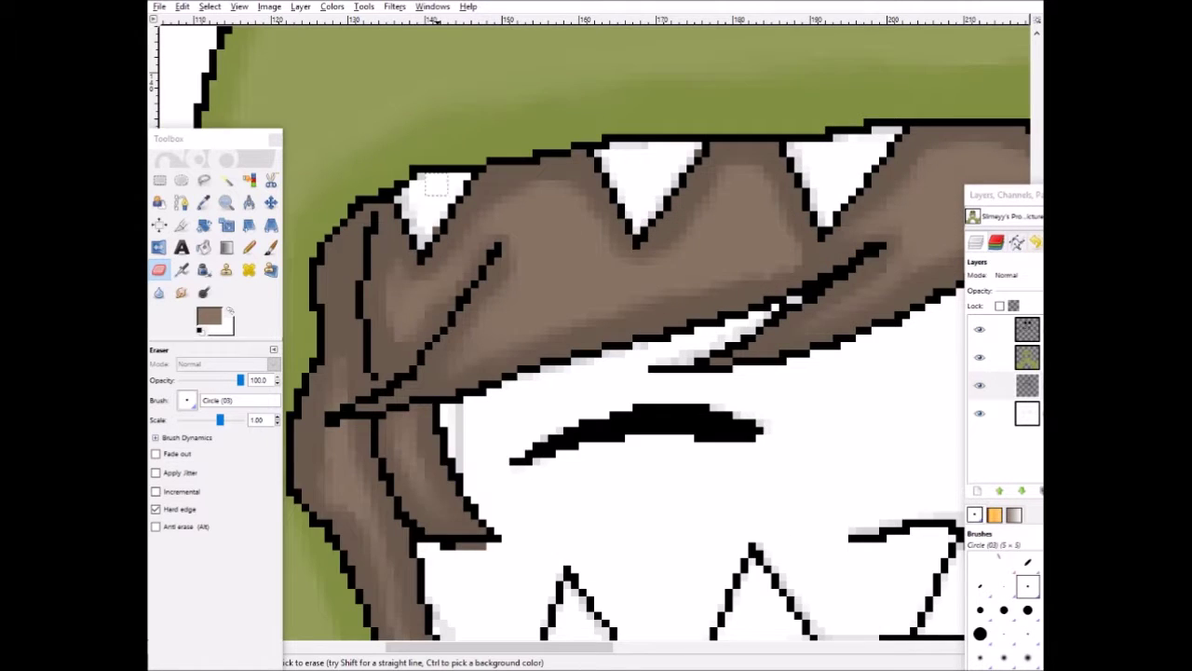
scroll(624, 335, down, 3)
scroll(482, 269, down, 1)
scroll(465, 372, up, 2)
Step: Pick the darker gray and pencil a rim inside the lower right outer edge of the belly
drag(440, 646, 608, 646)
scroll(594, 438, up, 6)
scroll(596, 400, down, 6)
scroll(569, 646, left, 2)
scroll(569, 646, right, 1)
scroll(558, 450, up, 2)
key(o)
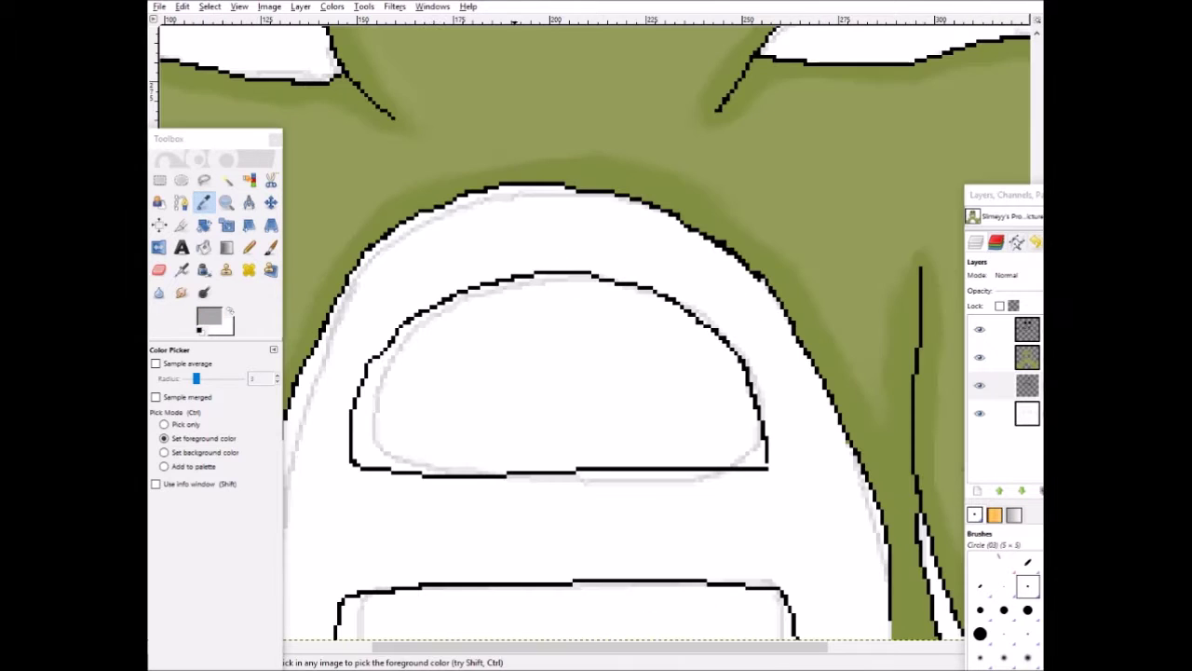
key(n)
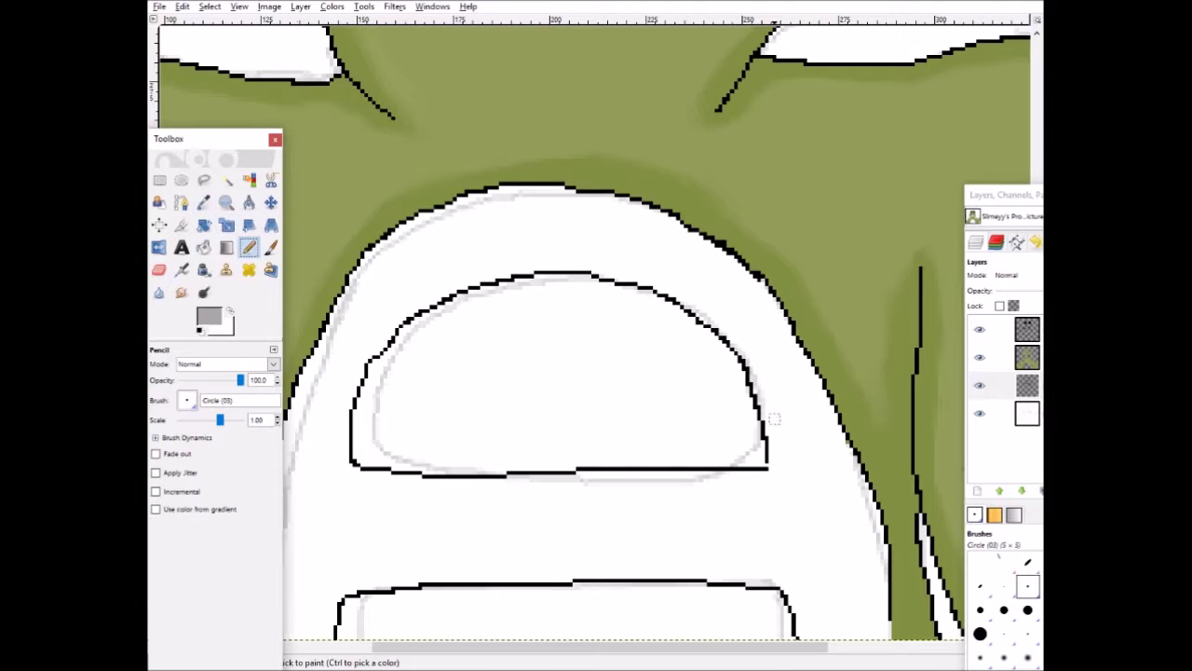
scroll(870, 572, up, 2)
mouse_move(917, 627)
mouse_down()
mouse_move(910, 432)
mouse_move(879, 339)
mouse_up()
scroll(879, 339, up, 1)
drag(879, 486, 805, 345)
Step: Erase stray pixels on the green color layer and continue the gray rim up the belly's right curve
click(1006, 358)
click(159, 269)
click(845, 398)
click(248, 247)
scroll(829, 372, up, 1)
scroll(844, 373, down, 1)
key(ctrl+z)
click(1006, 385)
mouse_move(835, 396)
mouse_down()
mouse_move(823, 351)
mouse_move(740, 219)
mouse_up()
click(1006, 361)
scroll(741, 219, up, 3)
drag(759, 368, 656, 219)
scroll(656, 219, up, 3)
drag(714, 647, 671, 646)
Step: Pencil the gray rim across the belly's top arch and down its left outer edge
mouse_move(824, 380)
mouse_down()
mouse_move(740, 310)
mouse_move(617, 272)
mouse_move(570, 232)
mouse_move(447, 217)
mouse_up()
scroll(593, 580, left, 6)
mouse_move(763, 203)
mouse_down()
mouse_move(652, 207)
mouse_move(493, 249)
mouse_move(372, 321)
mouse_up()
drag(544, 646, 481, 646)
scroll(559, 373, down, 1)
drag(616, 177, 551, 358)
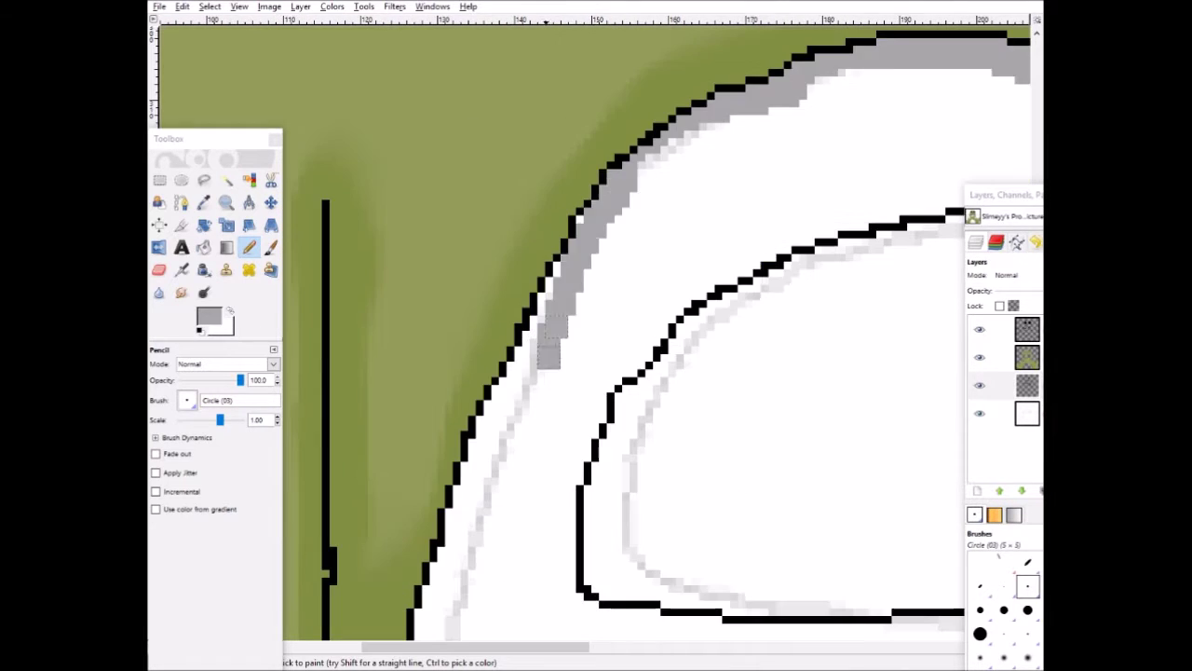
scroll(587, 279, down, 1)
drag(549, 200, 508, 279)
scroll(508, 279, down, 1)
mouse_move(498, 89)
mouse_down()
mouse_move(424, 328)
mouse_move(439, 322)
mouse_move(380, 554)
mouse_move(411, 644)
mouse_move(512, 627)
mouse_up()
key(ctrl+z)
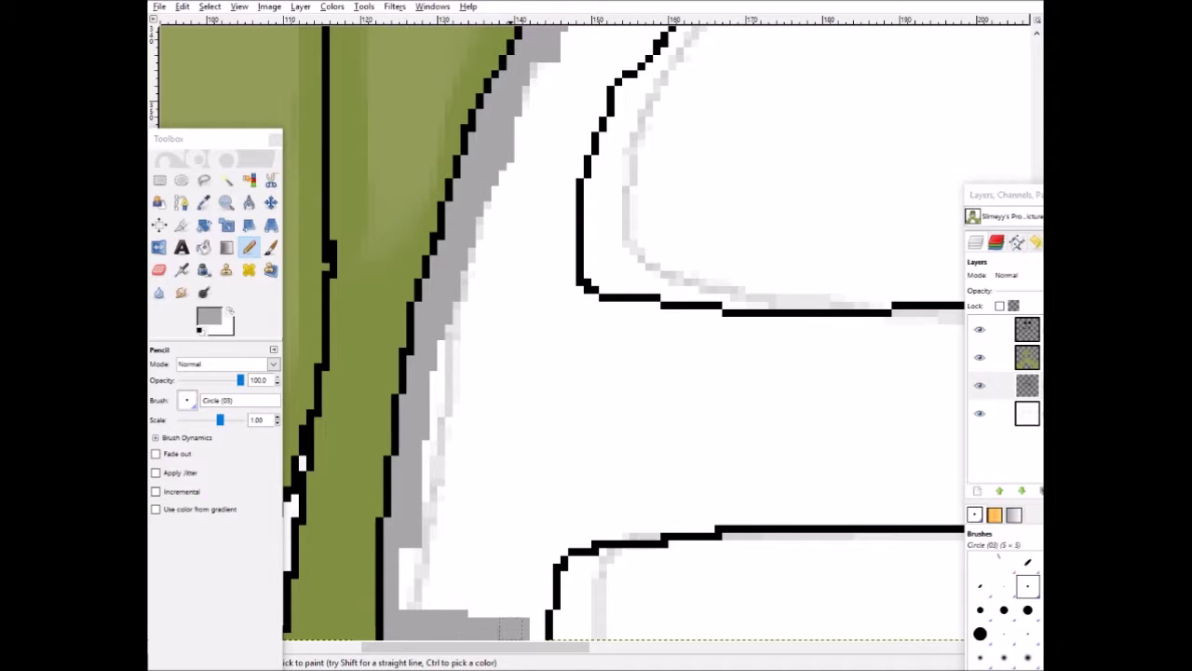
Step: Pencil a gray rim along the upper edge of the lower belly panel
drag(600, 518, 694, 518)
drag(475, 646, 582, 647)
drag(293, 514, 911, 506)
drag(596, 647, 681, 646)
mouse_move(589, 507)
mouse_down()
mouse_move(656, 513)
mouse_move(617, 512)
mouse_move(749, 557)
mouse_move(733, 544)
mouse_move(756, 591)
mouse_move(896, 626)
mouse_up()
Step: Pencil a gray rim around the right side and top of the half-round belly panel
scroll(652, 522, up, 1)
drag(695, 440, 649, 240)
scroll(666, 279, up, 2)
drag(667, 647, 624, 646)
scroll(651, 373, down, 1)
scroll(652, 647, right, 1)
mouse_move(810, 373)
mouse_down()
mouse_move(646, 256)
mouse_move(764, 327)
mouse_up()
key(ctrl+z)
scroll(707, 419, up, 1)
scroll(642, 646, left, 3)
mouse_move(843, 381)
mouse_down()
mouse_move(797, 358)
mouse_move(596, 341)
mouse_move(403, 421)
mouse_up()
key(ctrl+z)
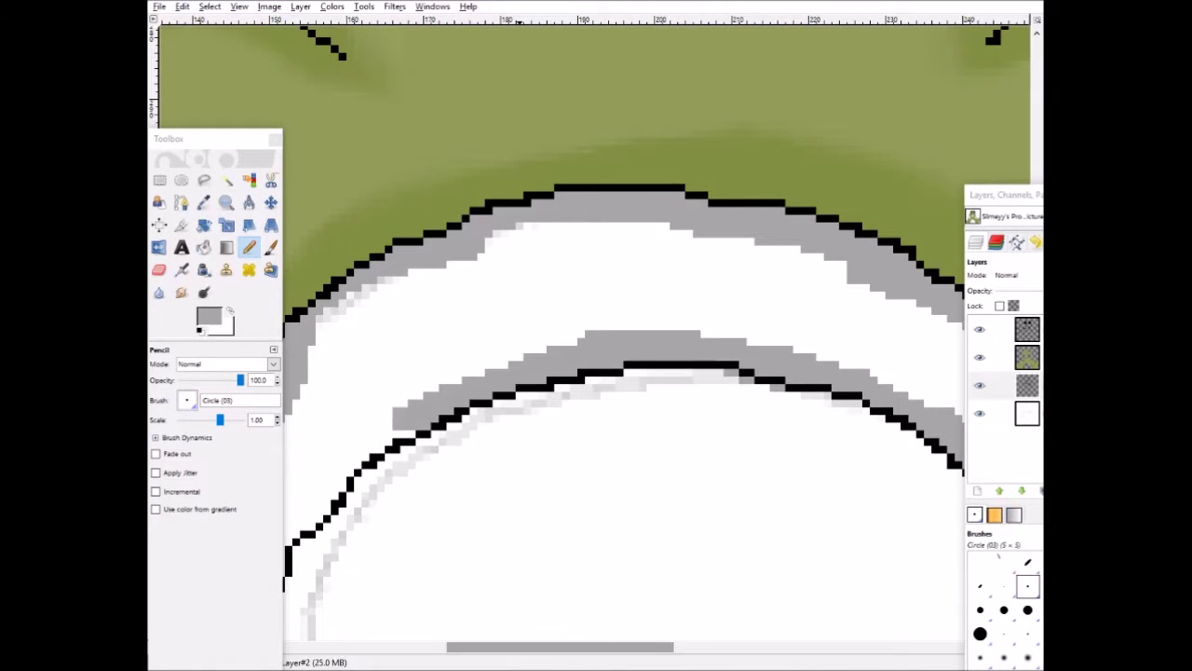
Step: Pencil the gray rim down the left side and along the underside of the half-round panel
scroll(484, 647, left, 3)
drag(607, 295, 558, 358)
scroll(522, 373, down, 2)
drag(462, 226, 399, 319)
mouse_move(652, 116)
mouse_down()
mouse_move(517, 256)
mouse_move(475, 452)
mouse_up()
scroll(475, 452, down, 5)
mouse_move(457, 265)
mouse_down()
mouse_move(560, 319)
mouse_move(828, 333)
mouse_up()
scroll(426, 328, right, 5)
drag(426, 328, 947, 315)
key(ctrl+z)
scroll(886, 343, right, 1)
mouse_move(863, 315)
mouse_down()
mouse_move(440, 321)
mouse_move(864, 320)
mouse_up()
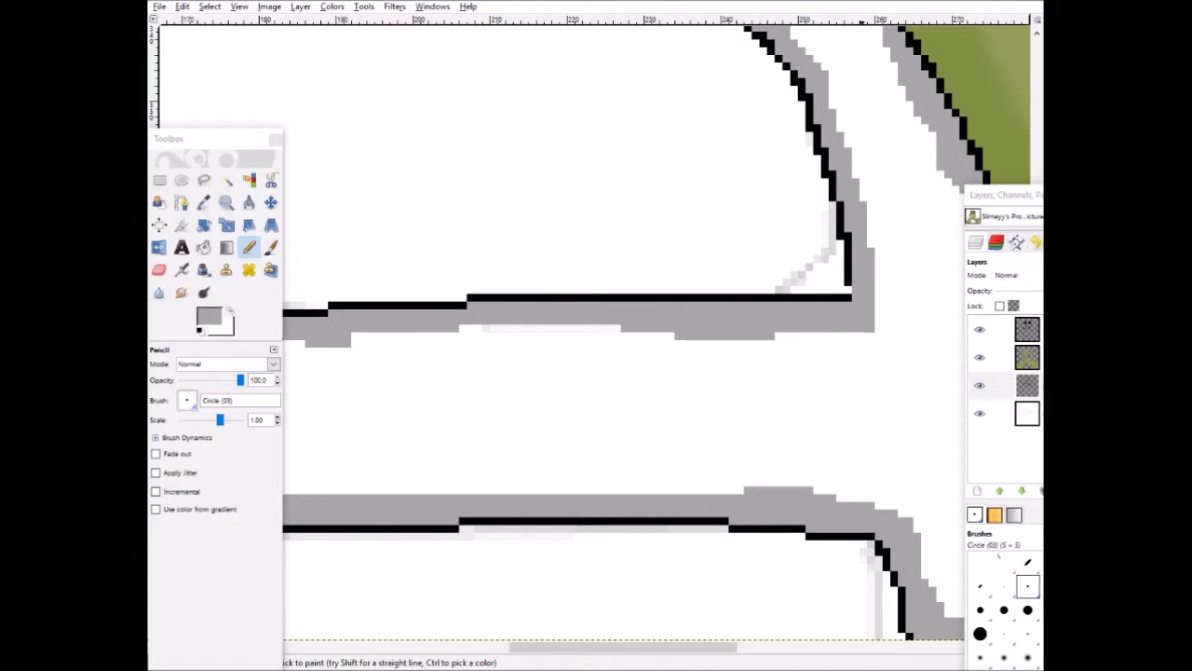
Step: Sample the lighter gray from the color palette image and bucket-fill the white belly area between the gray rims
scroll(863, 320, down, 2)
click(204, 202)
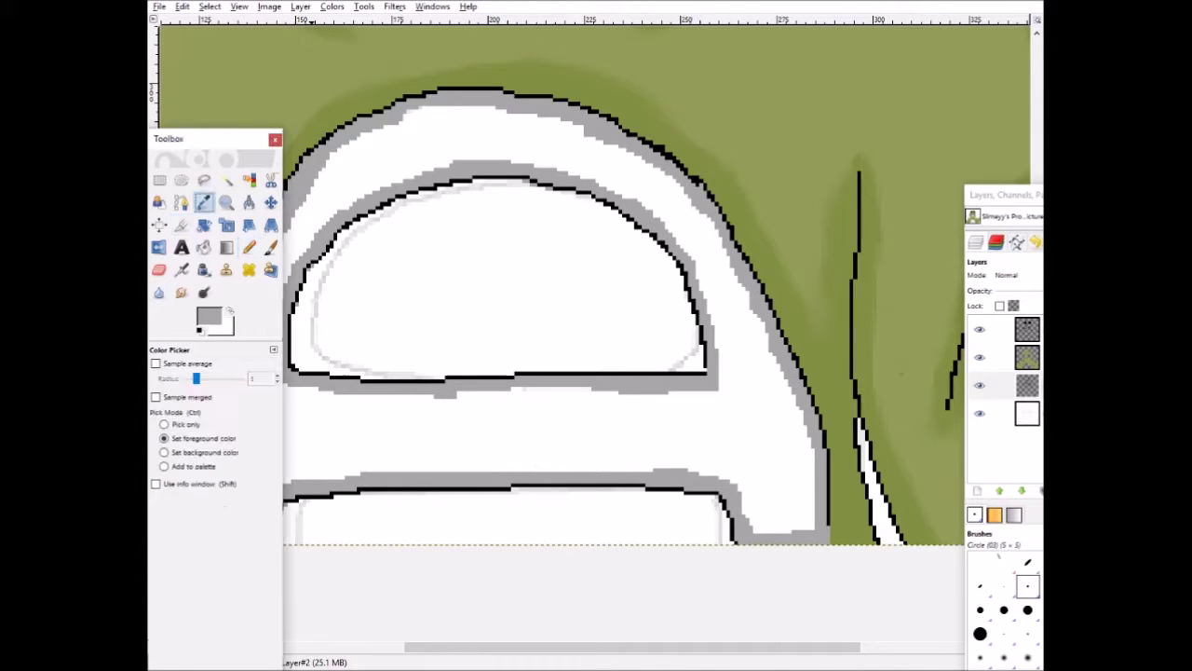
click(569, 606)
click(680, 610)
click(204, 248)
click(344, 428)
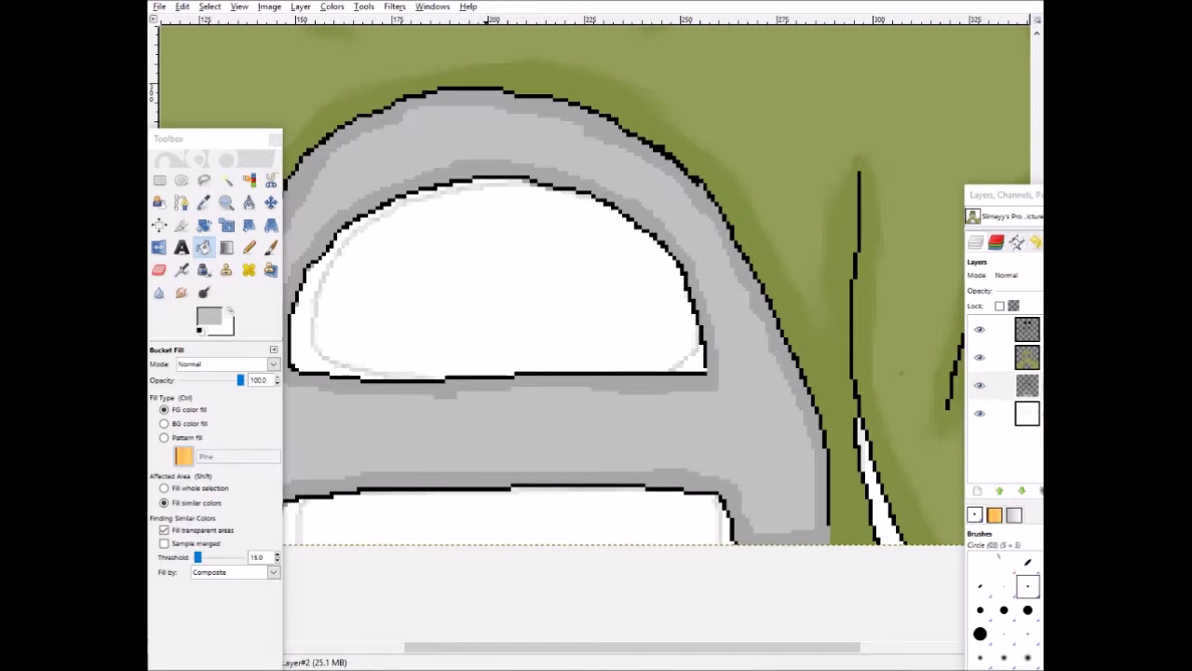
Step: Smudge the light gray into the darker rim at the belly's lower left and along its left outer edge
drag(712, 647, 627, 647)
key(s)
scroll(424, 498, up, 2)
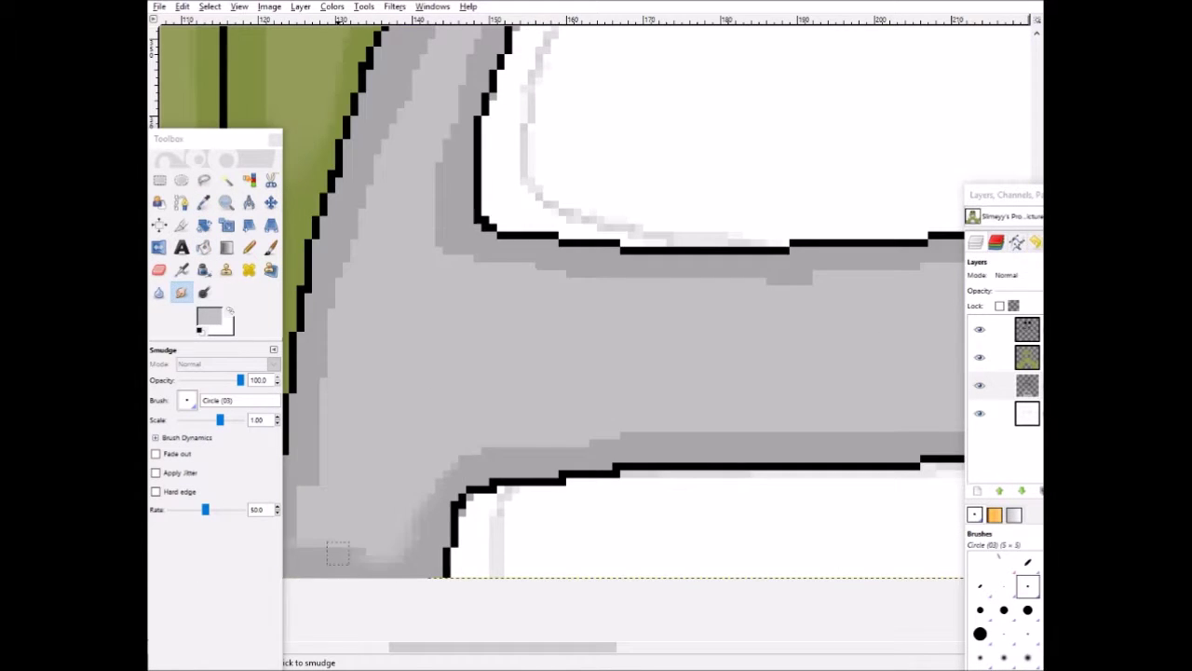
scroll(350, 228, up, 2)
drag(359, 527, 454, 300)
scroll(521, 261, up, 1)
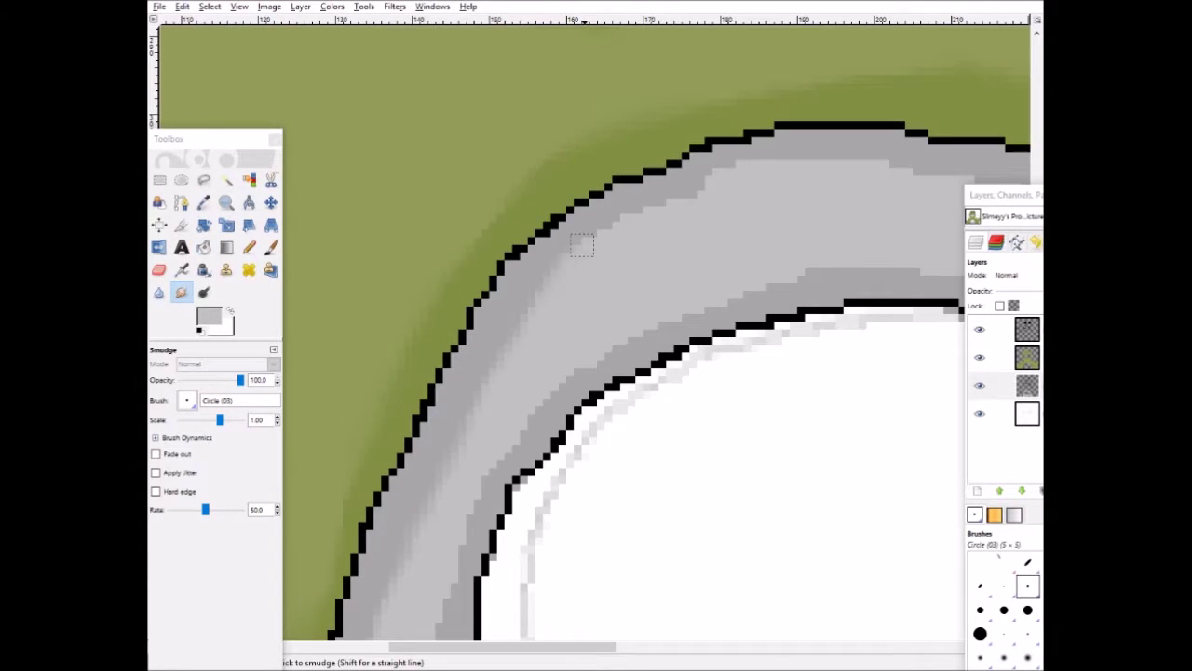
Step: Smudge the gray rim across the belly's top arch and down the right outer edge to the bottom corner
scroll(582, 244, right, 4)
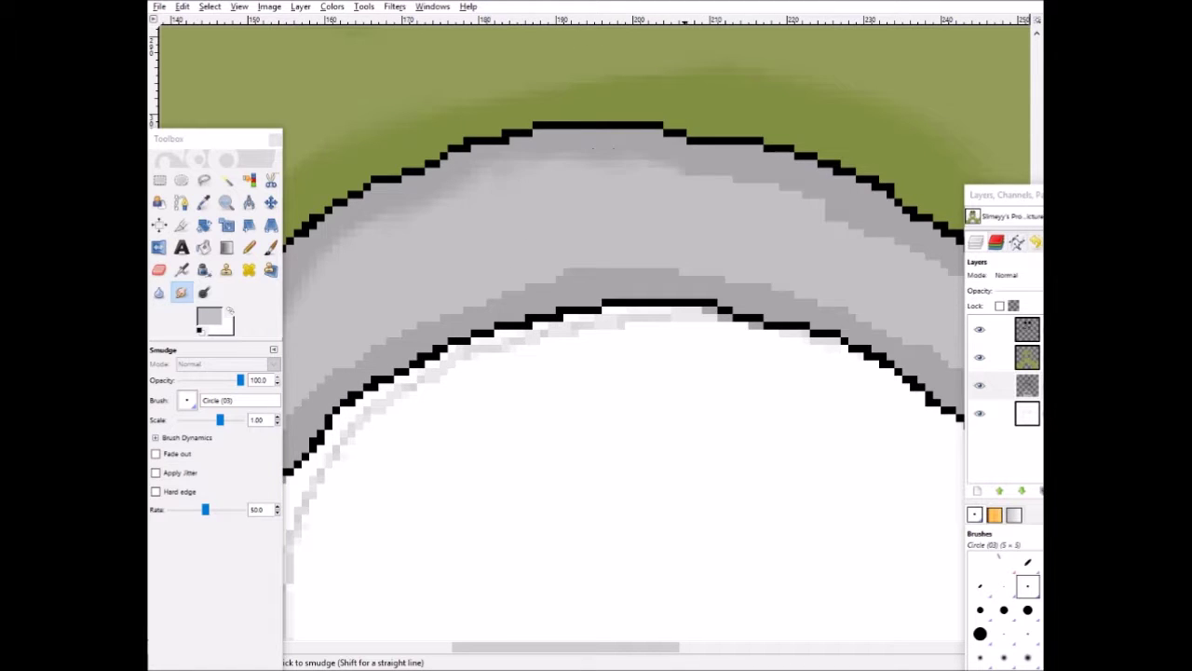
scroll(601, 145, right, 5)
scroll(568, 91, down, 3)
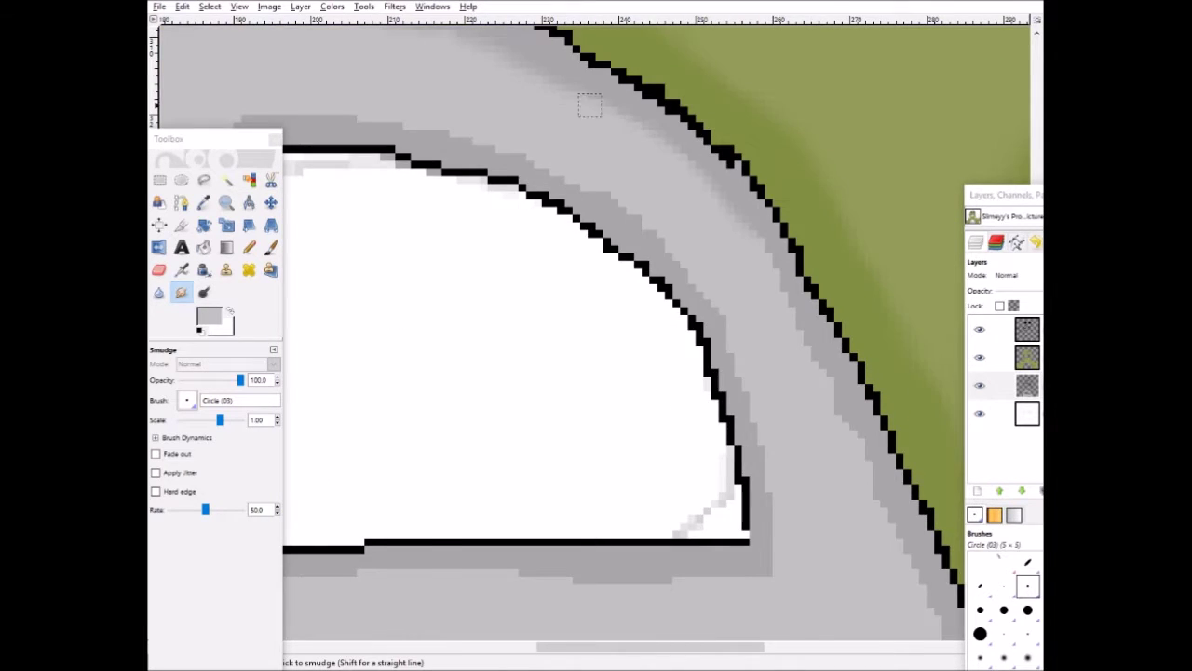
scroll(590, 105, down, 3)
scroll(733, 49, down, 2)
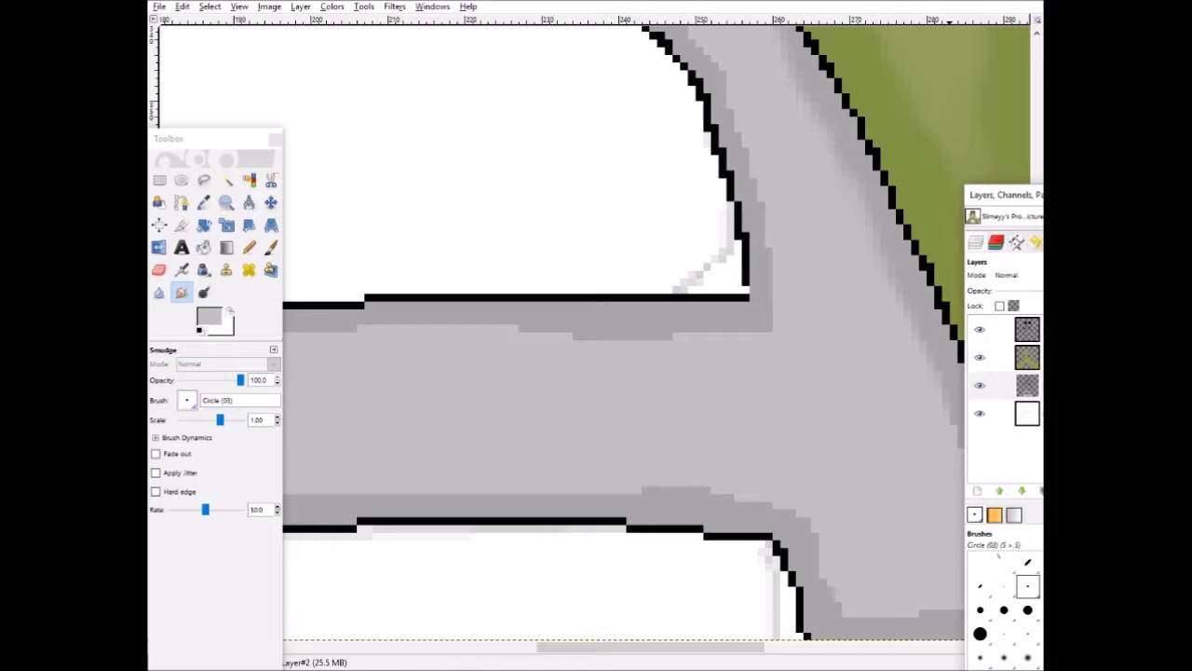
drag(1015, 195, 433, 220)
drag(967, 611, 967, 588)
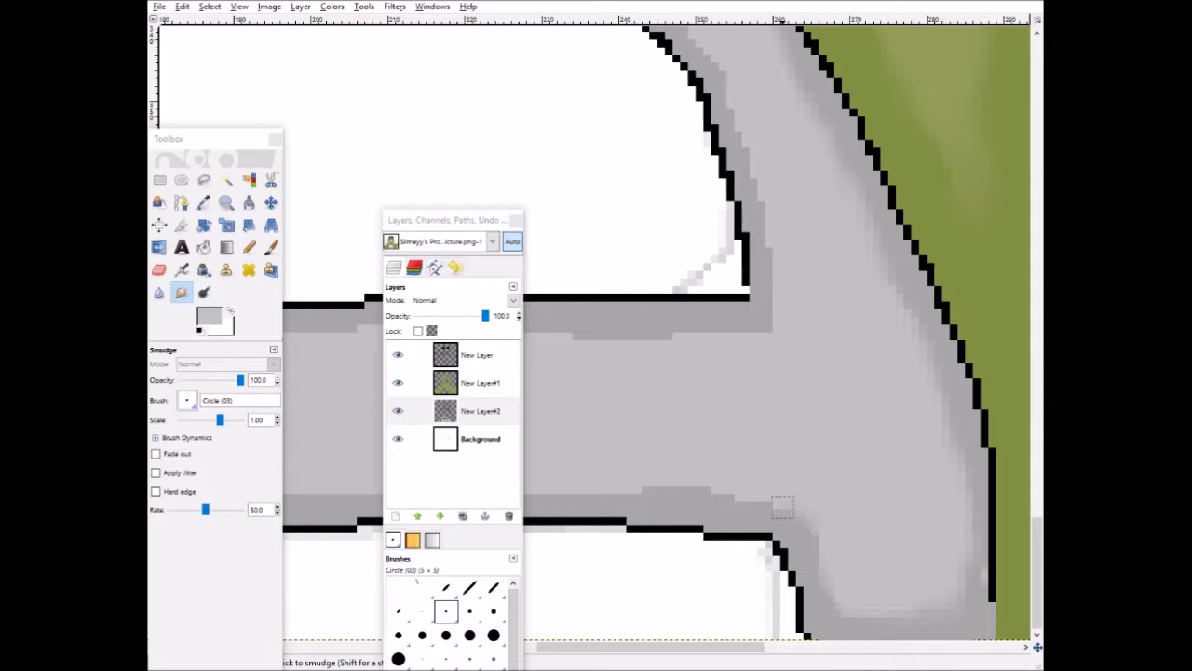
Step: Smudge the two grays together along the upper edge of the lower belly panel
scroll(782, 505, left, 3)
scroll(782, 505, right, 2)
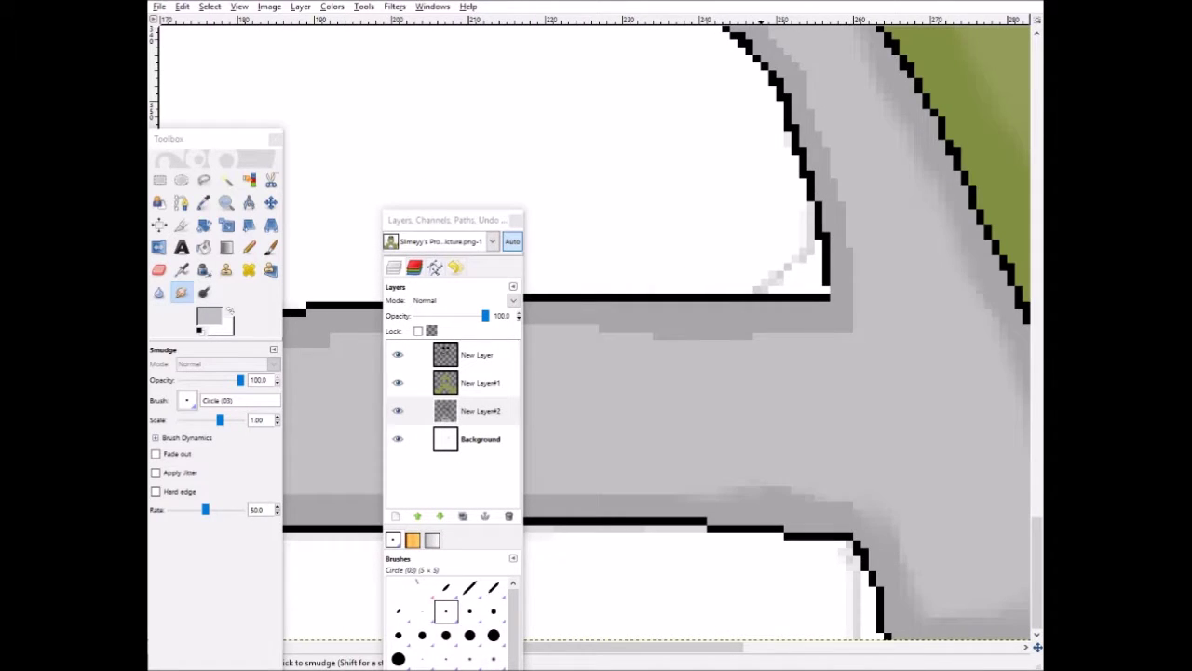
scroll(938, 475, left, 2)
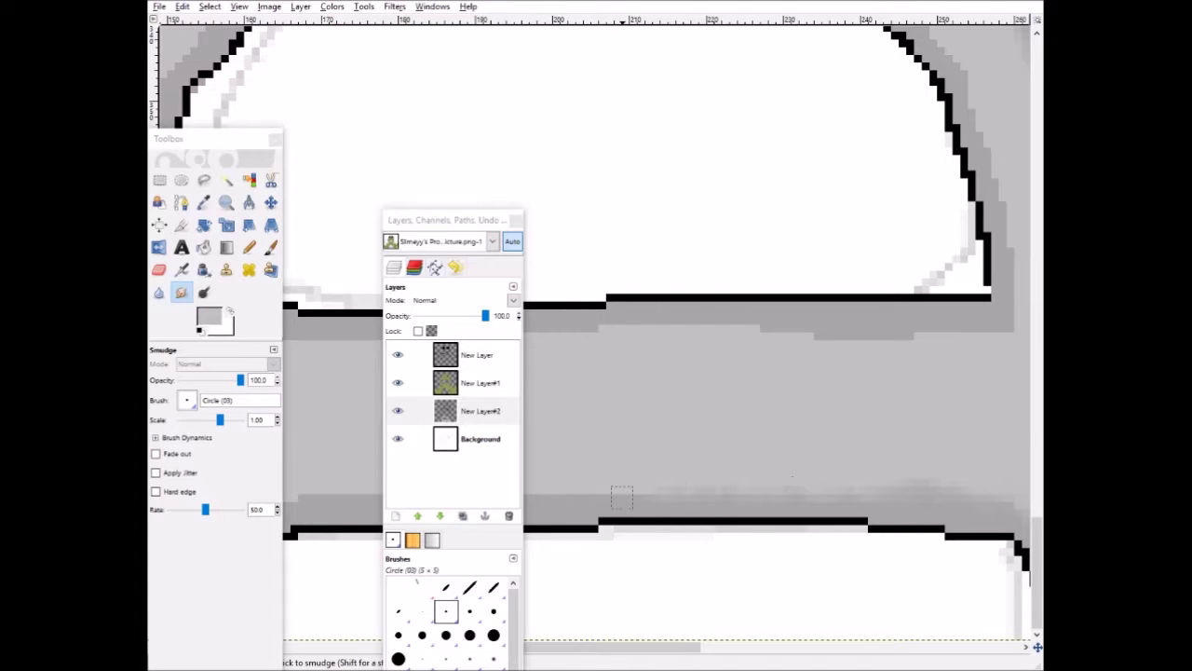
drag(452, 219, 881, 278)
scroll(716, 501, left, 2)
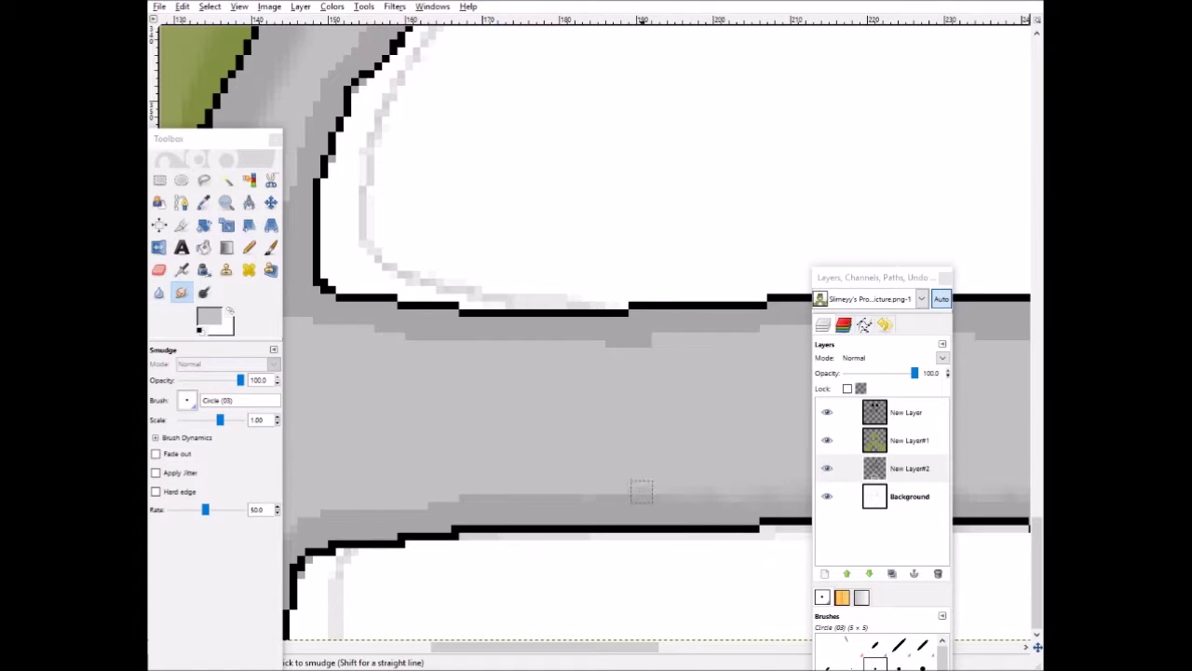
scroll(352, 507, left, 3)
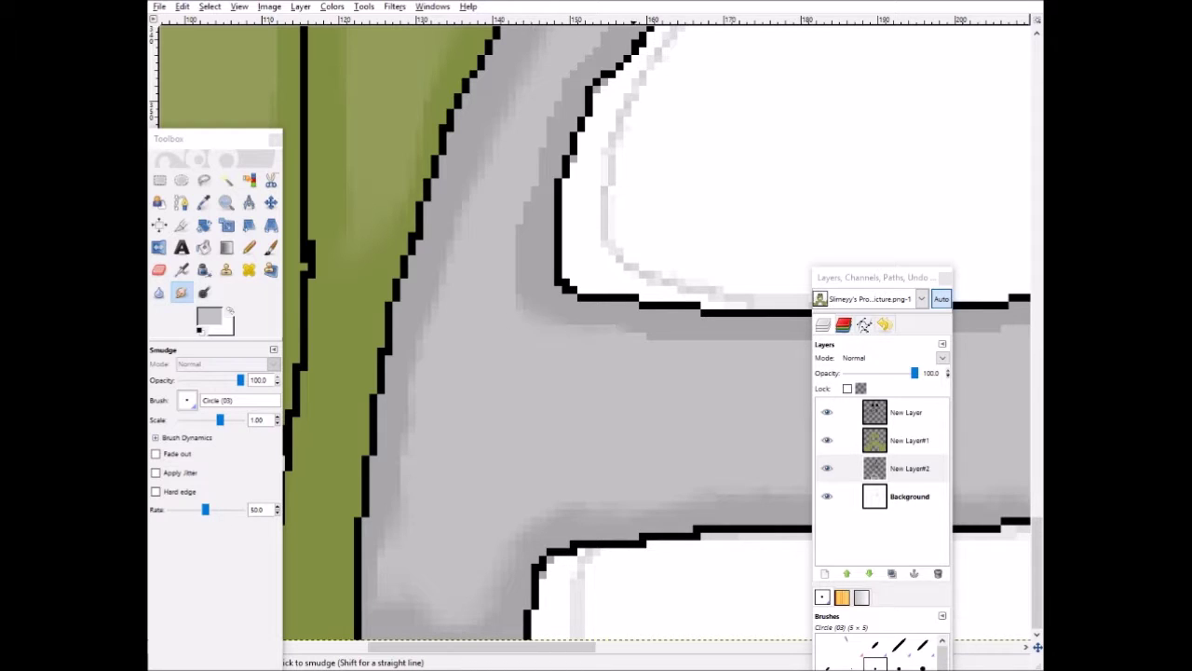
Step: Smudge the gray rim beneath the half-round panel and up its right side
drag(876, 277, 352, 349)
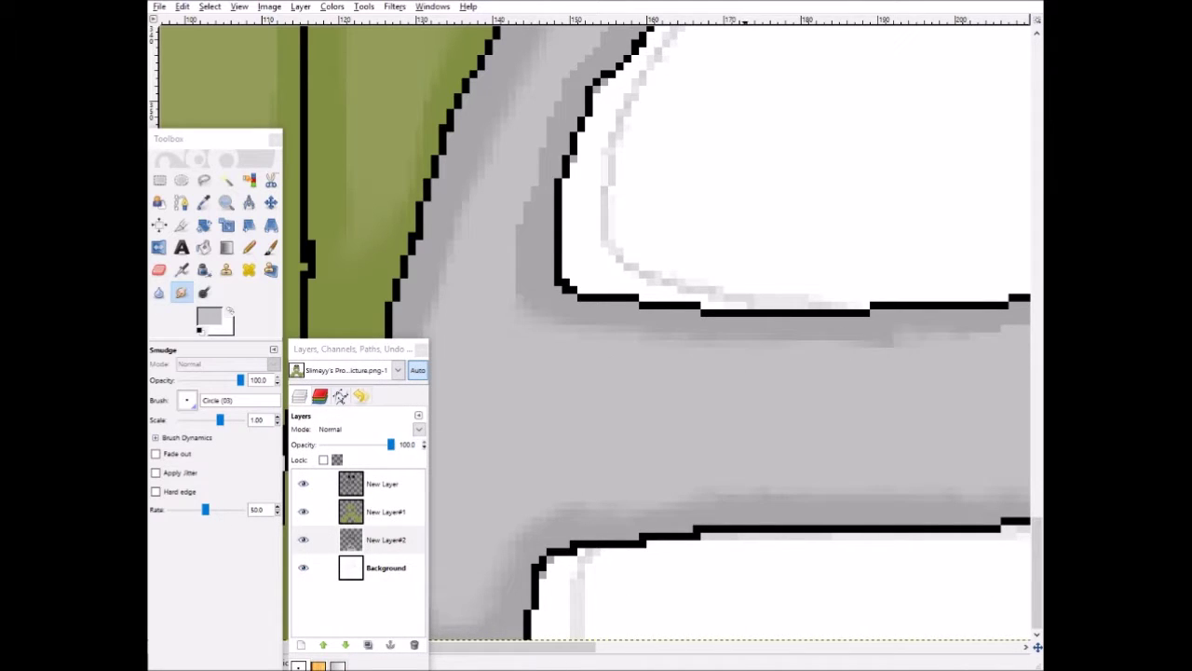
scroll(694, 335, right, 3)
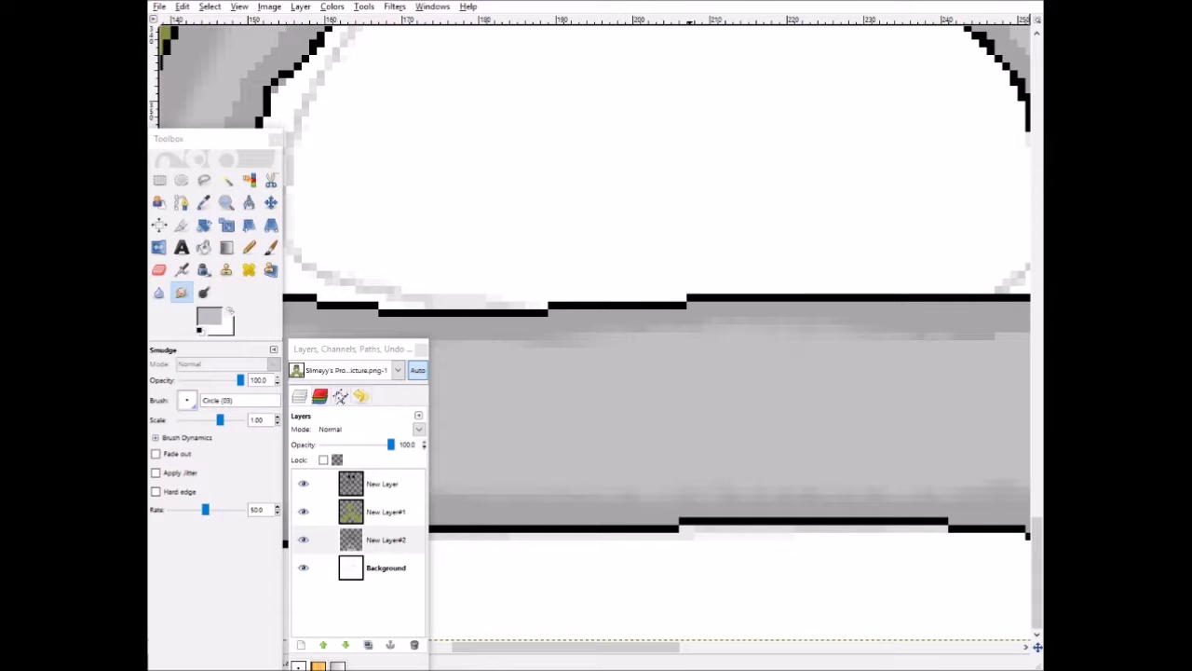
scroll(655, 351, right, 3)
scroll(590, 330, up, 3)
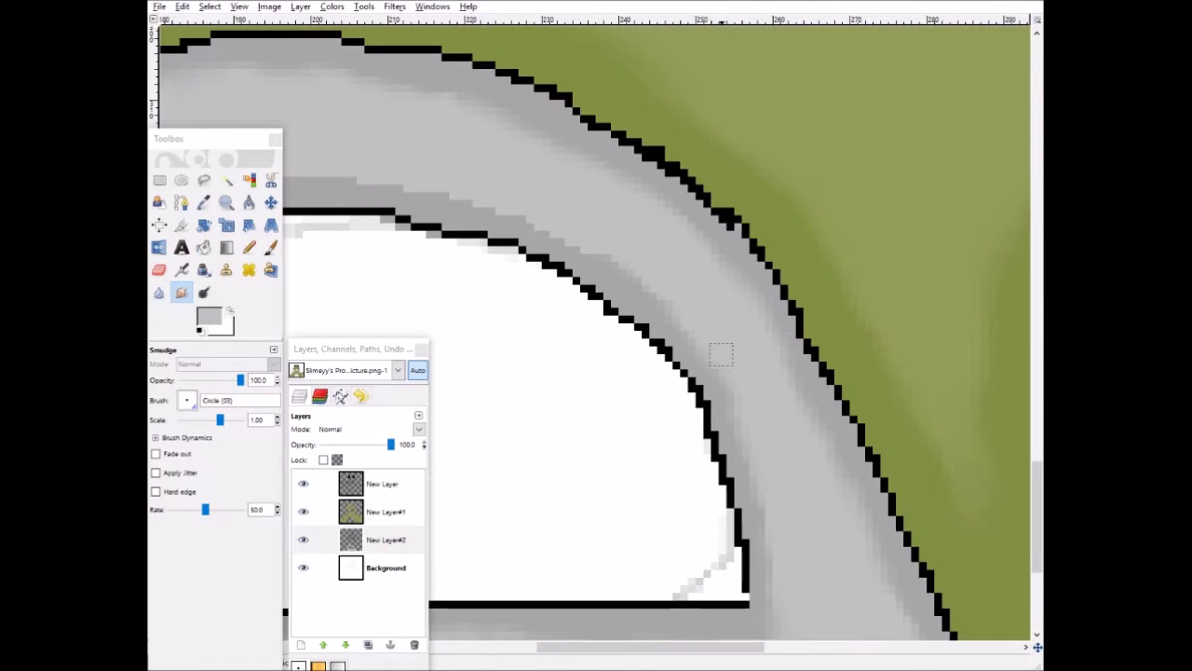
Step: Smudge the gray rim over the top and down the left side of the half-round panel
scroll(694, 370, up, 2)
scroll(694, 370, left, 2)
scroll(494, 329, left, 4)
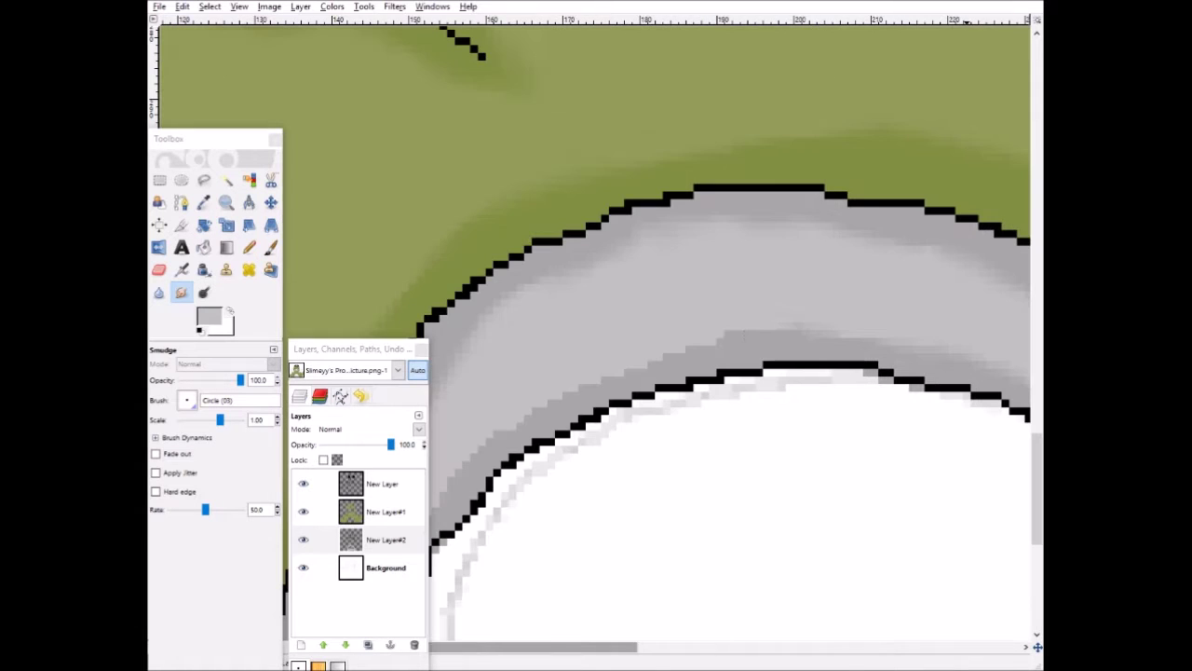
scroll(610, 375, down, 3)
scroll(772, 101, left, 3)
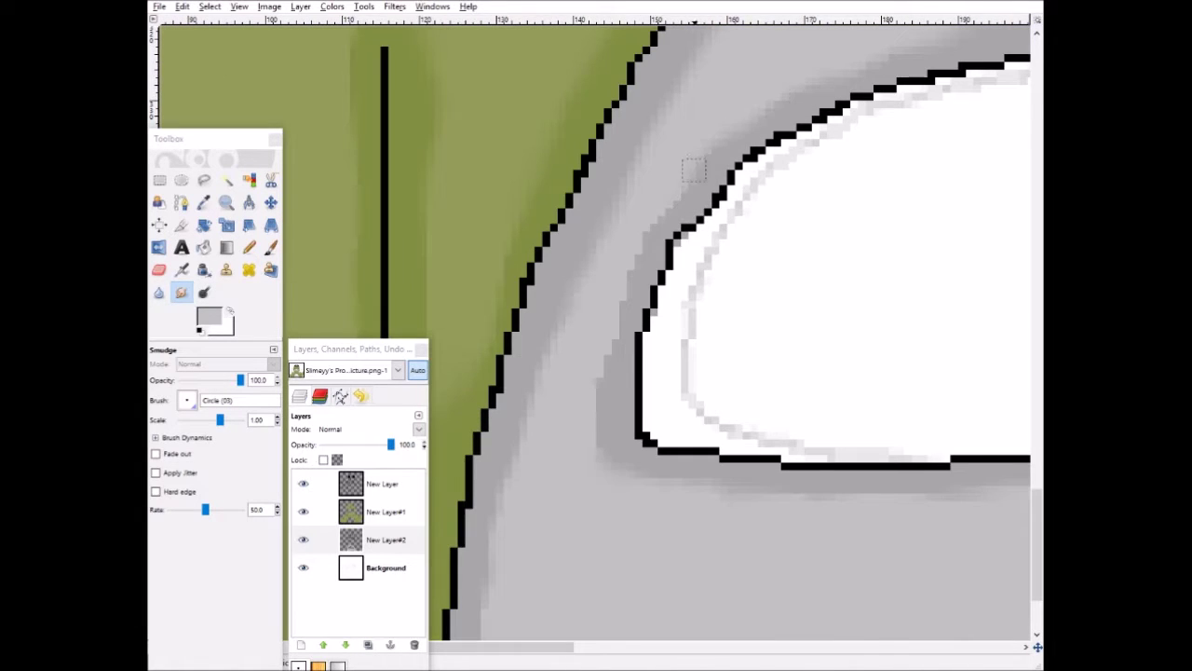
scroll(570, 402, down, 2)
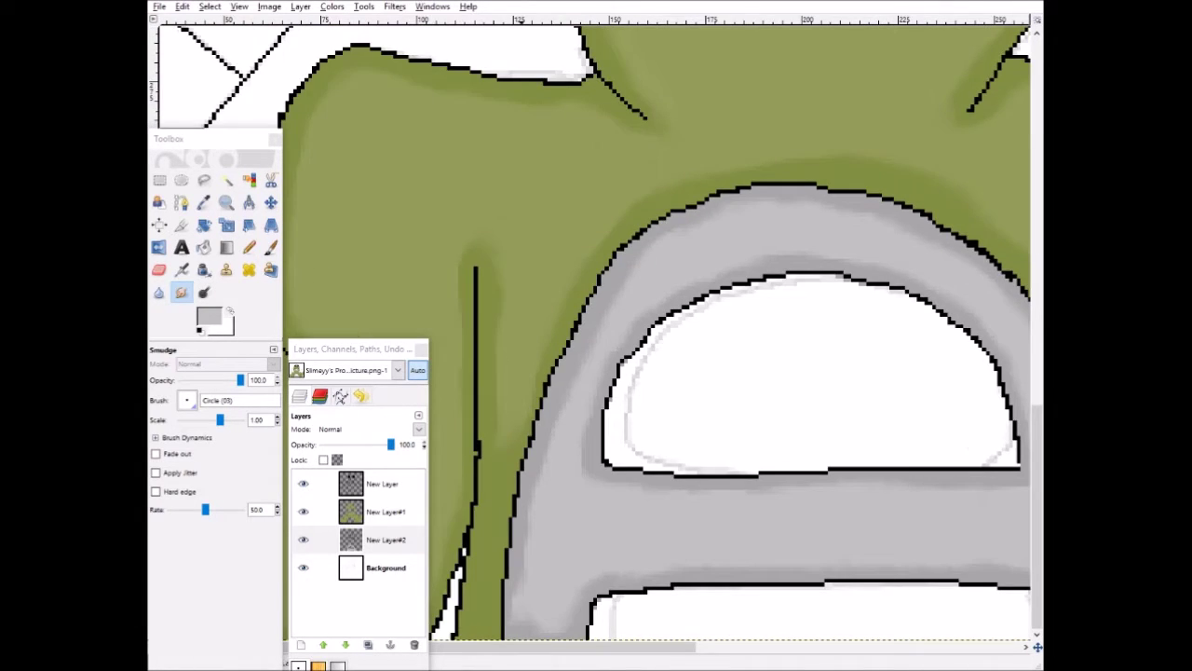
Step: Erase the stray gray pixels inside the lower panel's corner and the half-round panel
scroll(712, 610, up, 2)
key(shift+e)
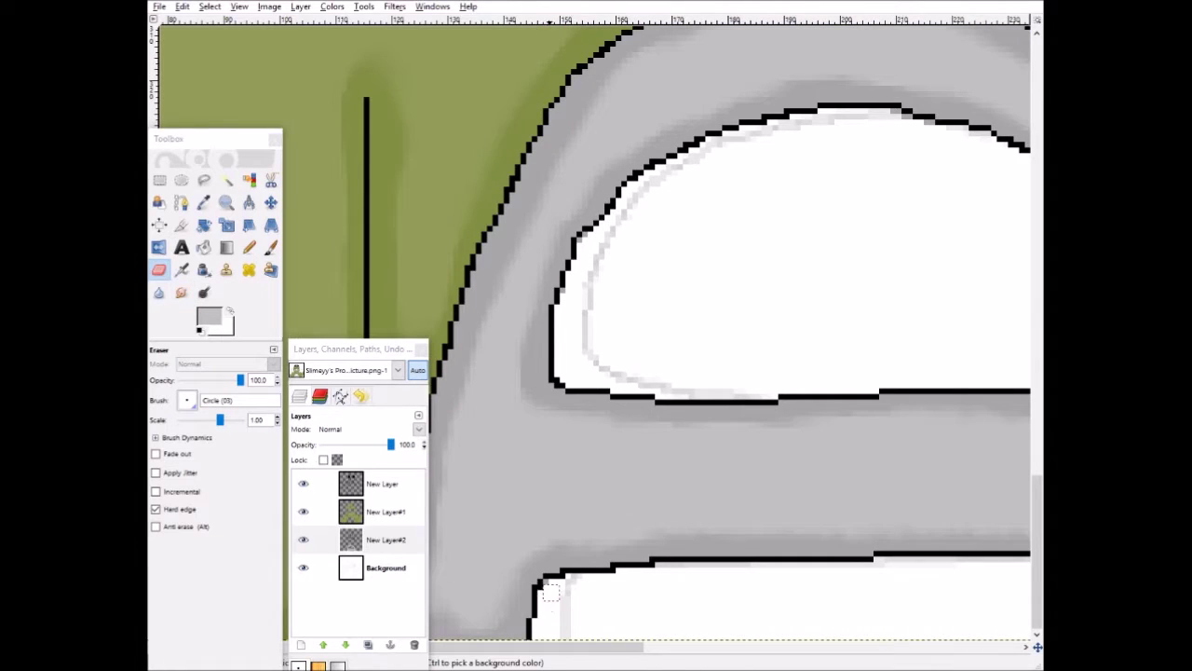
scroll(551, 592, down, 2)
scroll(532, 354, up, 2)
drag(879, 191, 900, 189)
scroll(667, 558, down, 1)
mouse_move(551, 646)
mouse_down()
mouse_move(667, 646)
mouse_move(591, 647)
mouse_up()
Step: Add a new layer and place it directly above the Background layer, below New Layer#2
scroll(603, 551, down, 1)
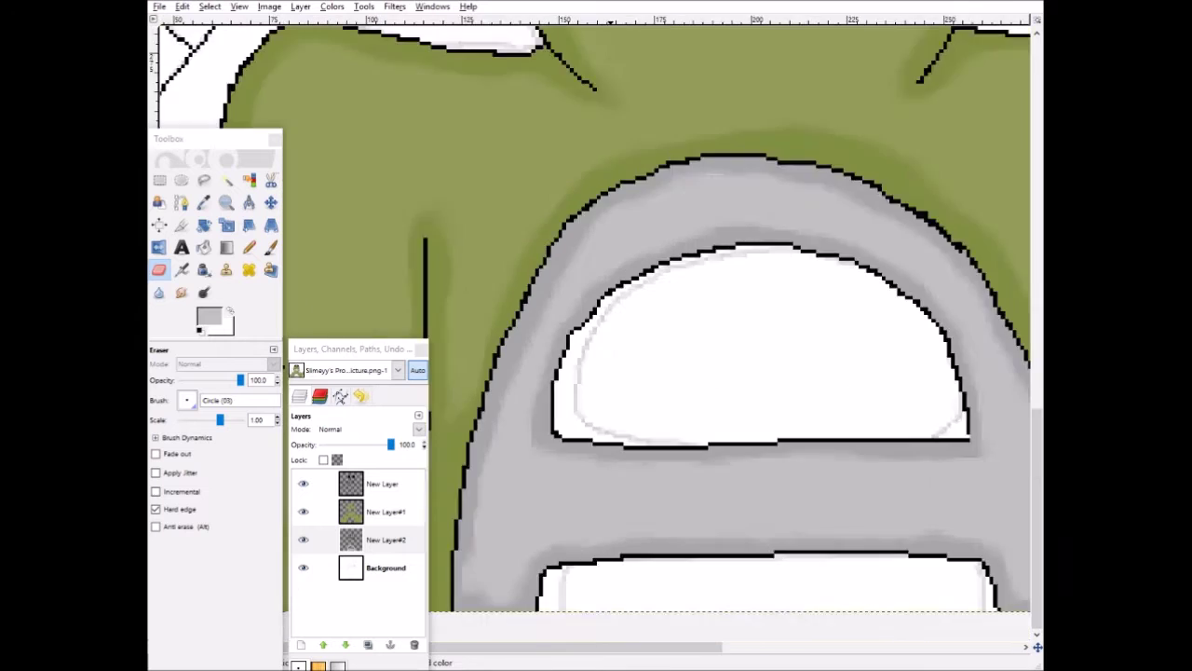
scroll(606, 536, up, 2)
scroll(601, 576, down, 2)
scroll(602, 512, up, 5)
scroll(603, 466, down, 2)
scroll(599, 464, up, 1)
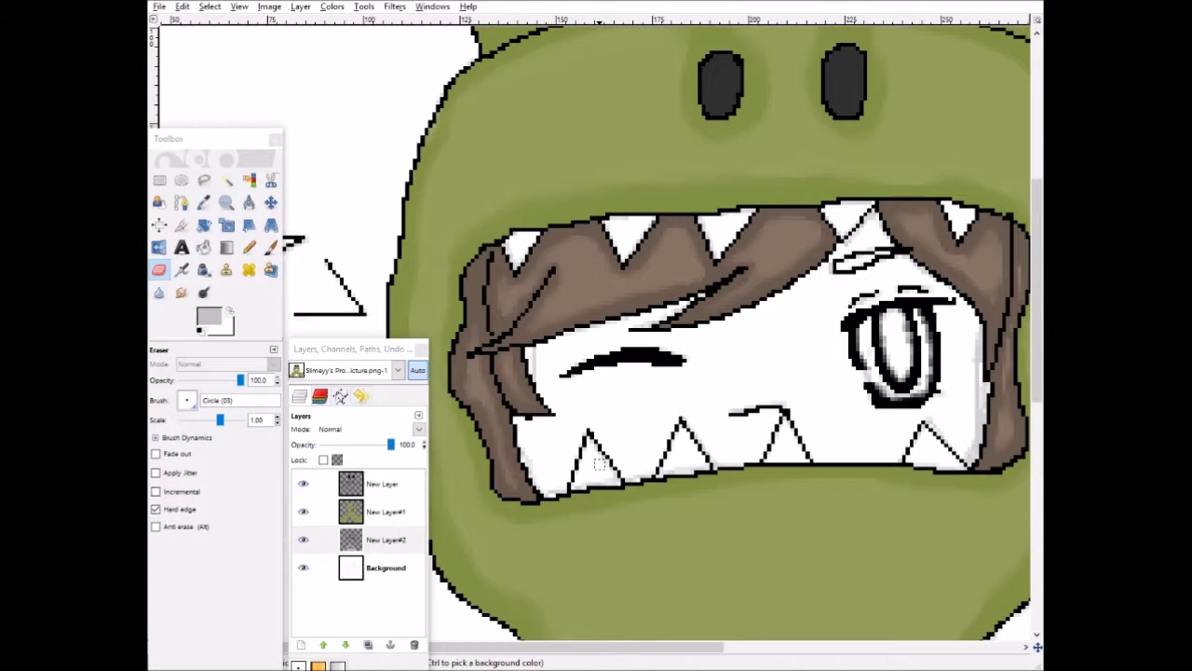
scroll(598, 464, up, 1)
scroll(599, 464, down, 1)
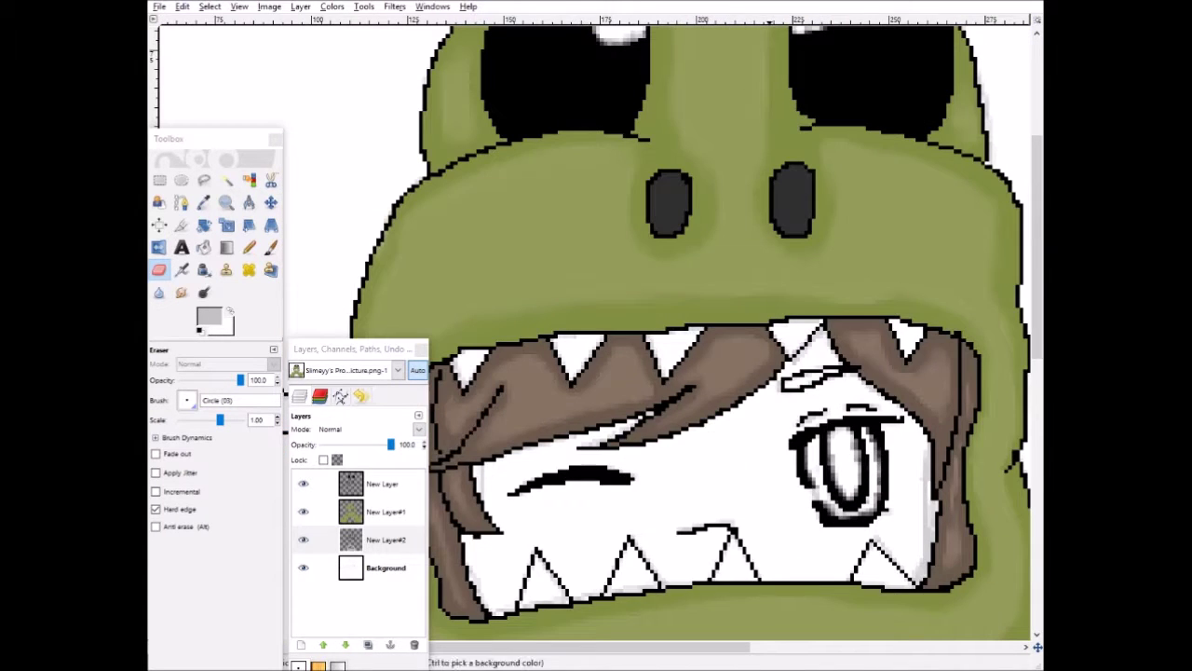
scroll(599, 464, down, 3)
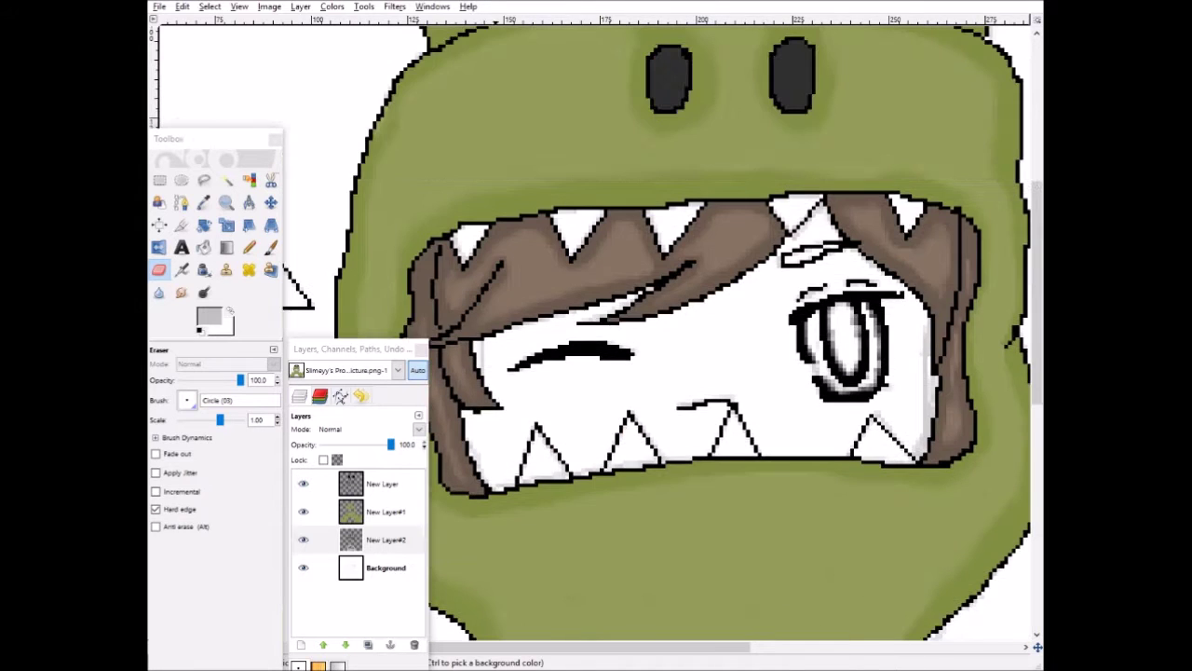
click(300, 645)
key(Return)
drag(372, 541, 364, 575)
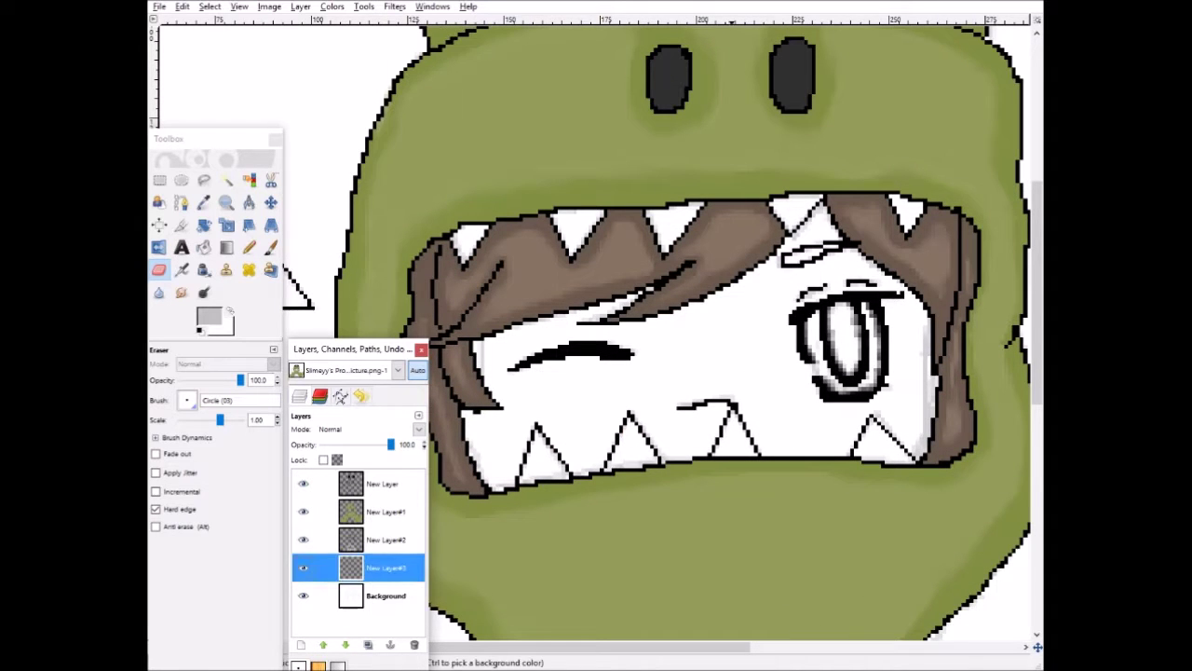
click(204, 203)
click(588, 352)
click(249, 247)
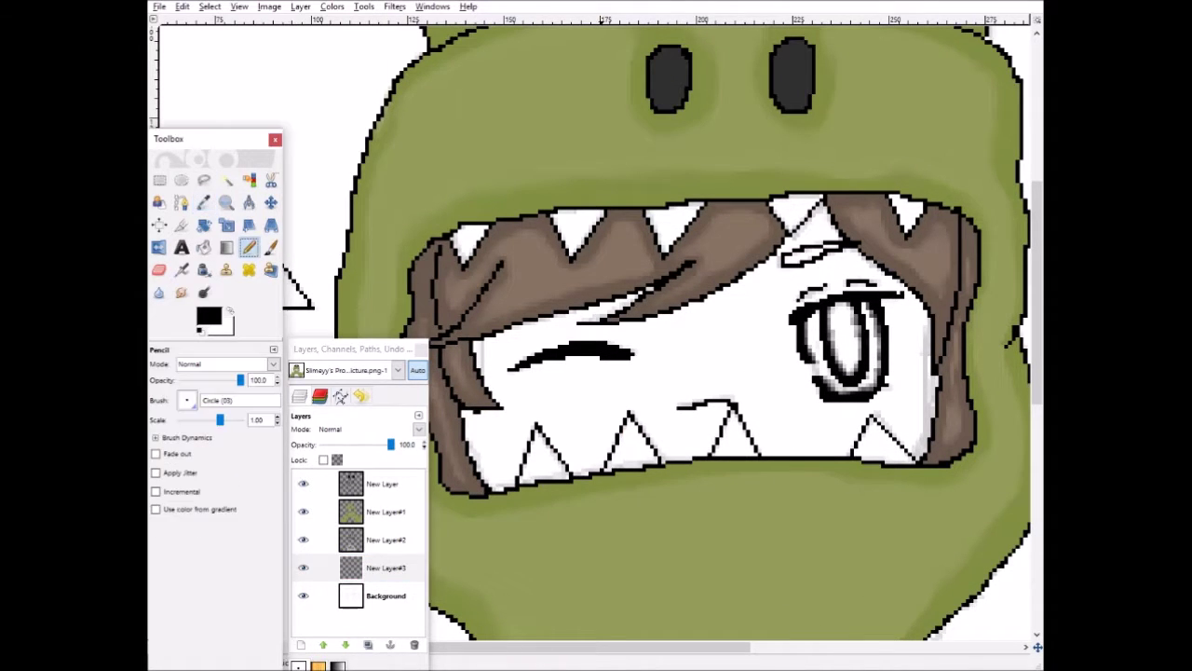
scroll(856, 369, up, 3)
click(714, 257)
key(ctrl+z)
Step: Sample the dark brown from the color palette image and pencil it along the left inner edge of the open eye's iris
click(204, 202)
mouse_move(612, 669)
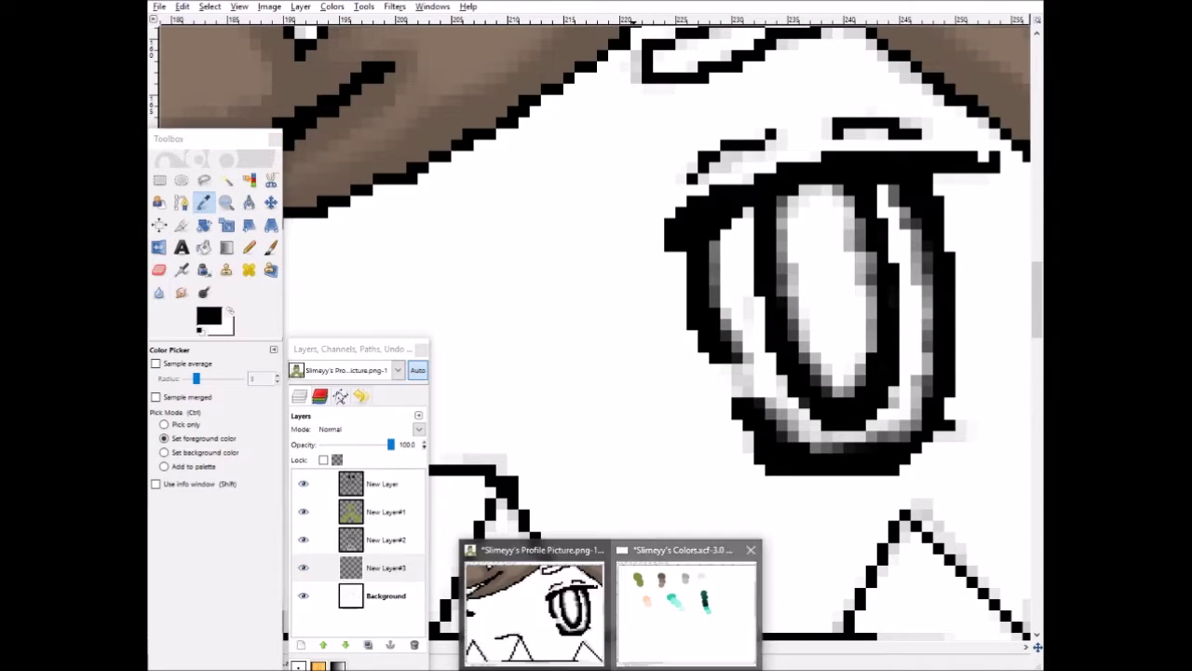
click(686, 613)
click(434, 94)
click(532, 612)
click(248, 247)
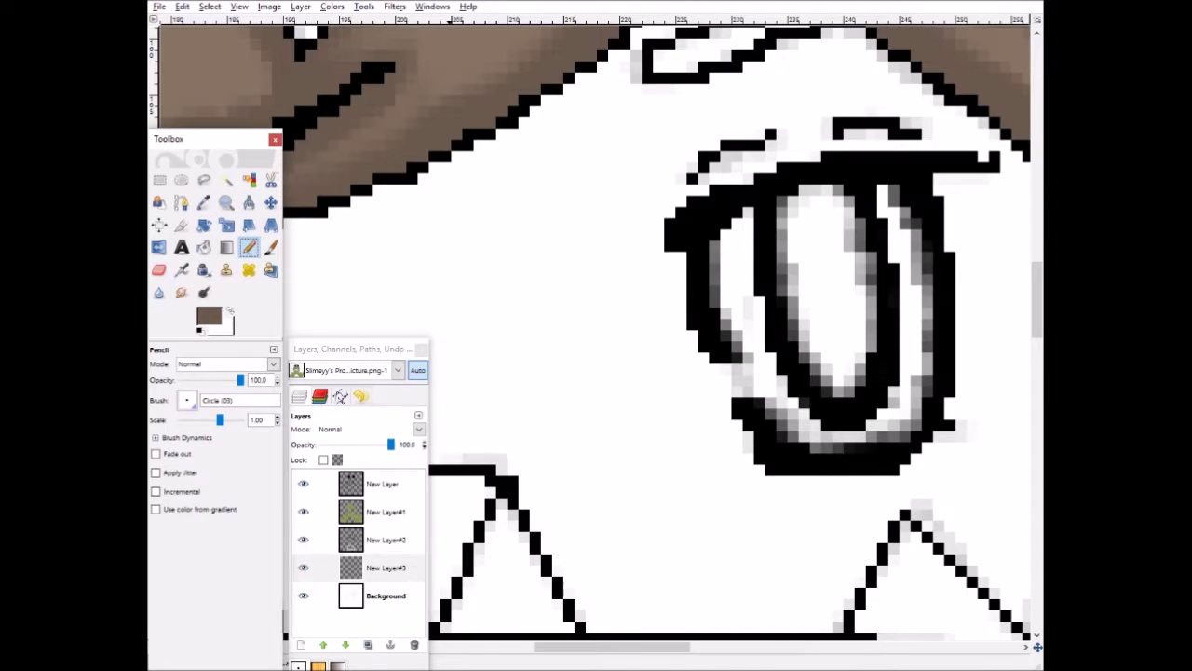
drag(715, 246, 725, 342)
drag(742, 215, 714, 290)
key(ctrl+z)
Step: Pencil dark brown along the bottom and right inner edges of the open eye's iris
mouse_move(769, 412)
mouse_down()
mouse_move(829, 449)
mouse_move(792, 435)
mouse_move(918, 399)
mouse_move(928, 244)
mouse_up()
key(ctrl+z)
key(ctrl+z)
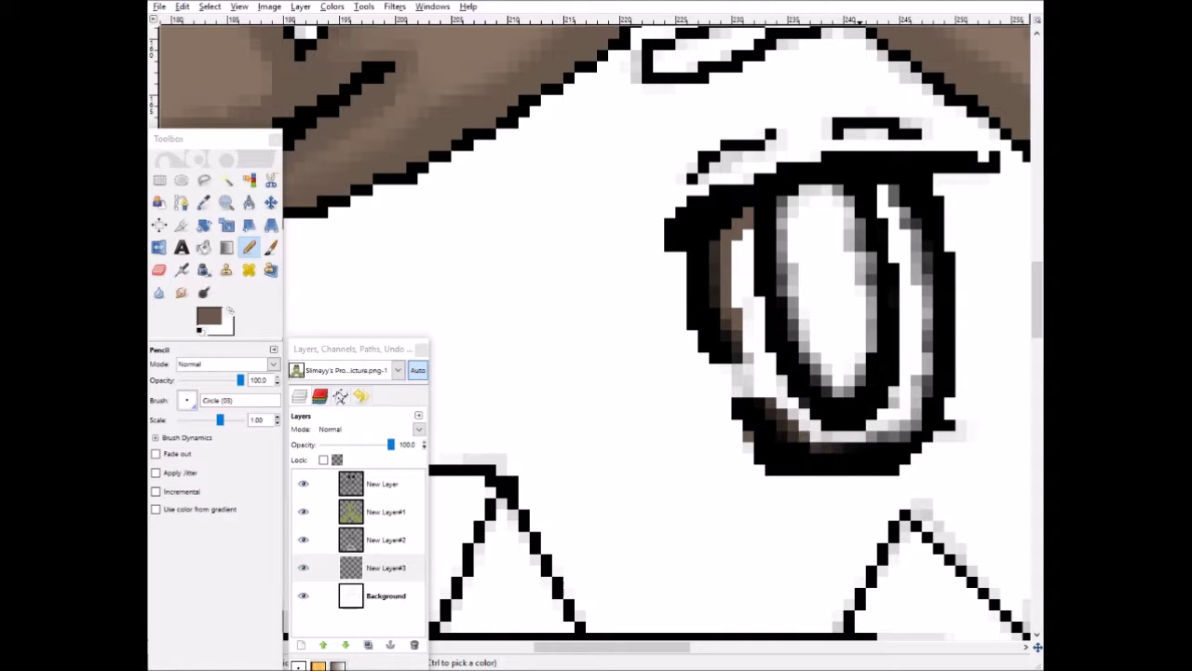
drag(916, 436, 937, 268)
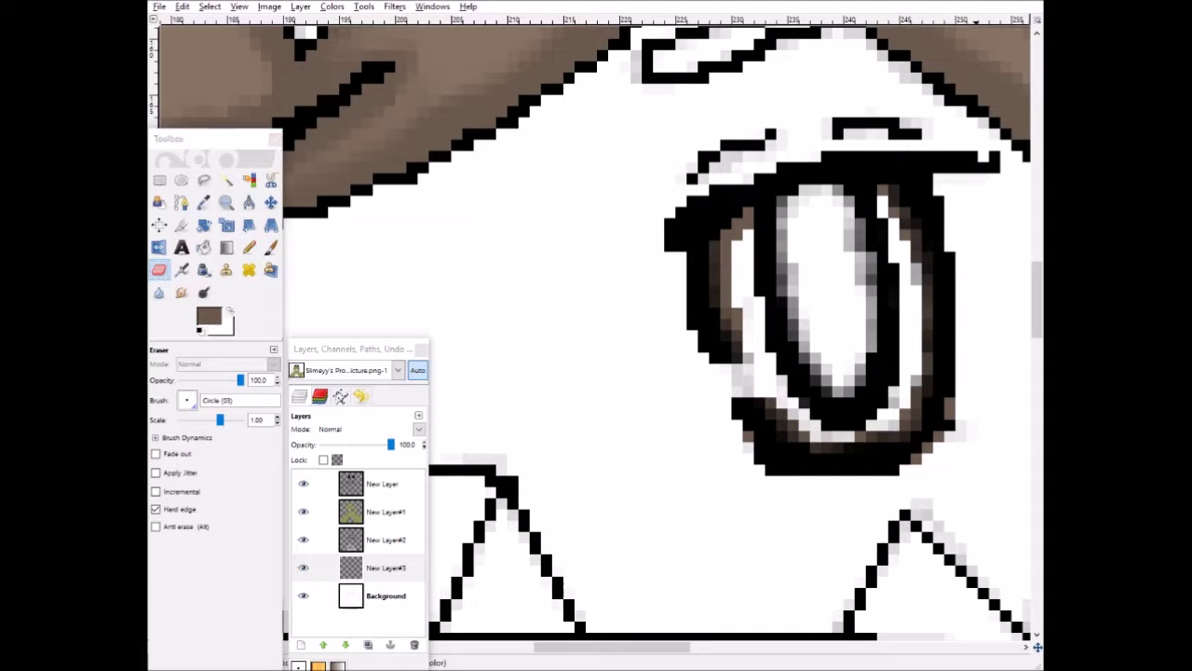
Step: Erase the stray brown pixels outside the open eye, then sample the medium brown from the palette image and pencil it around the iris
key(shift+e)
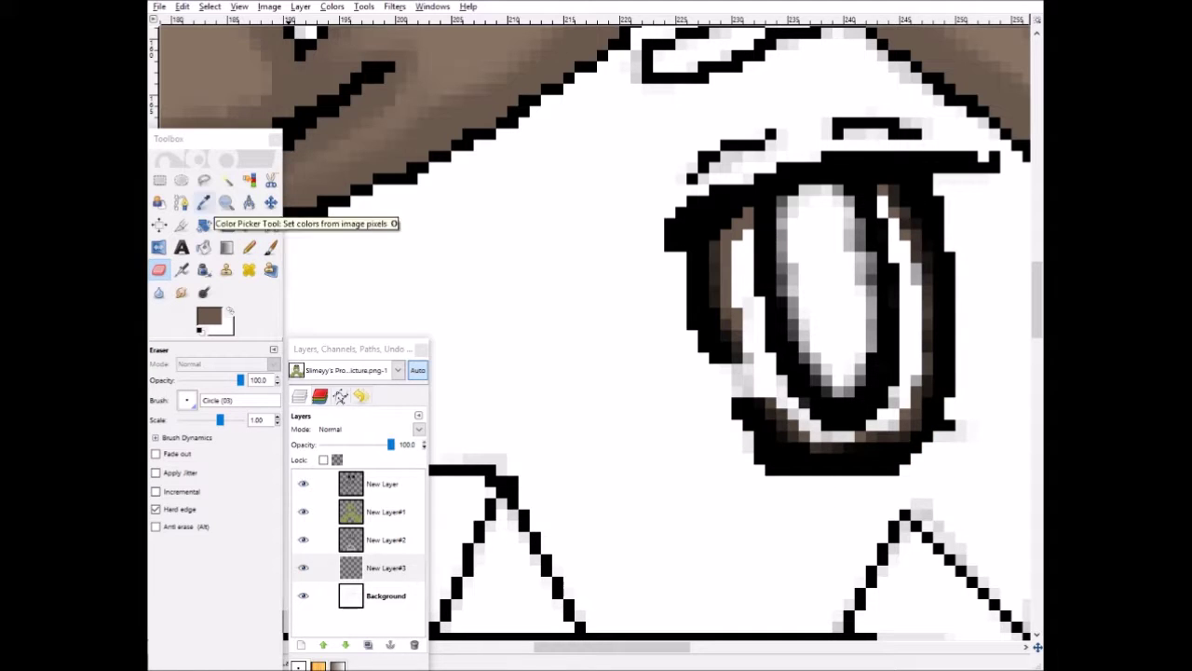
click(203, 202)
click(687, 610)
click(534, 610)
key(n)
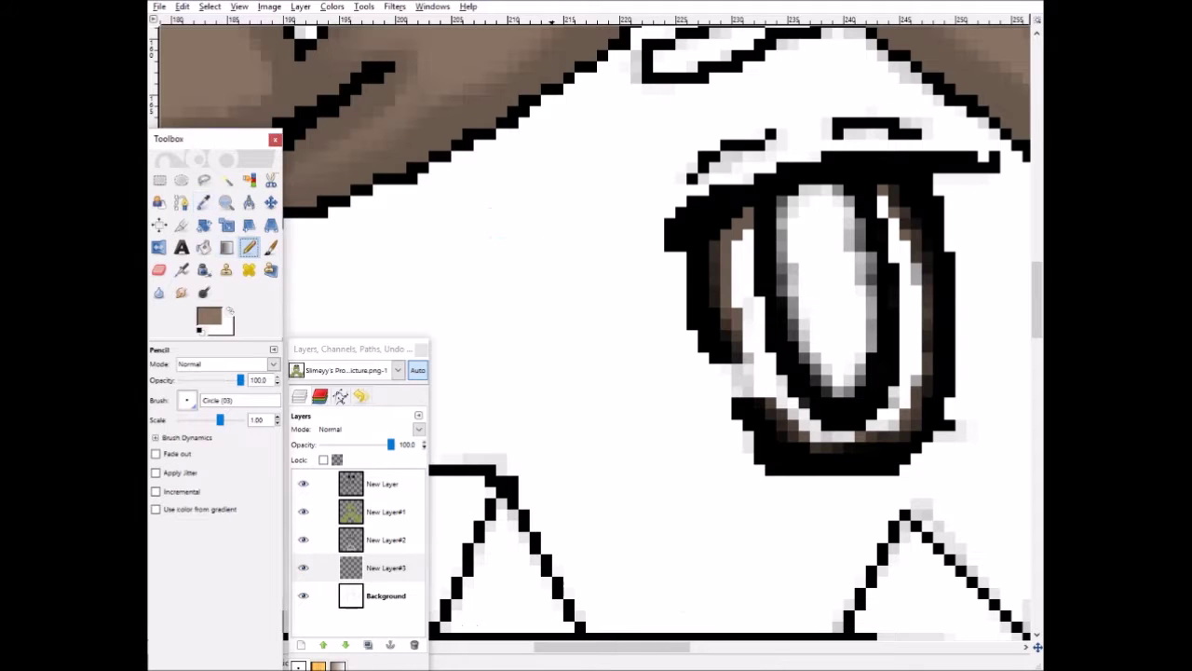
key(ctrl+z)
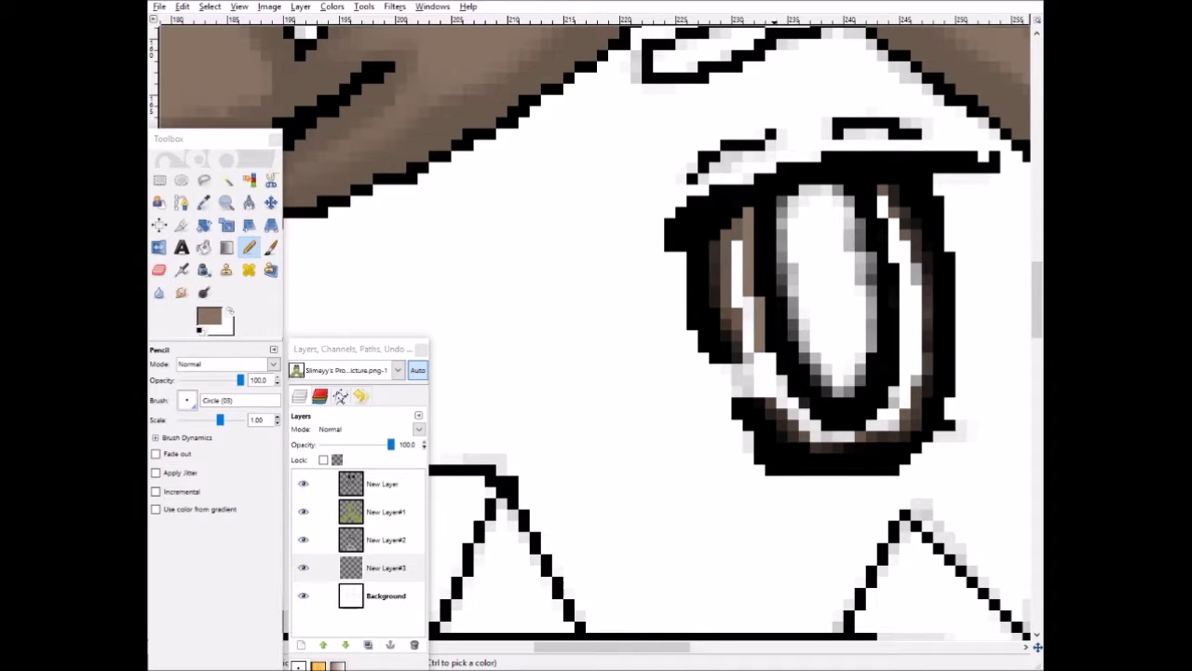
key(ctrl+z)
mouse_move(781, 365)
mouse_down()
mouse_move(798, 406)
mouse_move(903, 320)
mouse_move(873, 235)
mouse_up()
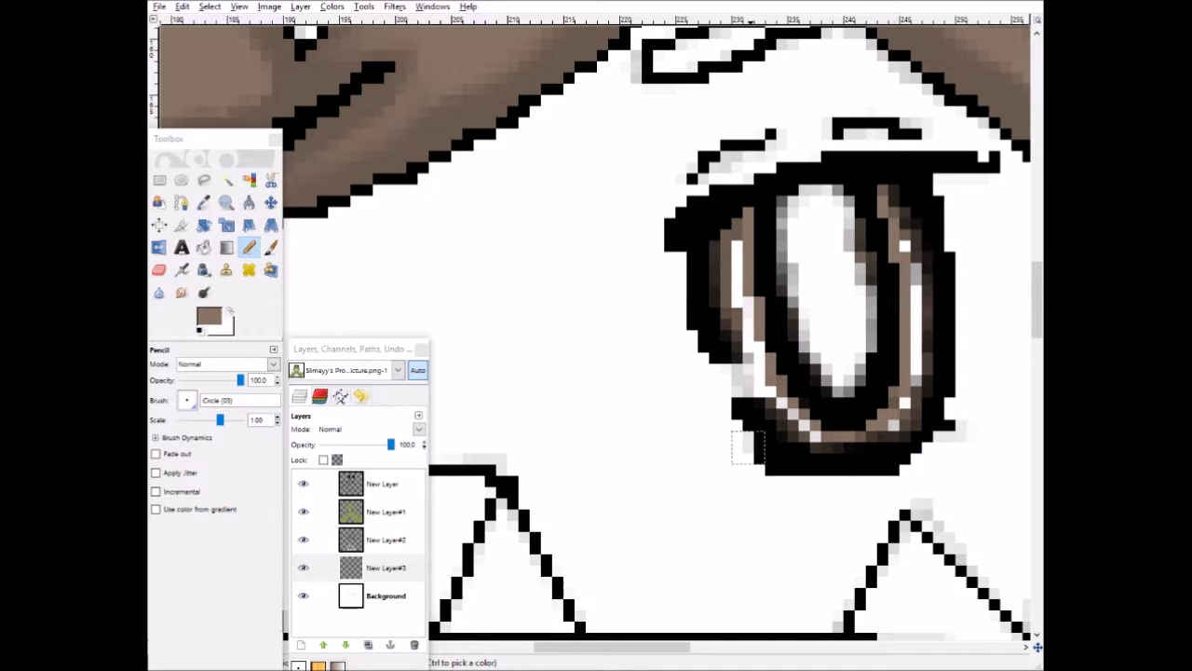
Step: Smudge the brown shades together around the open eye's iris to blend out the remaining white gaps
key(shift+e)
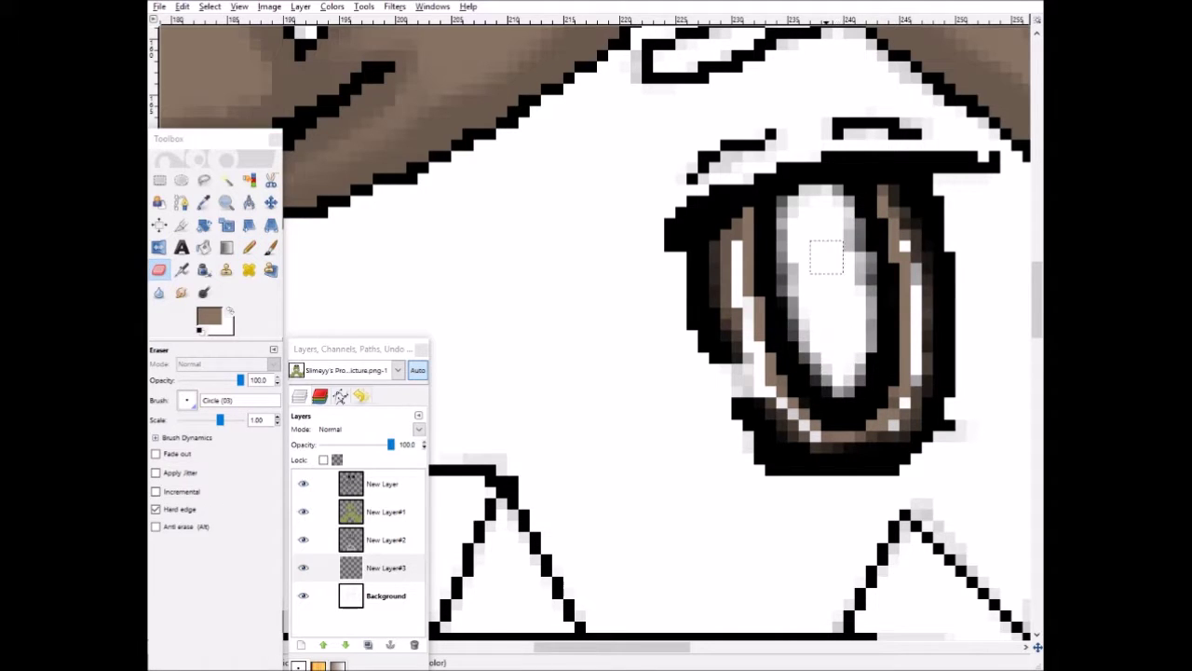
key(s)
mouse_move(736, 233)
mouse_down()
mouse_move(745, 316)
mouse_move(866, 430)
mouse_move(916, 257)
mouse_up()
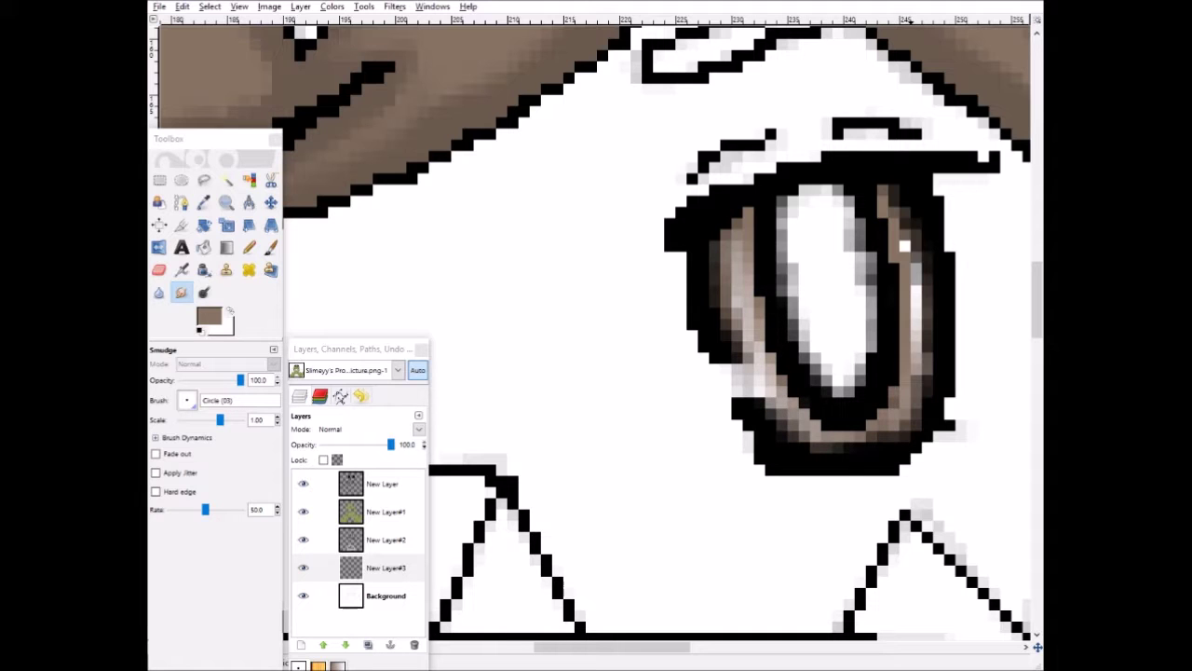
drag(921, 363, 921, 378)
drag(753, 376, 775, 372)
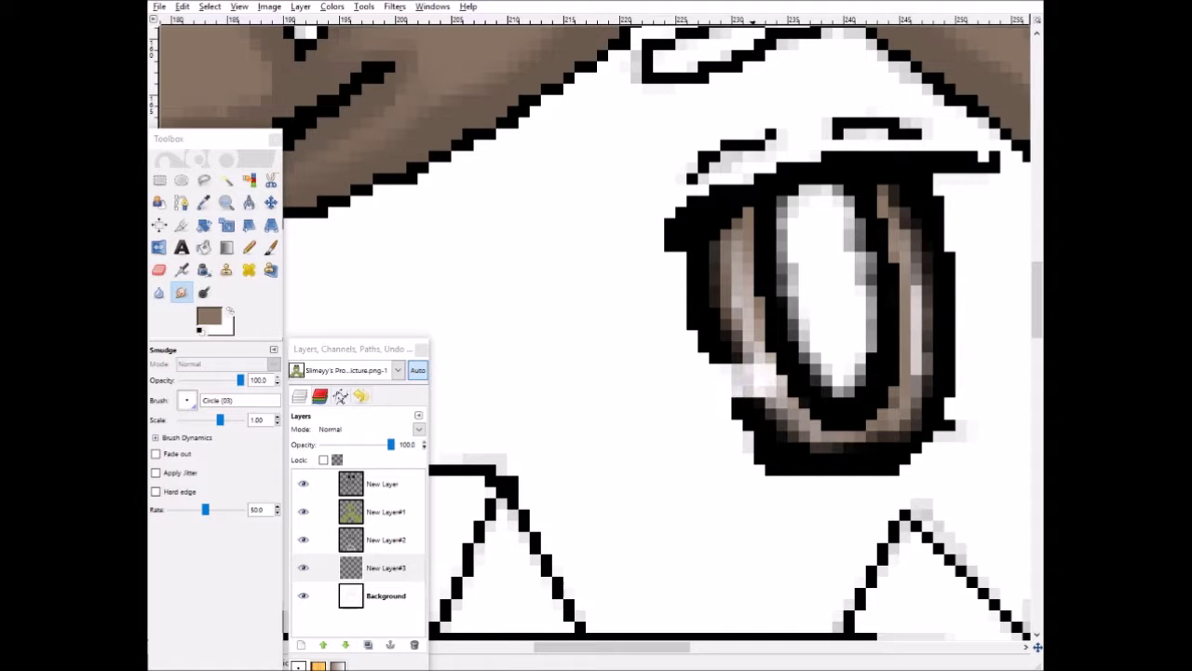
Step: Hide the Background layer and set the foreground color to white
scroll(627, 447, down, 2)
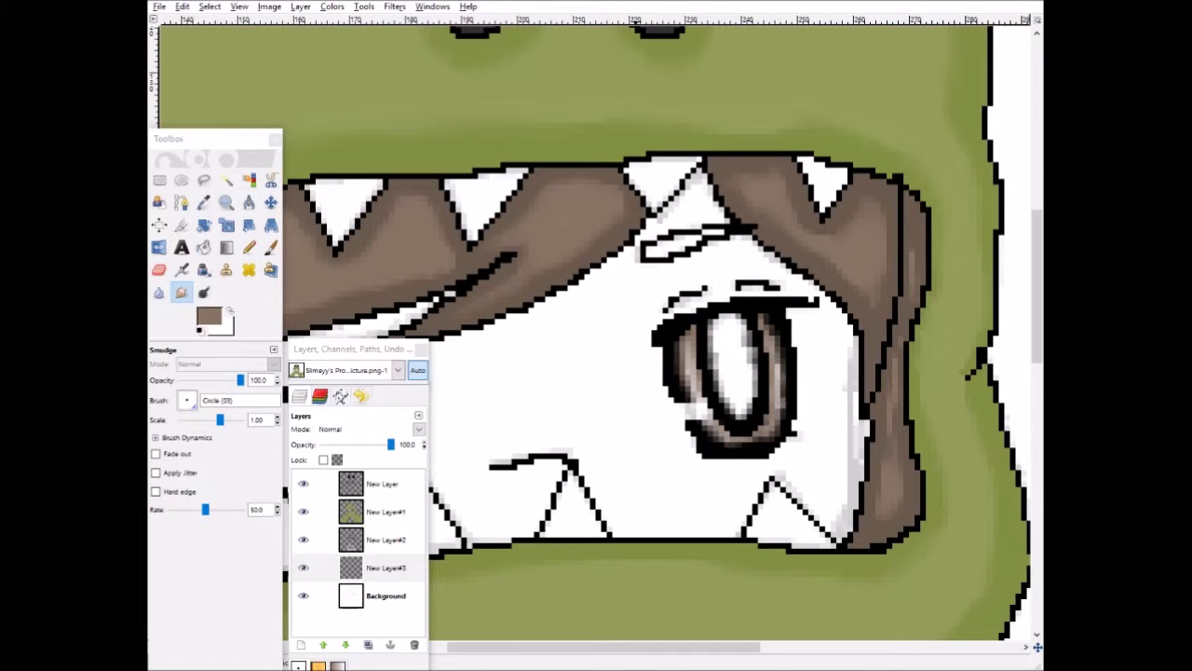
scroll(656, 325, left, 3)
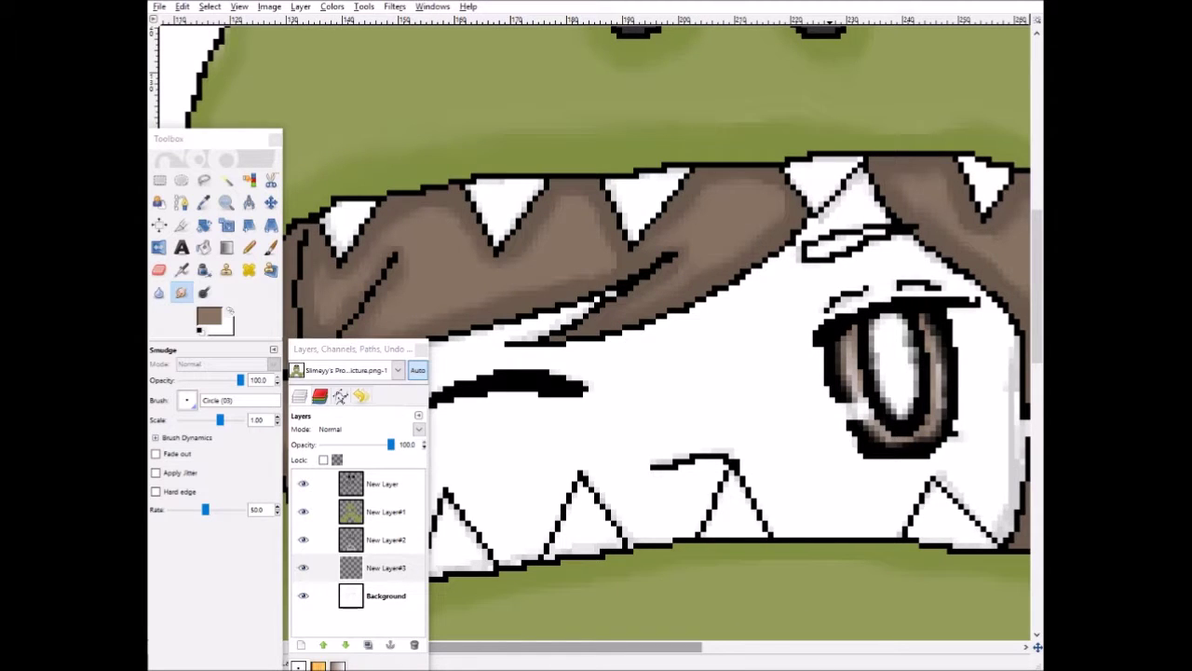
click(303, 595)
click(209, 316)
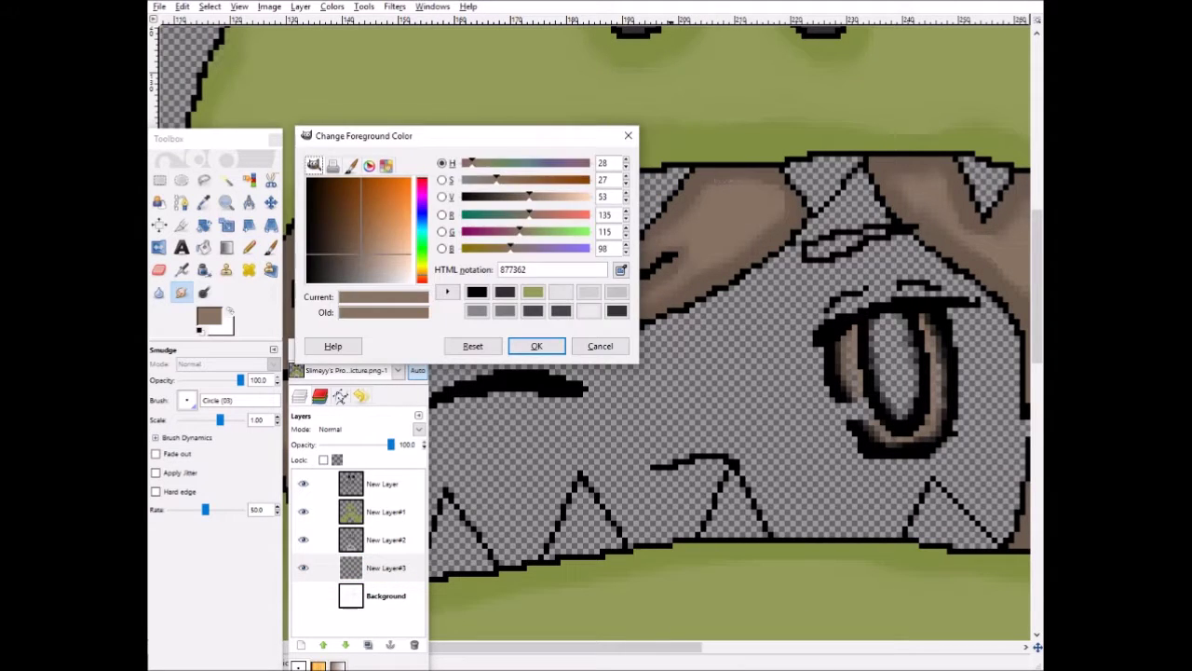
click(411, 278)
click(536, 344)
Step: Pencil white inside the five upper teeth along the hood's mouth opening
scroll(342, 212, up, 2)
key(n)
drag(401, 191, 364, 270)
mouse_move(606, 153)
mouse_down()
mouse_move(656, 249)
mouse_move(735, 159)
mouse_move(679, 181)
mouse_up()
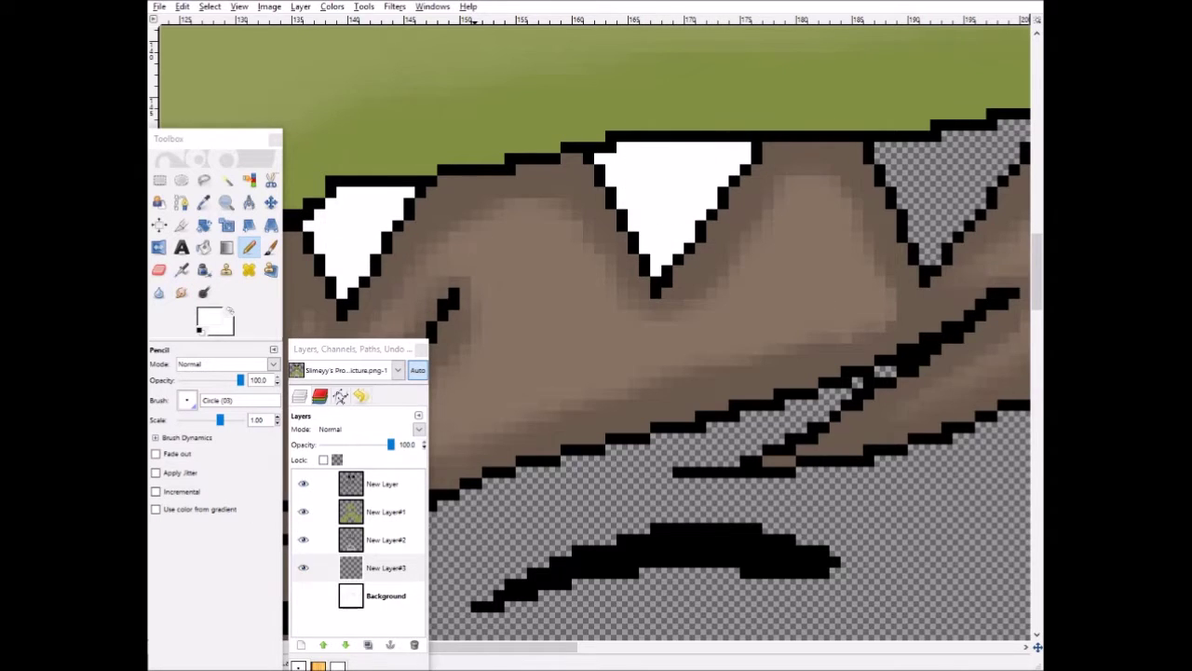
drag(475, 647, 577, 647)
mouse_move(326, 149)
mouse_down()
mouse_move(372, 239)
mouse_move(436, 149)
mouse_move(362, 170)
mouse_up()
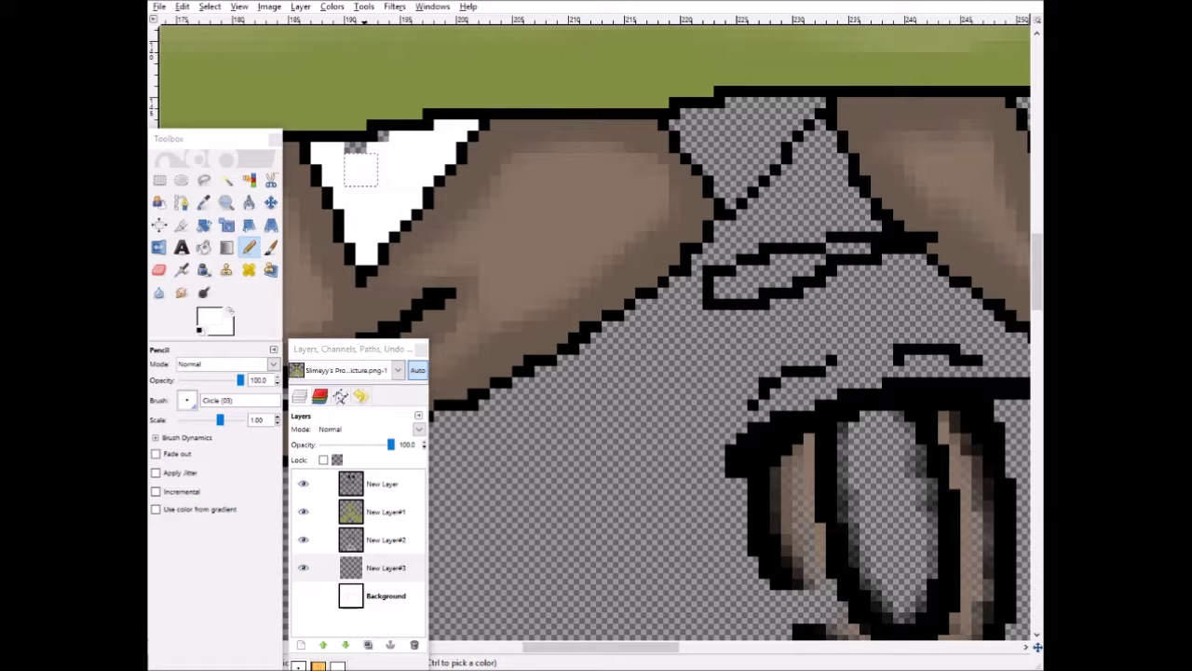
mouse_move(662, 146)
mouse_down()
mouse_move(735, 201)
mouse_move(812, 107)
mouse_move(752, 146)
mouse_up()
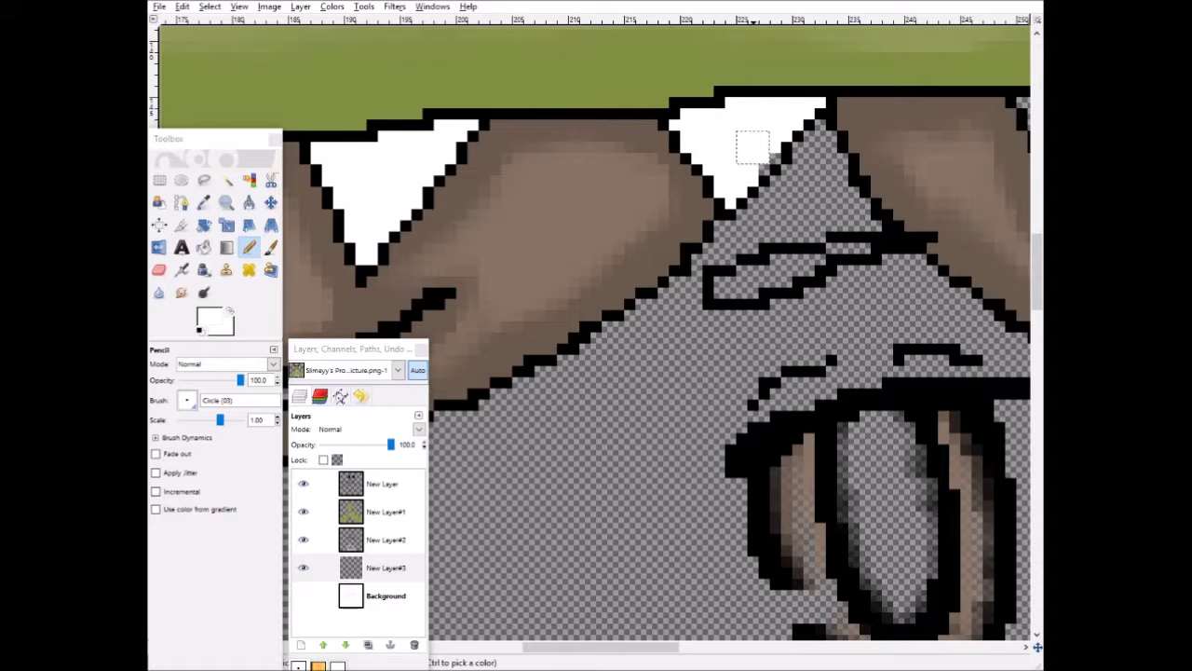
scroll(652, 335, right, 5)
mouse_move(697, 119)
mouse_down()
mouse_move(700, 131)
mouse_move(792, 130)
mouse_move(744, 190)
mouse_up()
Step: Pencil white inside the four lower teeth along the hood's mouth opening
scroll(745, 191, down, 5)
mouse_move(768, 410)
mouse_down()
mouse_move(735, 402)
mouse_move(639, 290)
mouse_move(601, 391)
mouse_move(763, 395)
mouse_up()
scroll(745, 279, left, 5)
drag(719, 284, 745, 272)
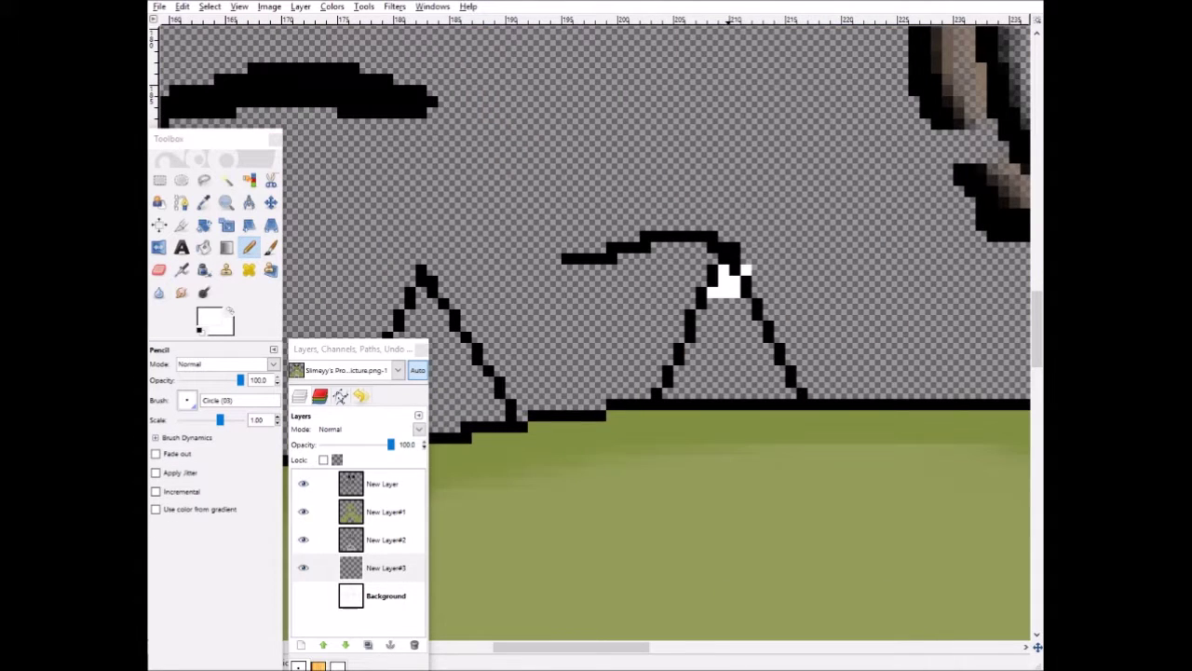
mouse_move(721, 317)
mouse_down()
mouse_move(675, 396)
mouse_move(787, 395)
mouse_move(736, 302)
mouse_up()
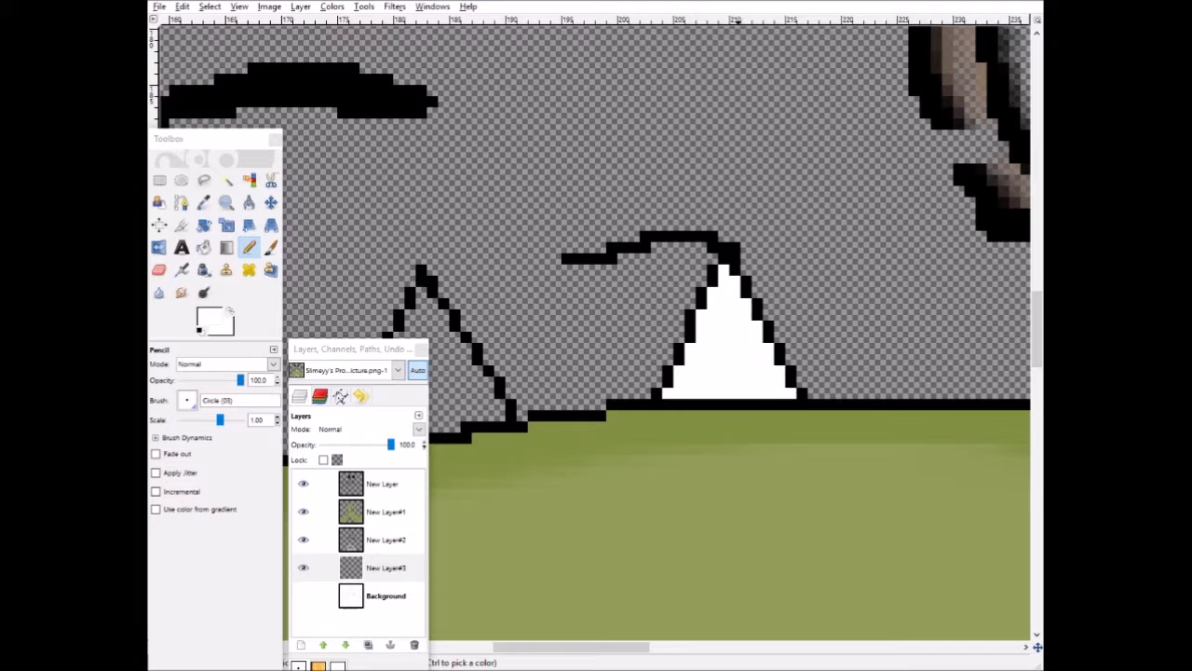
scroll(736, 302, left, 5)
mouse_move(652, 294)
mouse_down()
mouse_move(638, 406)
mouse_move(652, 419)
mouse_move(697, 371)
mouse_up()
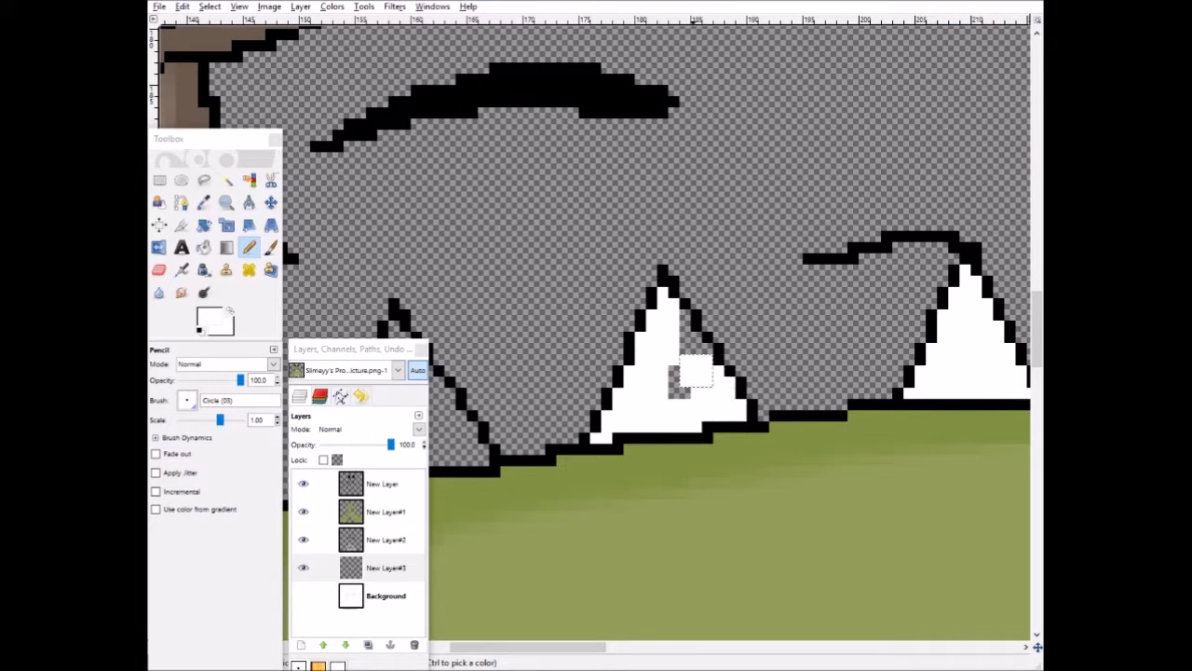
scroll(696, 371, left, 5)
mouse_move(591, 471)
mouse_down()
mouse_move(610, 461)
mouse_move(633, 335)
mouse_move(689, 428)
mouse_move(636, 460)
mouse_up()
click(643, 459)
Step: Sample the light gray from the color palette image and set the Pencil brush to Circle (07)
scroll(655, 457, down, 3)
scroll(726, 484, down, 9)
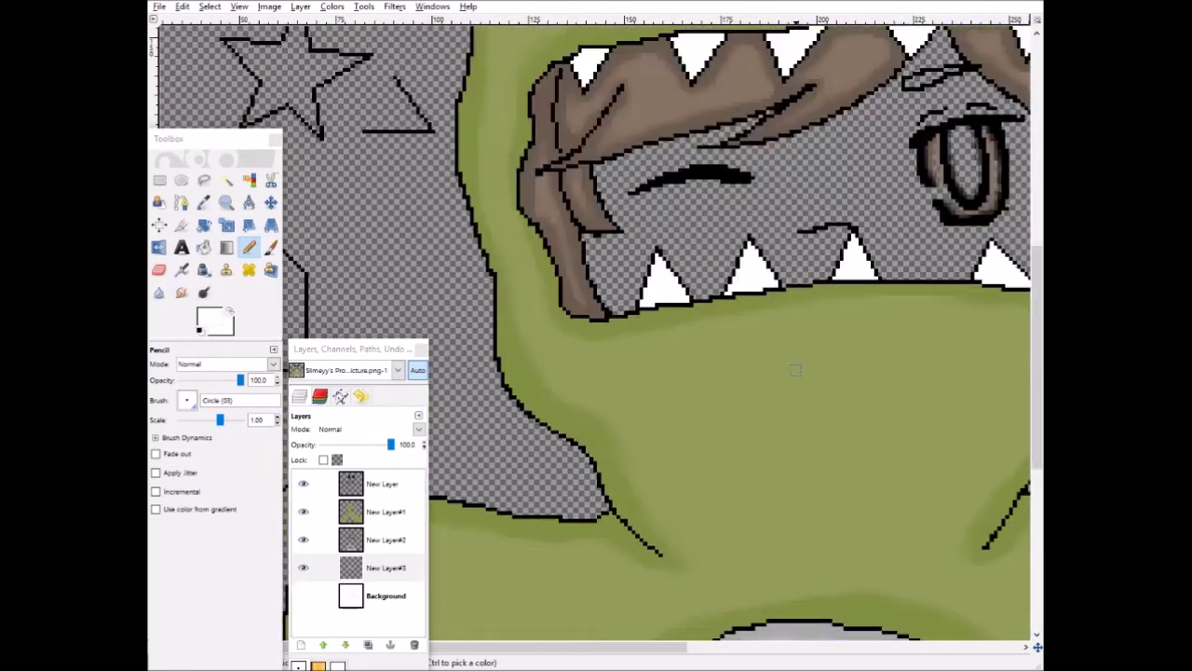
key(o)
click(683, 599)
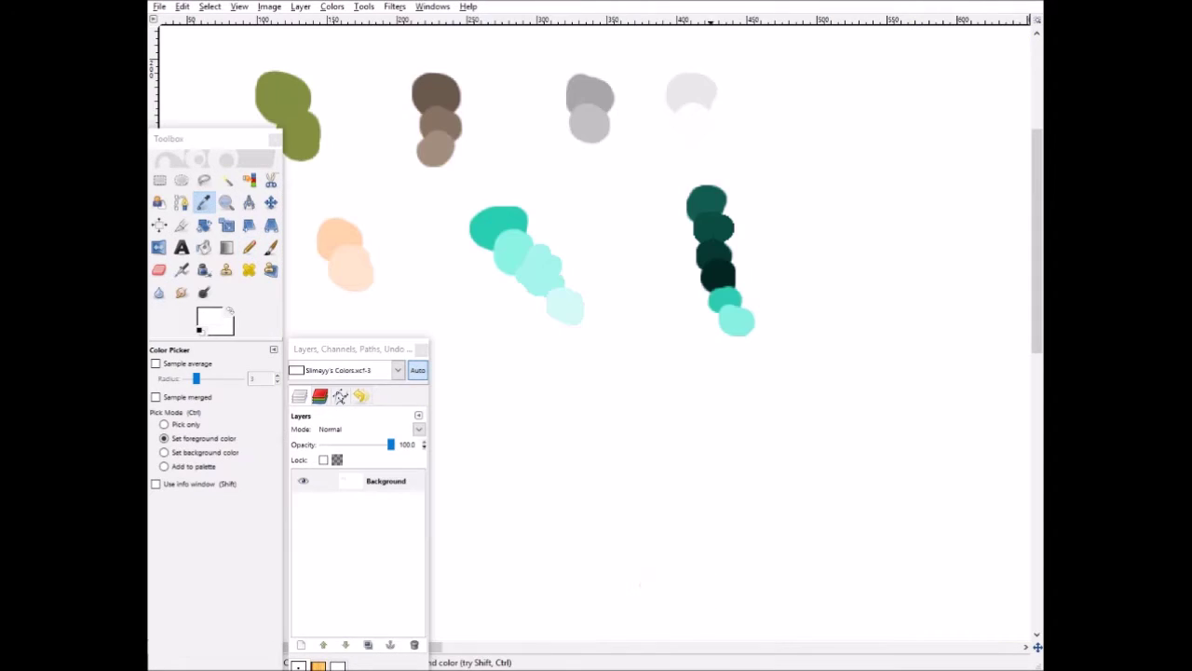
click(540, 599)
scroll(806, 474, up, 4)
scroll(806, 473, down, 1)
click(248, 248)
click(188, 400)
click(242, 440)
Step: Pencil light gray down both sides of the half-round belly panel and the panel below it
mouse_move(671, 213)
mouse_down()
mouse_move(666, 457)
mouse_move(539, 433)
mouse_move(587, 279)
mouse_move(628, 289)
mouse_move(577, 410)
mouse_up()
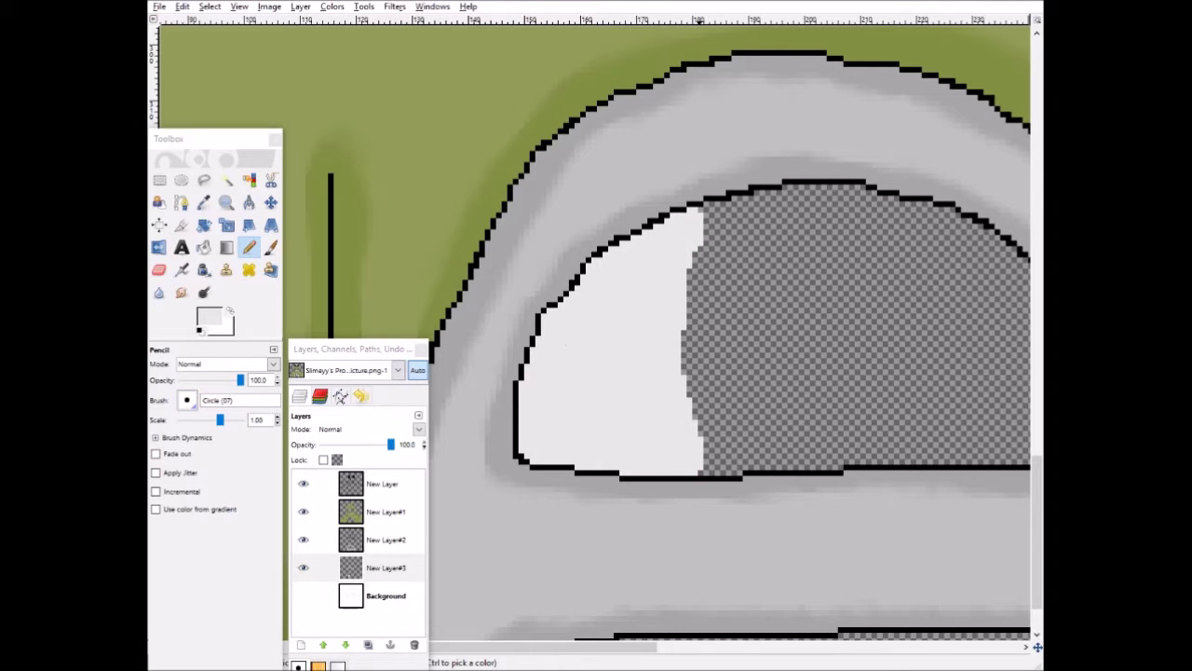
scroll(578, 410, right, 3)
mouse_move(764, 216)
mouse_down()
mouse_move(822, 447)
mouse_move(927, 377)
mouse_move(892, 299)
mouse_move(844, 285)
mouse_move(885, 415)
mouse_up()
scroll(606, 391, down, 1)
mouse_move(819, 565)
mouse_down()
mouse_move(823, 593)
mouse_move(899, 581)
mouse_move(881, 594)
mouse_up()
drag(684, 647, 598, 646)
mouse_move(759, 561)
mouse_down()
mouse_move(769, 630)
mouse_move(619, 628)
mouse_move(731, 615)
mouse_up()
Step: Sample white from the color palette image and pencil it across the middle of both belly panels
click(204, 203)
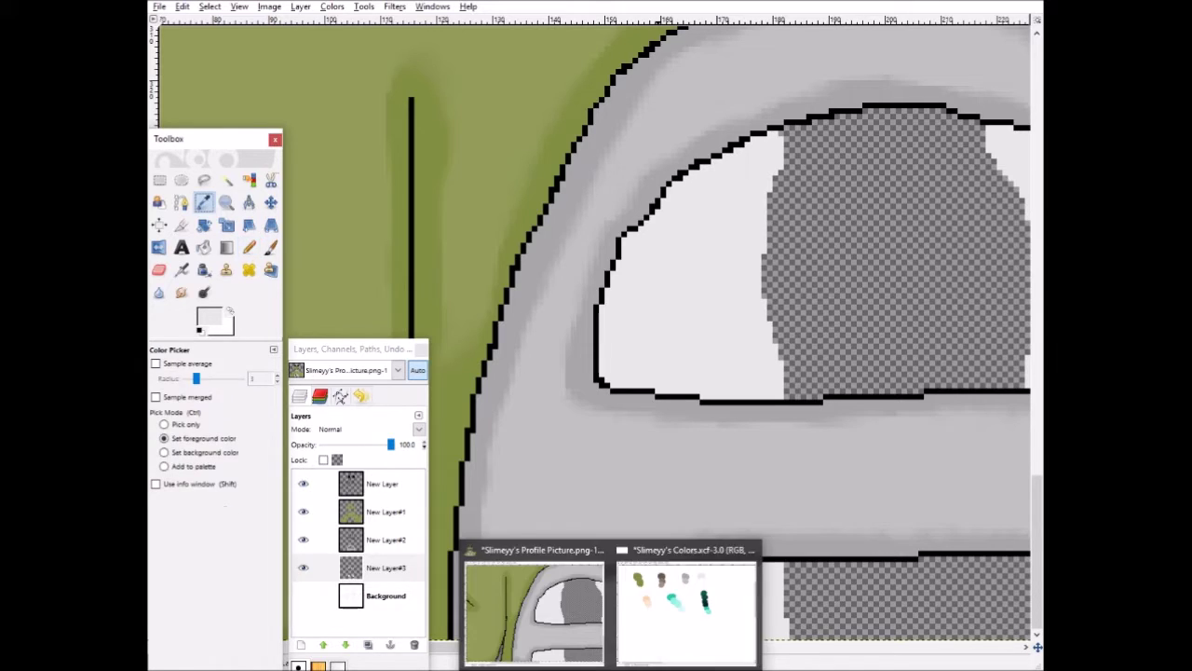
click(682, 610)
click(690, 112)
mouse_move(601, 667)
click(535, 610)
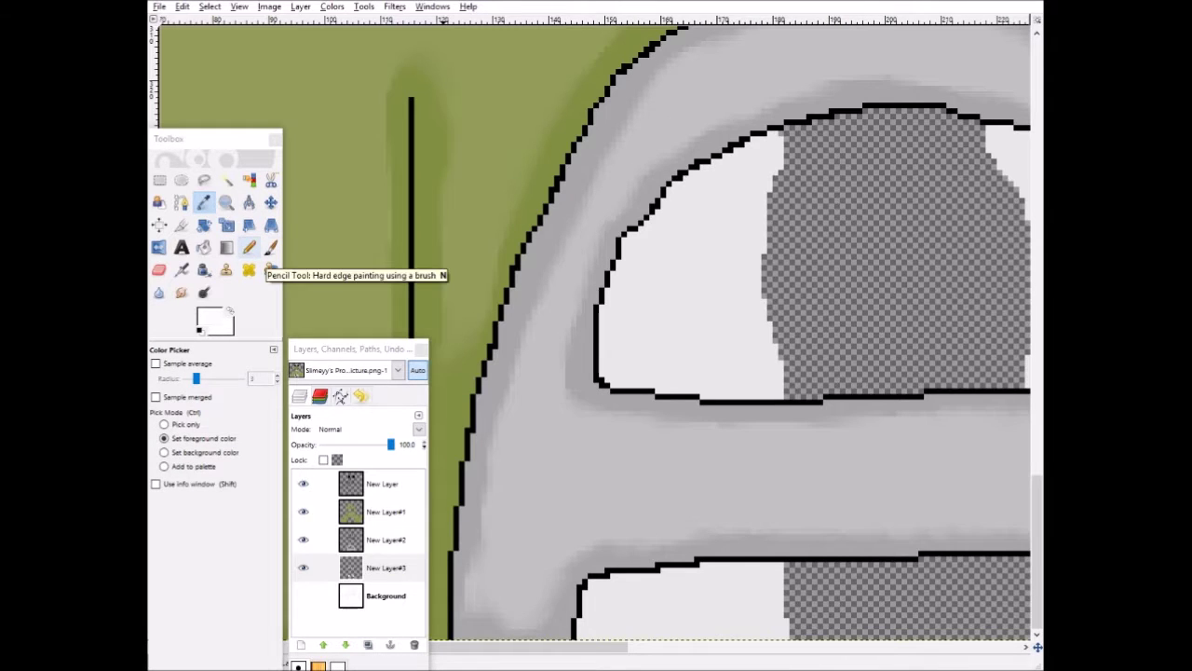
click(249, 247)
scroll(614, 279, right, 3)
mouse_move(614, 149)
mouse_down()
mouse_move(791, 126)
mouse_move(867, 307)
mouse_move(689, 382)
mouse_move(615, 177)
mouse_move(820, 344)
mouse_move(640, 298)
mouse_move(689, 270)
mouse_move(758, 301)
mouse_move(746, 288)
mouse_up()
mouse_move(624, 570)
mouse_down()
mouse_move(853, 626)
mouse_move(734, 580)
mouse_move(838, 599)
mouse_up()
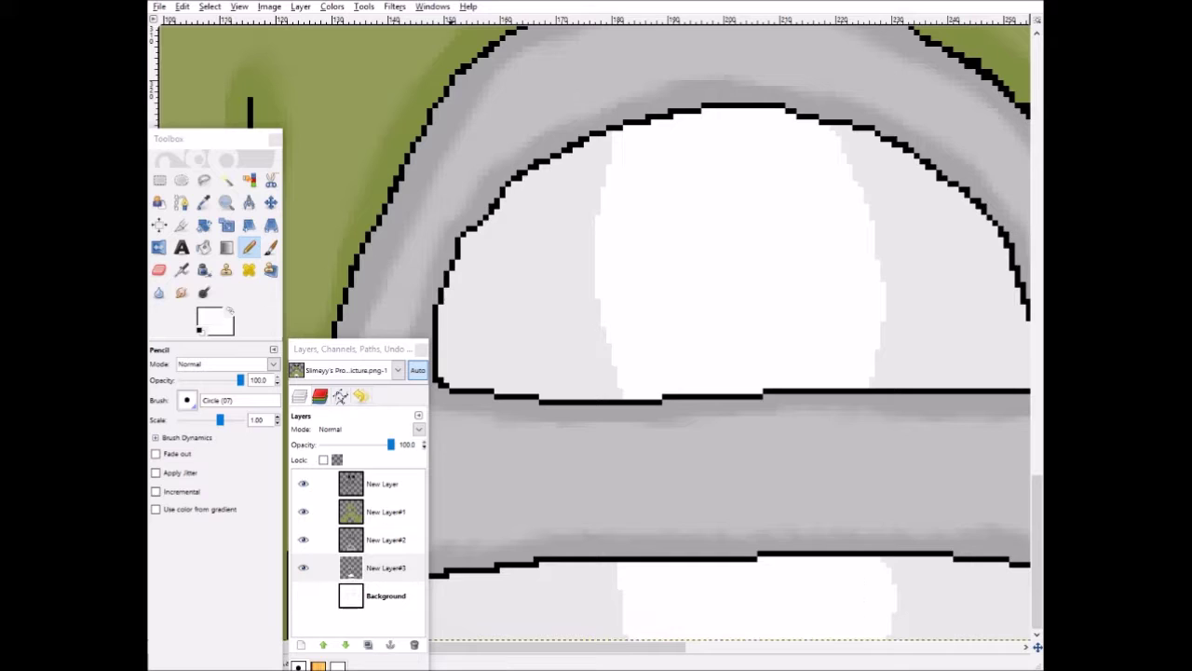
Step: Smudge the boundaries between the white middle and light gray sides of the belly panels
click(182, 293)
drag(609, 146, 610, 154)
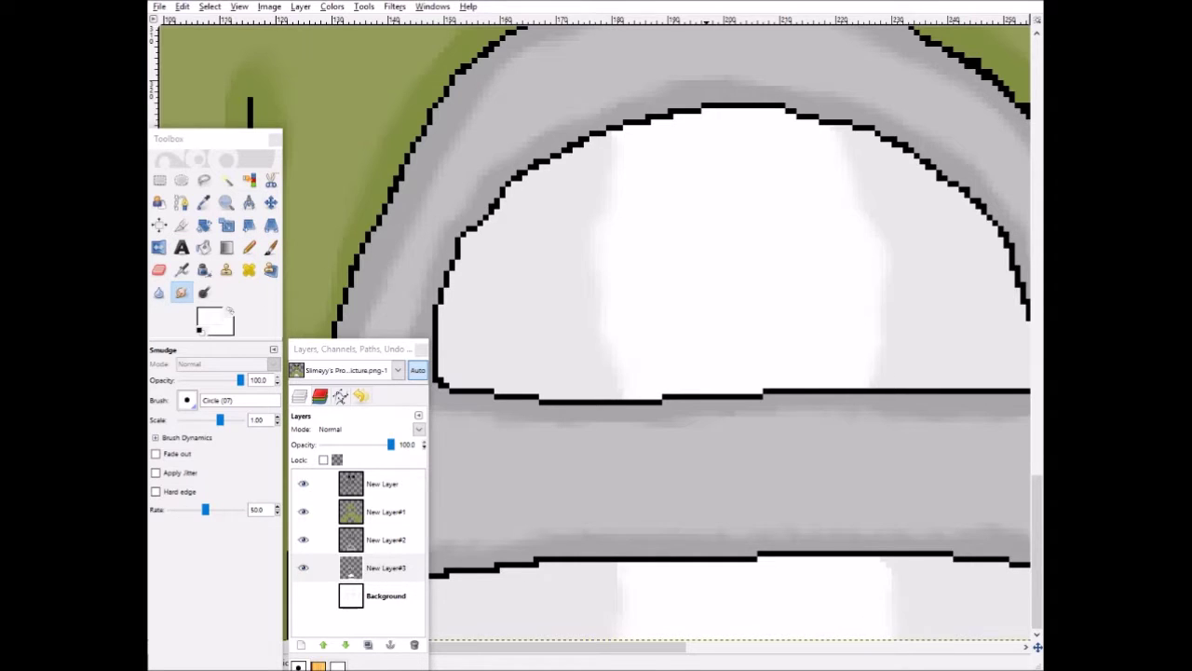
scroll(706, 354, down, 3)
Step: Set the brush to Circle (03), sample the dark brown from the hair, and pencil it inside the eyebrow above the open eye
scroll(693, 354, up, 5)
scroll(684, 354, down, 2)
scroll(682, 354, up, 4)
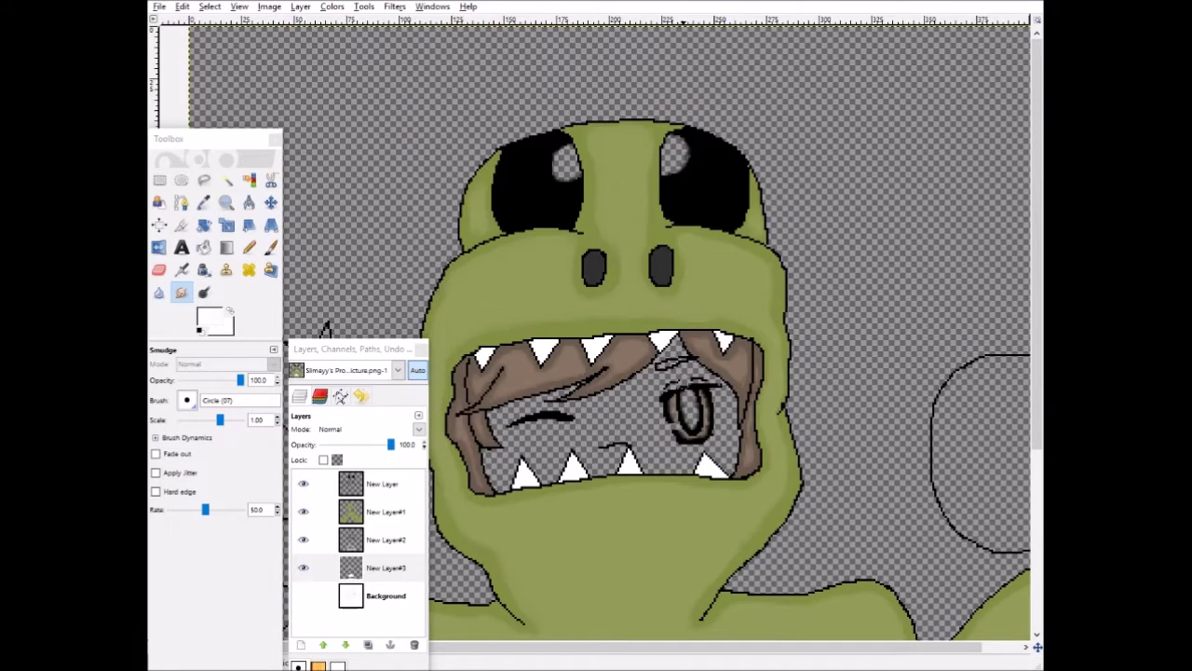
scroll(684, 378, up, 5)
click(187, 401)
click(278, 424)
click(204, 203)
click(526, 270)
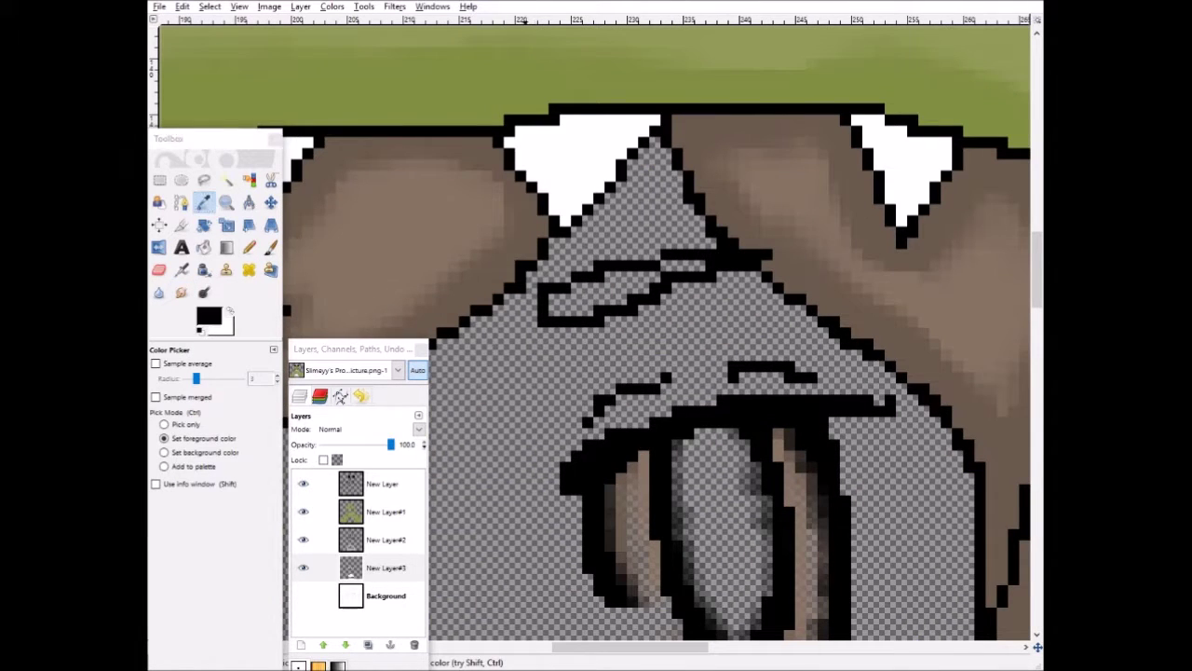
drag(556, 301, 601, 298)
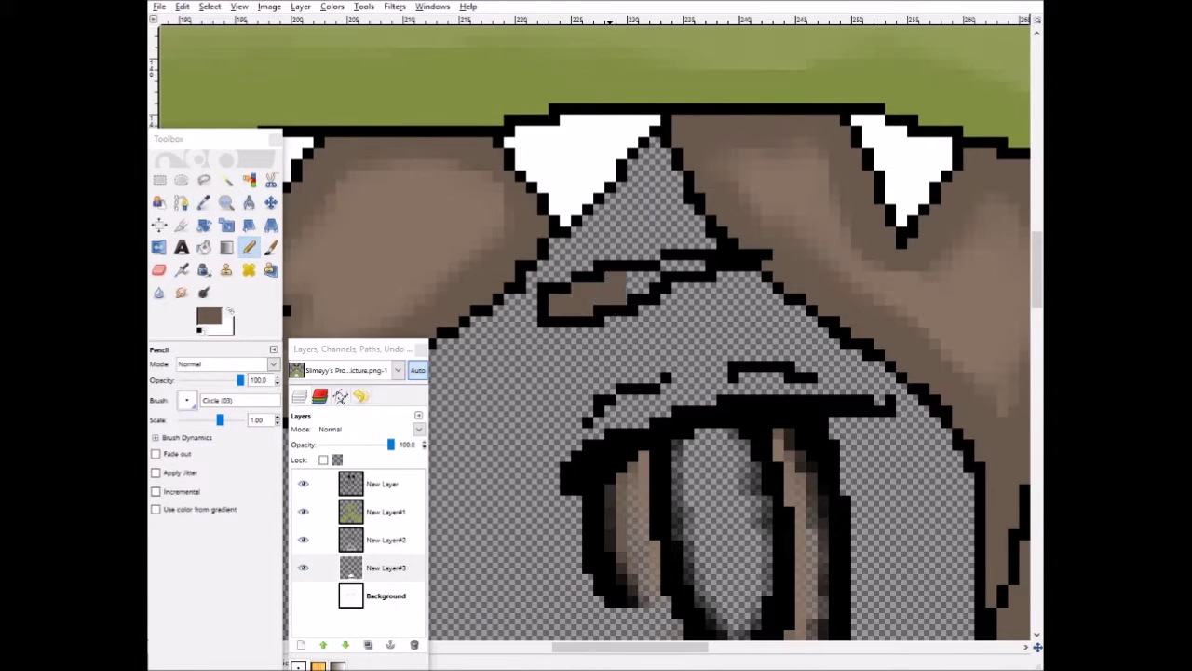
Step: Set the foreground color to white (ffffff) and pencil it inside the highlights of the hood's two black eyes
scroll(550, 299, down, 2)
scroll(596, 646, left, 4)
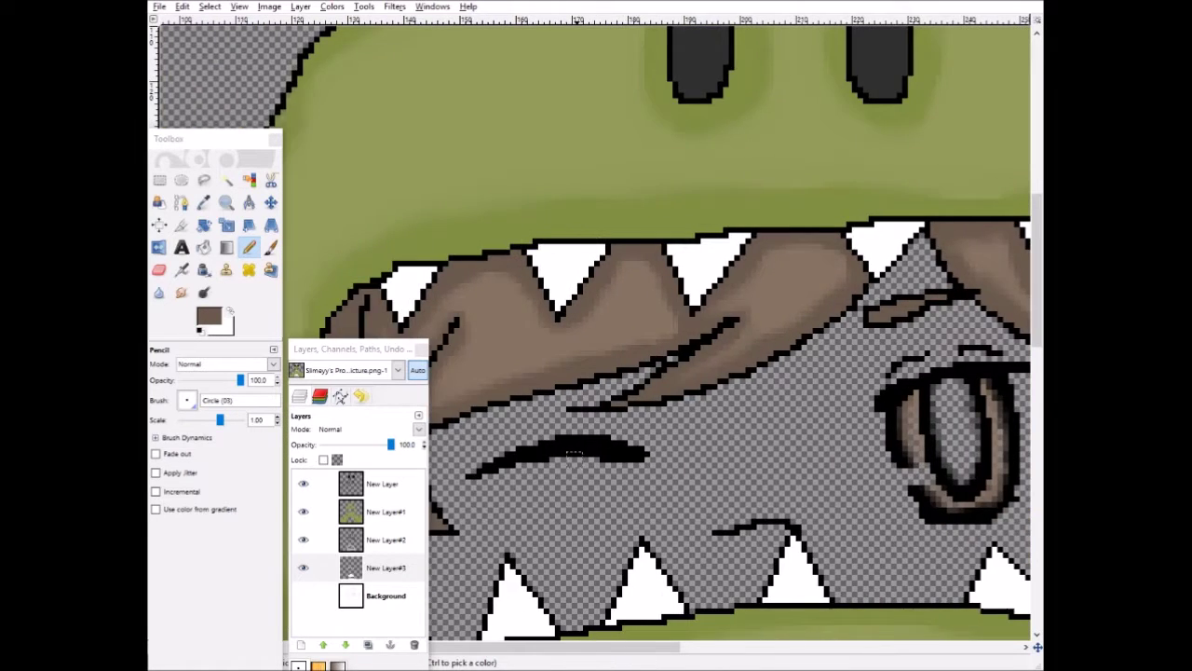
scroll(575, 455, up, 3)
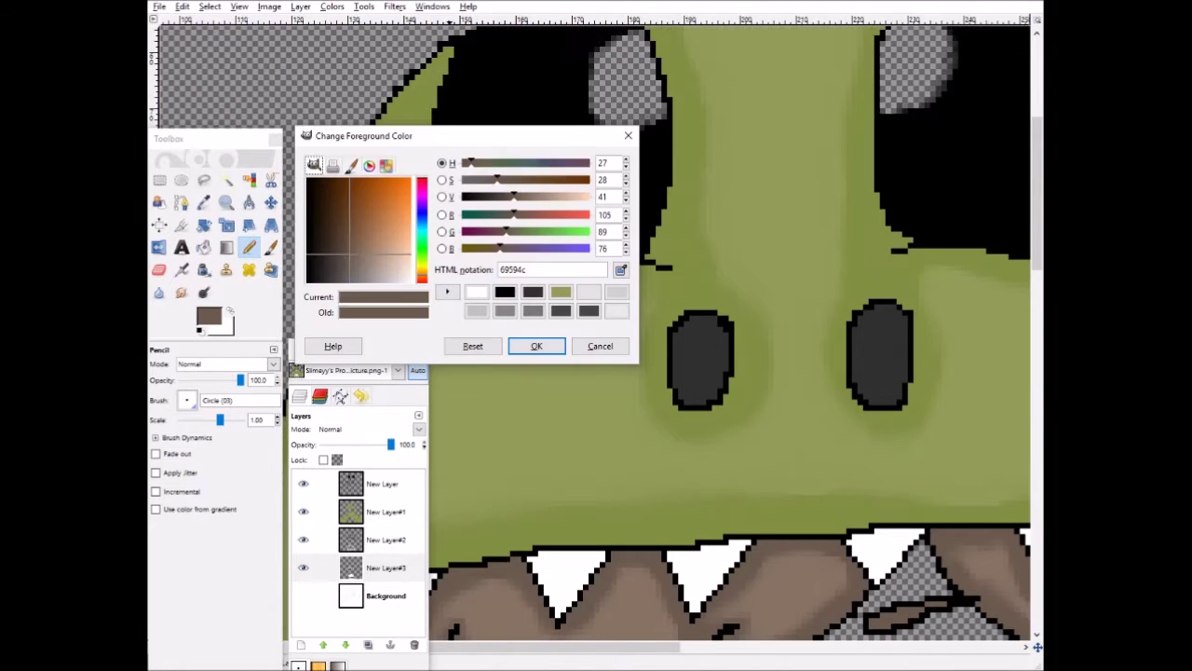
click(304, 168)
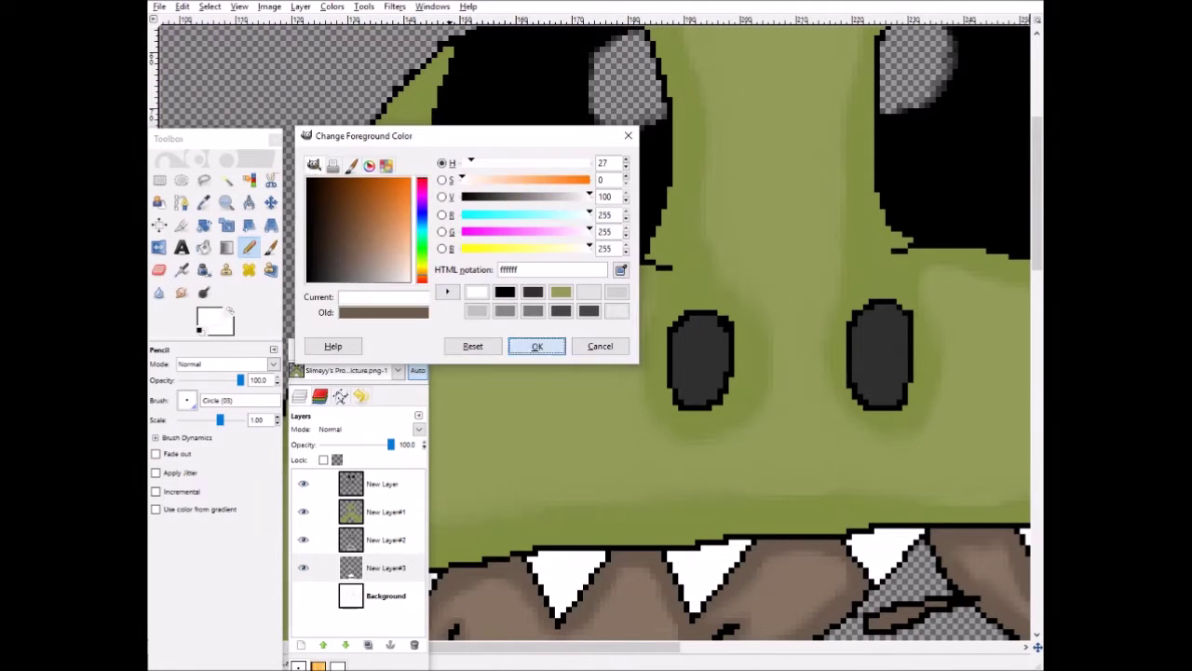
click(634, 199)
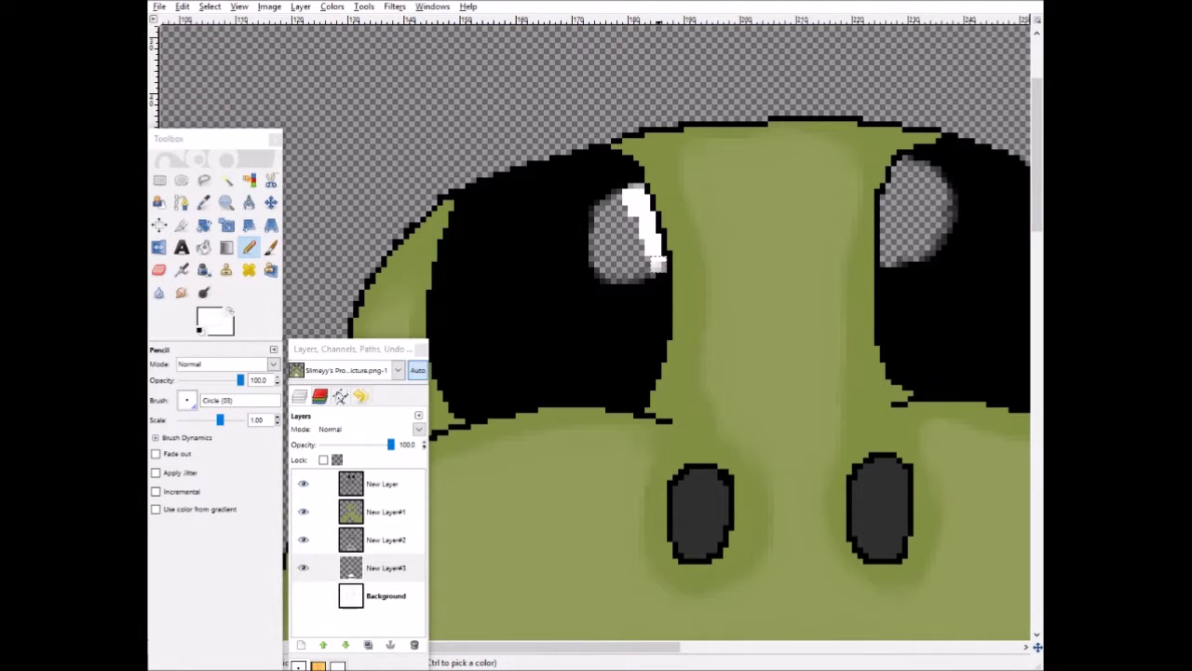
drag(658, 263, 642, 241)
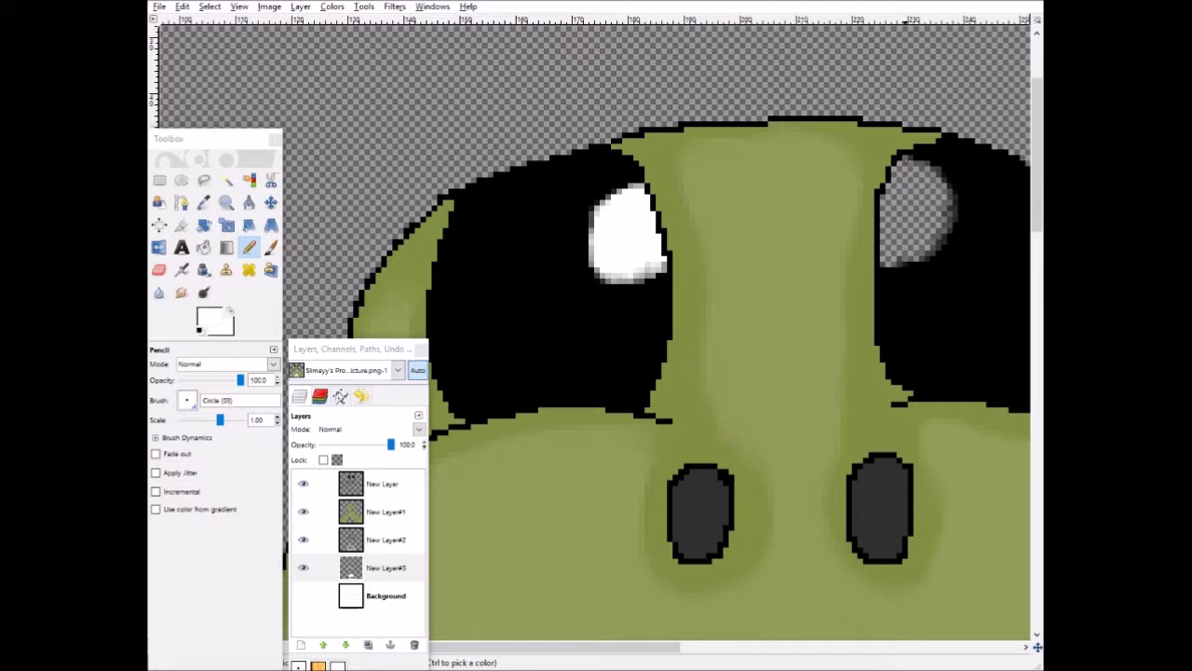
drag(887, 251, 940, 223)
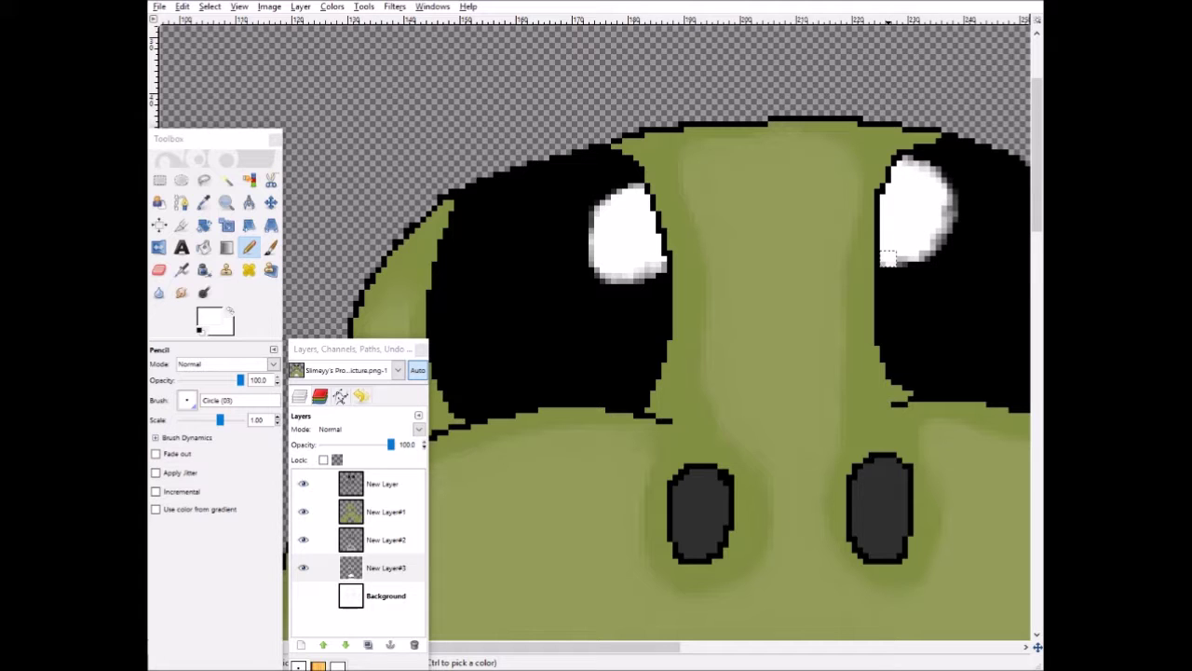
Step: Set the foreground color to yellow (e2ed30) and pencil it across the entire inside of the star
scroll(559, 114, down, 2)
scroll(552, 114, down, 2)
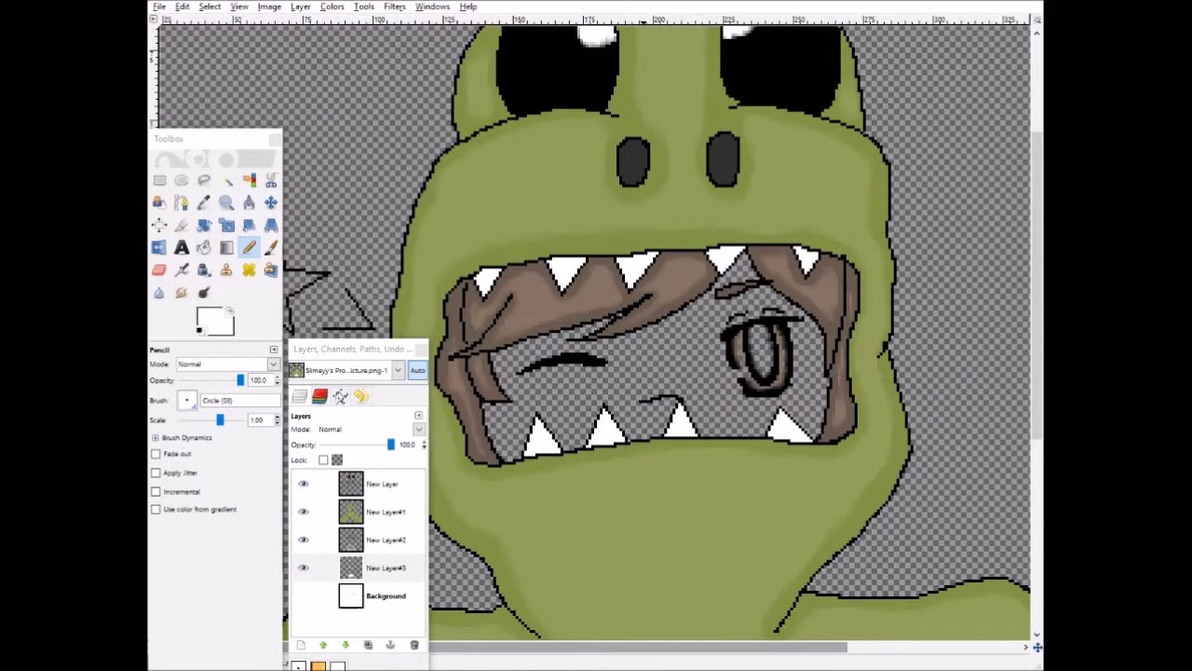
scroll(280, 93, up, 2)
scroll(303, 84, down, 3)
scroll(308, 74, up, 1)
scroll(326, 70, down, 3)
click(209, 317)
click(484, 163)
click(563, 180)
click(582, 197)
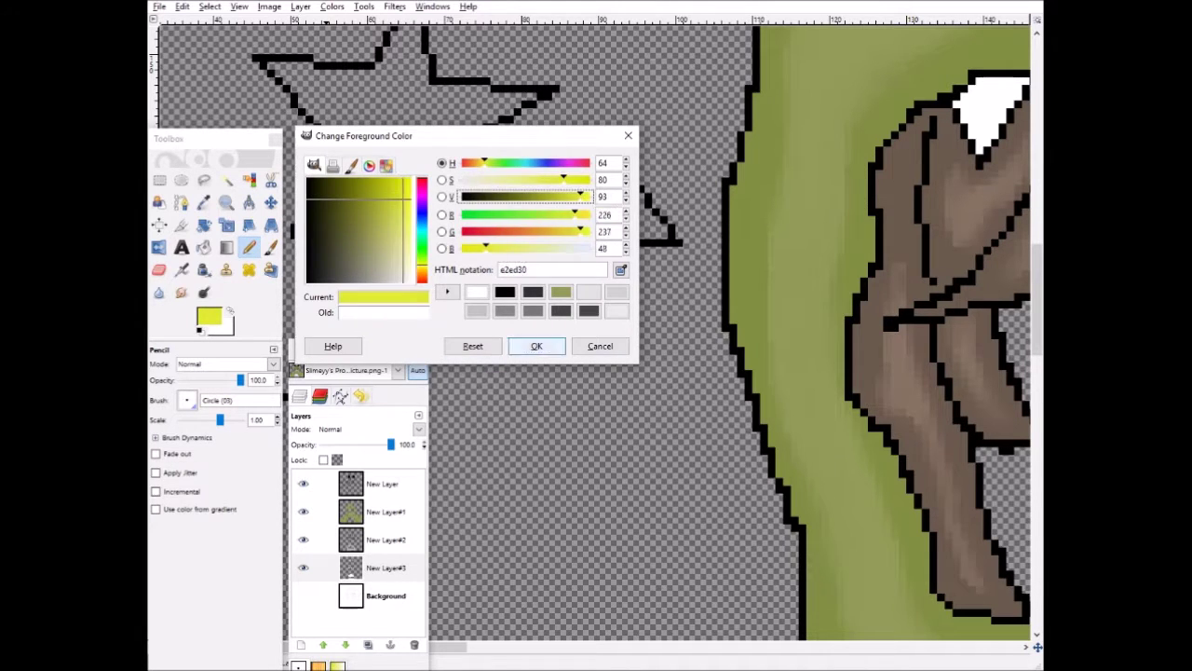
click(536, 345)
mouse_move(454, 244)
mouse_down()
mouse_move(428, 198)
mouse_move(516, 98)
mouse_up()
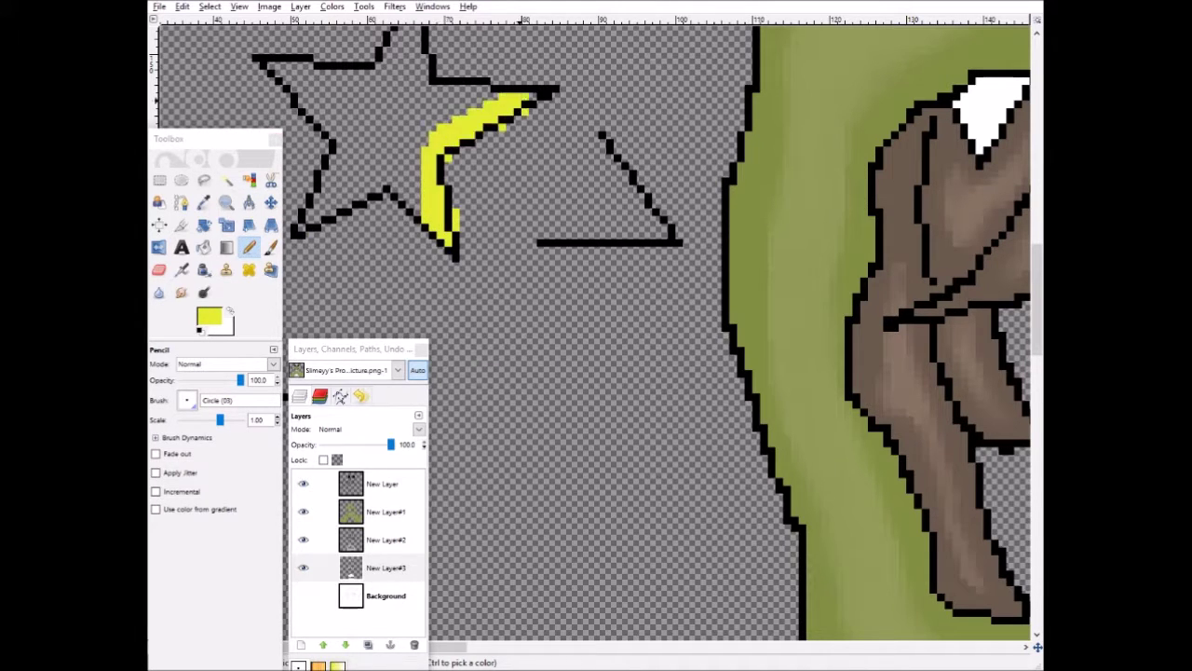
drag(359, 348, 778, 251)
scroll(522, 244, up, 2)
mouse_move(424, 240)
mouse_down()
mouse_move(412, 177)
mouse_move(339, 239)
mouse_move(296, 228)
mouse_up()
scroll(298, 228, left, 3)
mouse_move(596, 252)
mouse_down()
mouse_move(550, 382)
mouse_move(643, 344)
mouse_move(666, 270)
mouse_up()
drag(773, 250, 889, 213)
Step: Erase the stray yellow pixels outside the star's outline with a hard edge
click(159, 271)
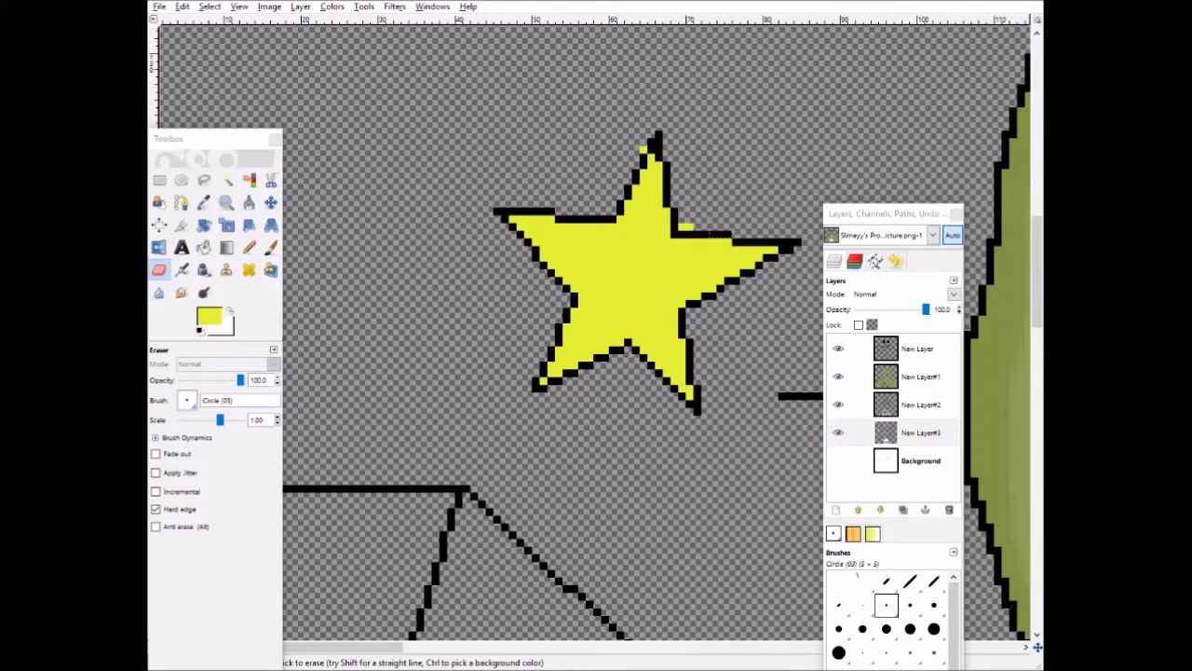
scroll(600, 314, down, 2)
scroll(615, 354, up, 2)
Step: Set the foreground color to pale yellow (e6ed75), pencil it over the star's middle, and smudge it into the brighter yellow
click(210, 317)
drag(563, 180, 526, 180)
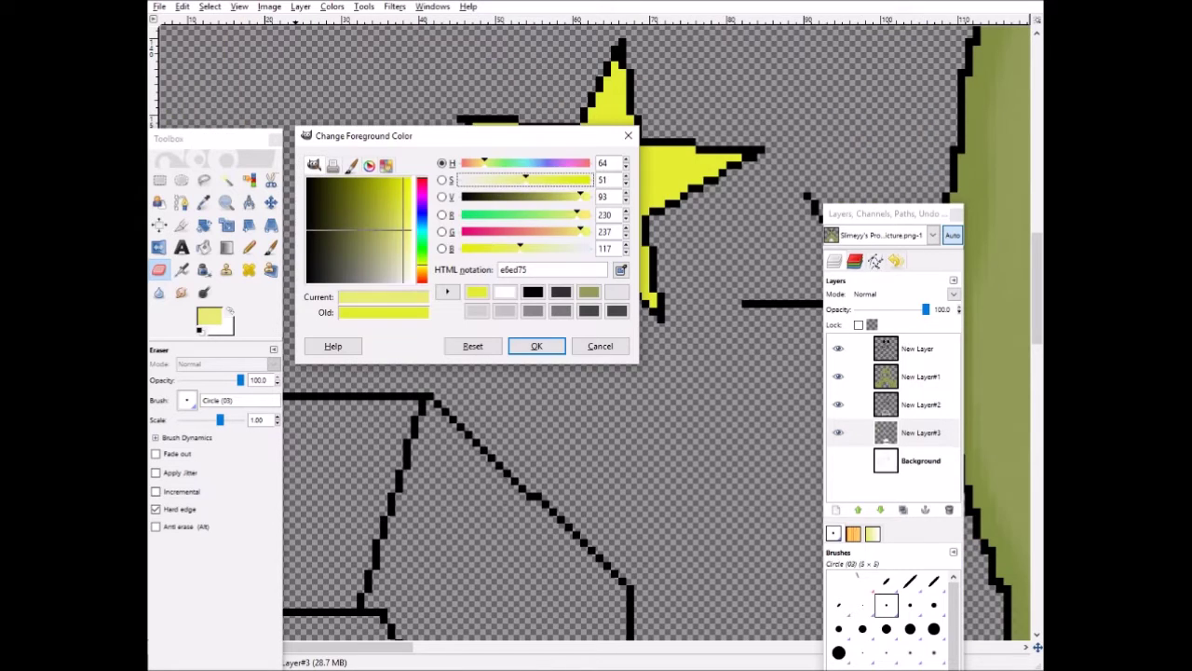
click(536, 346)
drag(615, 136, 605, 166)
key(ctrl+z)
click(249, 248)
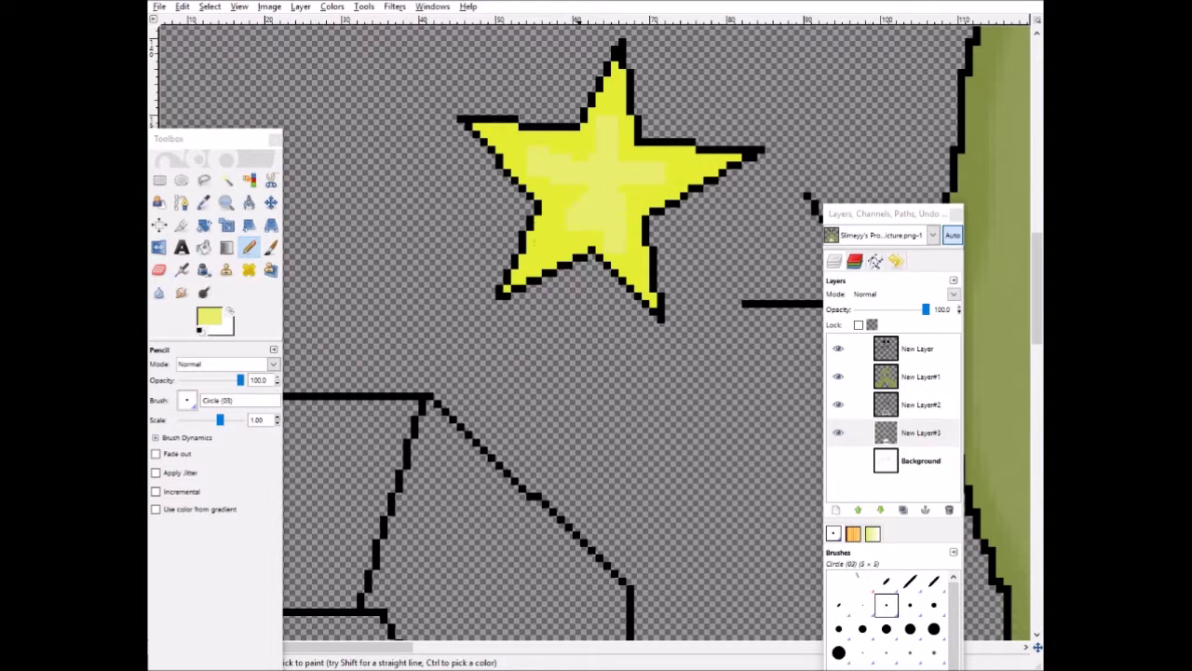
key(s)
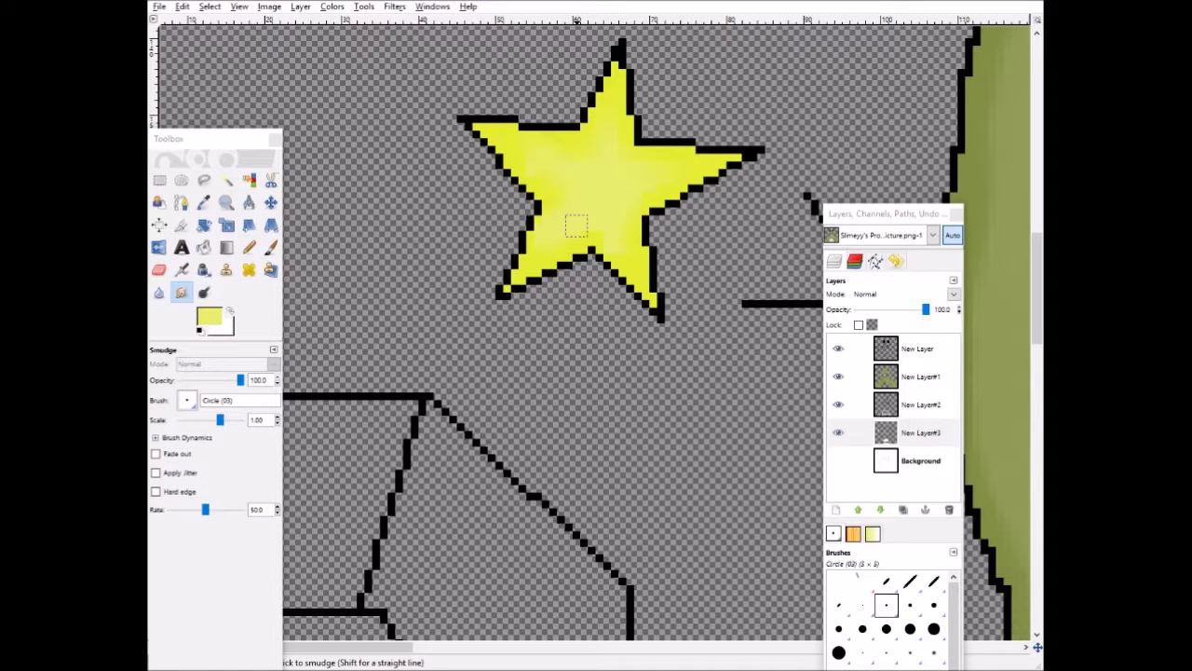
Step: Sample the first dark teal of the green column in the palette image and pencil it along the inside of the round outline
scroll(460, 354, down, 5)
scroll(460, 354, down, 2)
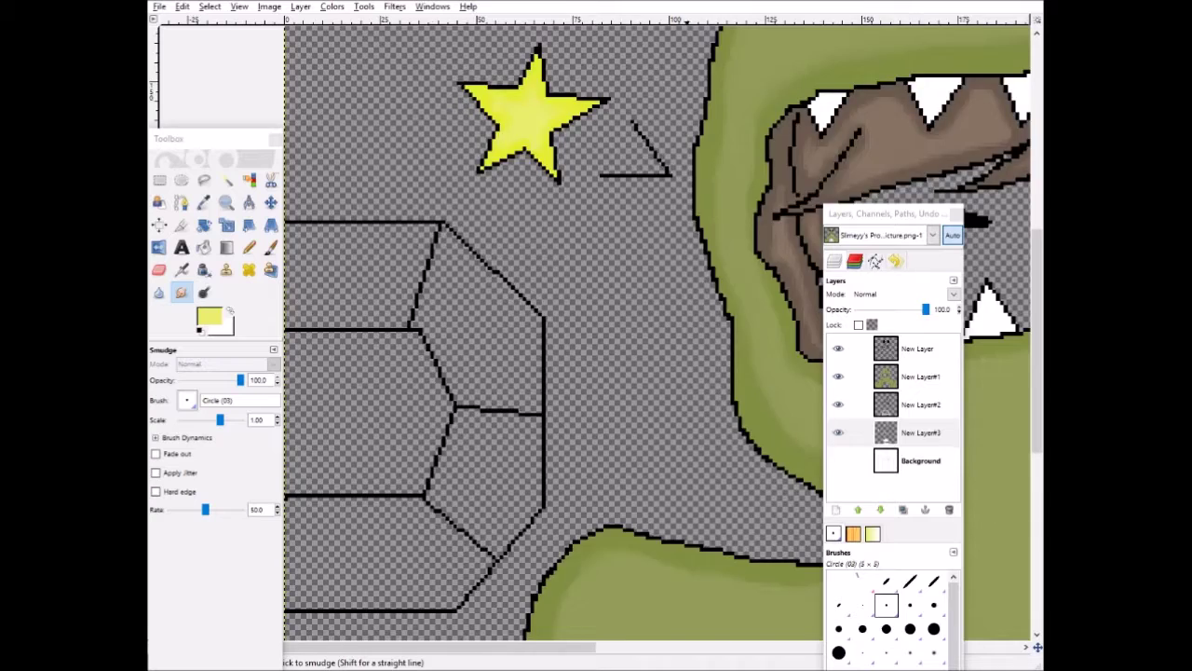
drag(458, 647, 881, 646)
drag(883, 213, 428, 170)
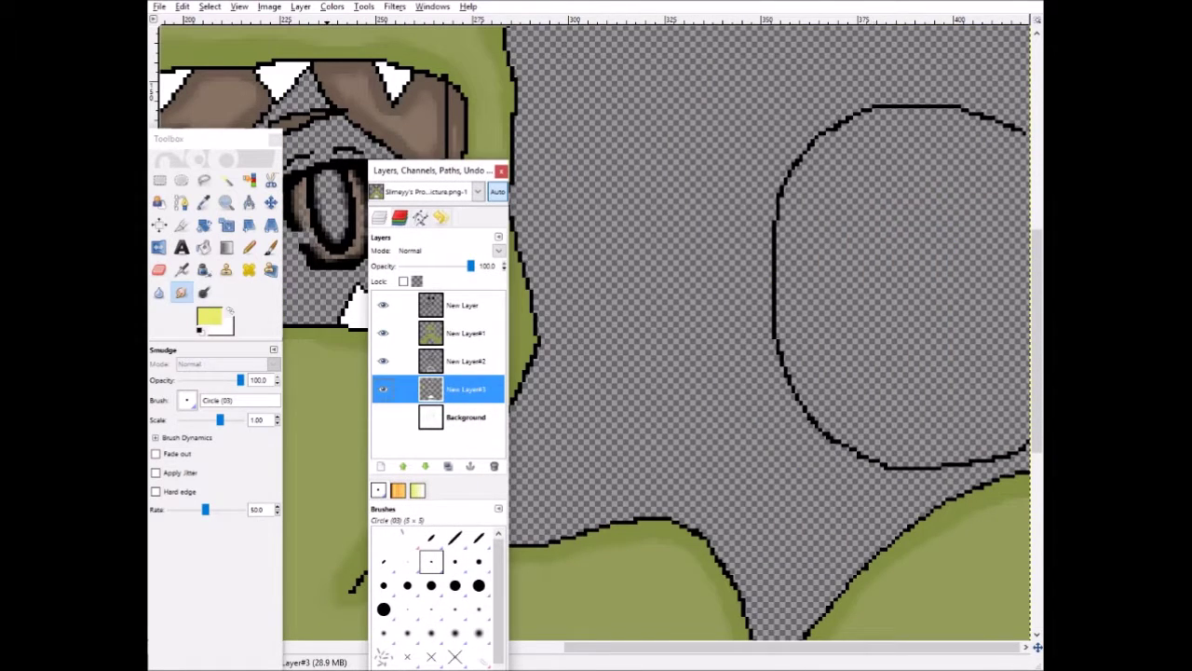
click(204, 203)
mouse_move(612, 668)
click(679, 617)
click(249, 247)
click(532, 615)
scroll(987, 203, up, 1)
click(454, 561)
mouse_move(1017, 129)
mouse_down()
mouse_move(977, 97)
mouse_move(850, 85)
mouse_move(734, 132)
mouse_move(678, 283)
mouse_move(701, 407)
mouse_move(736, 498)
mouse_move(1006, 536)
mouse_up()
Step: Widen the dark teal ring inside the round shape with the Circle (07) brush and erase the spill beyond its left outline
click(479, 561)
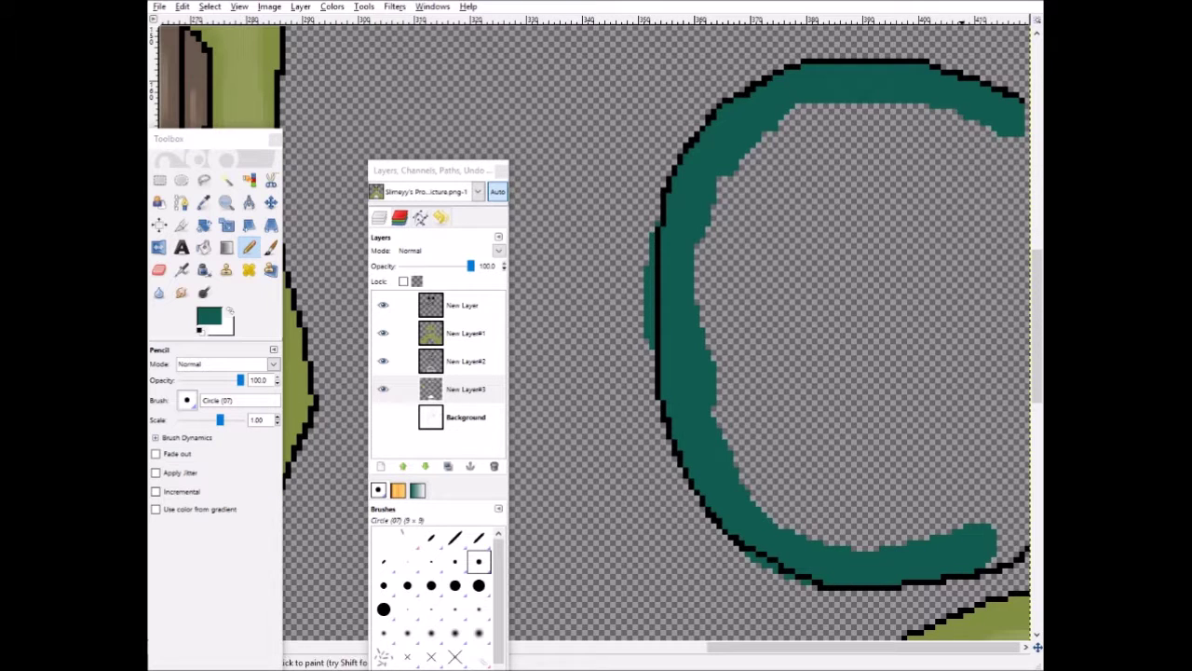
mouse_move(756, 130)
mouse_down()
mouse_move(843, 541)
mouse_move(1025, 456)
mouse_up()
drag(764, 154, 1024, 185)
key(shift+e)
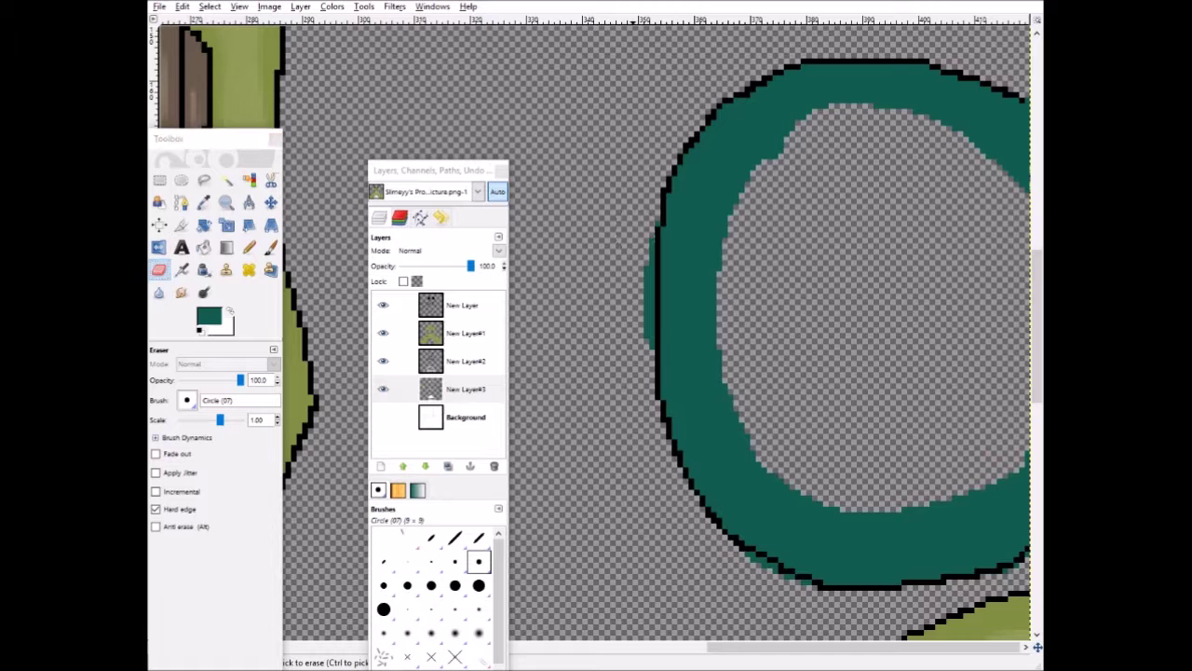
click(249, 248)
Step: Sample the second, darker teal from the palette image and pencil a ring just inside the outer teal ring
click(204, 202)
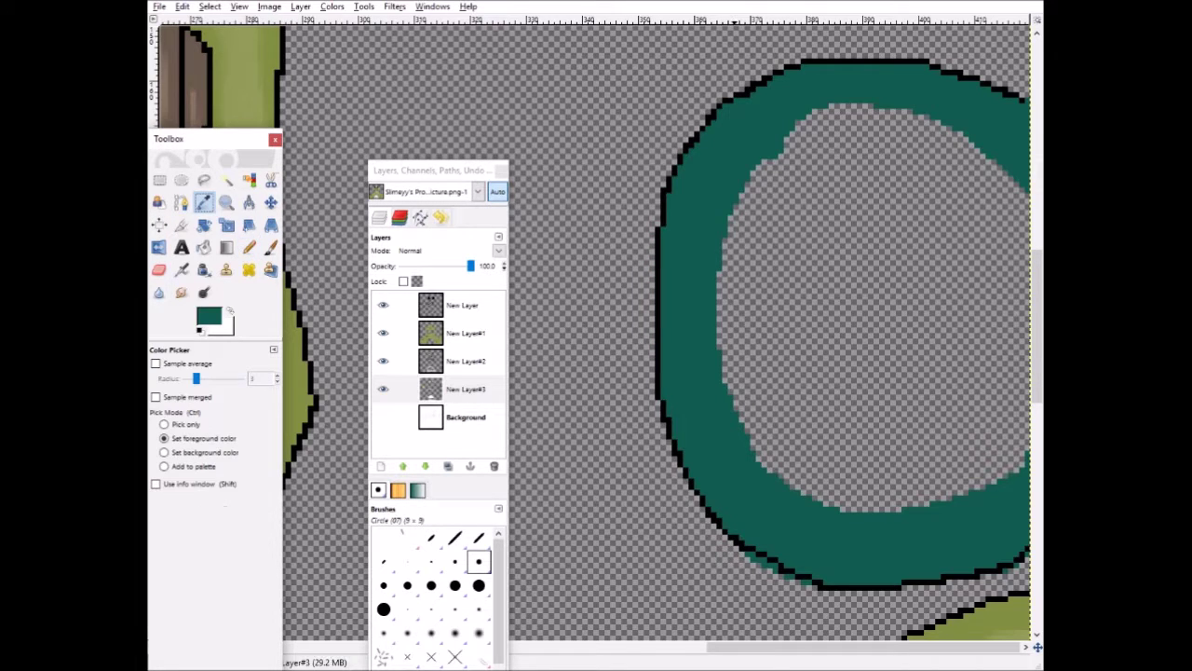
mouse_move(613, 669)
click(691, 605)
key(alt+Tab)
key(p)
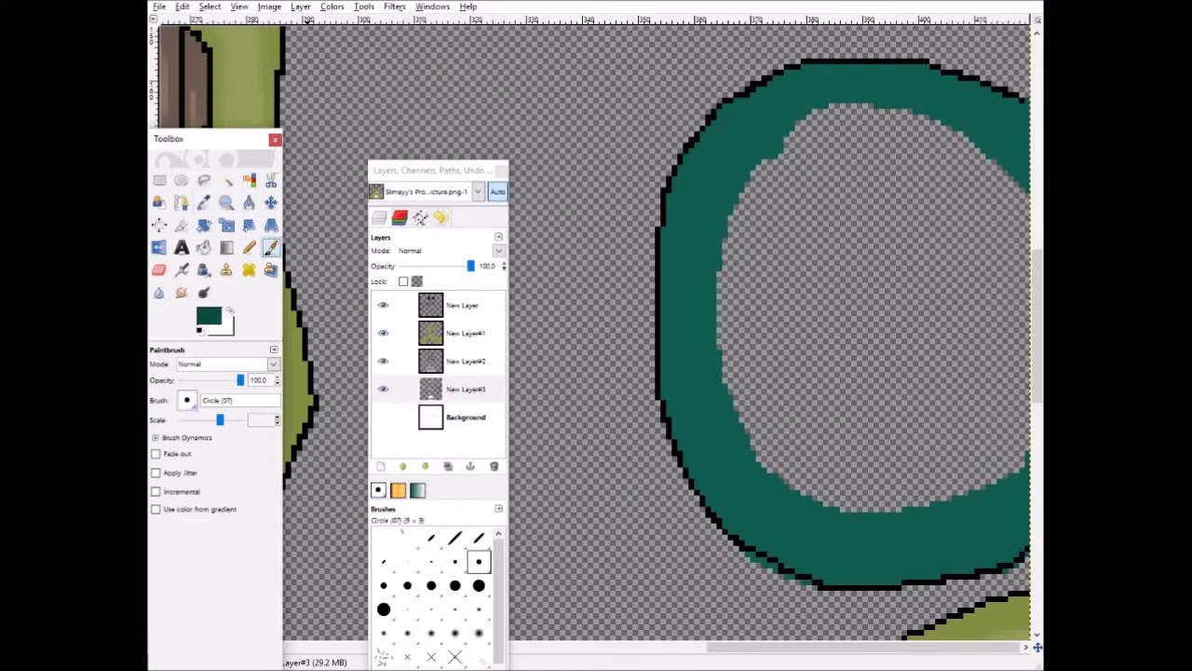
mouse_move(1011, 223)
mouse_down()
mouse_move(838, 121)
mouse_move(772, 180)
mouse_move(735, 317)
mouse_up()
key(ctrl+z)
key(n)
mouse_move(1025, 219)
mouse_down()
mouse_move(922, 121)
mouse_move(751, 182)
mouse_move(713, 316)
mouse_move(1002, 470)
mouse_move(899, 160)
mouse_move(812, 158)
mouse_move(754, 246)
mouse_up()
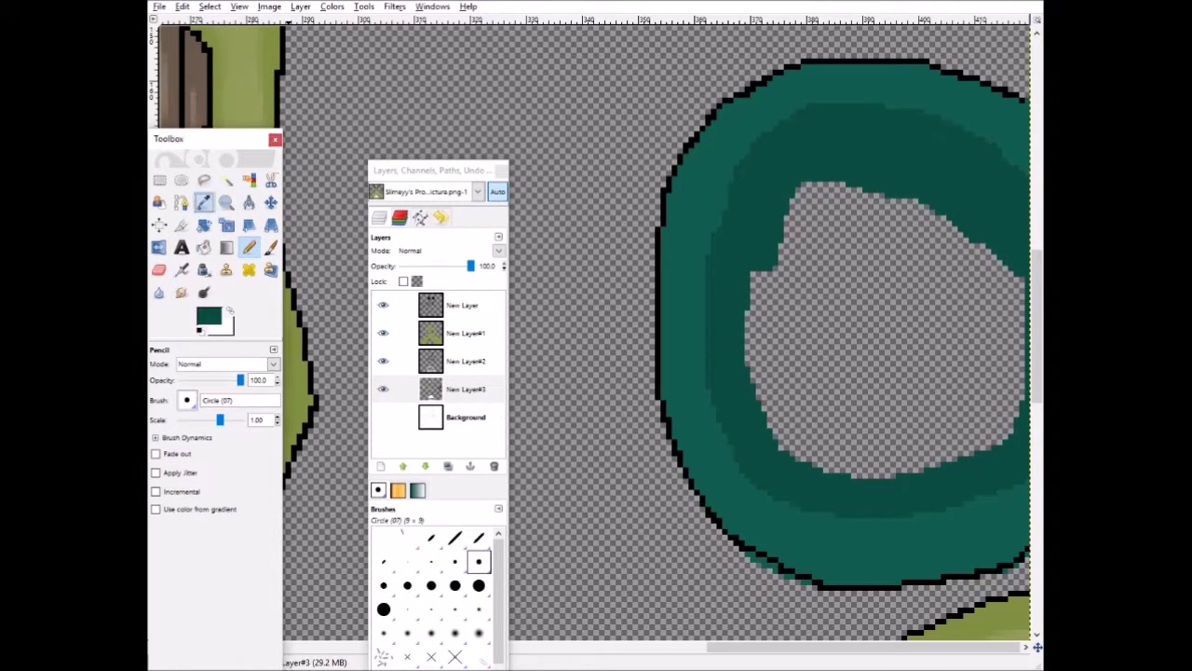
Step: Sample the third teal shade from the palette image and pencil another ring inside the second one
click(204, 202)
key(alt+Tab)
mouse_move(620, 668)
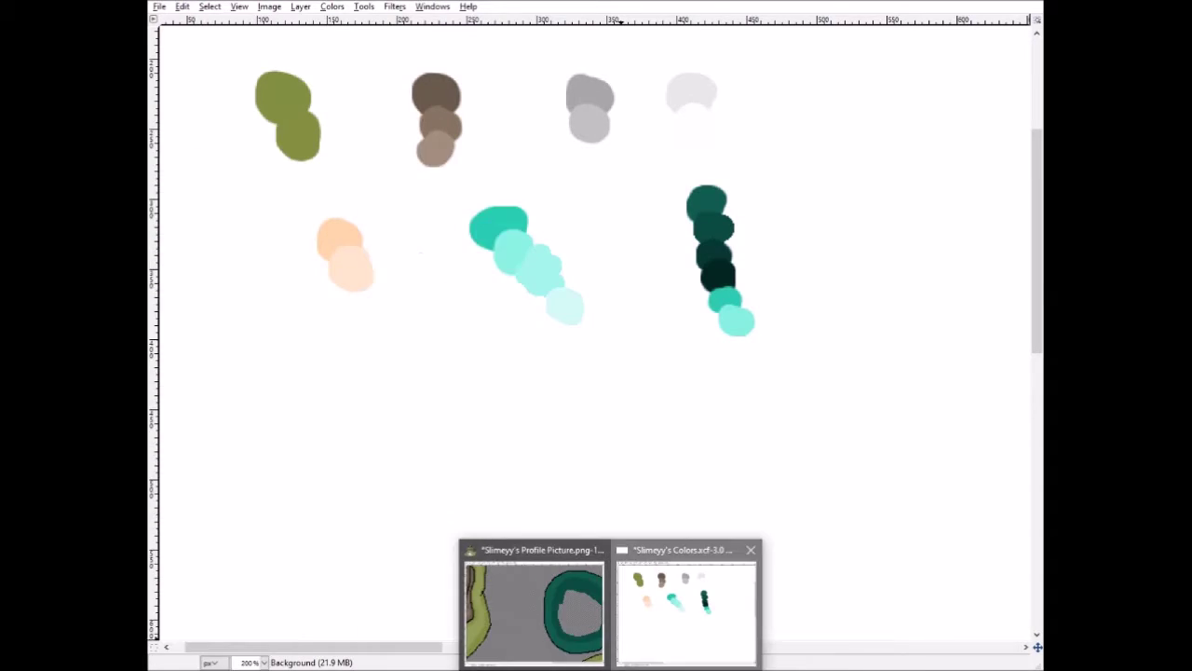
click(534, 610)
click(249, 247)
mouse_move(816, 184)
mouse_down()
mouse_move(982, 229)
mouse_move(1008, 296)
mouse_up()
mouse_move(810, 202)
mouse_down()
mouse_move(780, 239)
mouse_move(798, 430)
mouse_move(980, 443)
mouse_move(899, 201)
mouse_move(857, 424)
mouse_move(911, 220)
mouse_up()
Step: Sample the darkest teal from the palette image and bucket-fill the empty center of the round shape
key(alt+Tab)
key(alt+Tab)
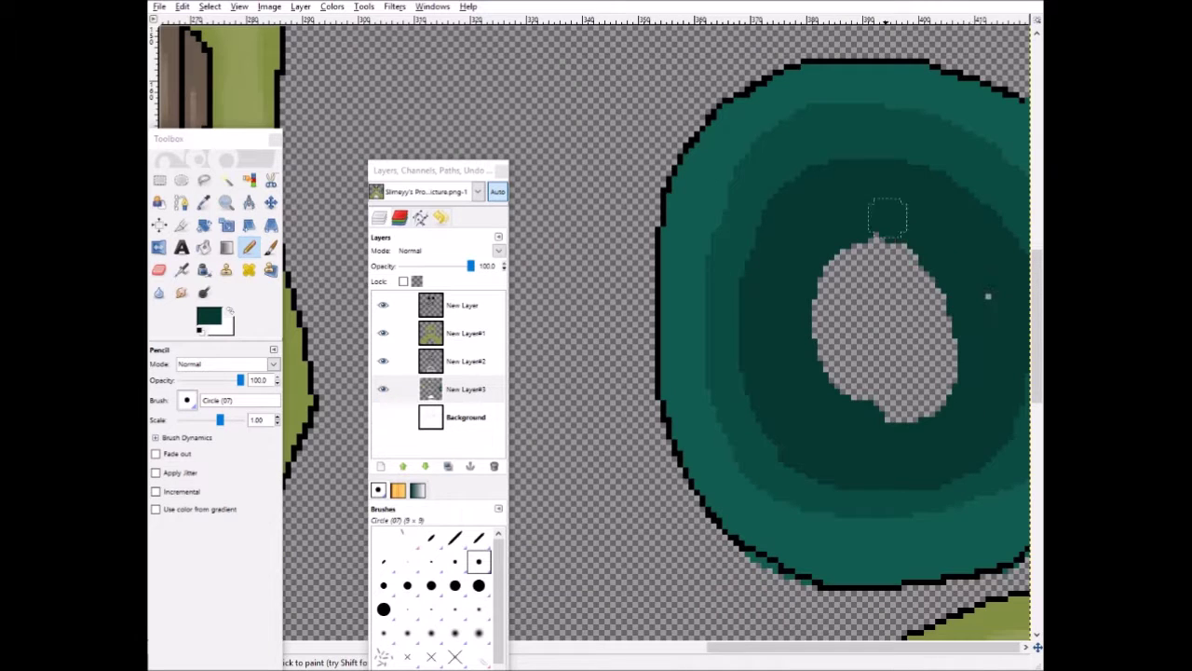
key(o)
key(alt+Tab)
key(alt+Tab)
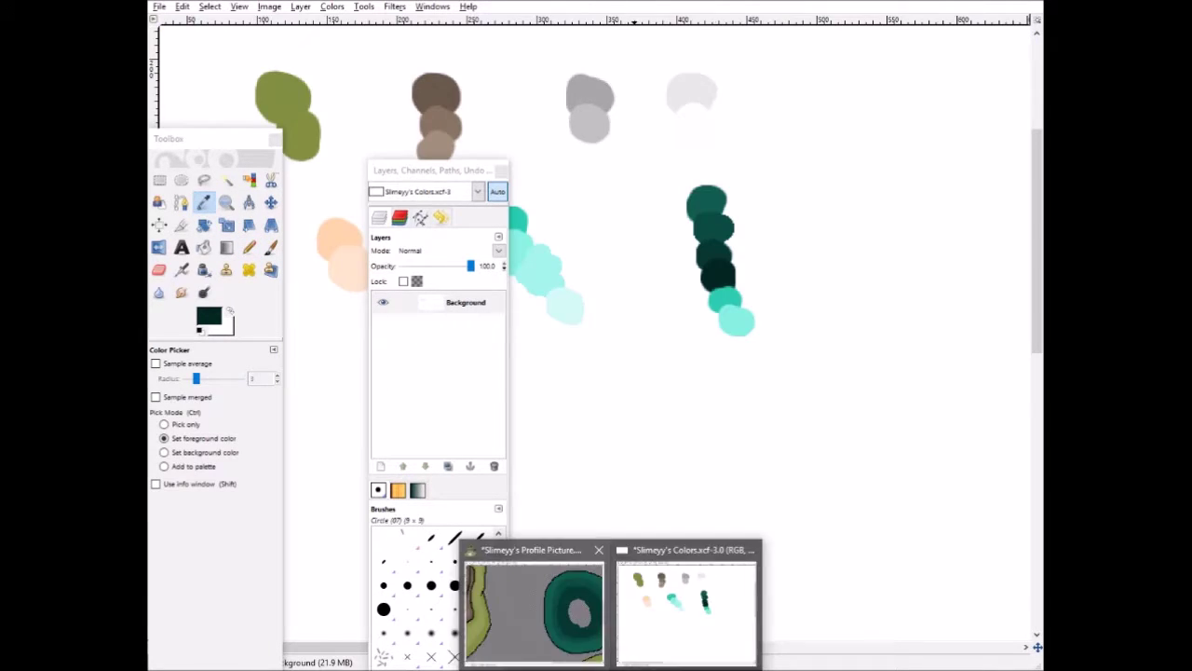
key(shift+b)
click(852, 326)
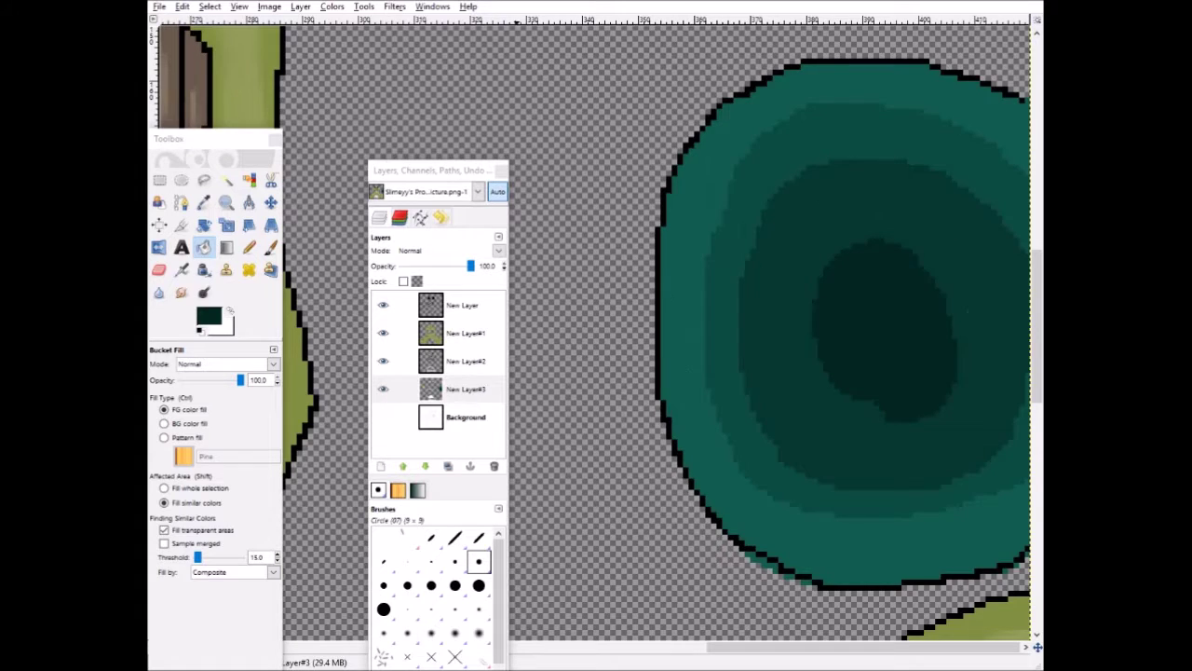
Step: Smudge the boundaries between the teal rings with the Circle (19) and Circle (09) brushes
key(s)
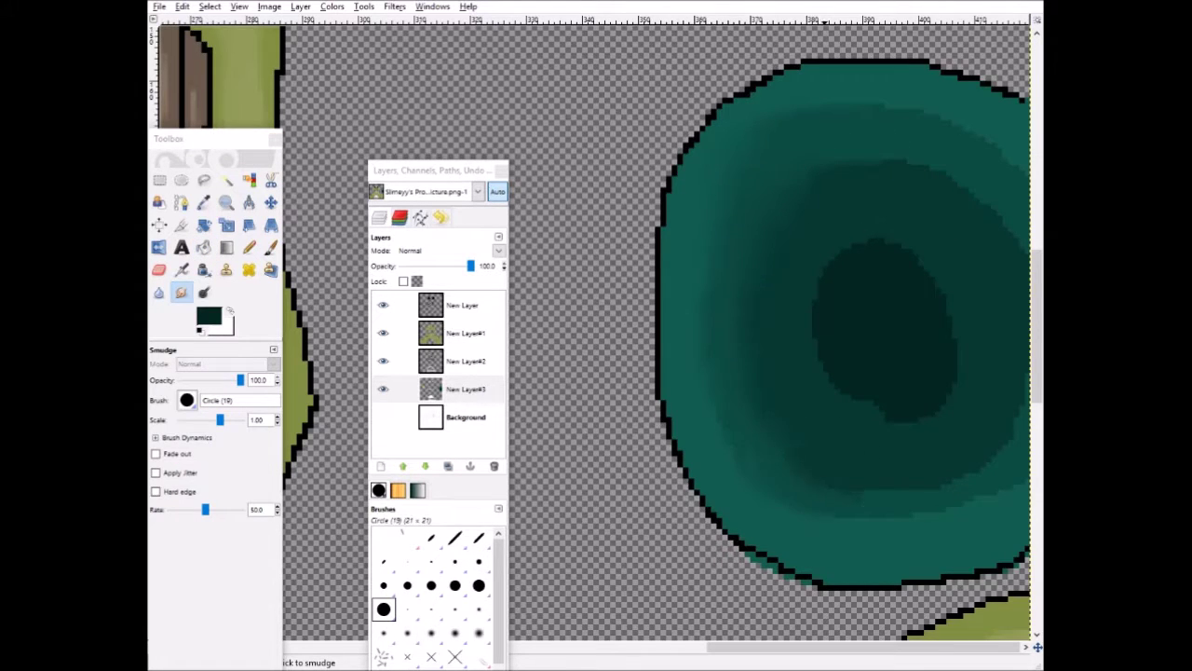
drag(947, 322, 867, 307)
click(384, 585)
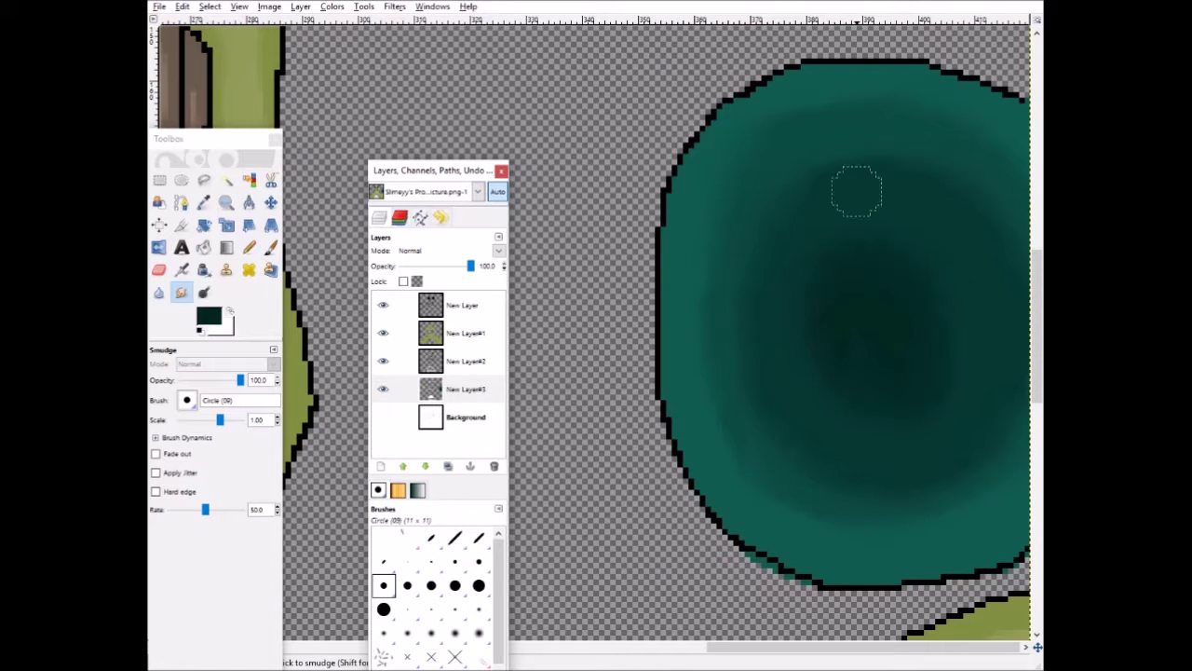
Step: Sample the bright teal from the palette image and pencil a curved highlight on the upper left of the round shape
click(204, 202)
mouse_move(612, 668)
click(686, 610)
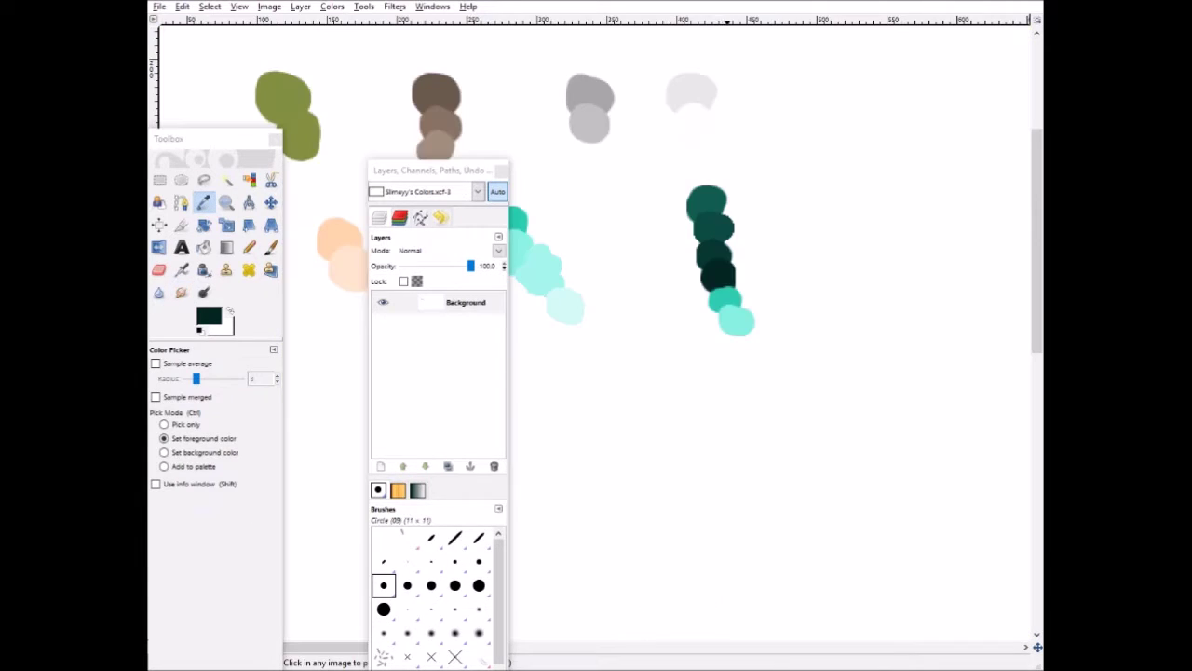
click(725, 301)
click(534, 610)
click(249, 247)
mouse_move(833, 154)
mouse_down()
mouse_move(765, 282)
mouse_move(825, 140)
mouse_move(752, 297)
mouse_up()
Step: Sample the light aqua from the palette image and pencil it along the upper-left highlight
key(o)
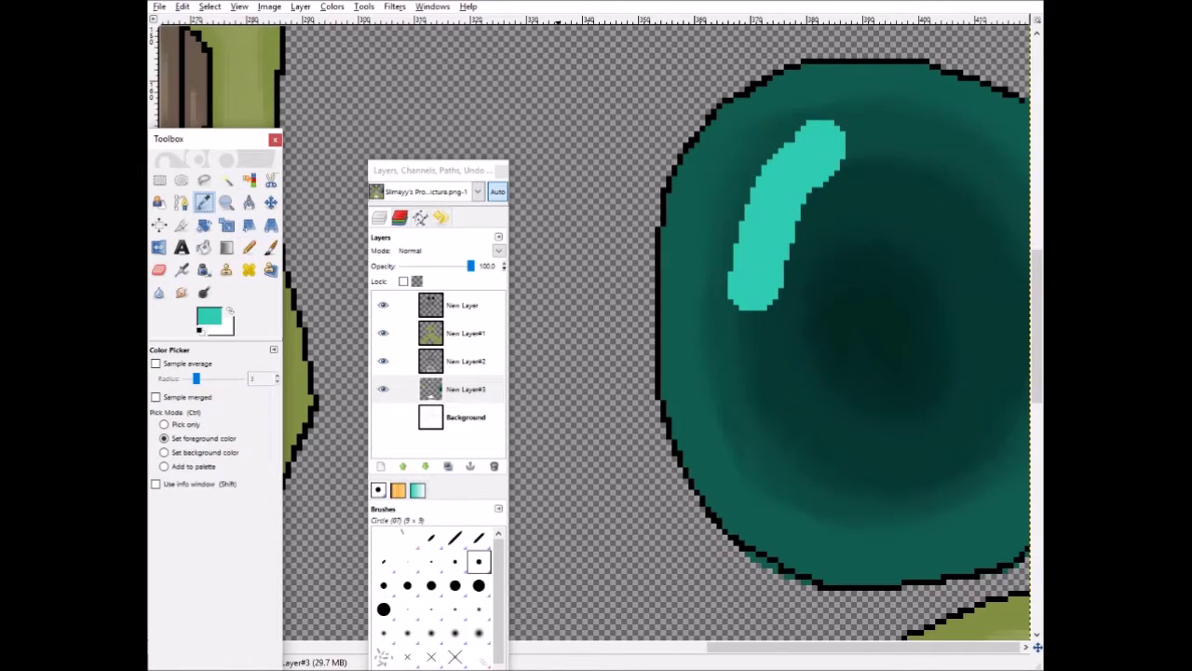
click(686, 605)
click(533, 606)
key(n)
mouse_move(825, 131)
mouse_down()
mouse_move(753, 204)
mouse_move(735, 324)
mouse_move(749, 279)
mouse_move(780, 308)
mouse_move(827, 139)
mouse_move(776, 242)
mouse_move(752, 352)
mouse_up()
Step: Smudge the upper-left highlight into the surrounding dark teal with the Circle (17) brush
click(181, 292)
click(478, 585)
key(ctrl+z)
scroll(693, 447, up, 1)
scroll(693, 455, down, 2)
ctrl+scroll(732, 537, up, 2)
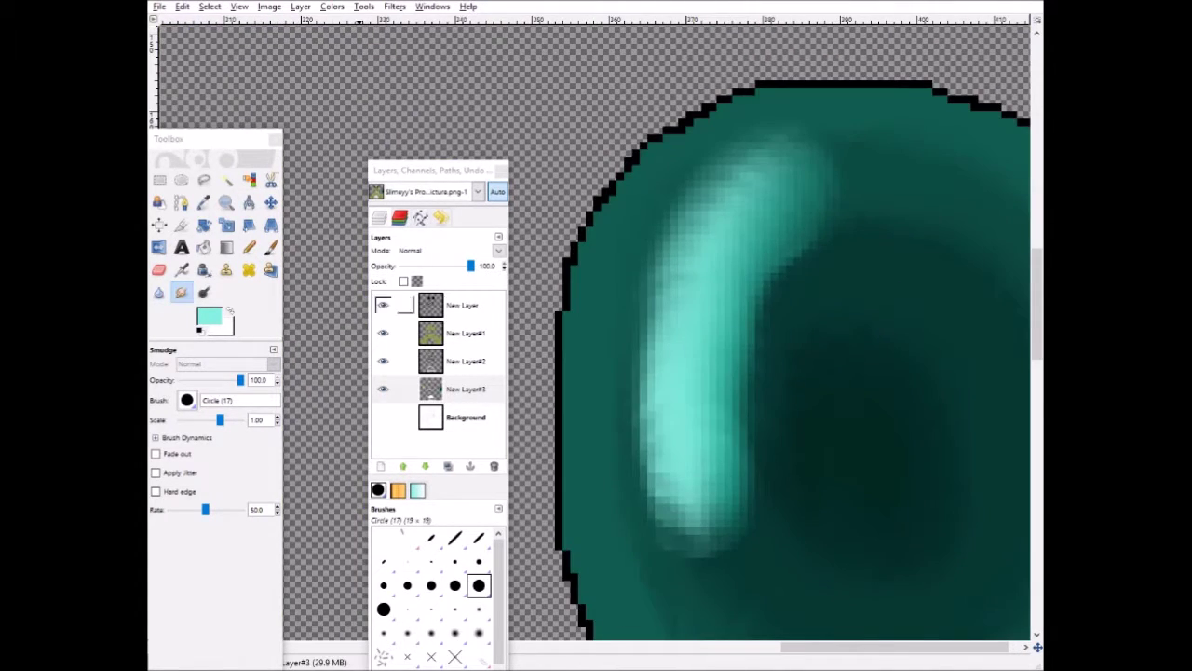
Step: Pencil a short diagonal light aqua highlight on the lower right of the round shape with the Circle (07) brush
click(249, 247)
scroll(937, 345, down, 2)
click(479, 562)
drag(1021, 432, 944, 517)
scroll(944, 517, down, 2)
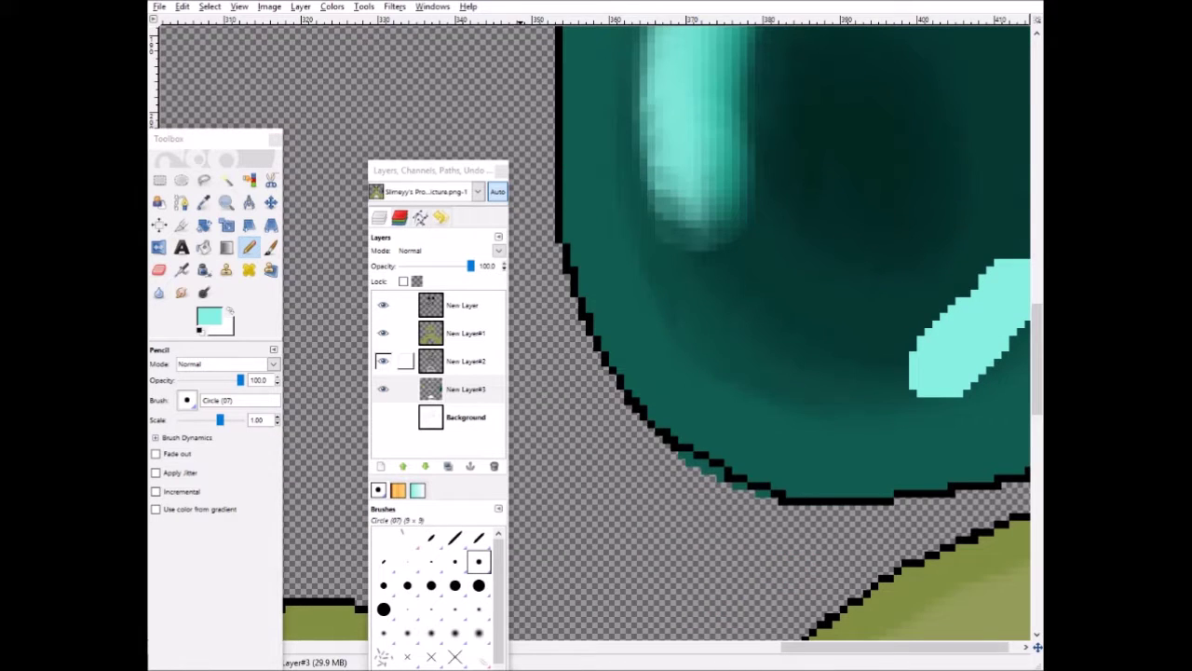
Step: Sample the bright teal from the palette image and pencil it along the inner side of the lower-right highlight
click(204, 202)
key(alt+Tab)
key(alt+Tab)
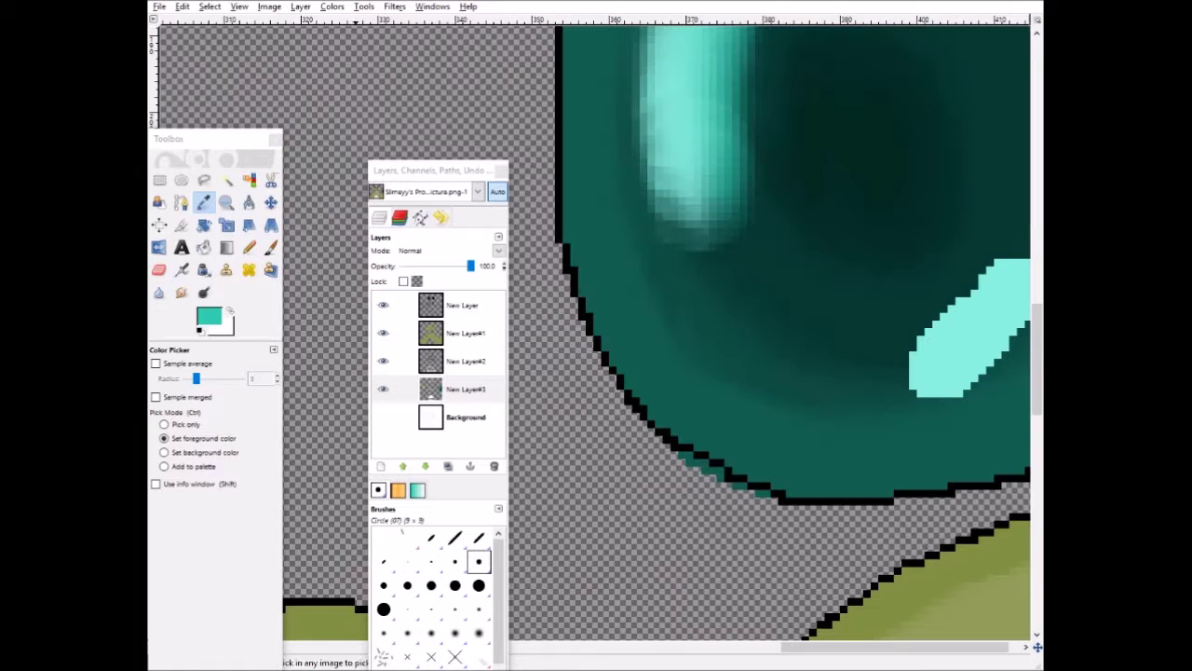
click(249, 247)
drag(926, 328, 976, 283)
Step: Smudge the lower-right highlight into the dark teal with the Circle (17) brush
scroll(729, 421, up, 5)
scroll(729, 421, down, 6)
click(479, 585)
click(181, 293)
mouse_move(917, 369)
mouse_down()
mouse_move(937, 343)
mouse_move(913, 356)
mouse_move(945, 282)
mouse_up()
key(minus)
scroll(565, 535, down, 2)
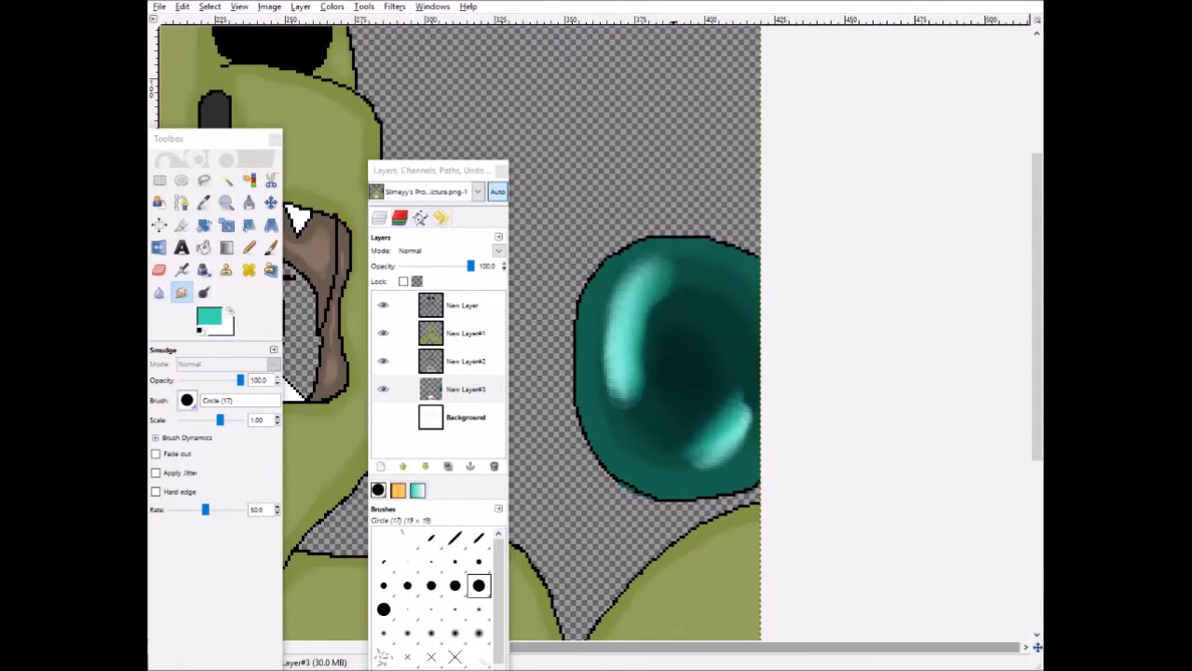
Step: Erase the teal spill outside the round shape's lower outline with the Circle (03) brush
drag(943, 646, 861, 646)
scroll(855, 503, up, 3)
click(160, 270)
click(408, 561)
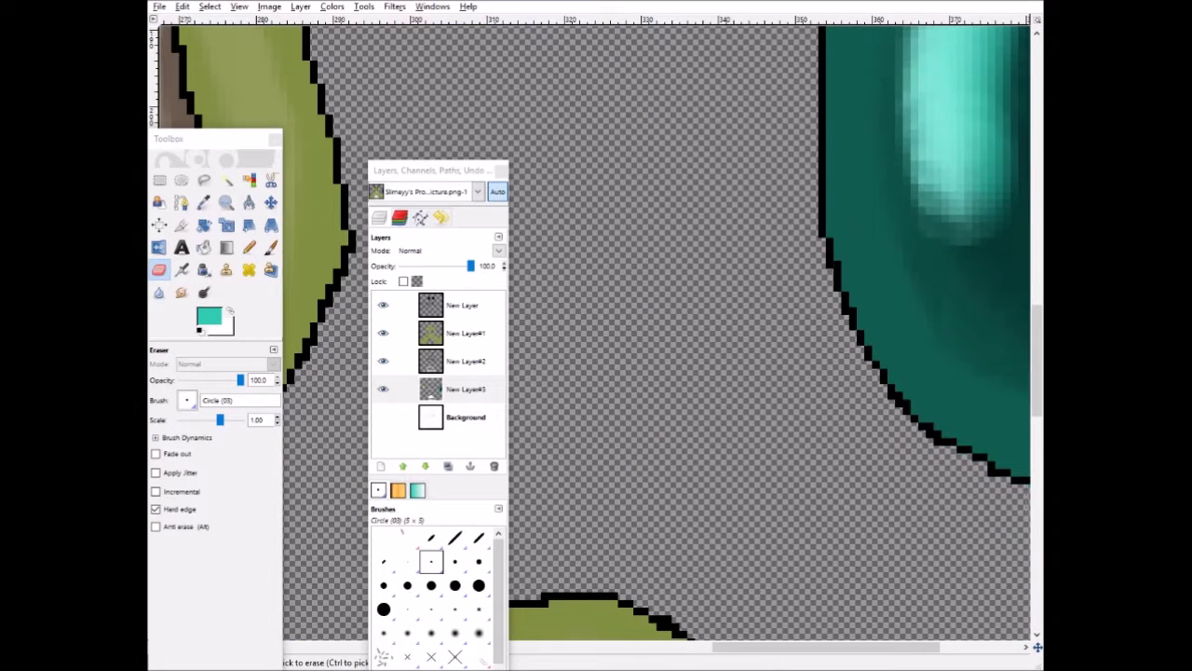
ctrl+scroll(866, 562, down, 2)
ctrl+scroll(865, 562, up, 2)
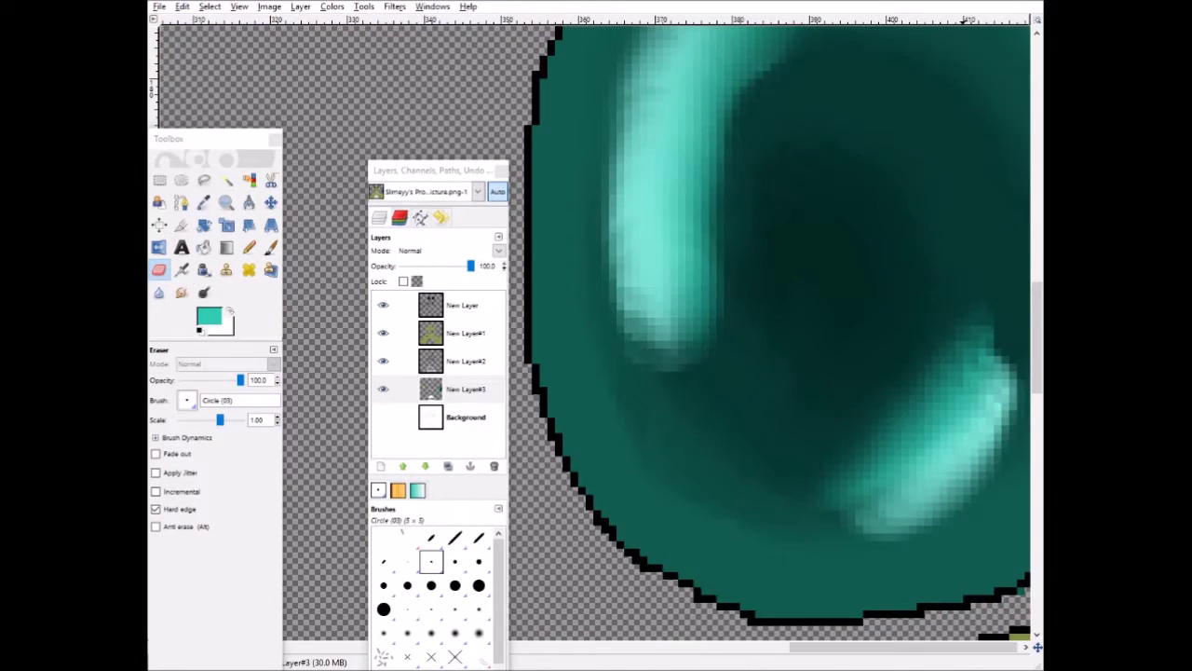
drag(964, 647, 978, 646)
drag(1013, 592, 1018, 580)
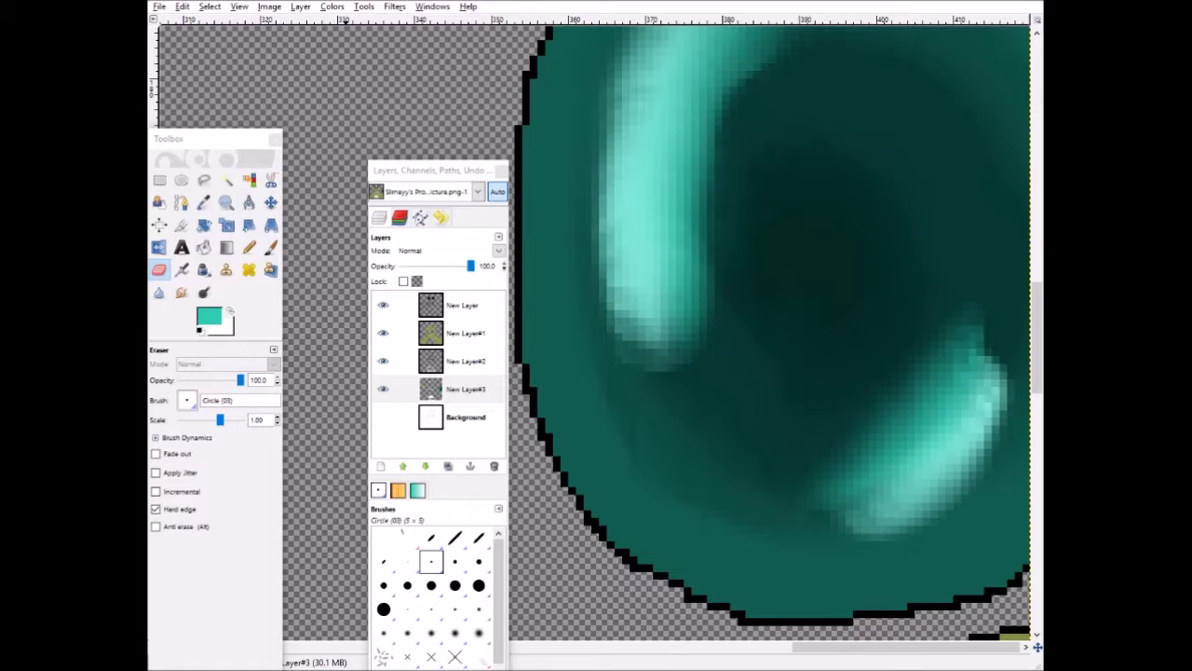
Step: Smudge the edges and tips of both highlights with the Circle (05) brush to taper them
click(454, 562)
click(997, 364)
key(ctrl+z)
click(181, 292)
mouse_move(985, 324)
mouse_down()
mouse_move(836, 533)
mouse_move(995, 338)
mouse_move(920, 389)
mouse_up()
drag(705, 279, 603, 209)
scroll(605, 207, up, 5)
drag(665, 302, 744, 277)
scroll(755, 385, down, 4)
scroll(755, 386, down, 3)
scroll(743, 394, up, 2)
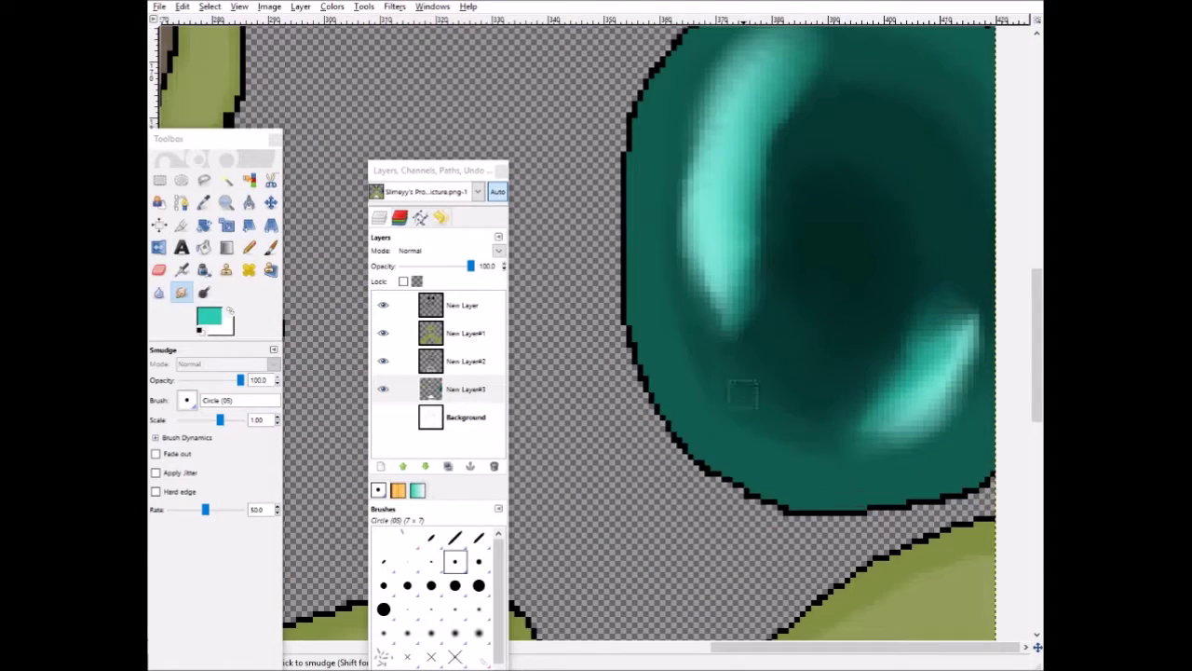
Step: Go to the panelled shape below the star and move the Layers dock and Toolbox off it
scroll(782, 440, up, 2)
scroll(782, 439, down, 2)
scroll(782, 440, left, 10)
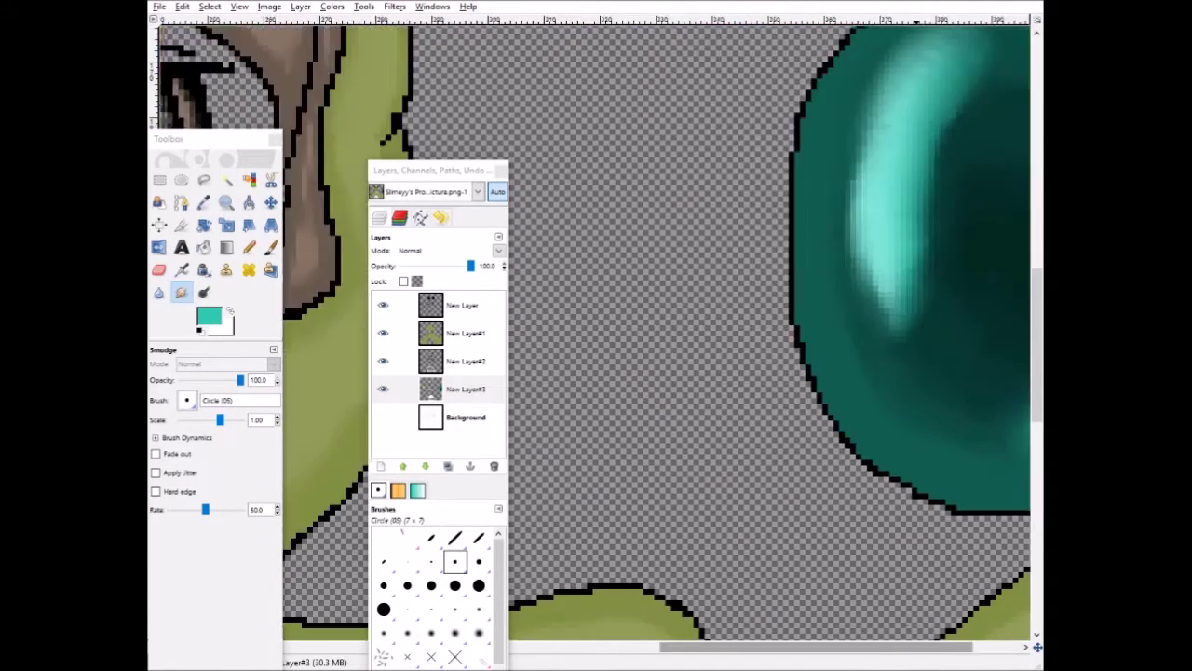
drag(541, 647, 447, 647)
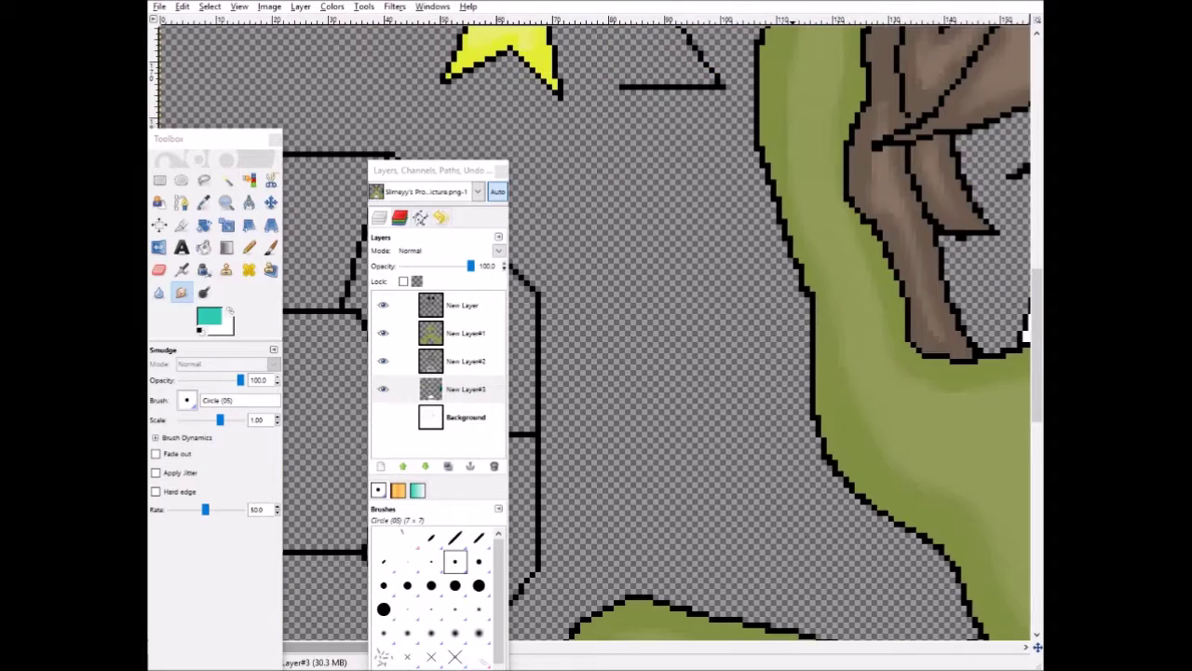
drag(456, 171, 1005, 165)
drag(214, 138, 770, 107)
Step: Sample the bright teal from the palette image and pencil it inside the two lower panels with the Circle (07) brush
click(760, 171)
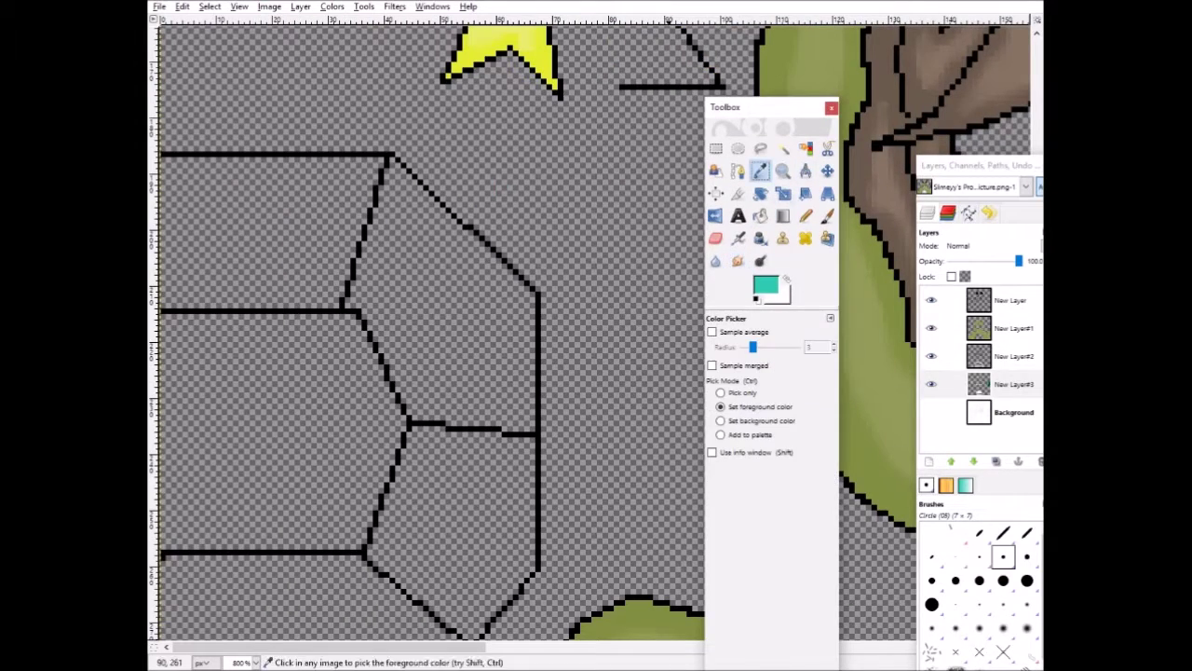
mouse_move(612, 669)
click(686, 610)
click(517, 226)
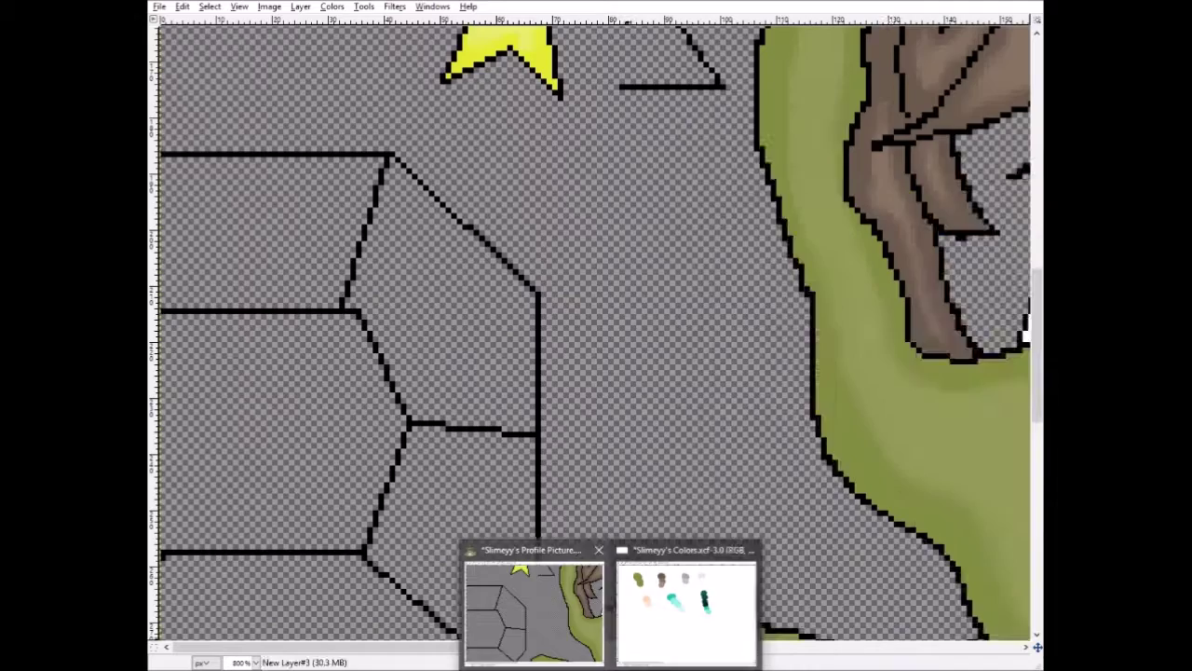
click(535, 611)
click(806, 216)
scroll(577, 373, down, 1)
click(1027, 557)
mouse_move(531, 300)
mouse_down()
mouse_move(433, 297)
mouse_move(380, 407)
mouse_move(163, 424)
mouse_up()
mouse_move(340, 434)
mouse_down()
mouse_move(461, 489)
mouse_move(521, 326)
mouse_move(421, 517)
mouse_move(172, 447)
mouse_move(233, 508)
mouse_move(363, 498)
mouse_up()
Step: Sample the light teal from the palette image and paint it over the upper and center panels with the Circle (07) brush
key(o)
mouse_move(612, 663)
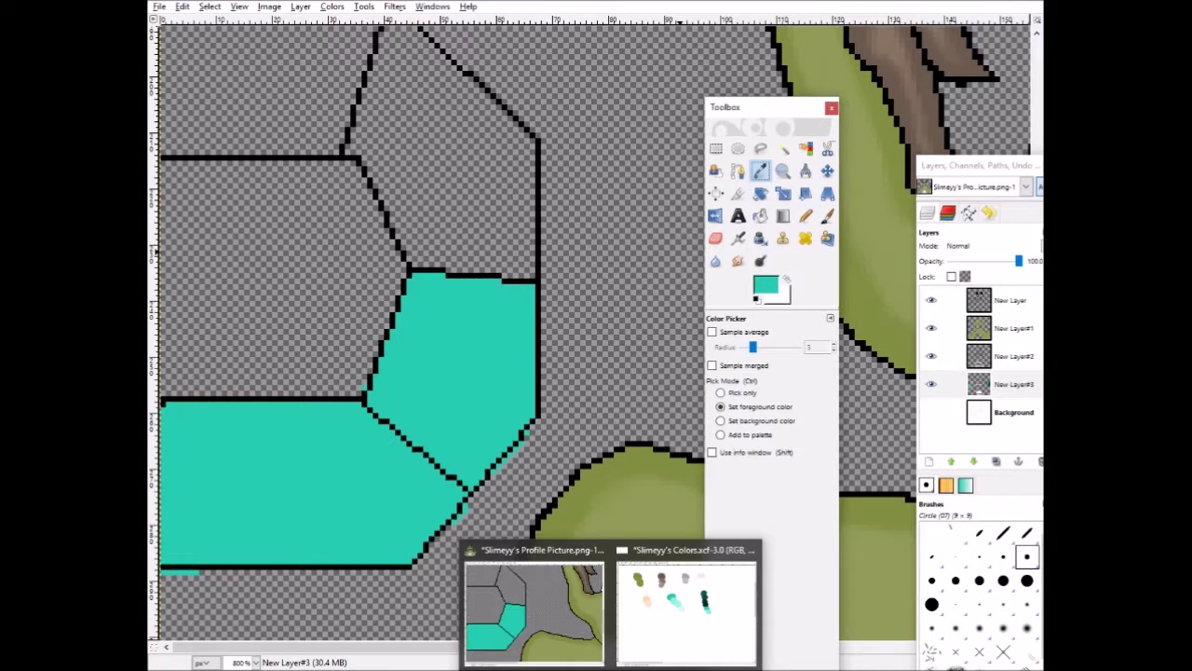
click(686, 610)
click(530, 263)
click(535, 610)
key(p)
drag(386, 265, 341, 182)
mouse_move(380, 256)
mouse_down()
mouse_move(344, 180)
mouse_move(369, 302)
mouse_move(350, 343)
mouse_move(373, 289)
mouse_move(471, 253)
mouse_move(408, 251)
mouse_move(460, 256)
mouse_move(513, 149)
mouse_move(397, 45)
mouse_up()
scroll(397, 44, up, 1)
mouse_move(390, 175)
mouse_down()
mouse_move(372, 279)
mouse_move(410, 251)
mouse_move(400, 358)
mouse_up()
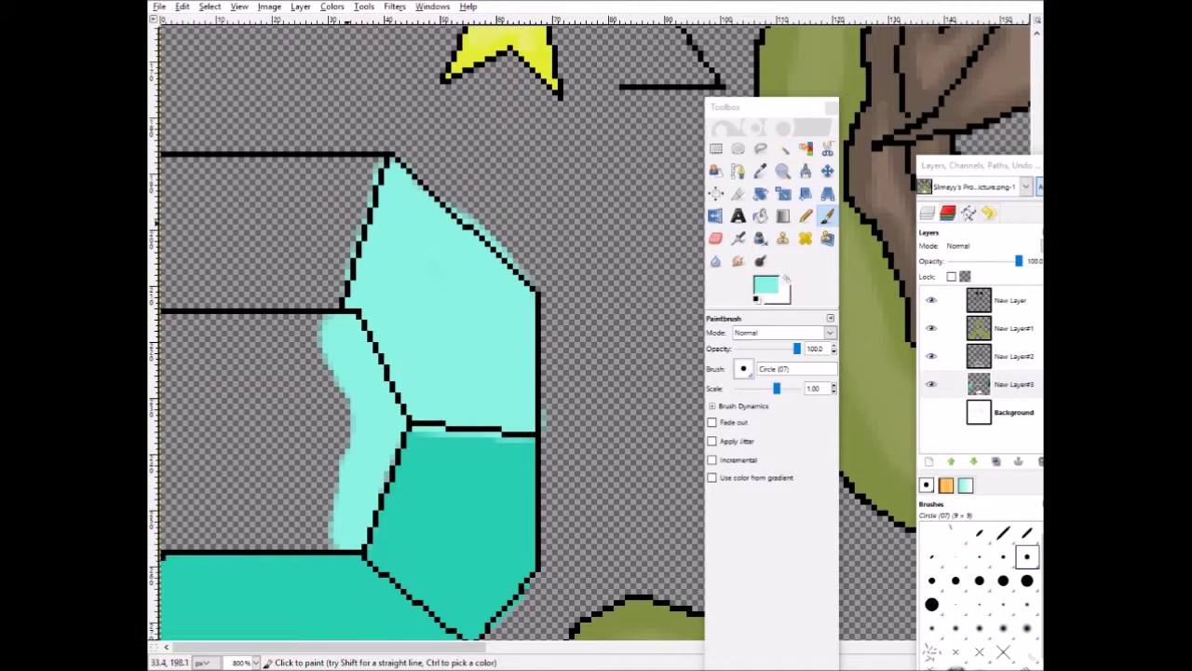
mouse_move(333, 342)
mouse_down()
mouse_move(172, 340)
mouse_move(177, 535)
mouse_move(341, 381)
mouse_move(245, 485)
mouse_move(320, 178)
mouse_move(285, 292)
mouse_move(187, 315)
mouse_move(291, 299)
mouse_up()
Step: Sample a paler teal from the palette image and paint a broad diagonal highlight on the top panel
click(761, 171)
click(612, 669)
click(666, 601)
click(535, 605)
key(n)
mouse_move(287, 177)
mouse_down()
mouse_move(186, 298)
mouse_move(270, 177)
mouse_move(167, 256)
mouse_up()
scroll(284, 559, down, 3)
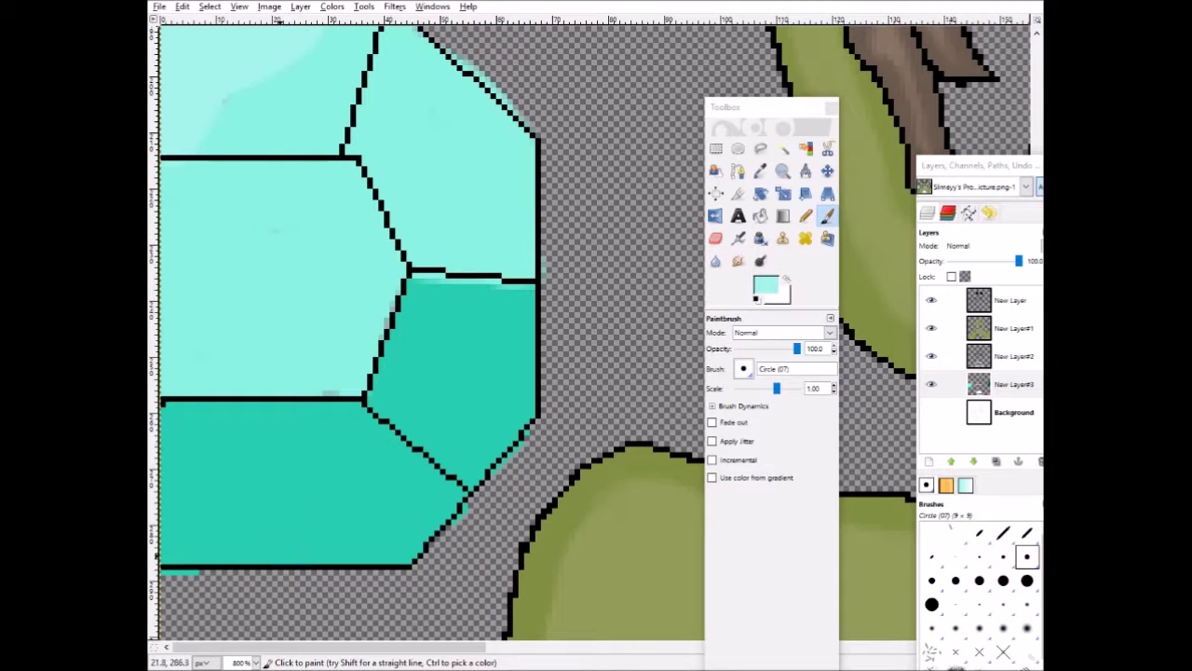
Step: Sample the near-white teal from the palette image and pencil a short diagonal streak on the top panel and a dab on the center panel
click(760, 171)
click(613, 668)
click(679, 603)
click(565, 304)
click(540, 603)
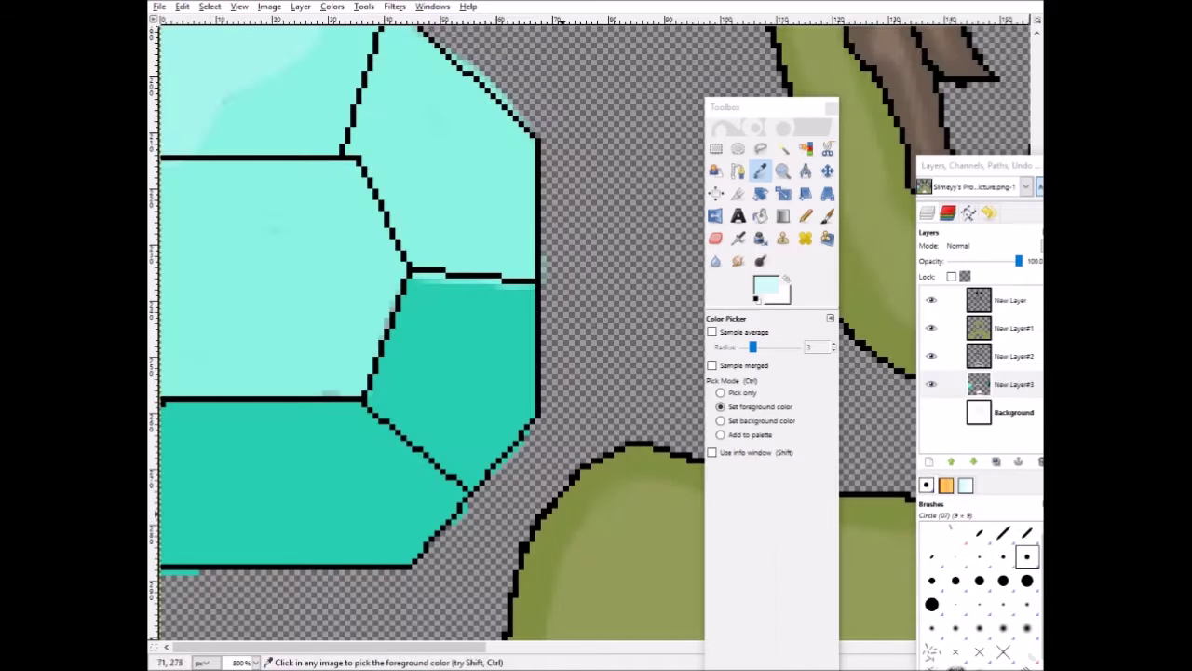
key(n)
drag(253, 186, 197, 248)
scroll(224, 405, up, 3)
key(ctrl+z)
drag(330, 255, 269, 316)
drag(213, 389, 189, 446)
key(ctrl+z)
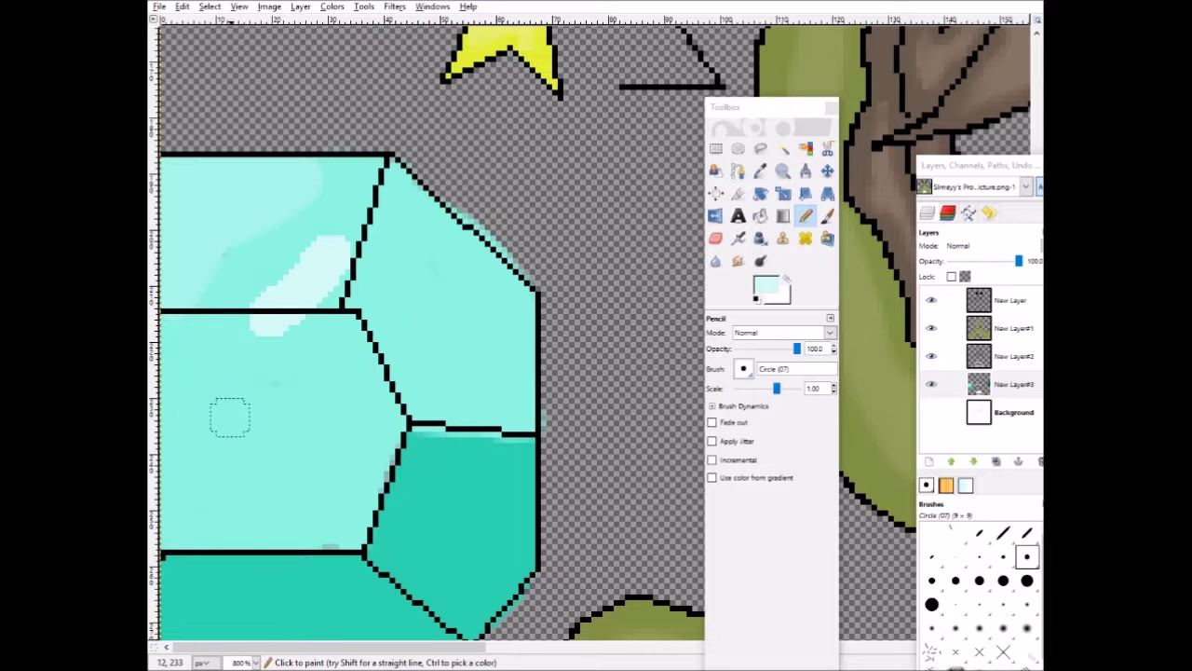
click(197, 434)
Step: Smudge the borders between the light and dark teal panels and soften the highlight streak with the Circle (07) brush
scroll(197, 434, down, 3)
key(s)
mouse_move(484, 287)
mouse_down()
mouse_move(402, 336)
mouse_move(463, 283)
mouse_move(508, 286)
mouse_up()
scroll(475, 287, down, 2)
scroll(456, 261, up, 1)
drag(402, 158, 246, 259)
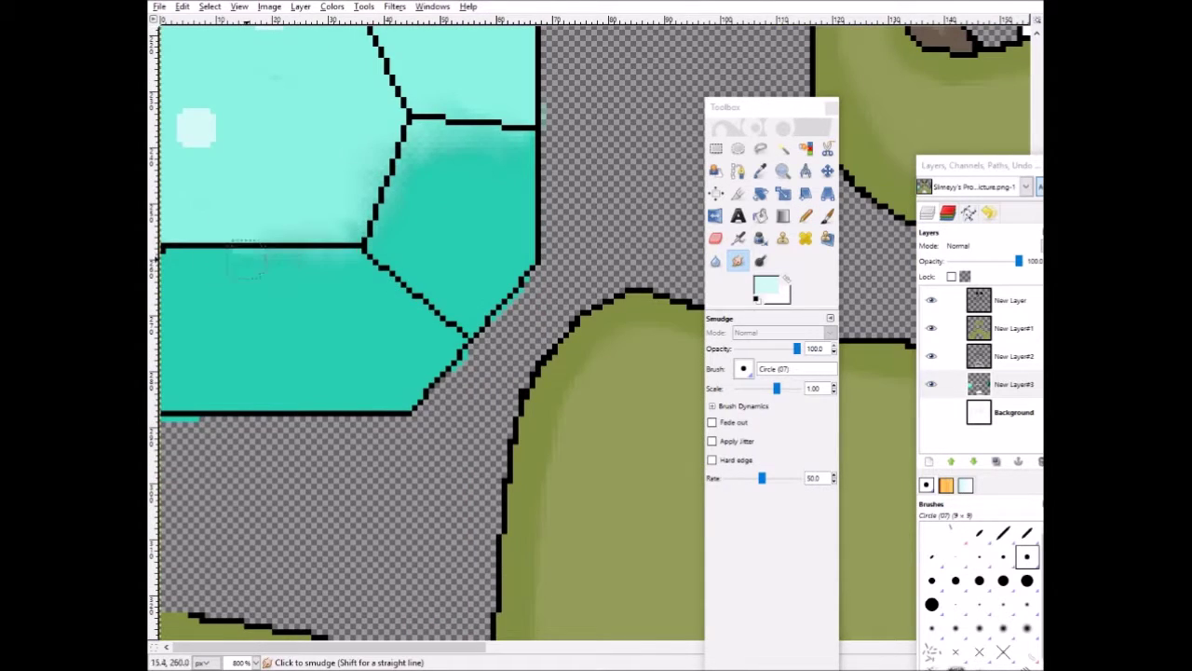
scroll(247, 262, up, 6)
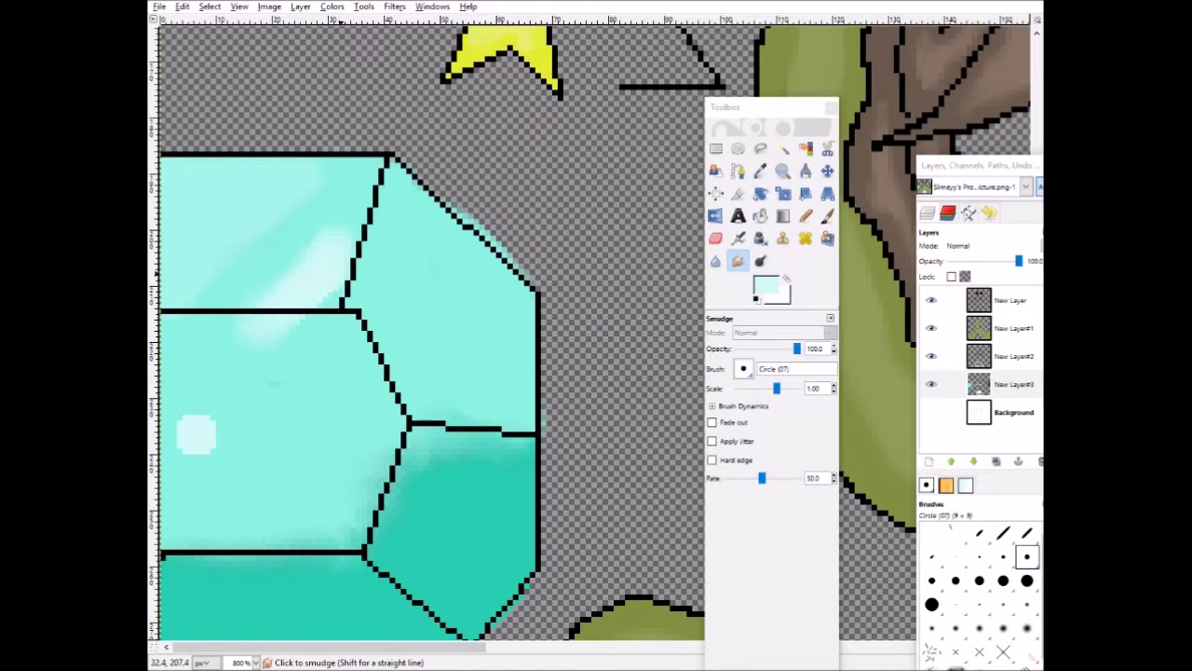
scroll(269, 228, down, 2)
scroll(360, 166, up, 3)
Step: Erase the teal spill outside the panelled shape's outline with the Circle (03) brush
click(715, 239)
click(744, 369)
click(761, 408)
scroll(361, 309, up, 2)
drag(364, 326, 573, 526)
scroll(242, 410, up, 3)
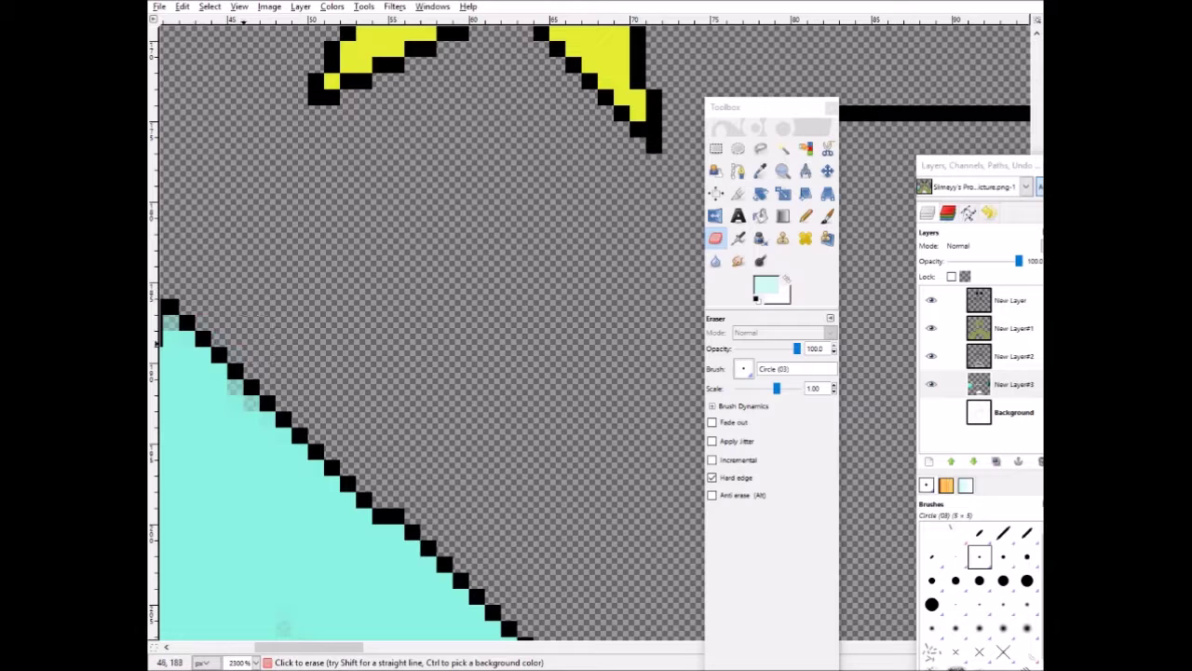
key(s)
click(716, 238)
click(187, 308)
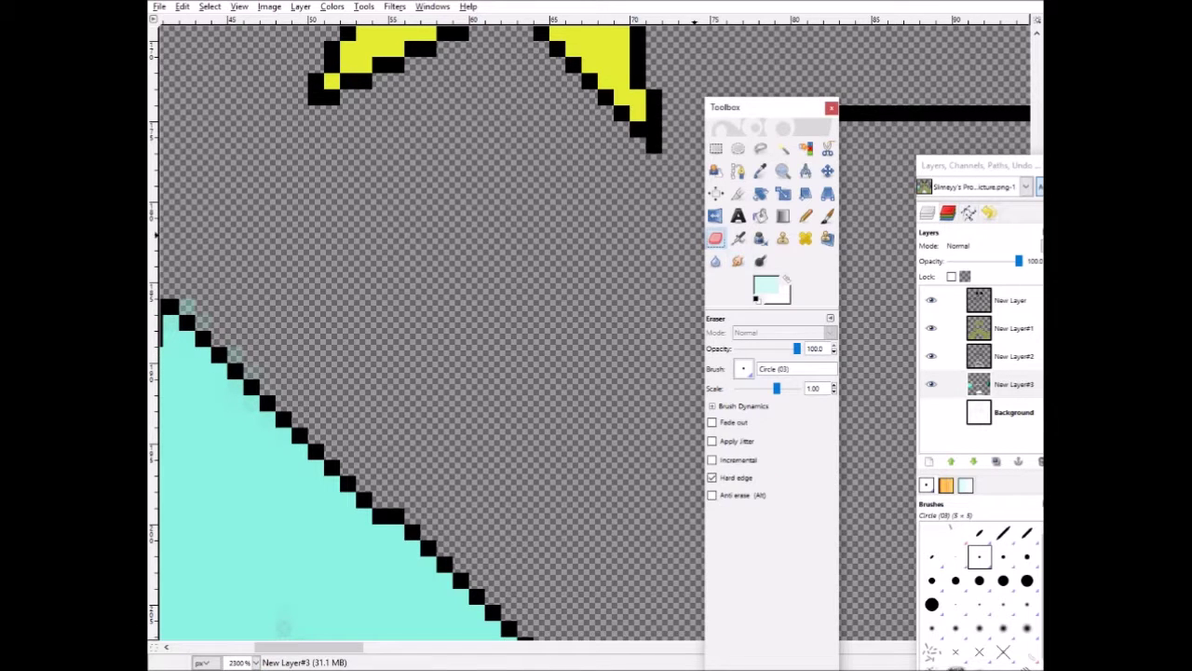
scroll(364, 399, down, 2)
scroll(521, 316, down, 2)
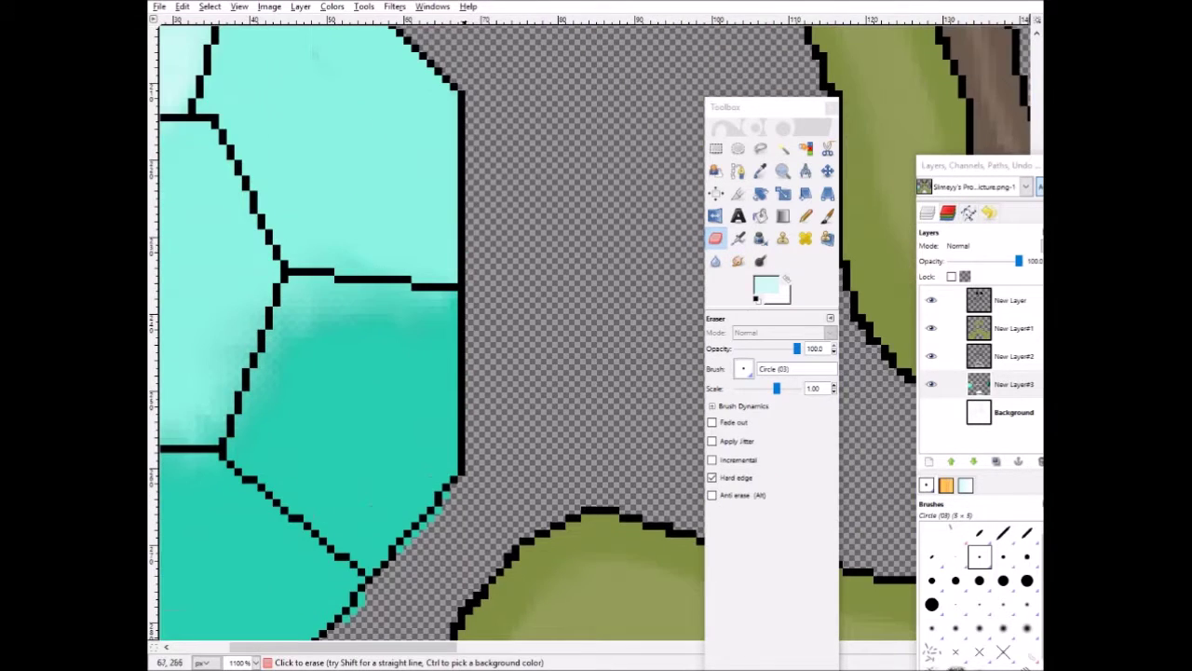
scroll(427, 333, down, 2)
Step: Move the Toolbox away from the face's open eye and add a new layer beneath New Layer#3
scroll(346, 195, down, 4)
scroll(376, 401, up, 2)
drag(773, 107, 317, 127)
scroll(391, 119, down, 2)
scroll(559, 231, up, 2)
scroll(563, 233, down, 2)
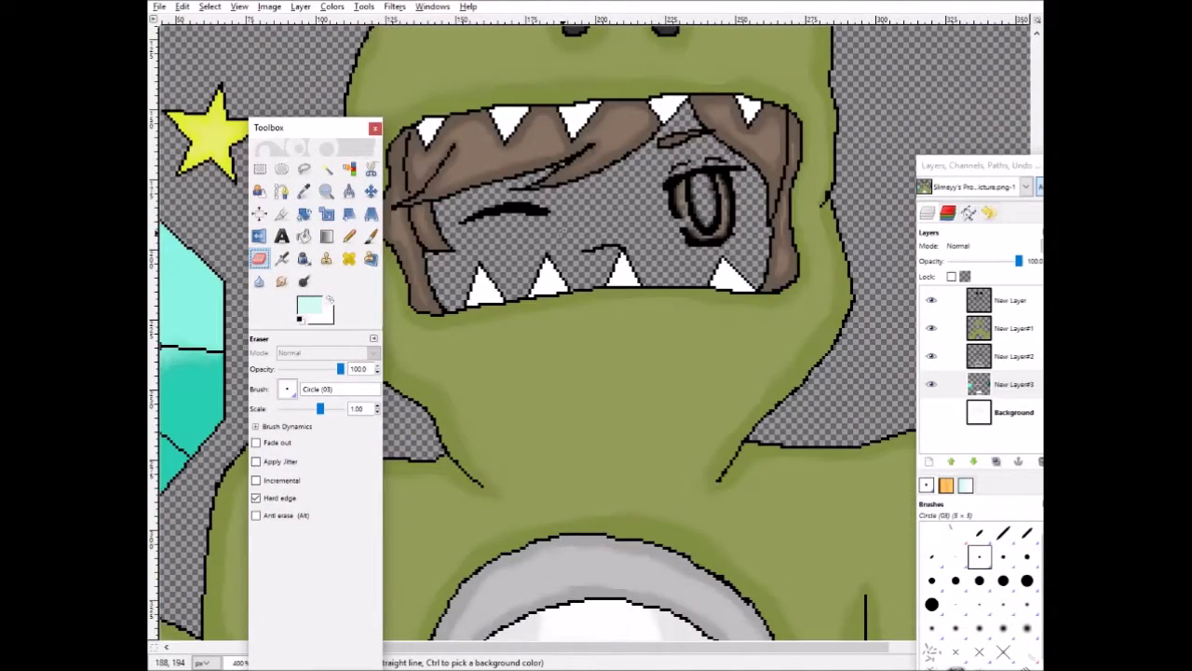
click(1011, 384)
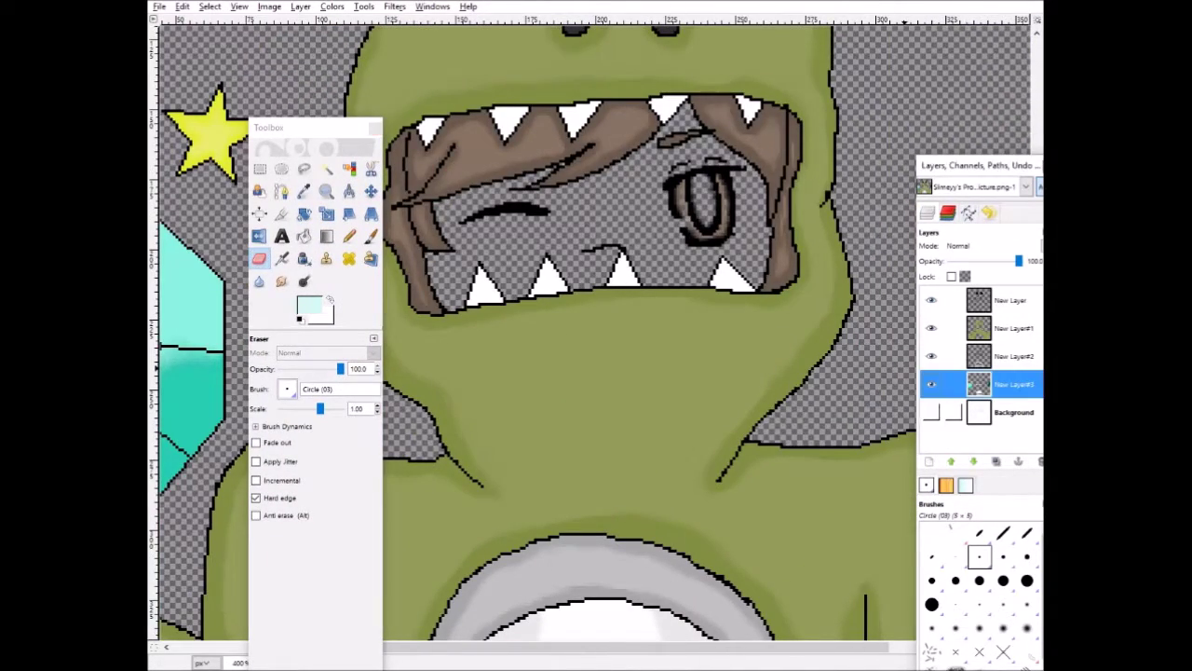
click(929, 462)
key(Return)
drag(988, 384, 991, 423)
Step: Set the foreground color to white and pencil the white and the pupil highlight of the open eye with the Circle (05) brush
click(309, 305)
click(412, 281)
click(536, 345)
click(1003, 556)
key(plus)
key(n)
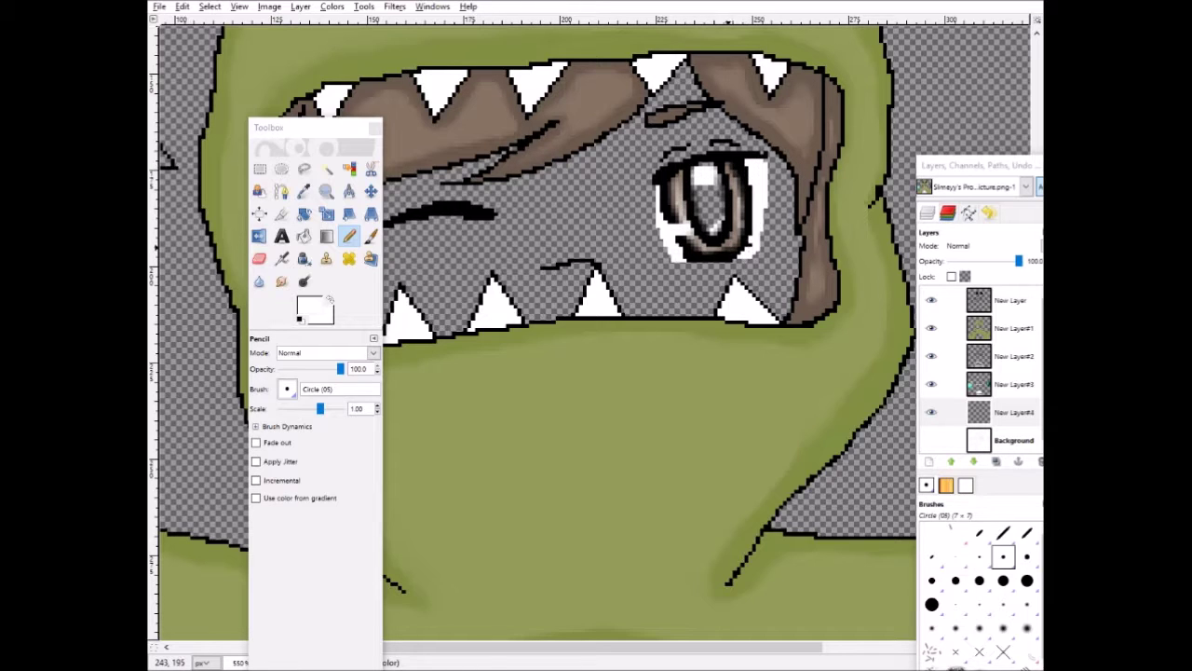
key(ctrl+z)
drag(755, 166, 752, 187)
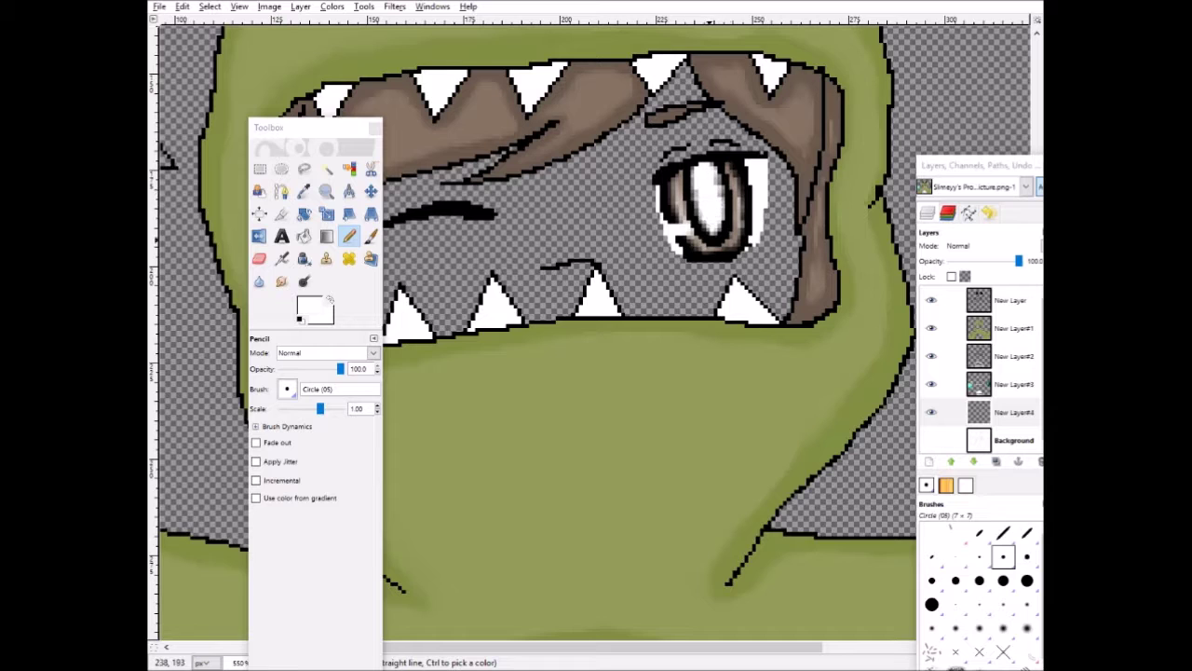
scroll(587, 280, up, 3)
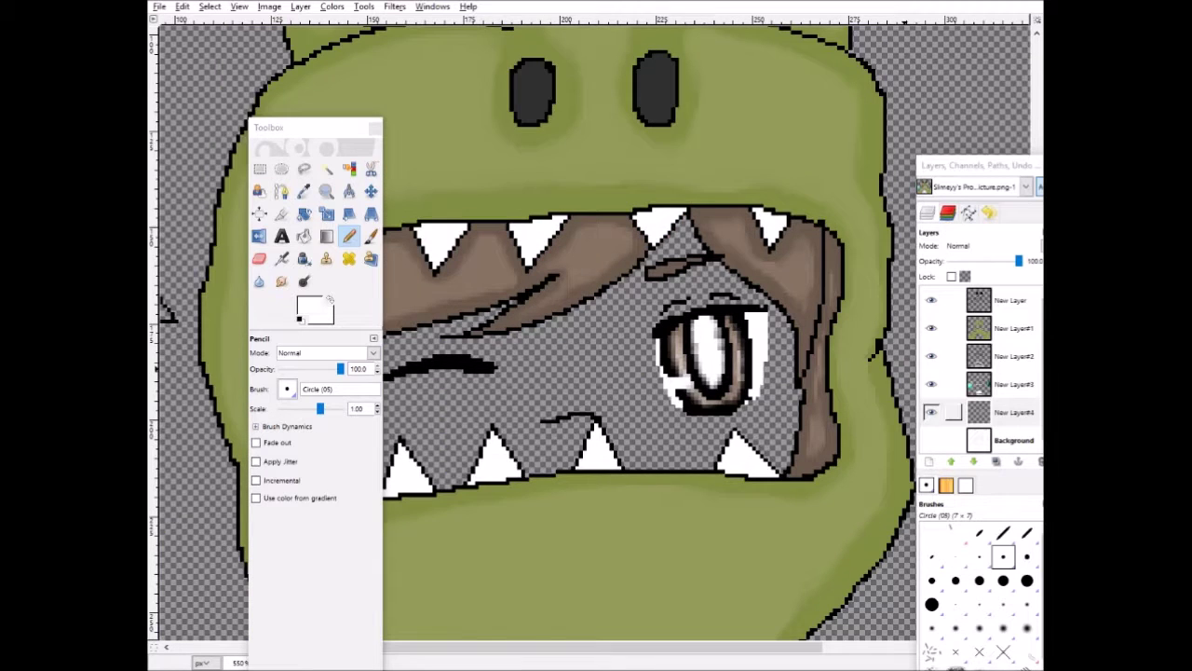
Step: Add another layer beneath New Layer#4, sample the pale skin color from the palette image and move the Toolbox off the face
click(929, 461)
key(Return)
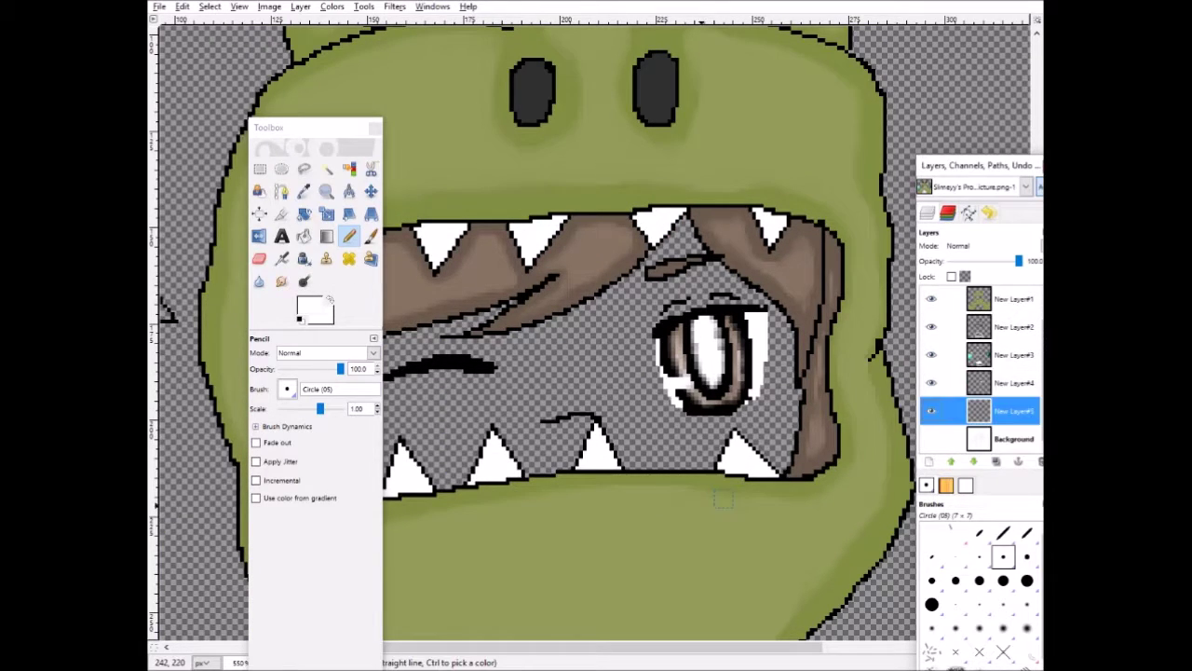
click(304, 191)
mouse_move(612, 669)
click(691, 615)
click(349, 266)
mouse_move(307, 128)
mouse_down()
mouse_move(486, 126)
mouse_move(162, 174)
mouse_up()
click(532, 614)
Step: Fill the face between the hair and the lower teeth with the pale skin color
click(528, 233)
drag(748, 299, 665, 244)
mouse_move(765, 315)
mouse_down()
mouse_move(787, 438)
mouse_move(764, 435)
mouse_up()
mouse_move(704, 457)
mouse_down()
mouse_move(674, 449)
mouse_move(692, 432)
mouse_move(661, 418)
mouse_move(622, 302)
mouse_move(498, 340)
mouse_move(512, 303)
mouse_move(349, 363)
mouse_move(367, 450)
mouse_move(356, 481)
mouse_move(656, 457)
mouse_move(600, 321)
mouse_move(535, 345)
mouse_move(557, 349)
mouse_move(376, 395)
mouse_move(531, 371)
mouse_move(537, 447)
mouse_move(494, 450)
mouse_move(446, 397)
mouse_move(371, 461)
mouse_up()
click(1028, 557)
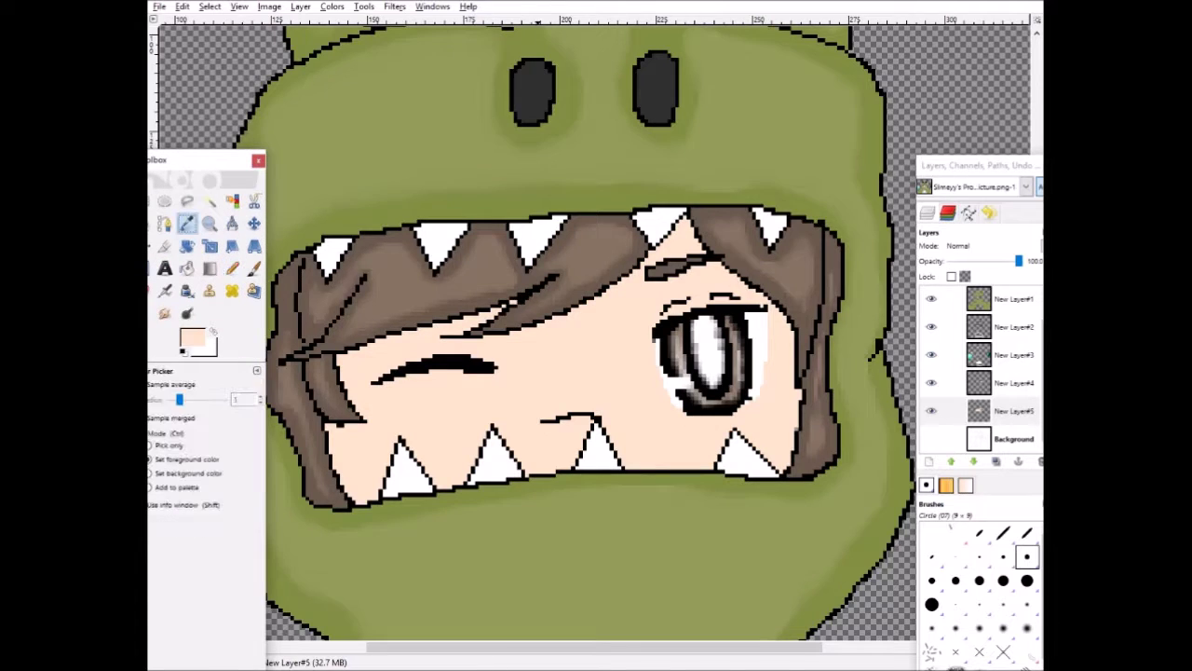
Step: Sample the darker skin tone from the palette image and pencil shadows under the hair, above the mouth line and along the cheek beside the open eye
mouse_move(612, 669)
click(652, 610)
click(340, 240)
click(568, 610)
click(232, 269)
click(978, 557)
drag(549, 414, 592, 413)
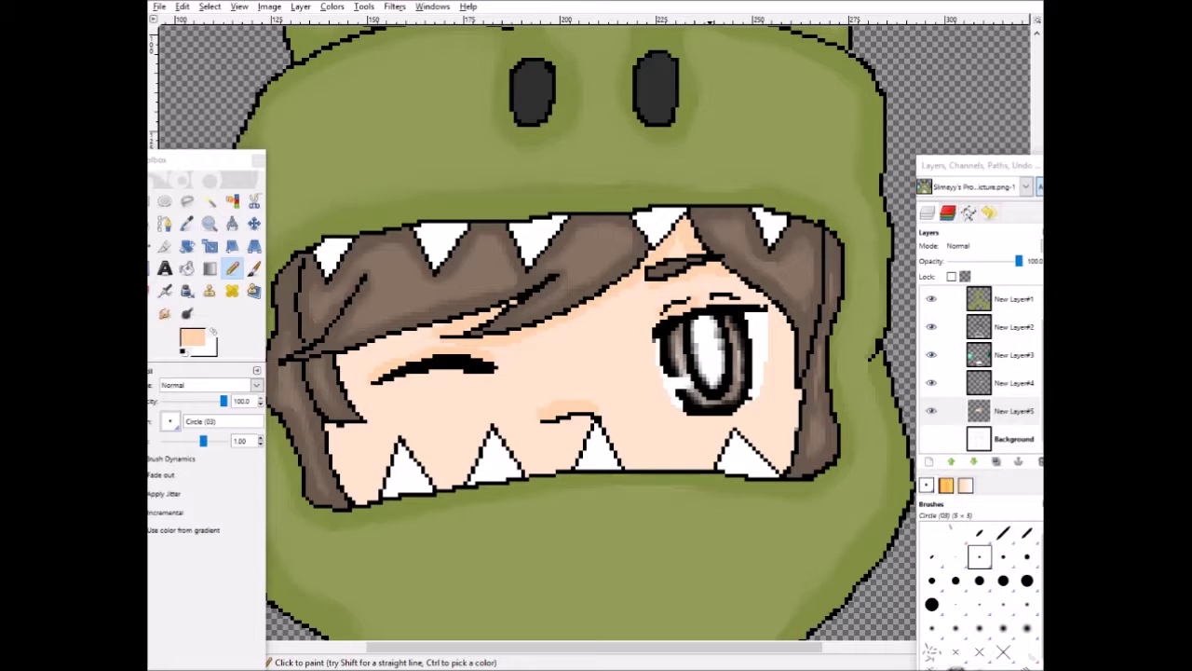
drag(786, 341, 778, 316)
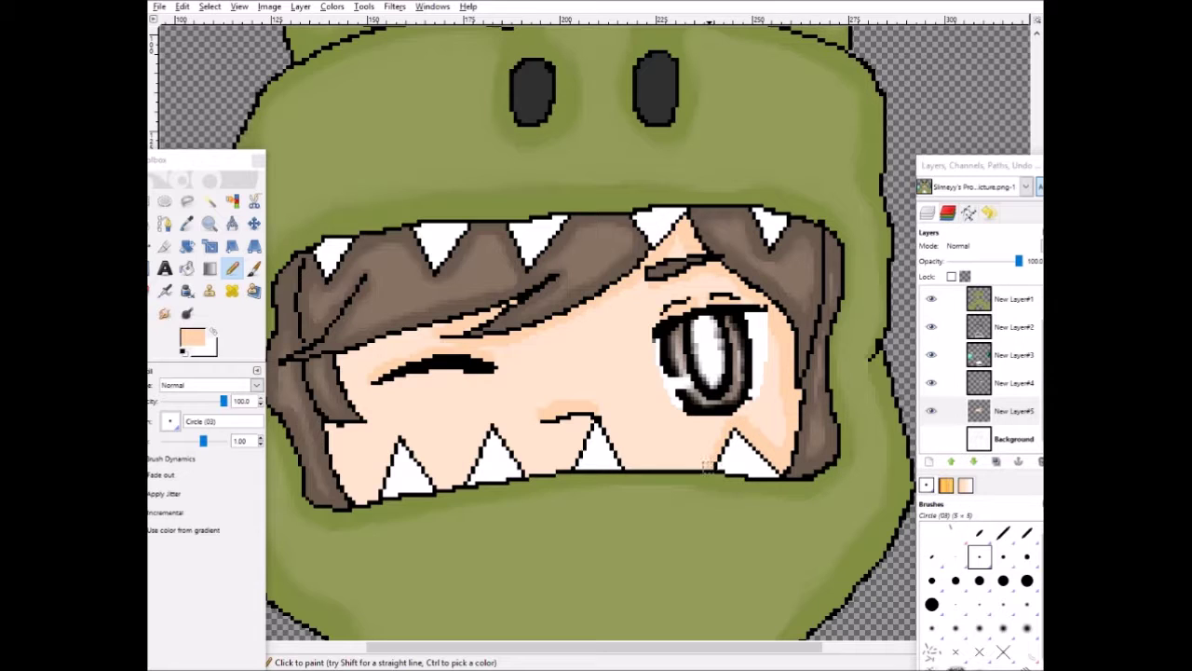
Step: Pencil darker skin shading around the lower teeth and along the cheek on the winking side with the Circle (03) brush
drag(622, 462, 598, 435)
mouse_move(523, 468)
mouse_down()
mouse_move(462, 479)
mouse_move(480, 436)
mouse_up()
key(ctrl+z)
drag(434, 472, 401, 434)
drag(380, 493, 403, 434)
drag(355, 494, 334, 436)
key(ctrl+z)
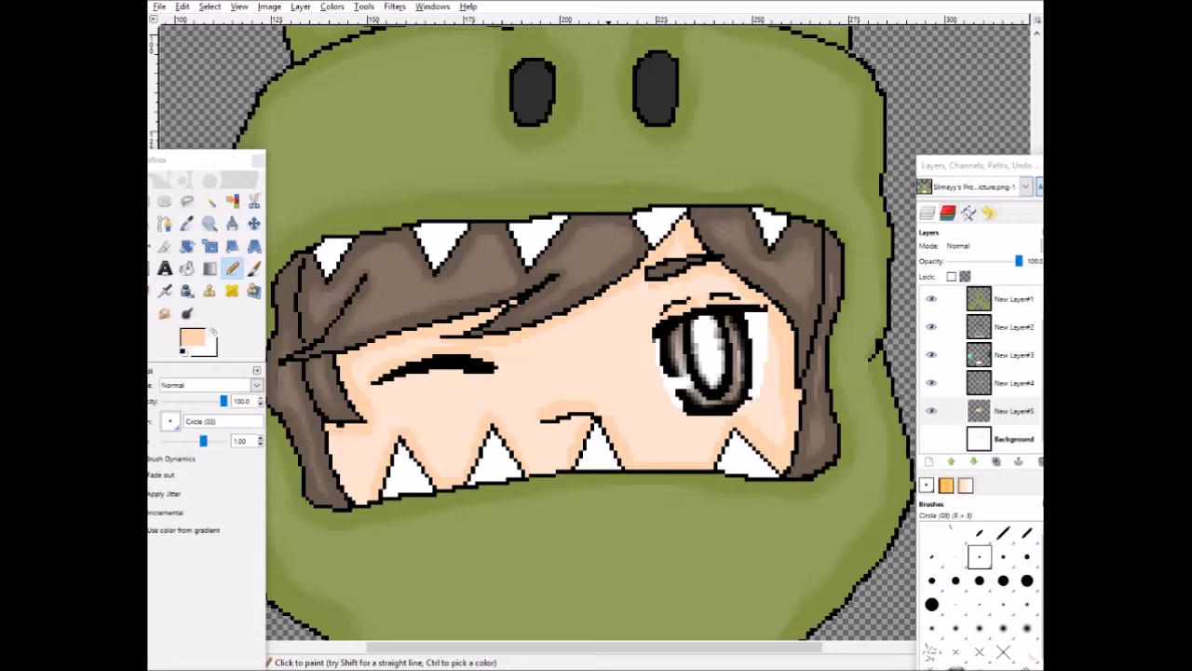
Step: Smudge the face shading into the skin color with the Circle (07) brush
click(164, 313)
click(170, 421)
click(225, 462)
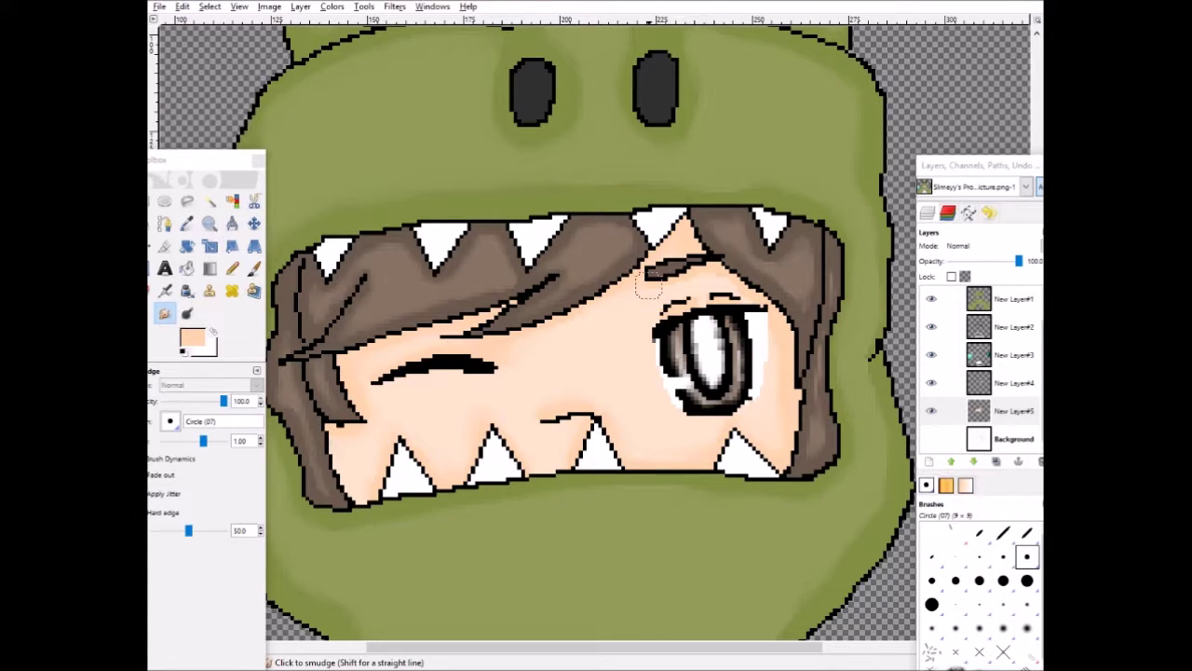
scroll(578, 466, down, 1)
scroll(577, 461, down, 5)
scroll(578, 466, down, 2)
Step: Select the Background layer and make it visible
click(1013, 439)
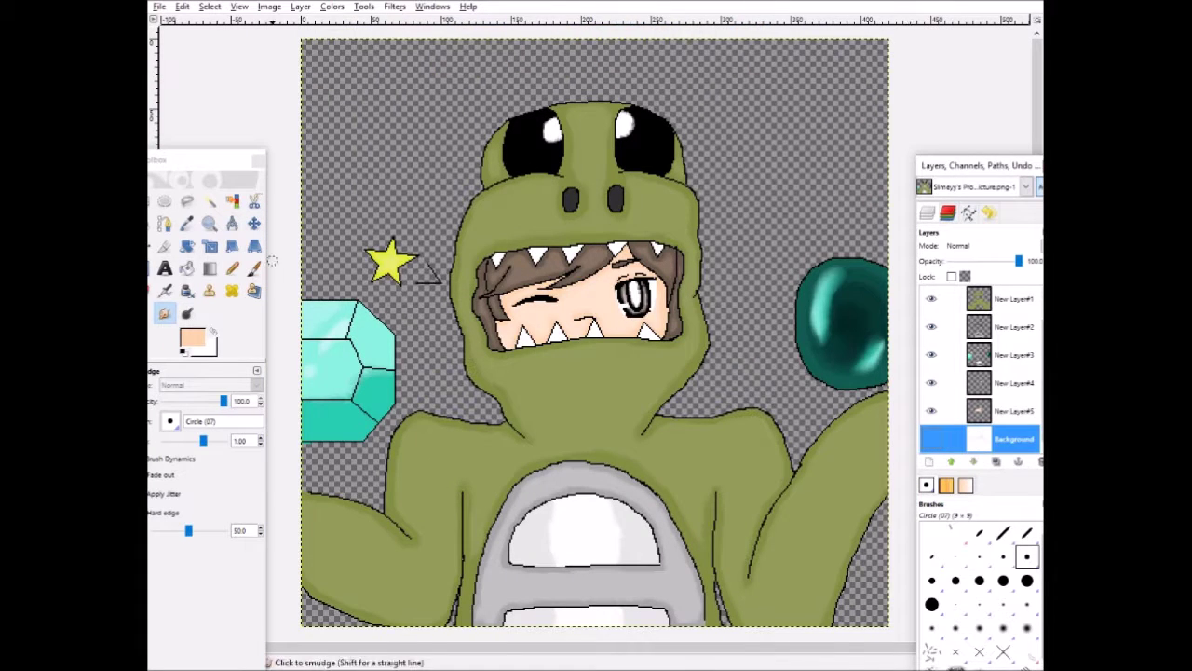
click(931, 438)
click(931, 439)
click(931, 439)
Step: Add a new layer beneath New Layer#5 and remove its alpha channel
right_click(982, 439)
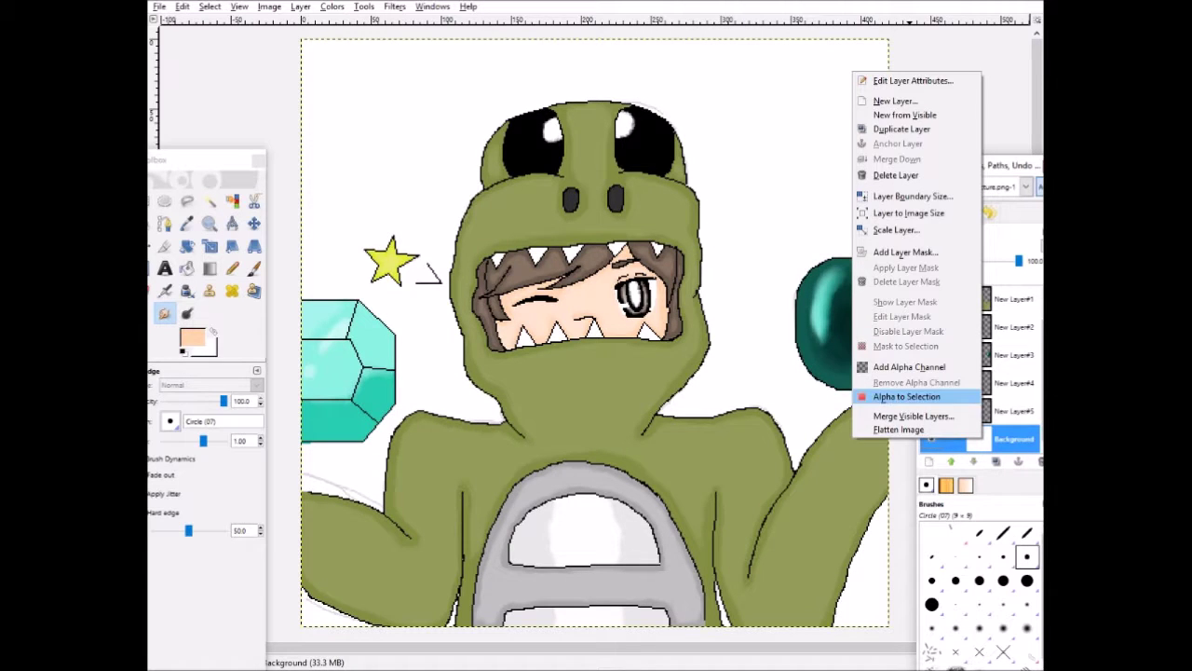
click(894, 101)
click(327, 280)
scroll(984, 410, down, 1)
drag(981, 410, 991, 449)
right_click(987, 440)
click(905, 385)
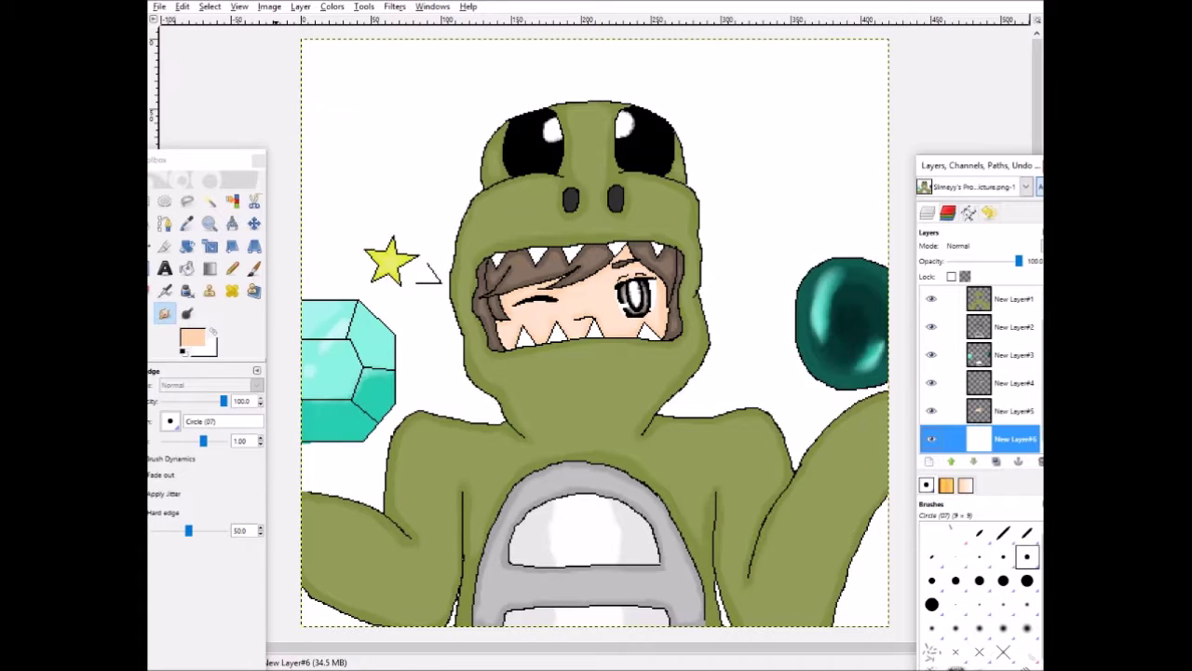
Step: Set the foreground color to a light green and fill the new bottom layer with Bucket Fill
click(193, 337)
drag(471, 163, 506, 163)
click(398, 225)
mouse_move(399, 225)
mouse_down()
mouse_move(389, 240)
mouse_move(397, 233)
mouse_up()
click(536, 345)
click(187, 268)
click(669, 80)
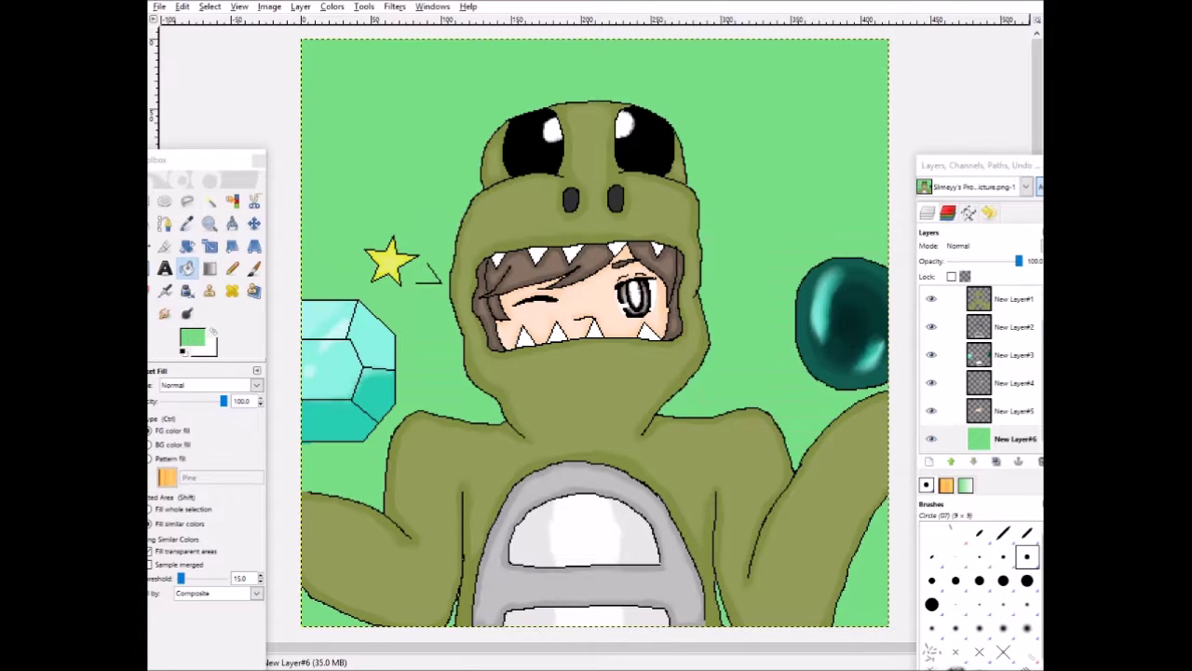
Step: Change the foreground color to a deeper, more saturated green and refill the background with it
click(193, 337)
drag(396, 232, 387, 221)
click(537, 345)
click(746, 158)
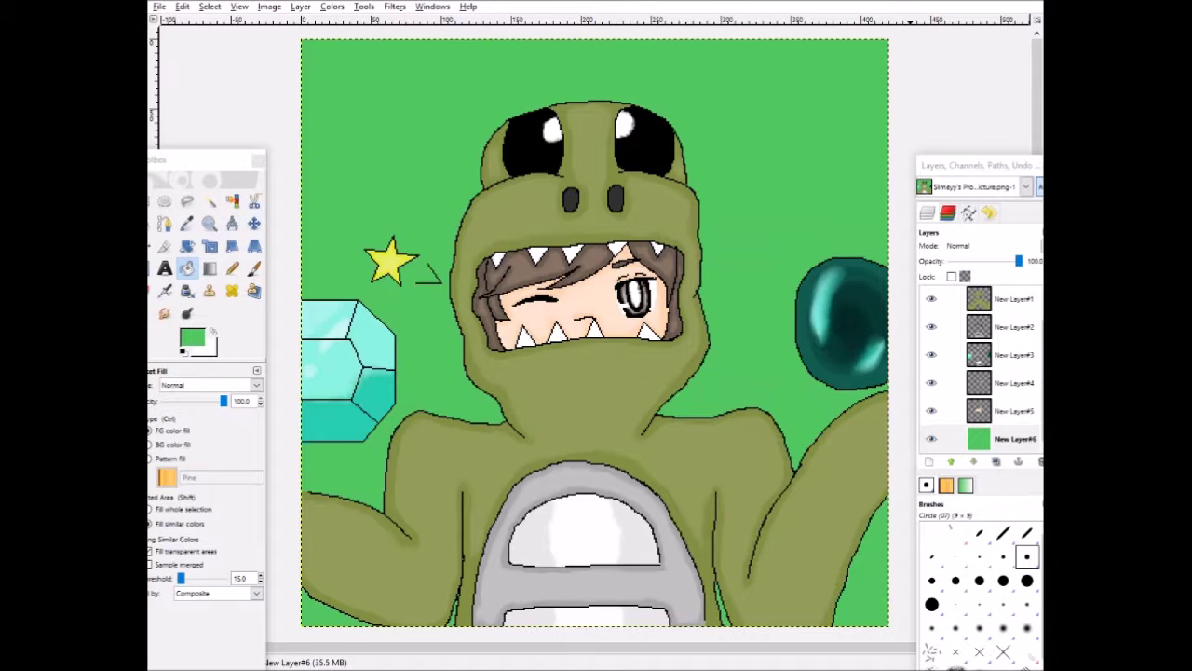
Step: Choose the Sand Dunes (AP) brush for the Pencil and set the foreground color to white
scroll(978, 587, down, 1)
click(1003, 648)
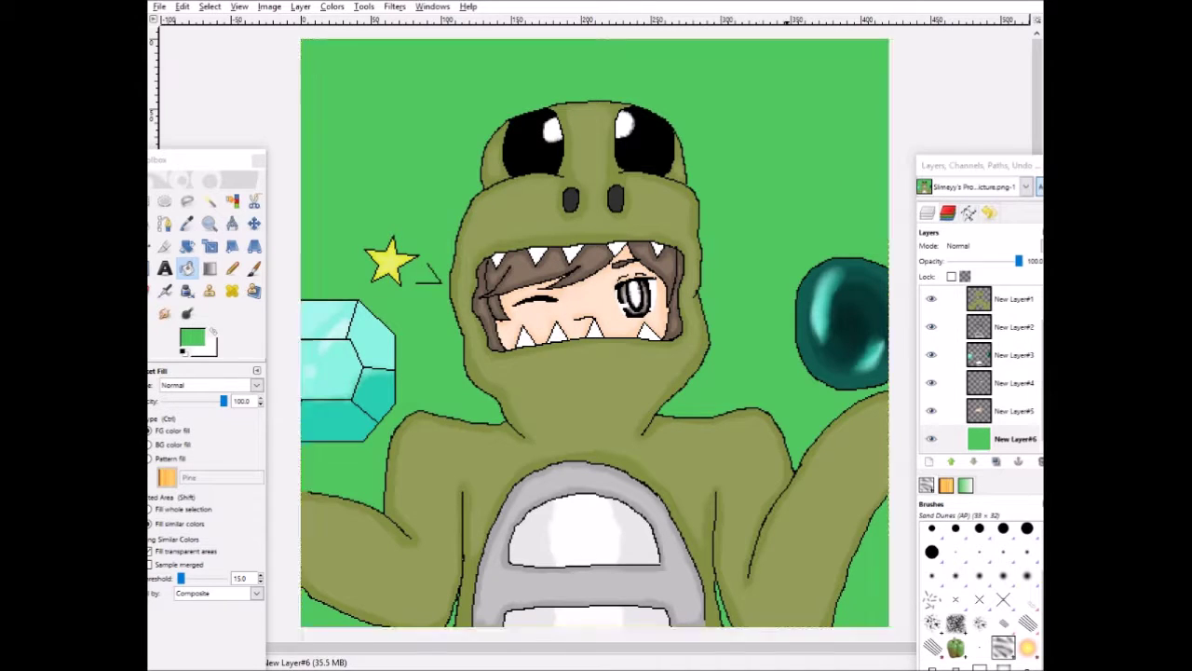
click(231, 269)
click(192, 338)
click(533, 292)
click(537, 345)
Step: Try white Sand Dunes (AP) marks on the green background above the star, undoing them
drag(371, 114, 414, 103)
key(ctrl+z)
click(356, 120)
click(441, 182)
key(ctrl+z)
key(ctrl+z)
Step: Choose the Confetti brush and stamp scattered white marks on the green background right of the character and above the hood
click(932, 599)
click(766, 197)
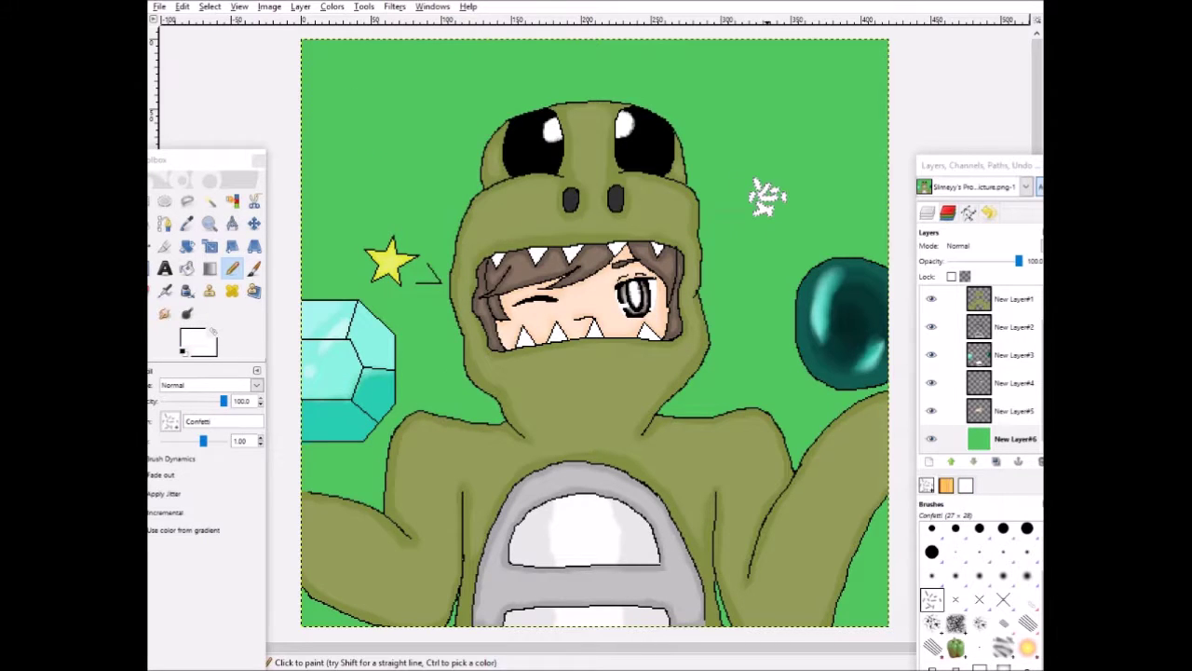
click(820, 102)
click(856, 225)
click(710, 151)
click(764, 268)
click(735, 389)
click(575, 89)
click(694, 72)
click(460, 110)
click(362, 78)
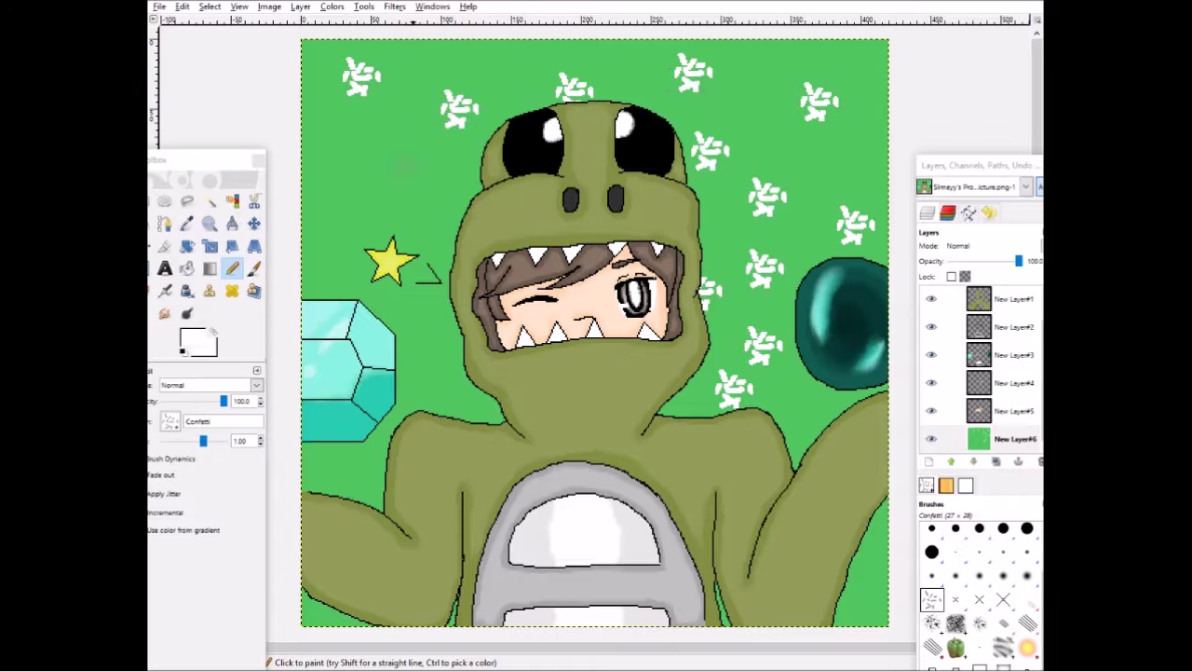
Step: Stamp white Confetti marks over the green background left of the character, around the star and the diamond
click(419, 158)
click(466, 220)
click(463, 328)
click(396, 293)
click(307, 291)
click(324, 458)
click(373, 475)
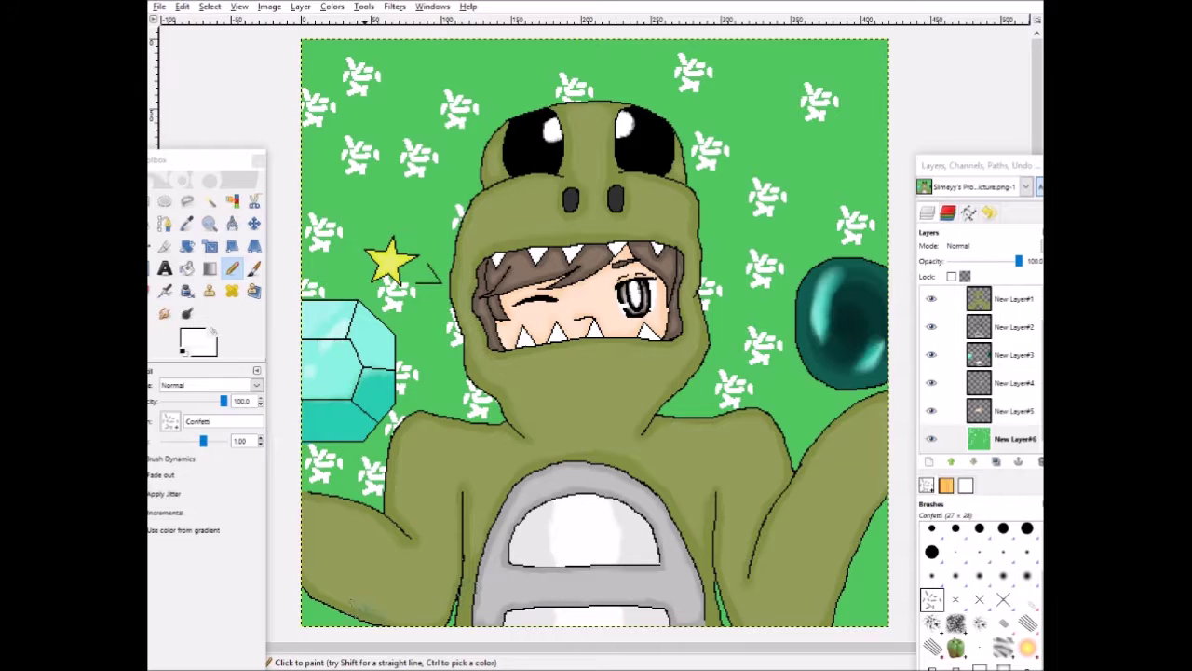
Step: Fill the remaining gaps along the picture's bottom, right and top edges and beside the shoulders with white Confetti marks
click(334, 615)
click(850, 610)
click(874, 533)
click(807, 423)
click(869, 144)
click(858, 58)
click(762, 66)
click(509, 50)
click(722, 610)
click(452, 616)
click(679, 403)
click(431, 41)
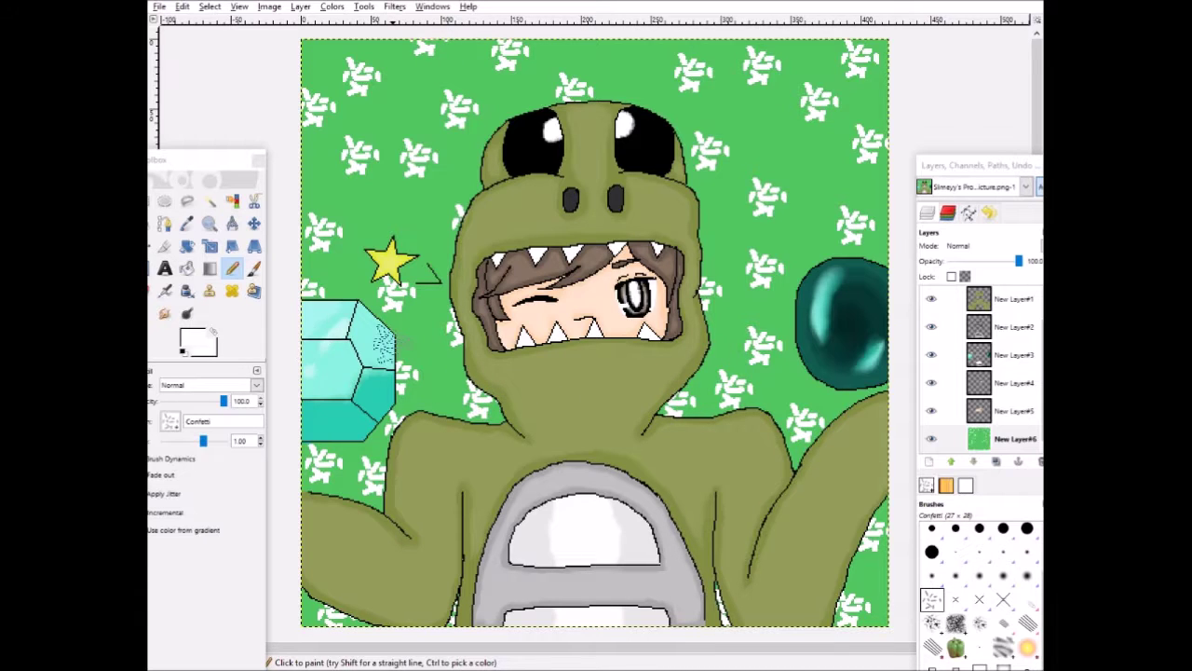